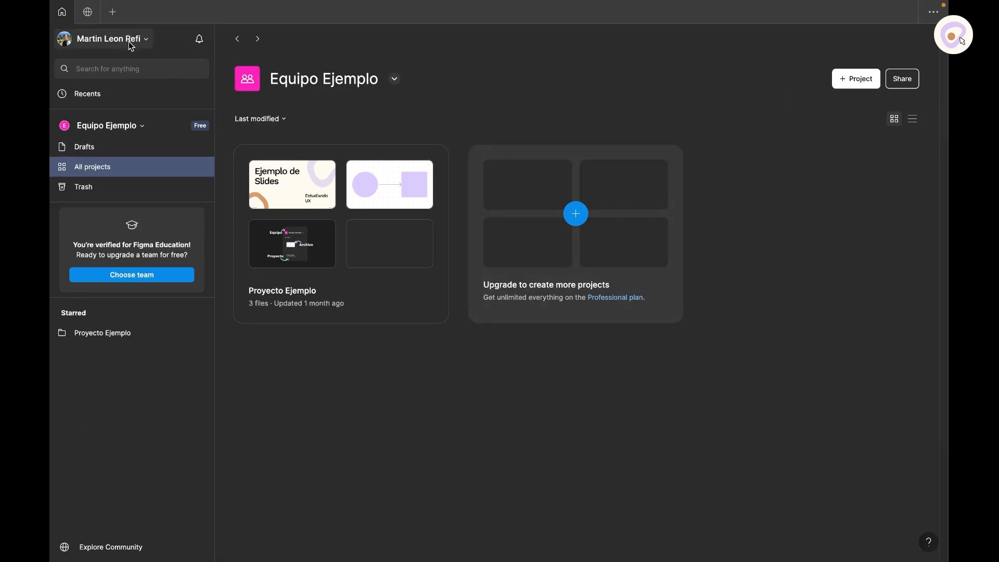
Step: Review the available teams without leaving Equipo Ejemplo and open its Proyecto Ejemplo project
click(132, 127)
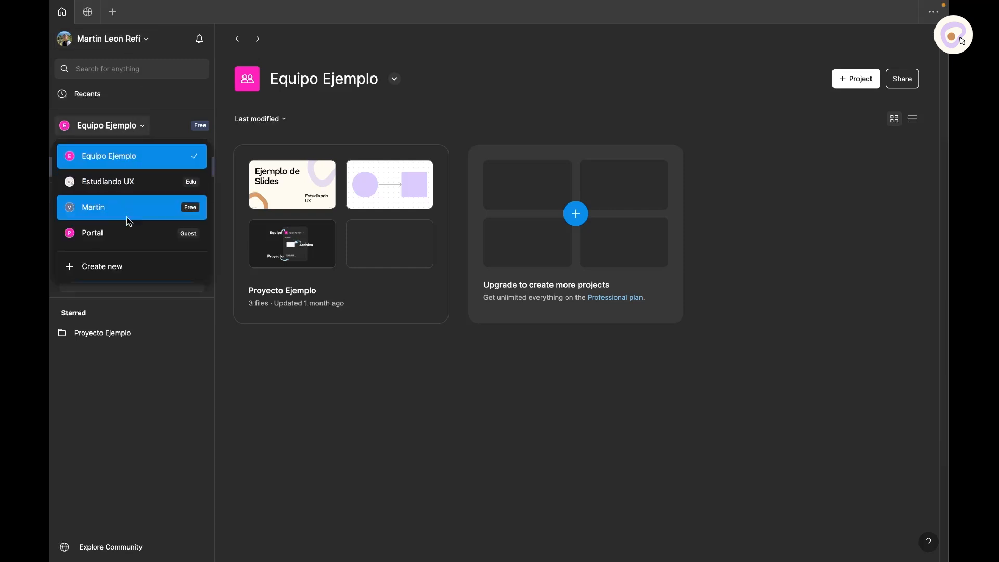
click(128, 133)
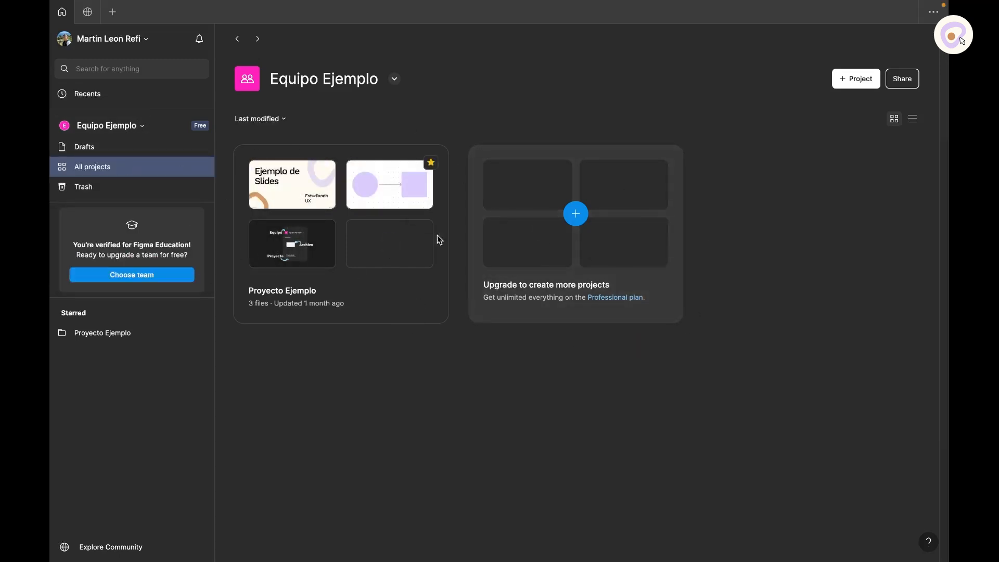
click(387, 312)
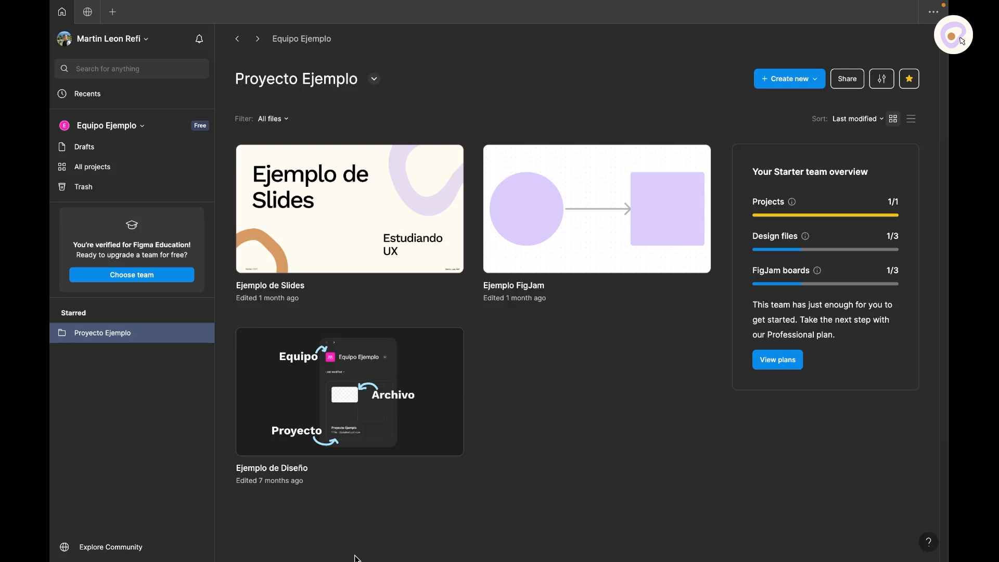
Step: Search the Figma Community for "Estudiando ux" among creators and open the Estudiando UX profile
click(130, 553)
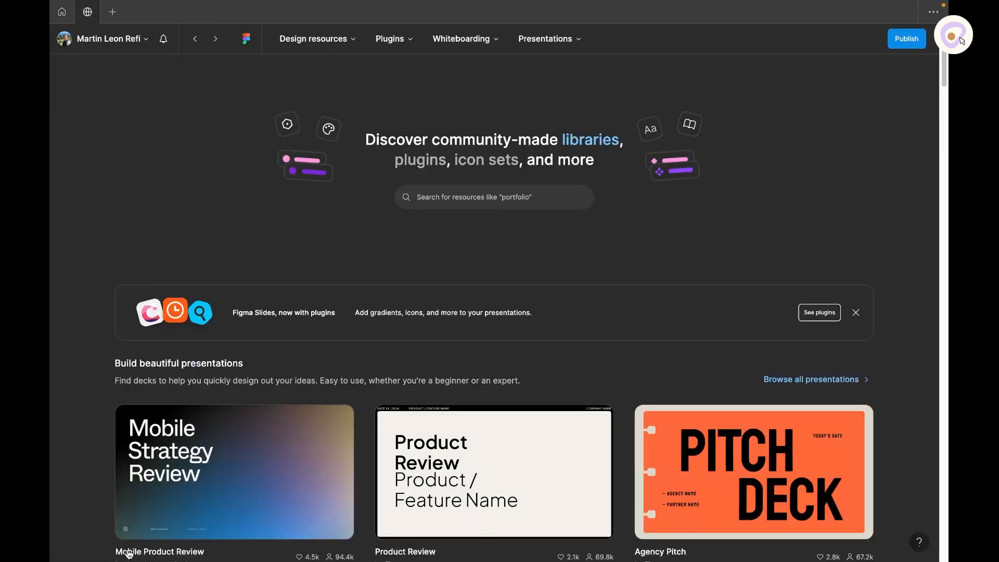
click(540, 200)
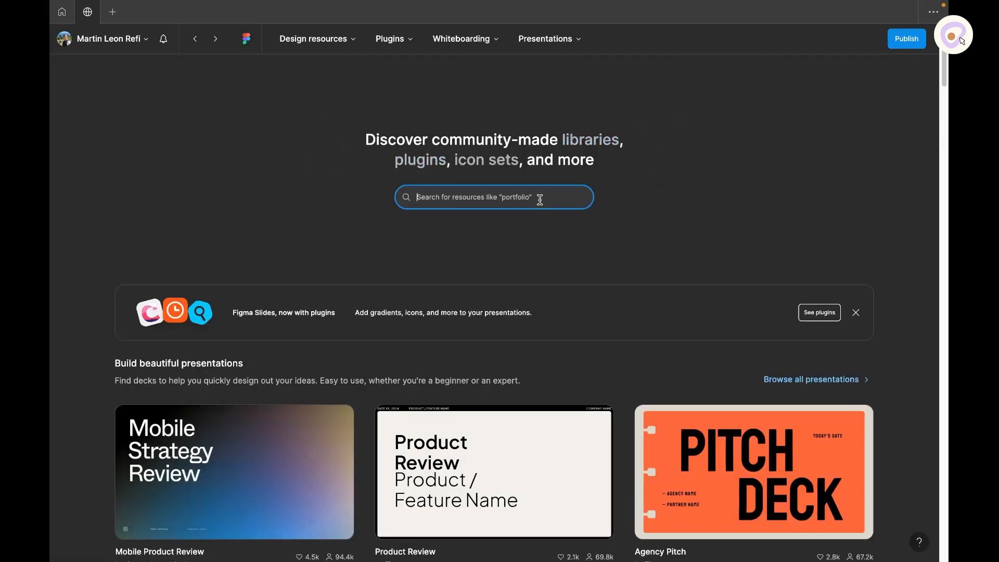
text(Estudiando ux)
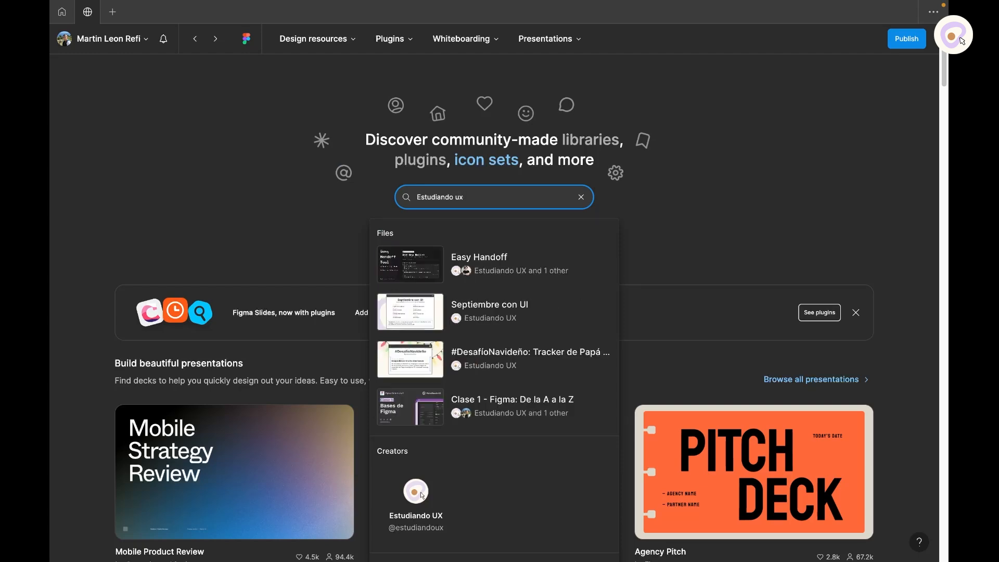
key(Return)
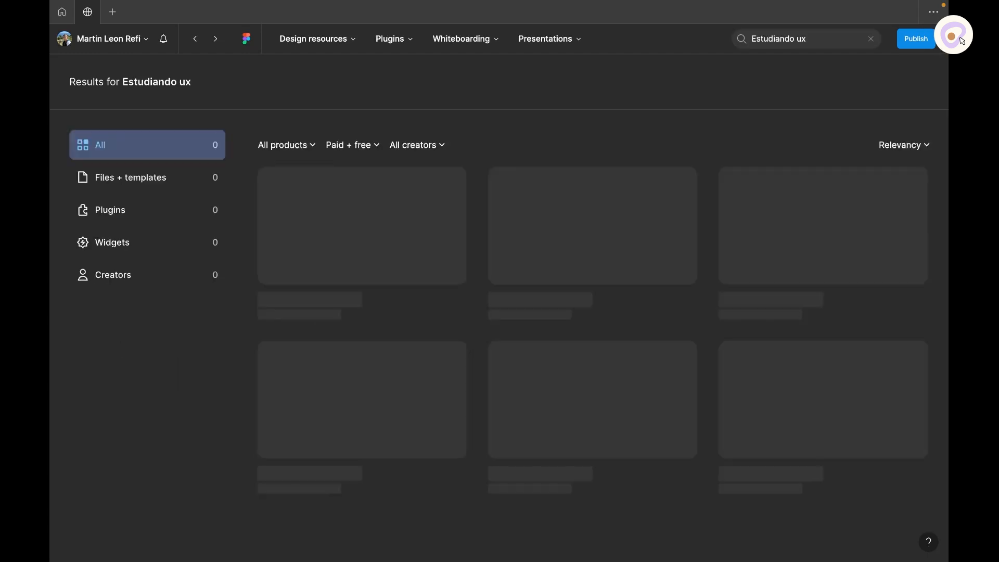
click(112, 279)
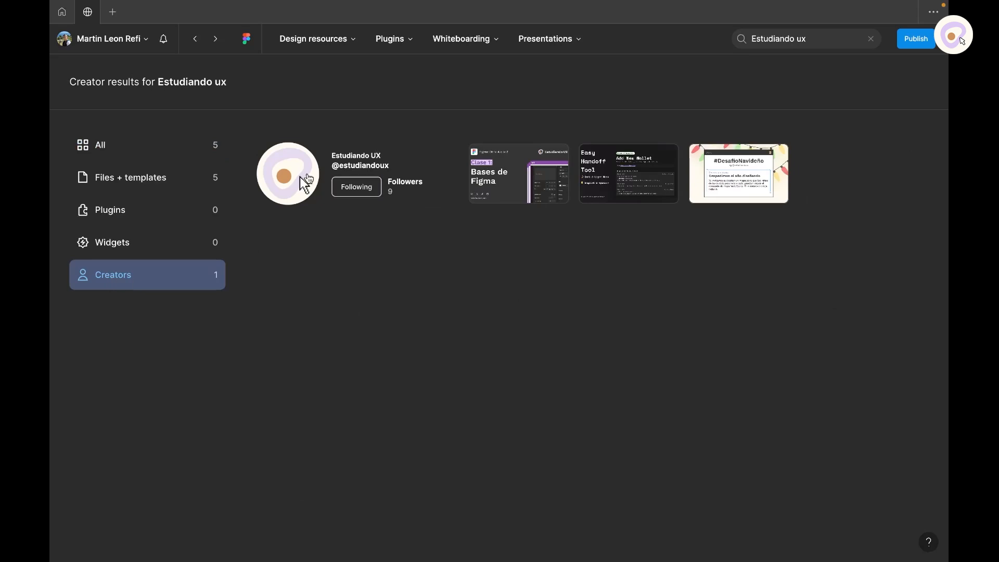
click(301, 181)
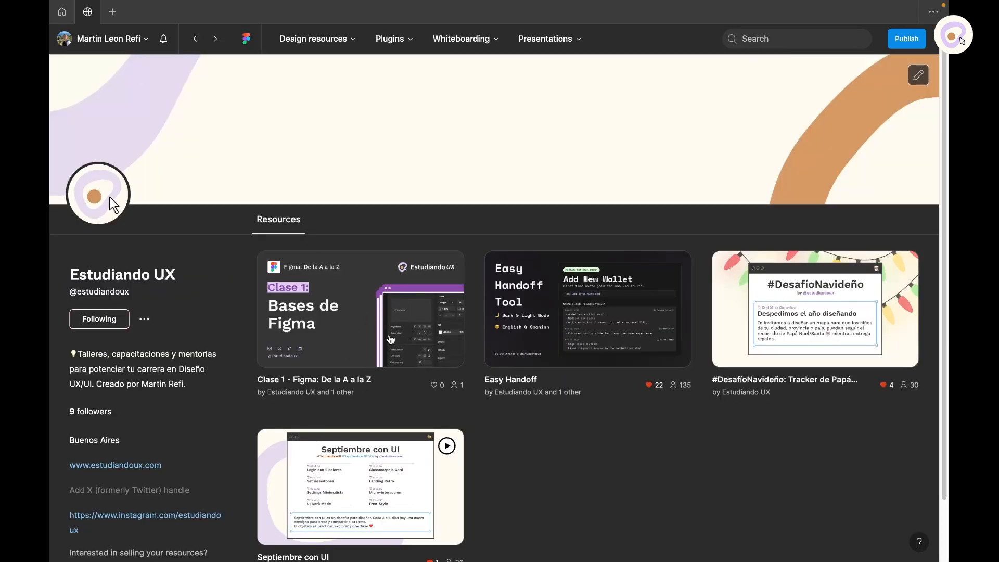
Step: Open the Community resource "Clase 1 - Figma: De la A a la Z" as a design file in Figma
click(391, 340)
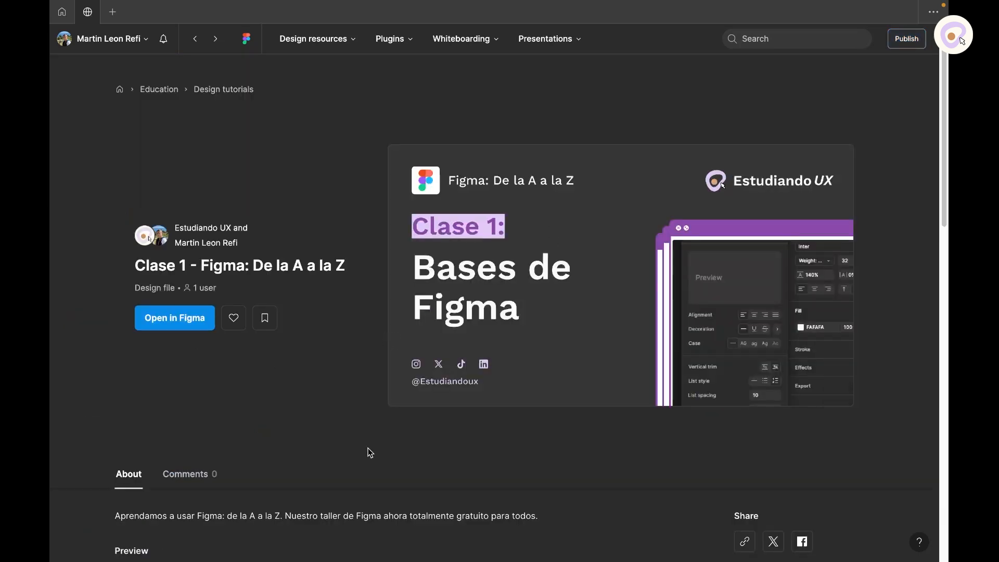
click(172, 322)
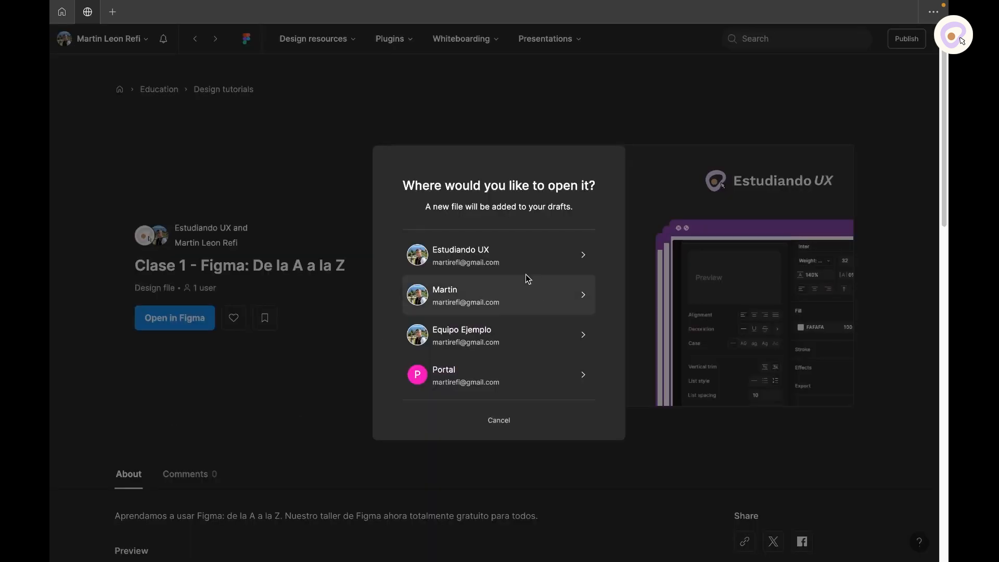
click(266, 395)
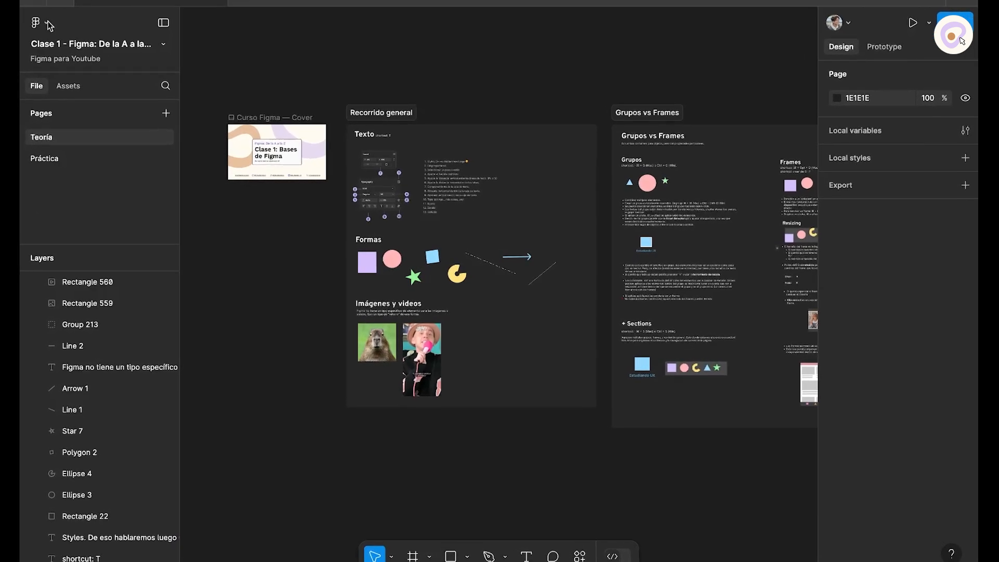
Step: View the Práctica page of the class file and return to the Teoría page
click(45, 24)
click(46, 24)
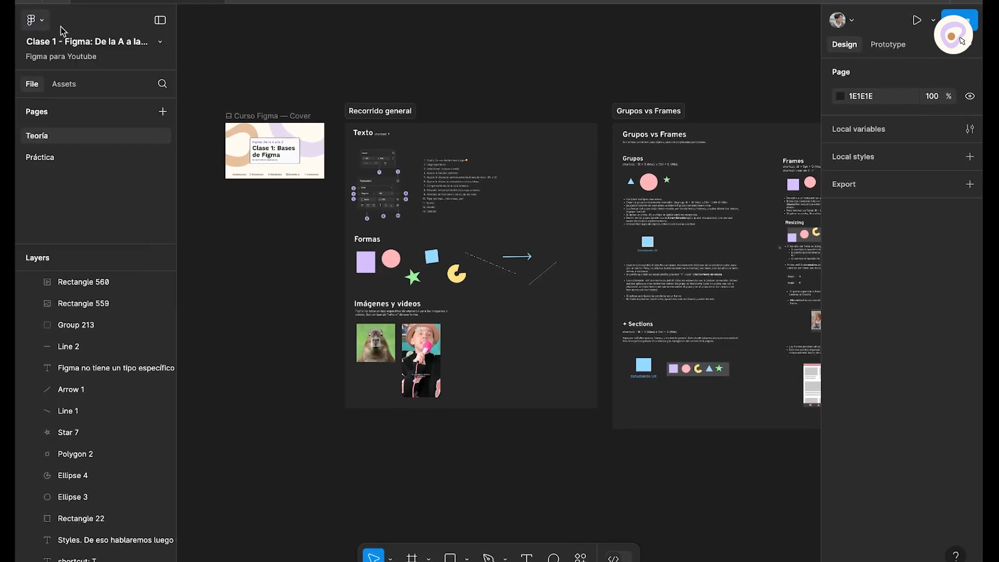
click(156, 43)
click(156, 43)
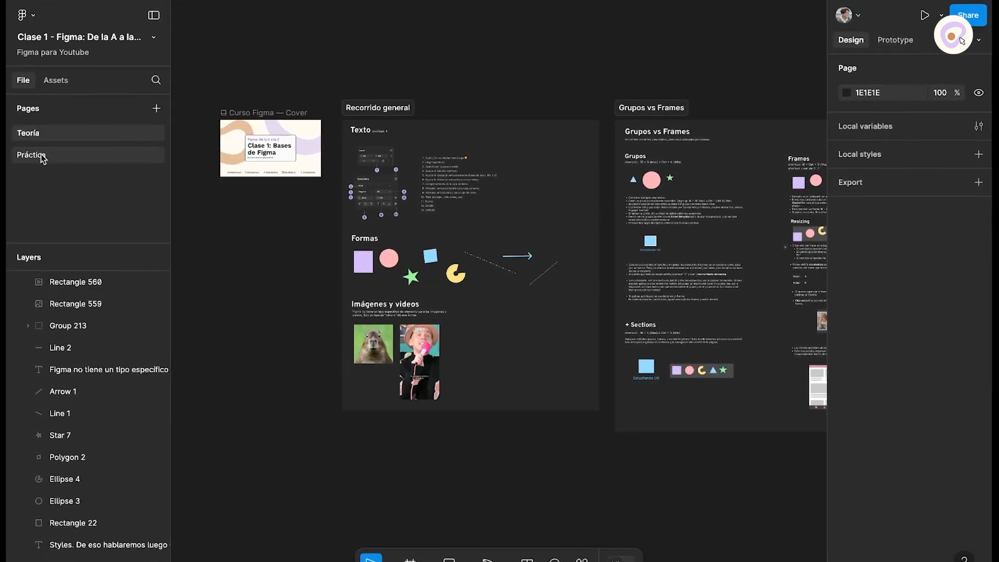
click(71, 147)
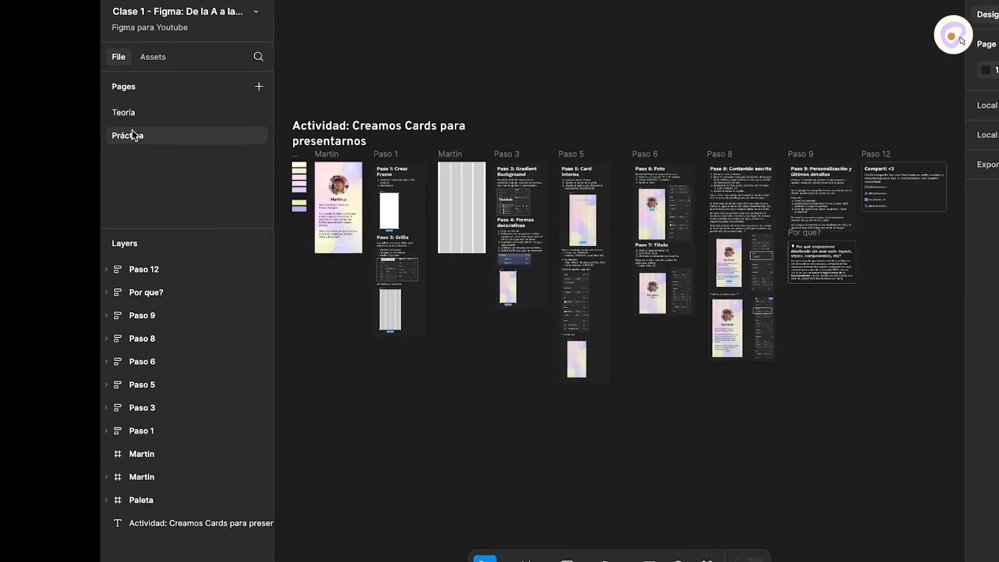
click(129, 114)
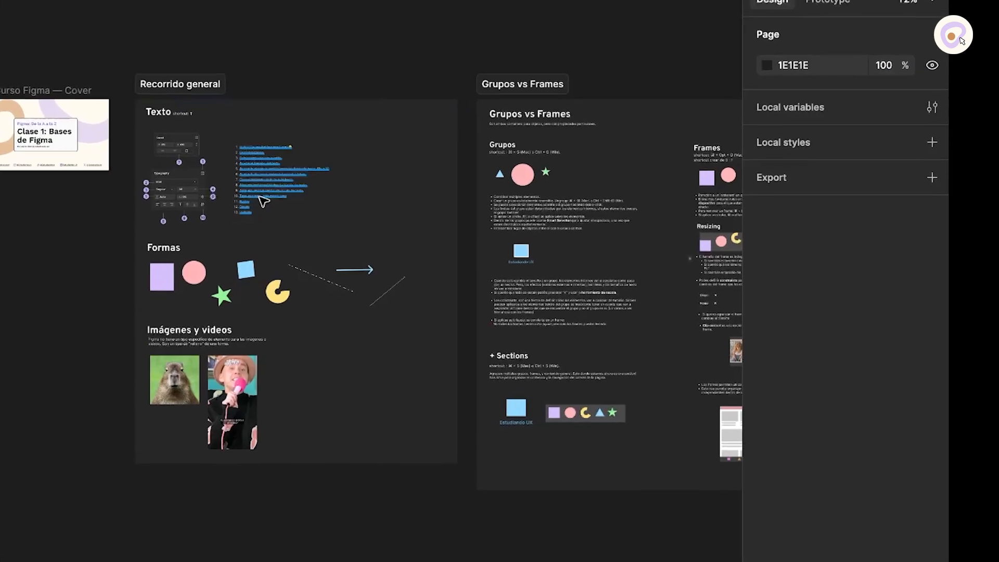
Step: Inspect the sample elements in the Recorrido general section, including the pink circle, the video and the yellow arc shape
click(260, 200)
click(194, 272)
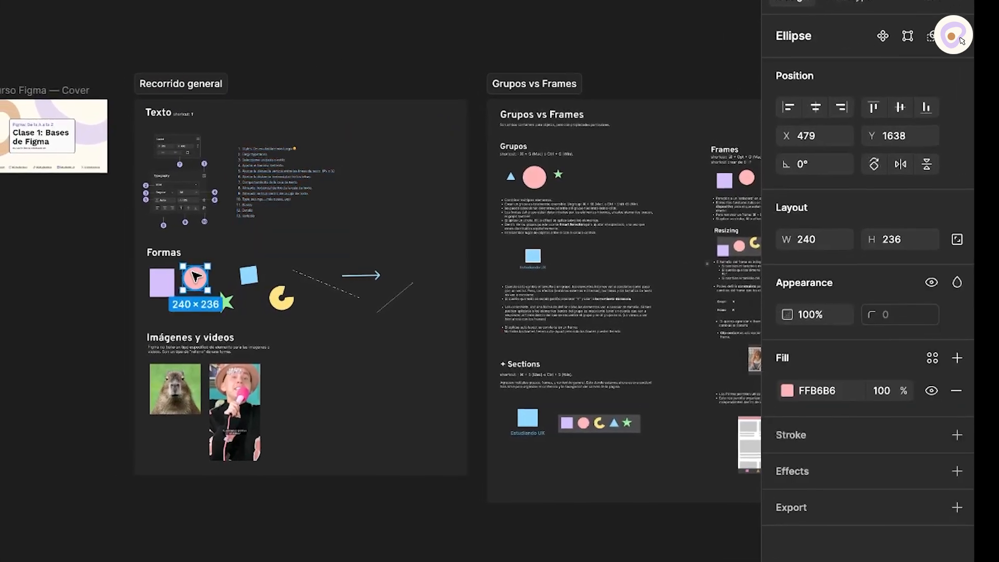
click(250, 380)
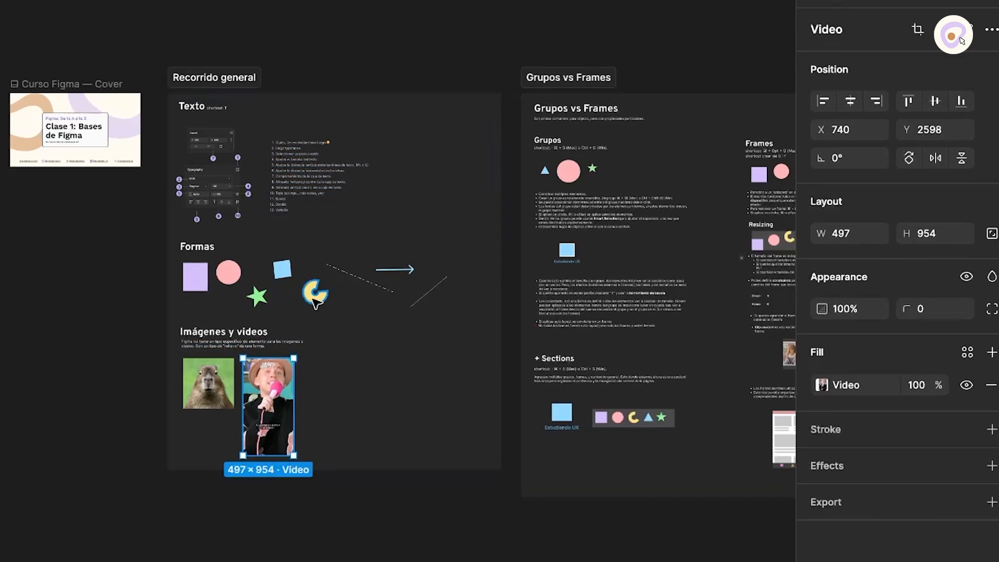
click(315, 302)
click(57, 354)
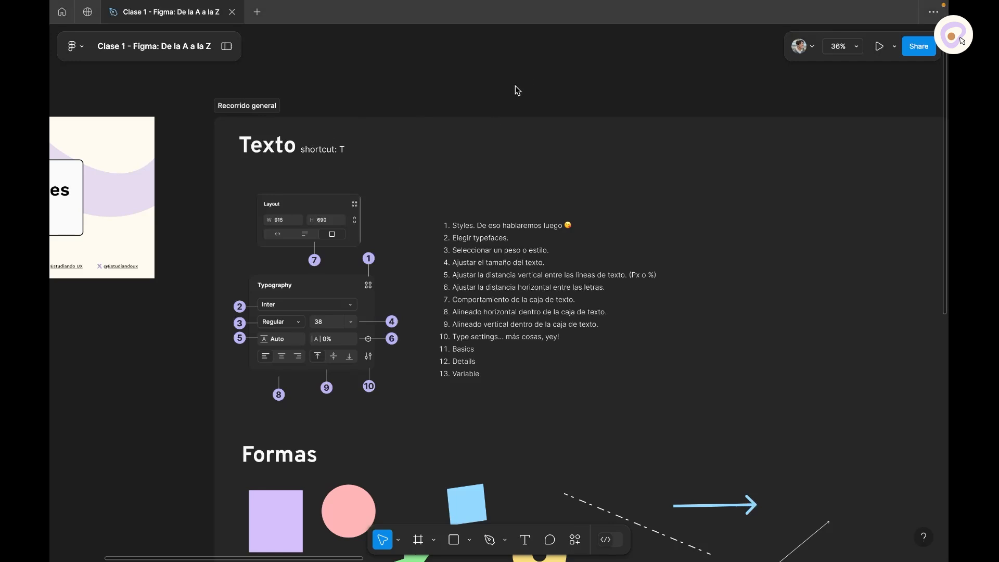
Step: Add an auto-width text layer reading "fjkdajkajkdas" on the empty canvas above the Recorrido general section
key(t)
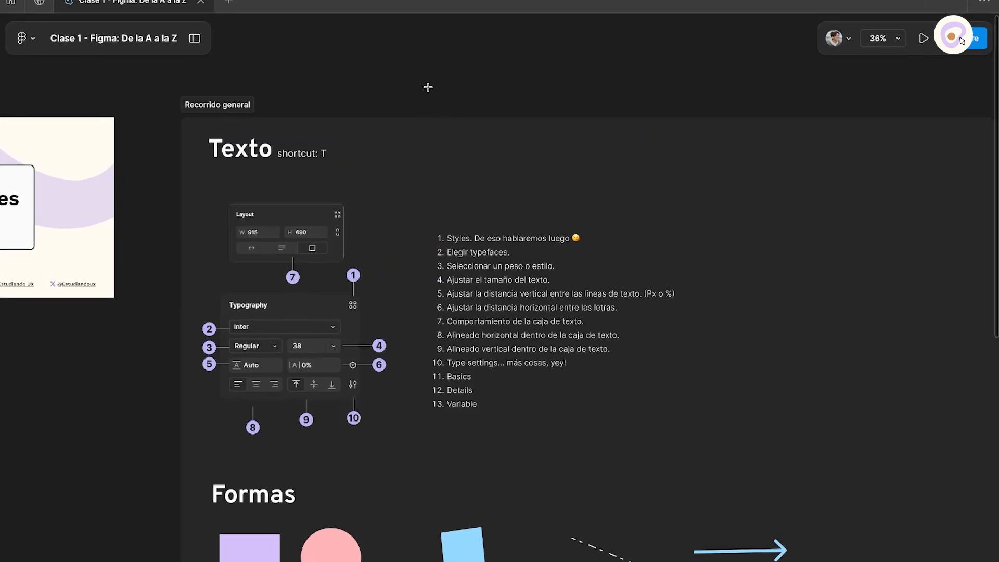
click(389, 59)
text(fjkdajkajkdas)
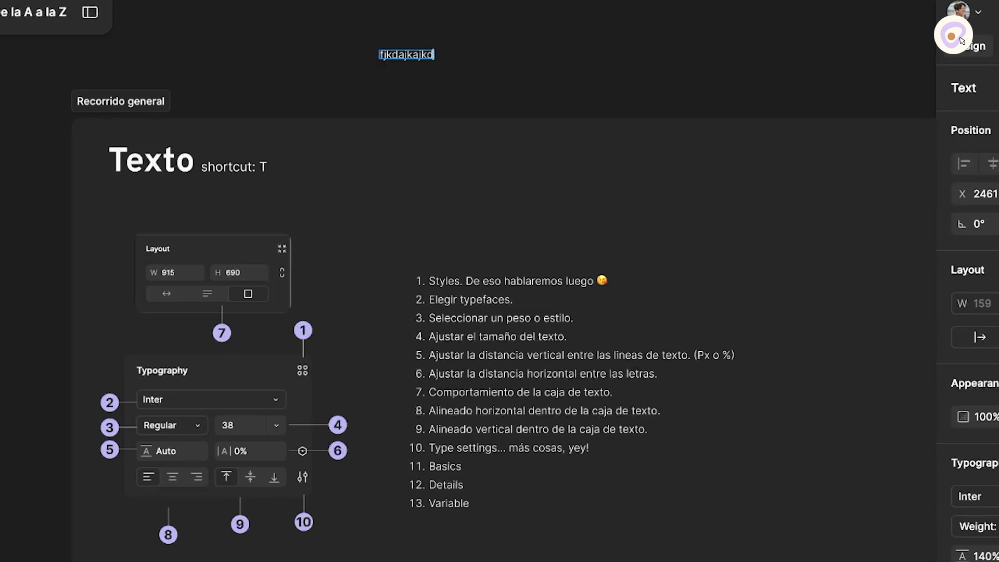
click(446, 67)
click(484, 68)
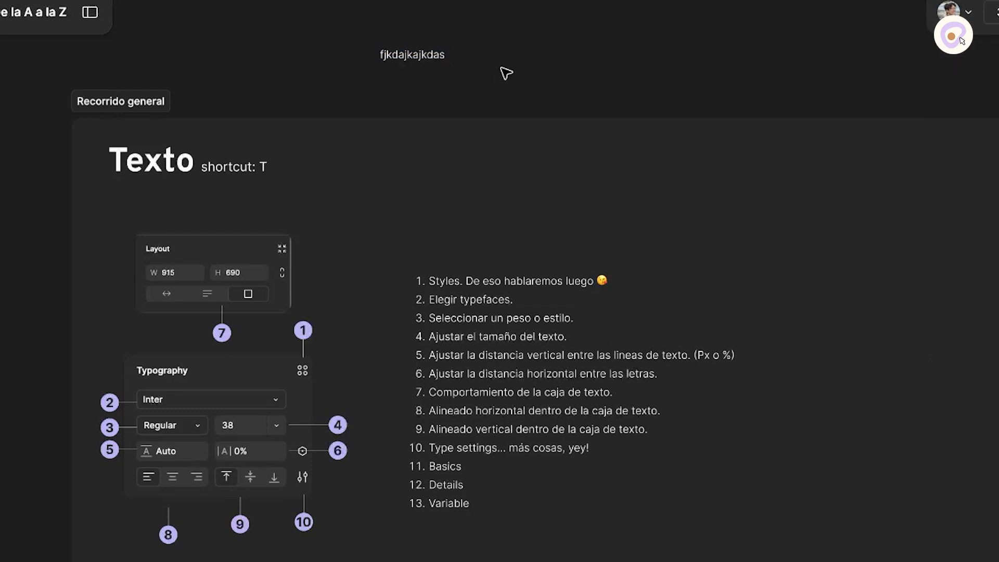
Step: Try a fixed-size text box of about 673 × 201 containing "jsdkajdksajkdsa" beside the first text and delete it
key(t)
drag(480, 39, 706, 106)
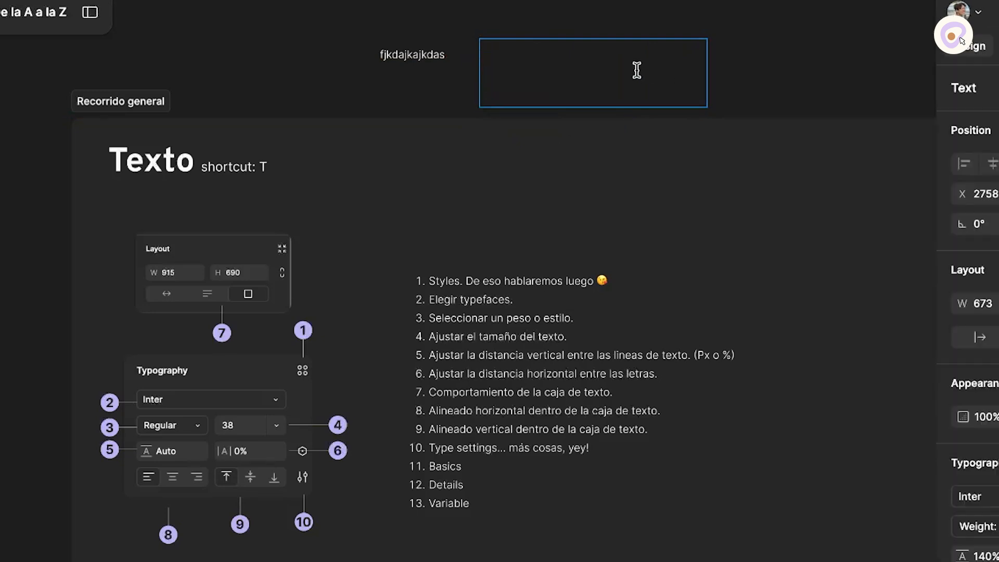
text(jsdkajdksajkdsa)
key(Escape)
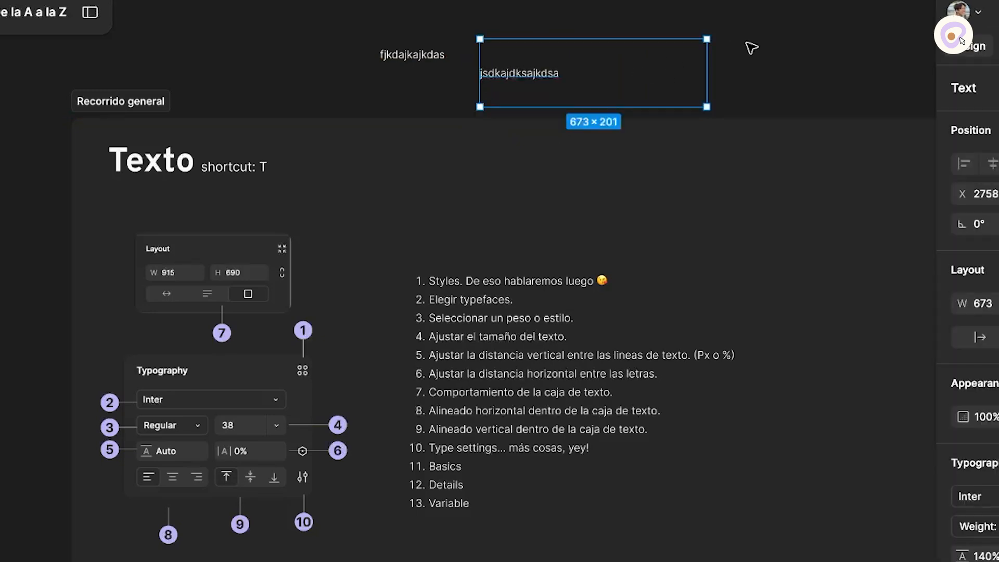
key(Delete)
Step: Move the sample text into the Recorrido general section above the numbered list and check its available text styles
drag(409, 59, 443, 226)
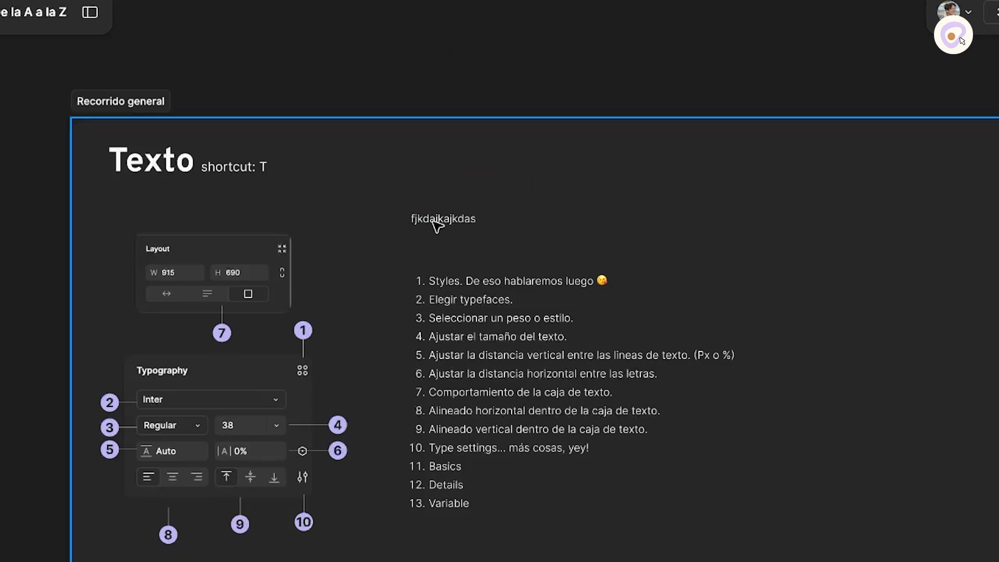
scroll(479, 218, up, 3)
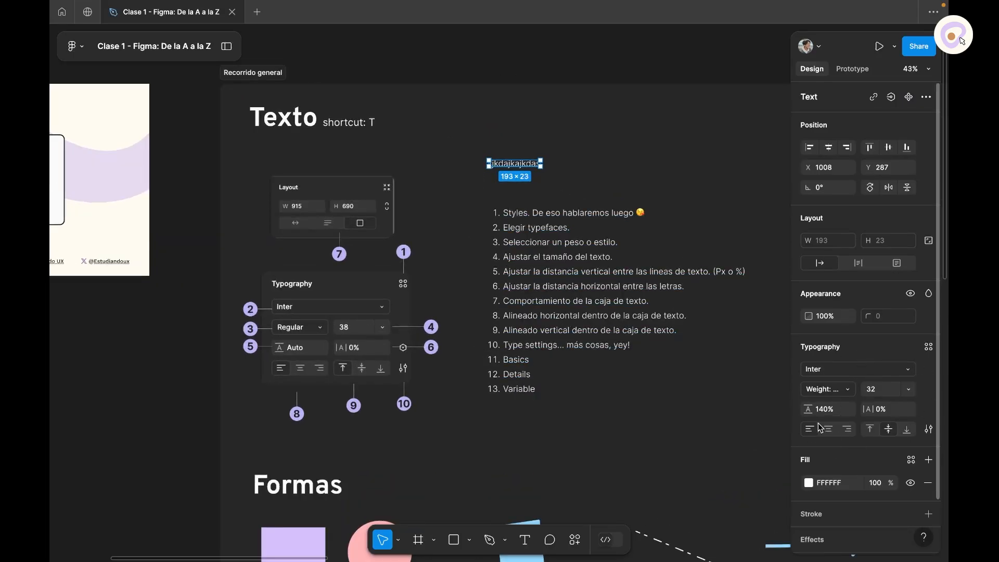
scroll(900, 398, down, 2)
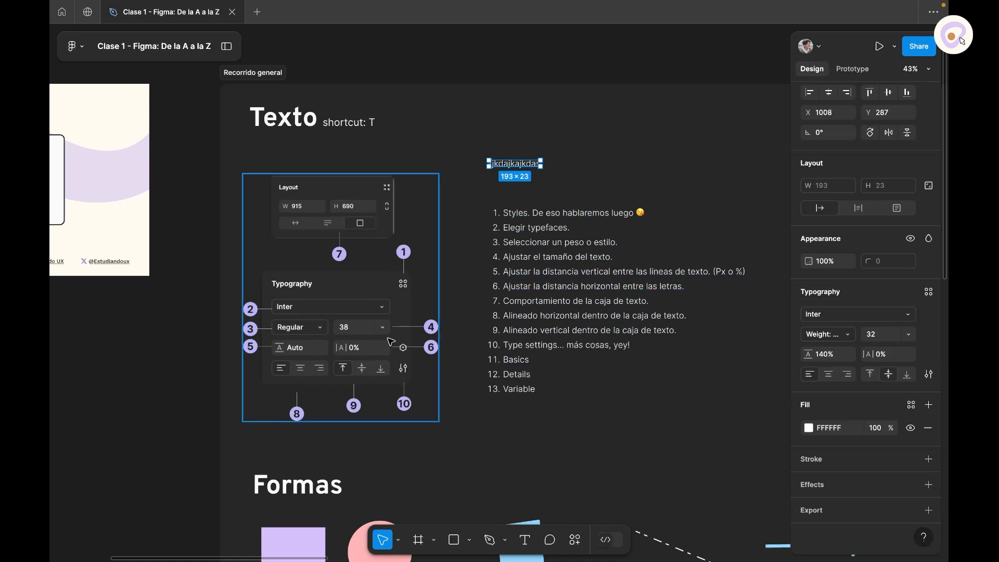
scroll(406, 318, up, 2)
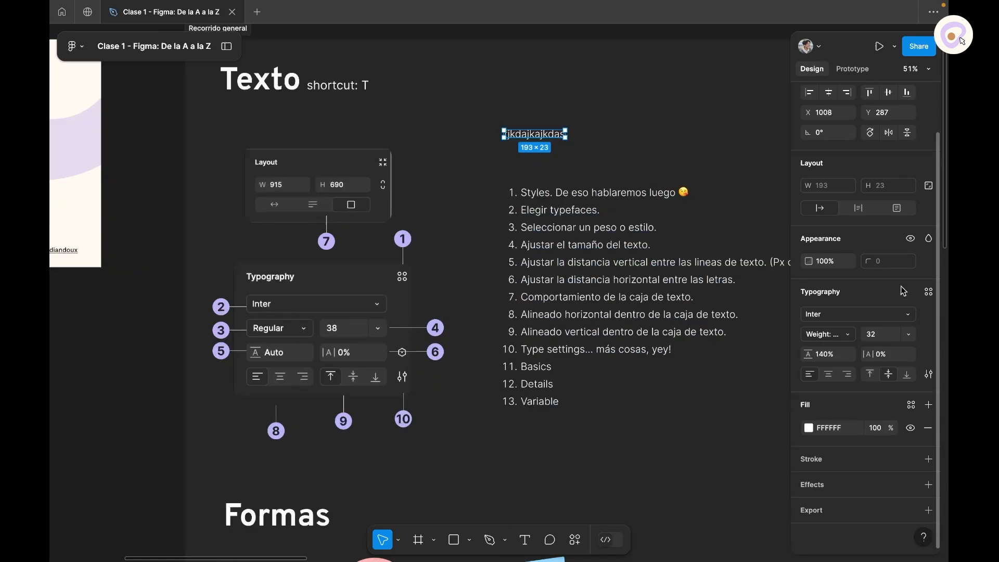
click(928, 292)
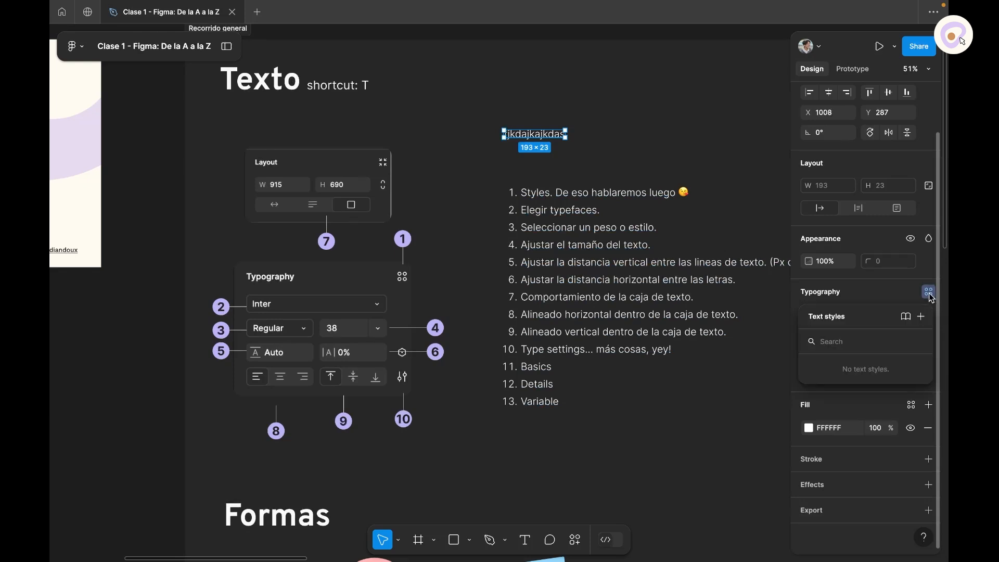
click(930, 294)
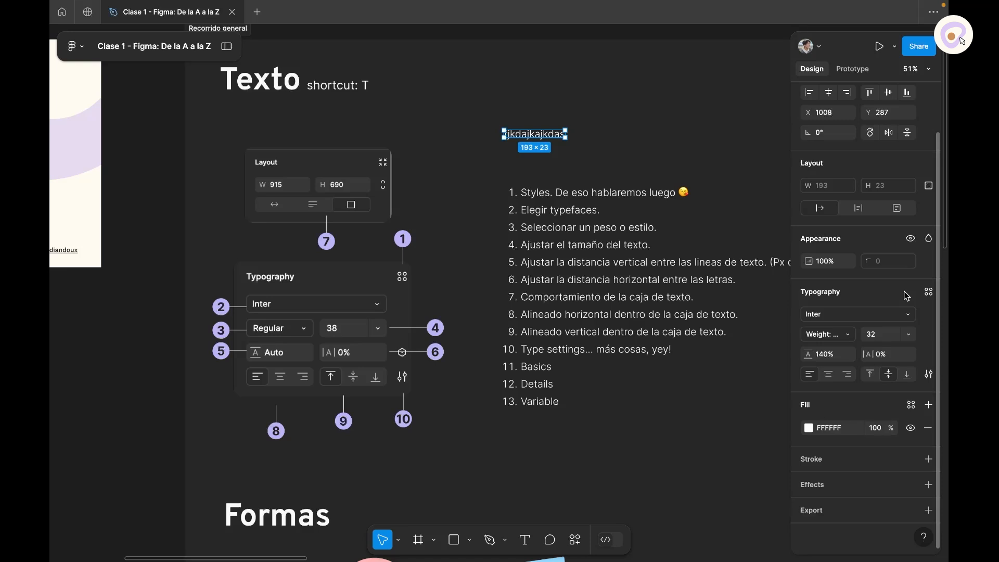
Step: Browse the Google fonts for the sample text and set its typeface to Figma Hand from the popular fonts
click(823, 314)
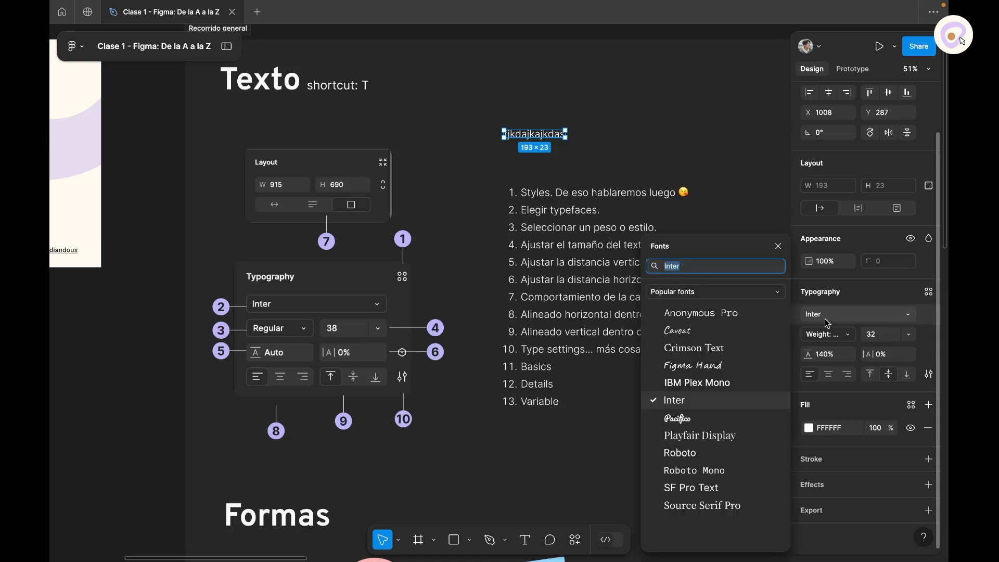
click(716, 287)
click(708, 307)
click(721, 291)
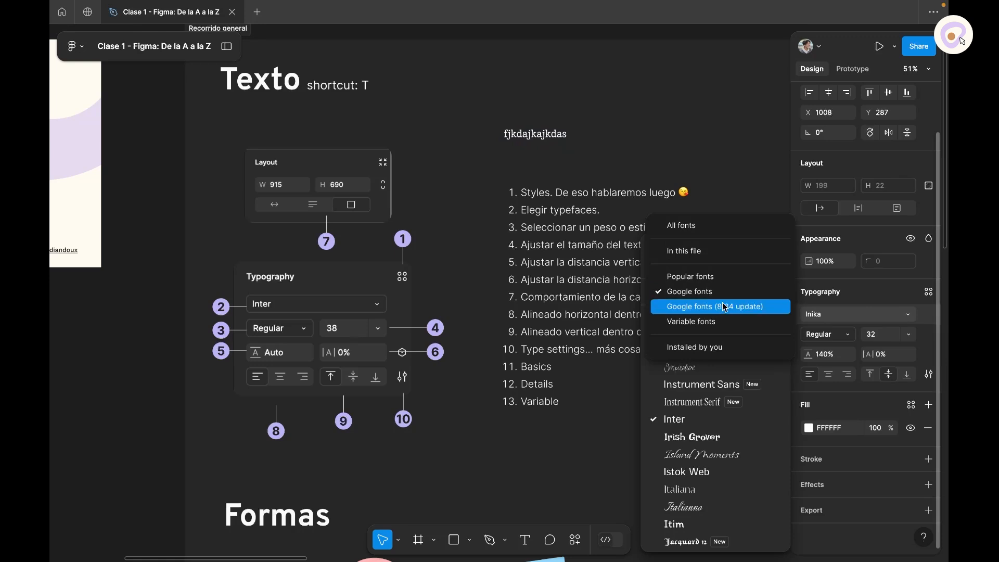
click(716, 286)
click(702, 365)
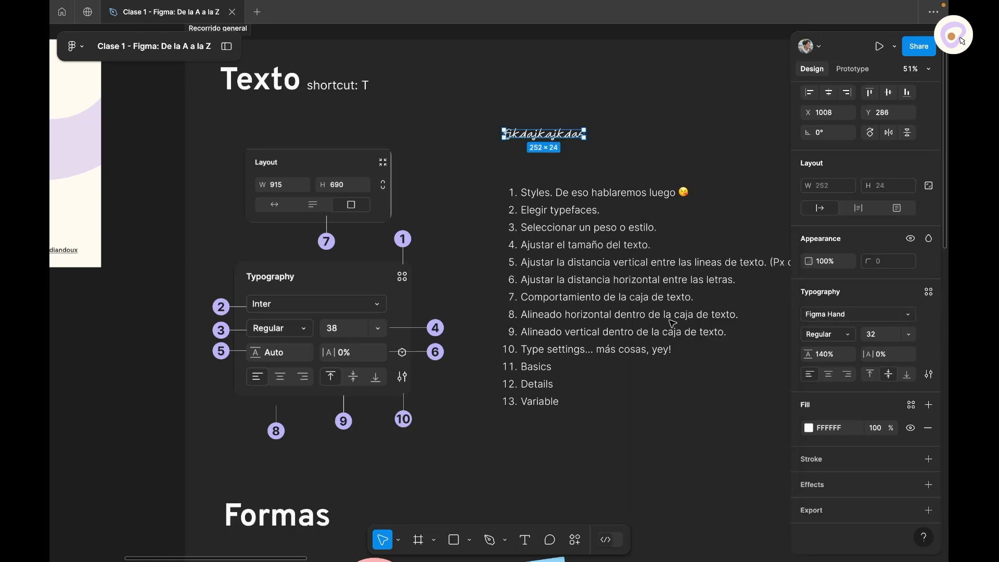
Step: Set the sample text's typeface to Inter
click(821, 319)
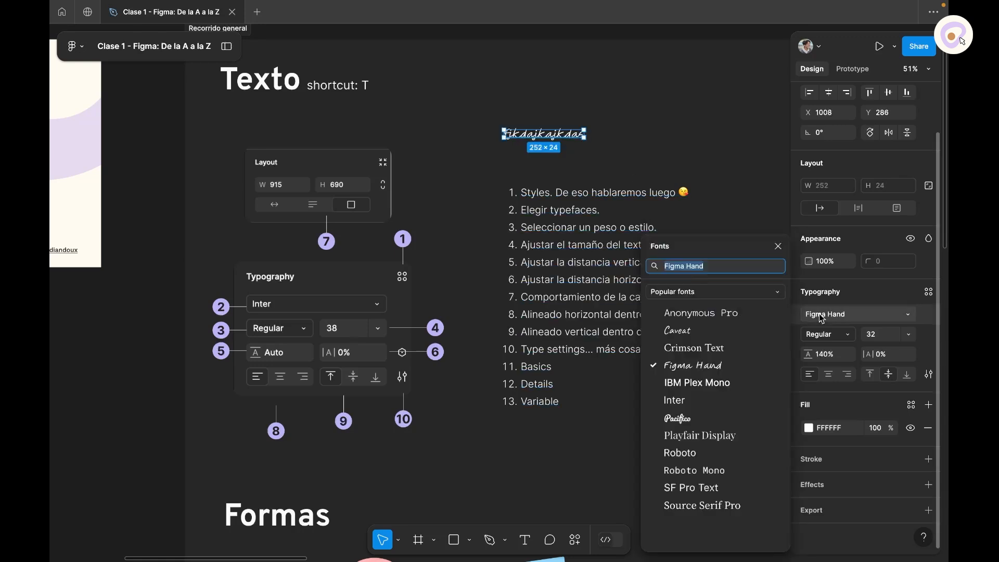
click(697, 400)
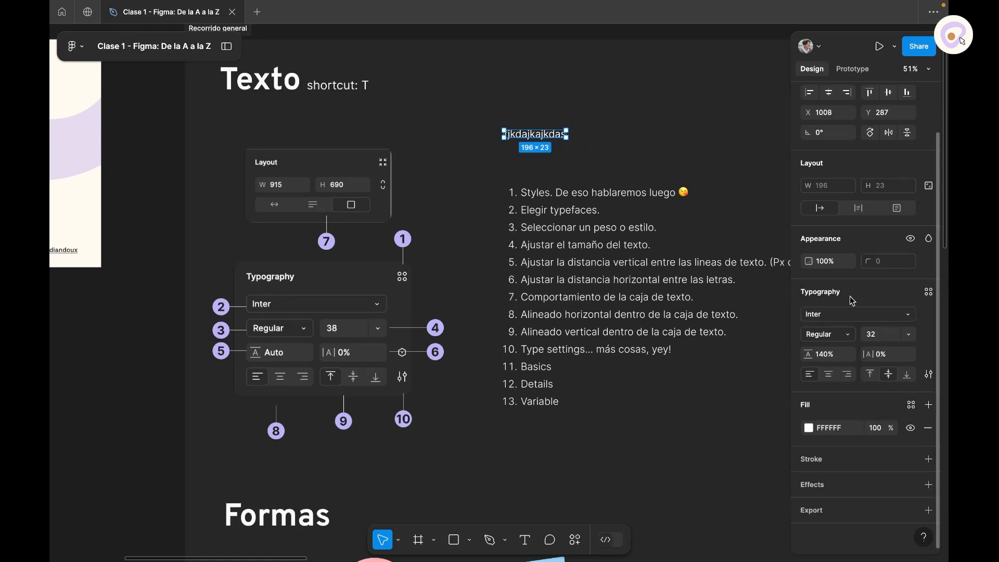
Step: Set the sample text's weight to Medium and its font size to 50, and check the preset sizes
click(829, 336)
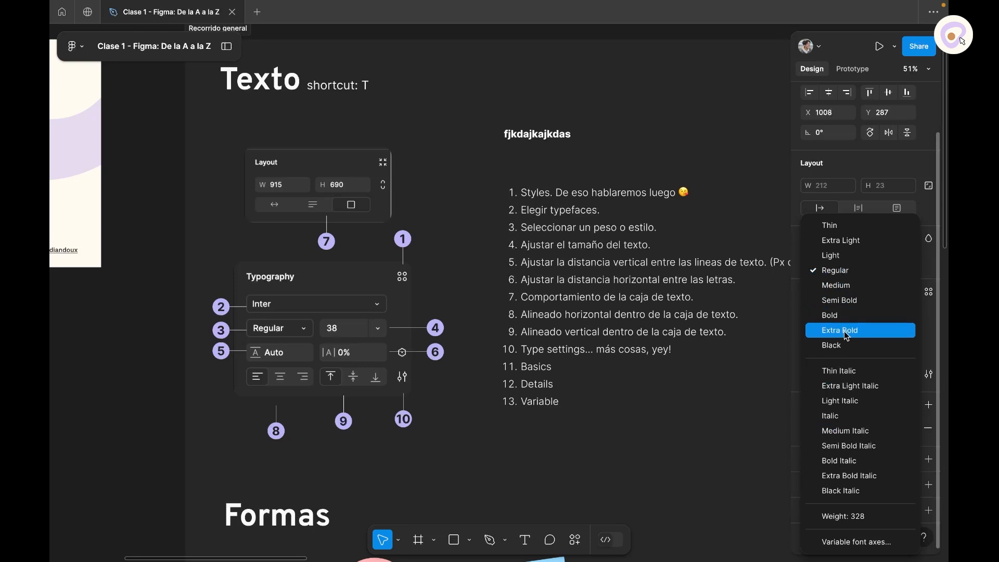
click(843, 288)
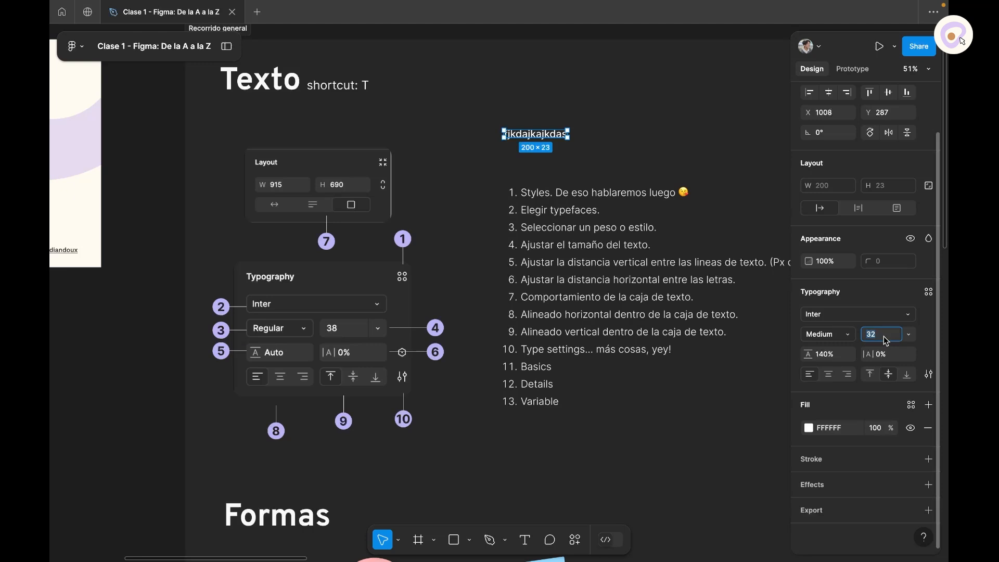
text(50)
key(Return)
click(909, 335)
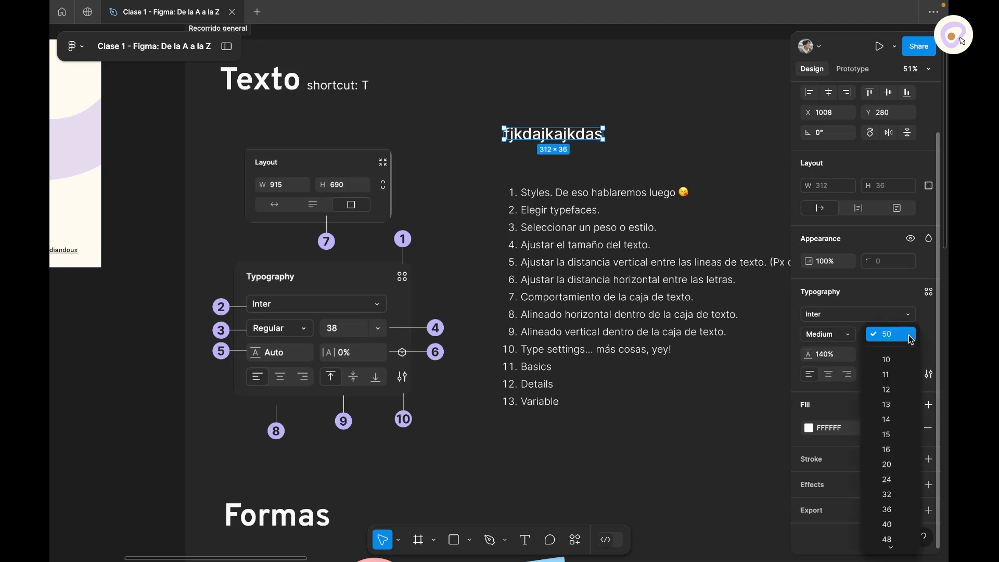
click(911, 338)
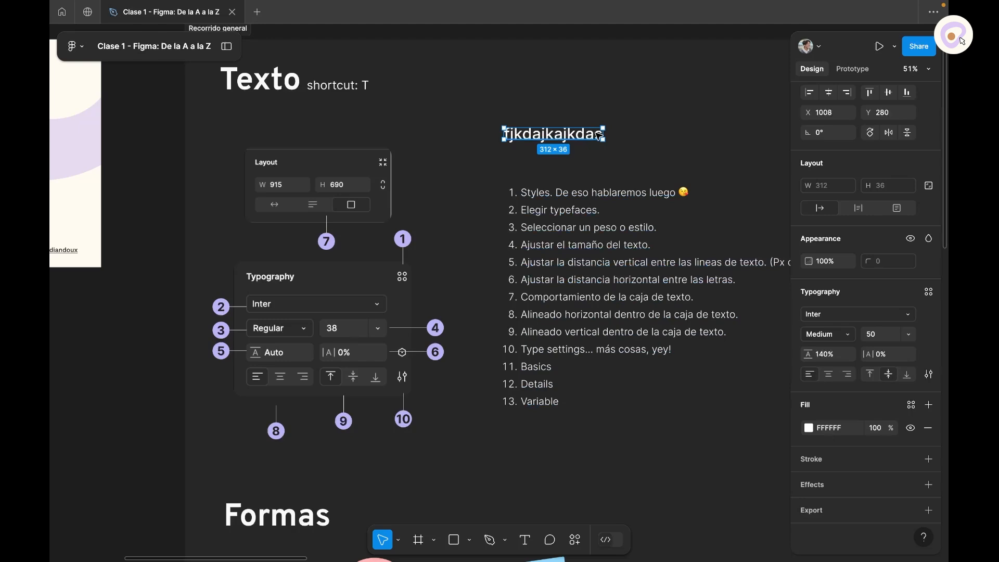
Step: Extend the sample text to three repetitions of "fjkdajkajkdas" and narrow its box to about 463 wide so it wraps
double_click(602, 135)
drag(602, 135, 503, 135)
key(ctrl+c)
key(ctrl+v)
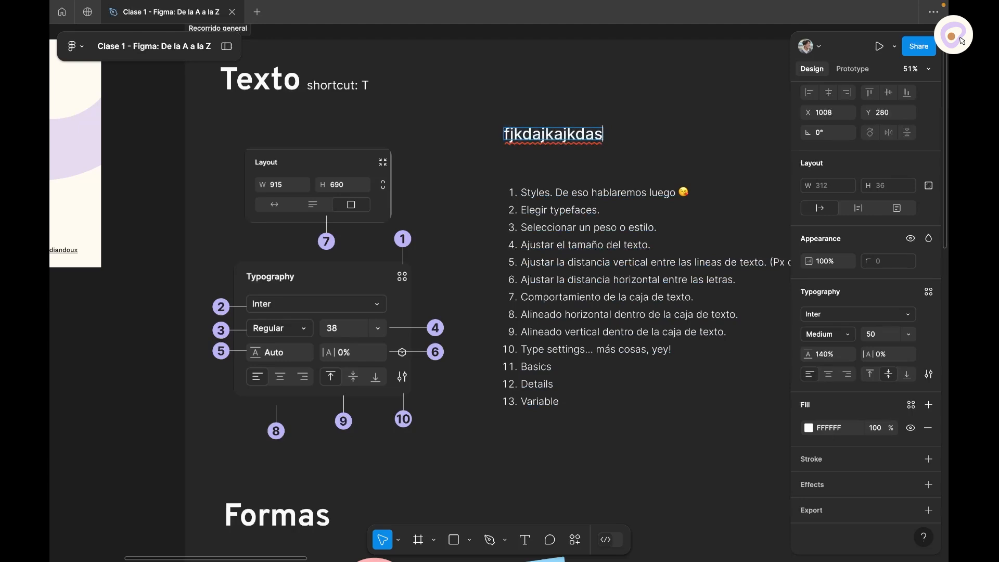
key(ctrl+v)
key(ctrl+v)
key(Escape)
scroll(758, 160, down, 2)
drag(743, 160, 619, 125)
scroll(546, 163, up, 4)
Step: Try a fixed line height of 100 on the sample text and set the line height to 130%
mouse_move(810, 354)
mouse_down()
mouse_move(858, 353)
mouse_move(761, 354)
mouse_move(794, 353)
mouse_up()
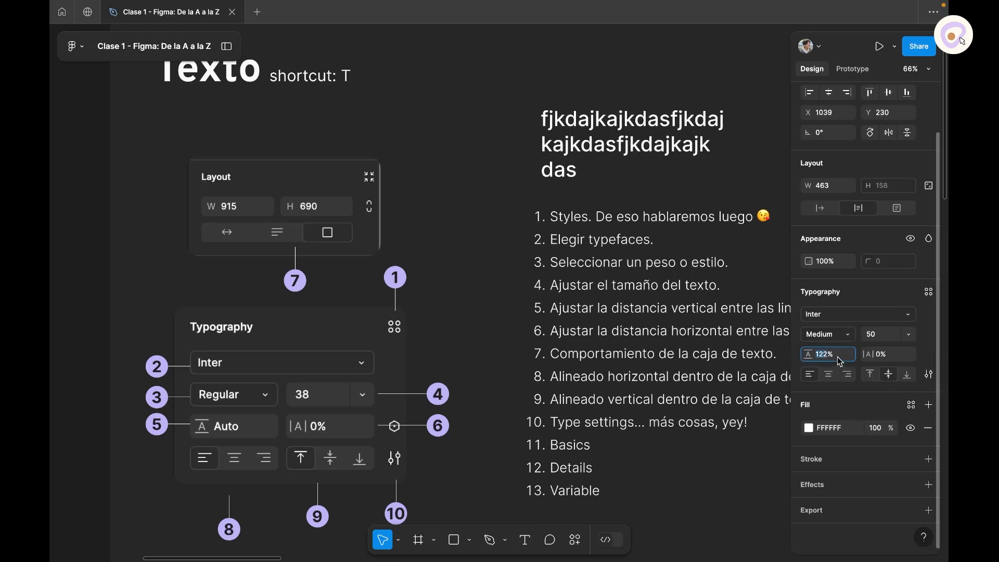
text(100)
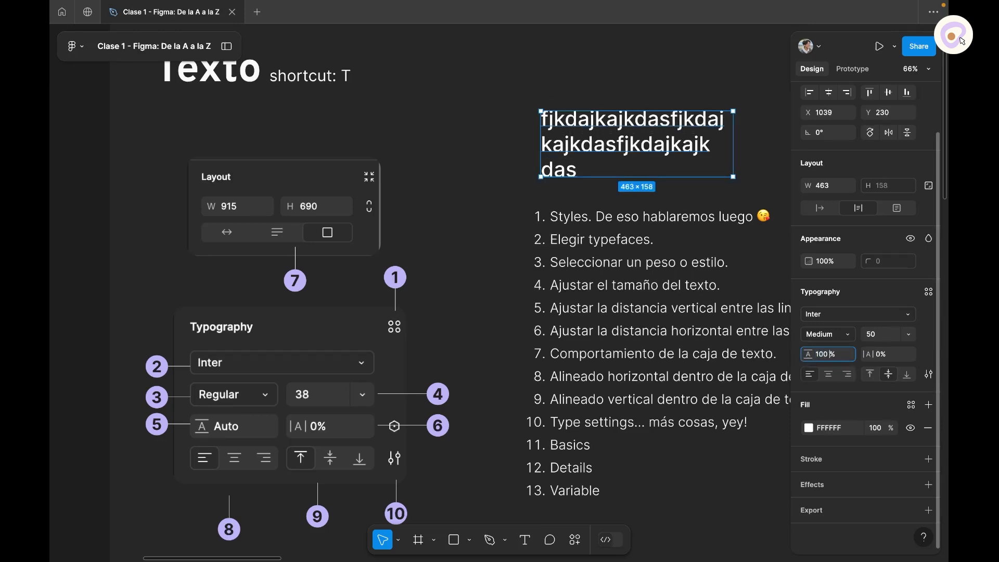
key(Return)
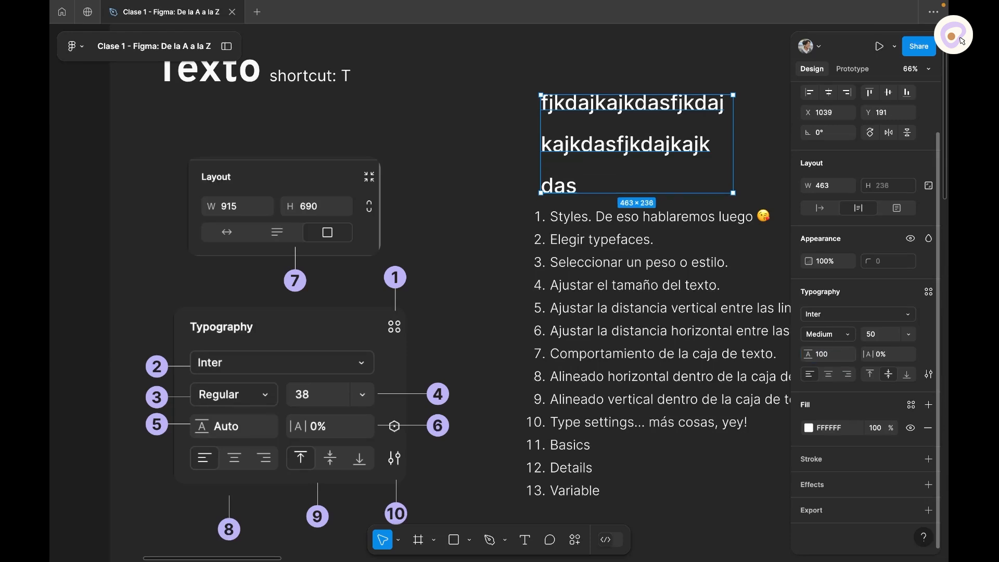
text(130%)
key(Return)
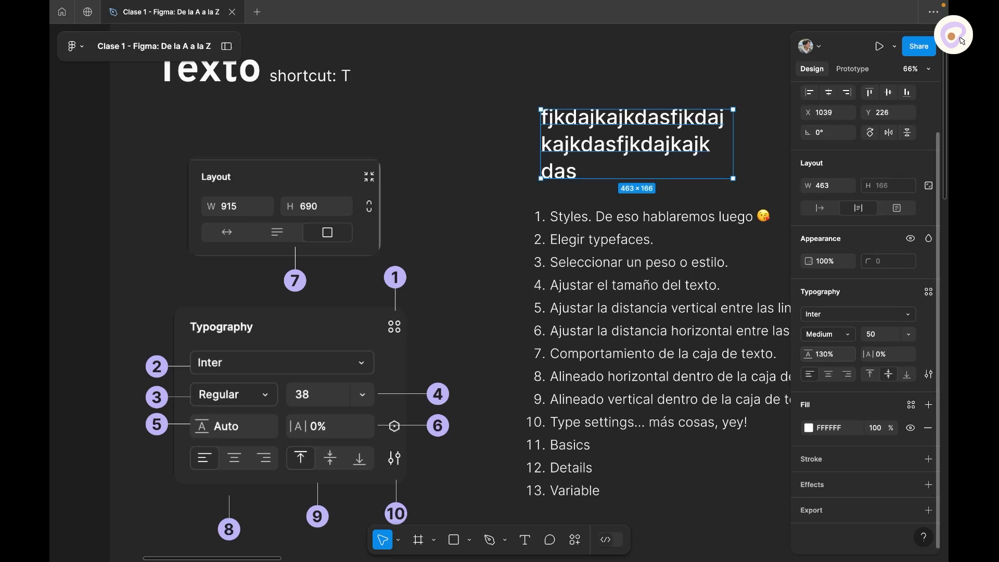
Step: Try font sizes 20, 100 and 5 on the sample text with its percentage line height and return the size to 50
click(886, 337)
text(20)
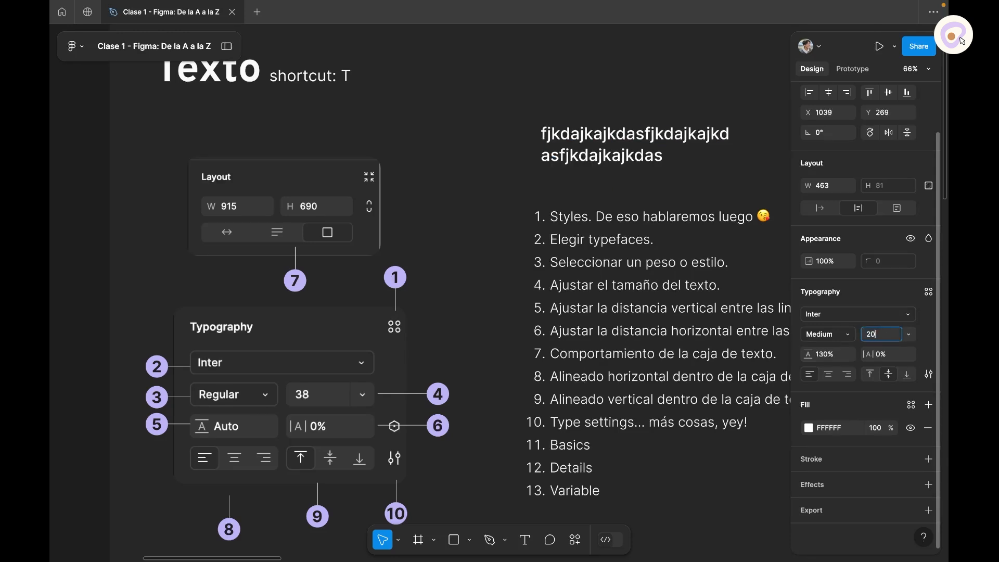
key(Return)
click(886, 337)
text(100)
key(Return)
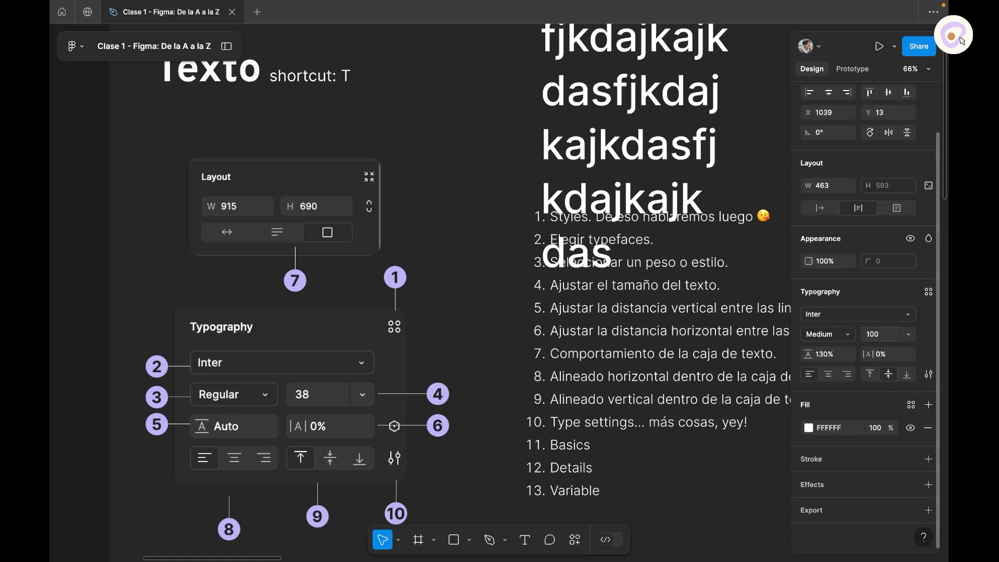
text(5)
key(Return)
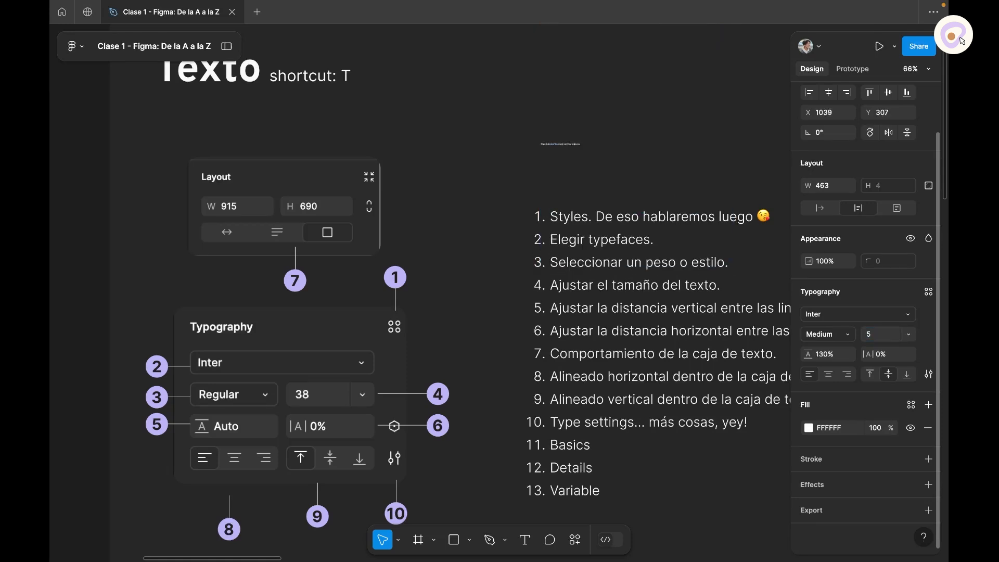
text(50)
key(Return)
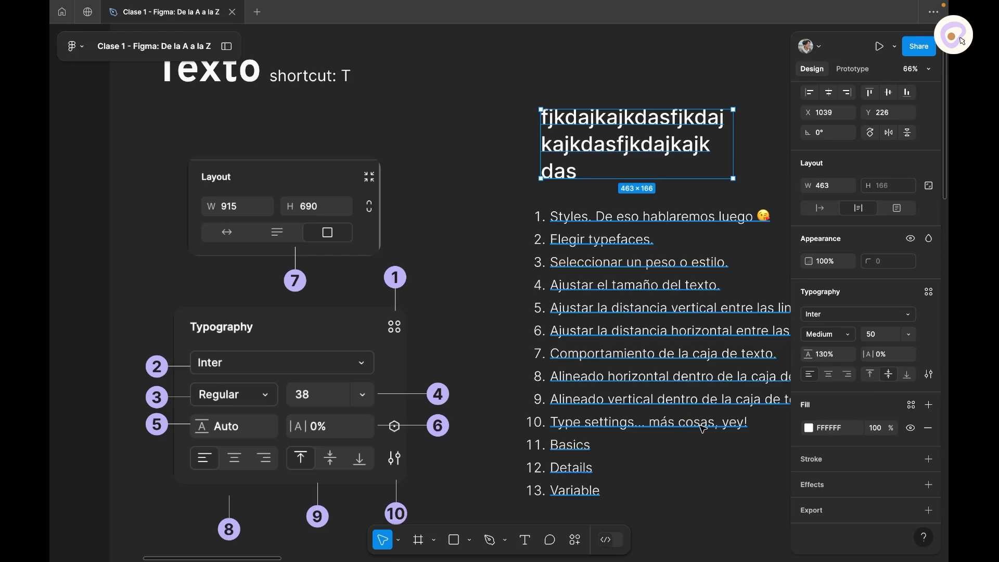
Step: Try a letter spacing of 26% on the sample text and undo it
drag(758, 172, 680, 163)
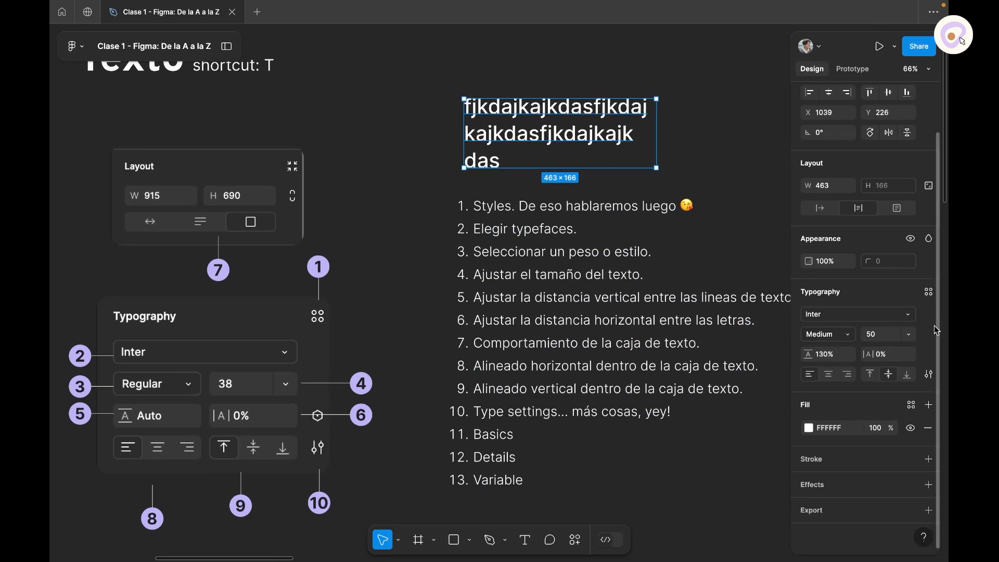
drag(865, 353, 900, 366)
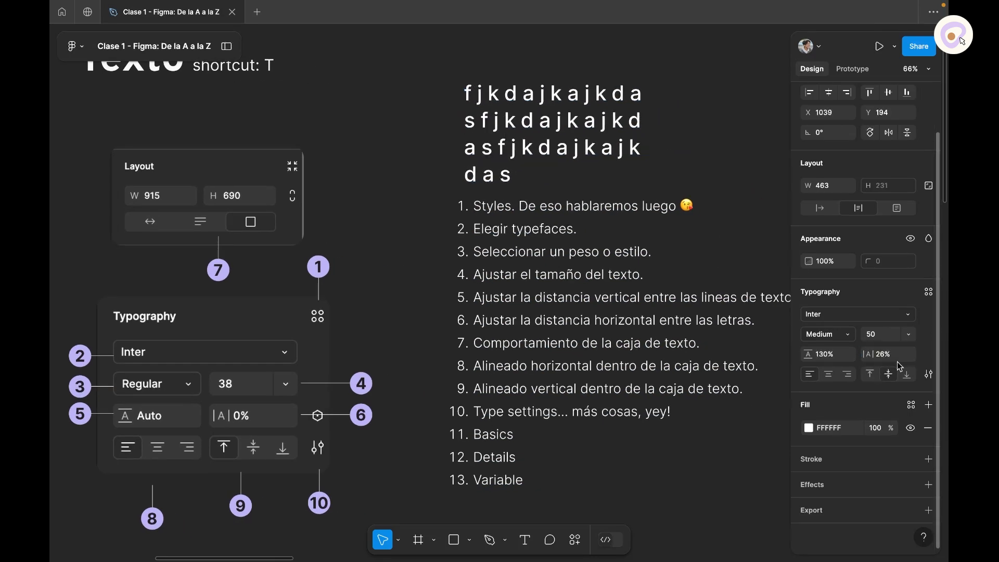
key(ctrl+z)
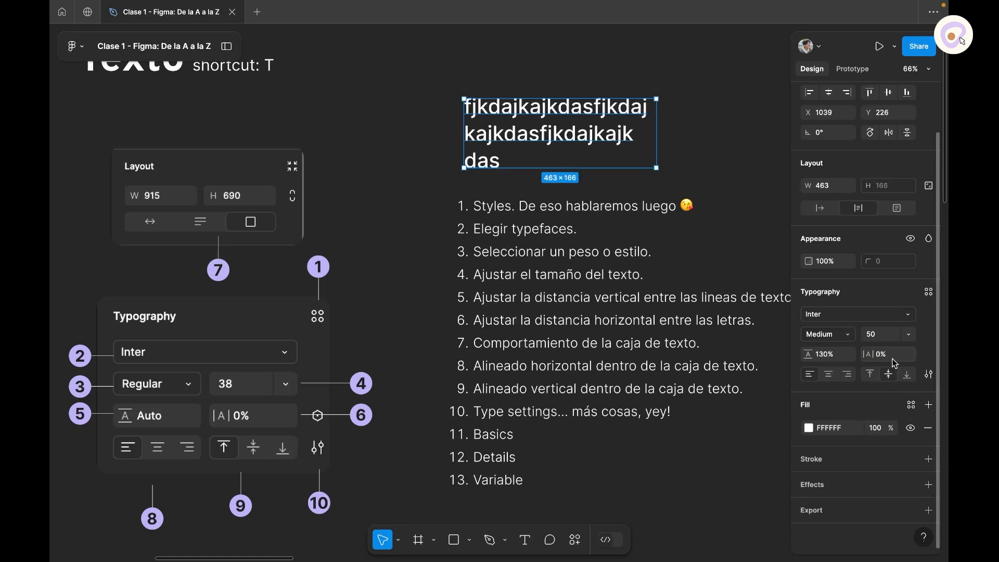
Step: Try centre and right horizontal alignment on the sample text and return it to left alignment
click(830, 376)
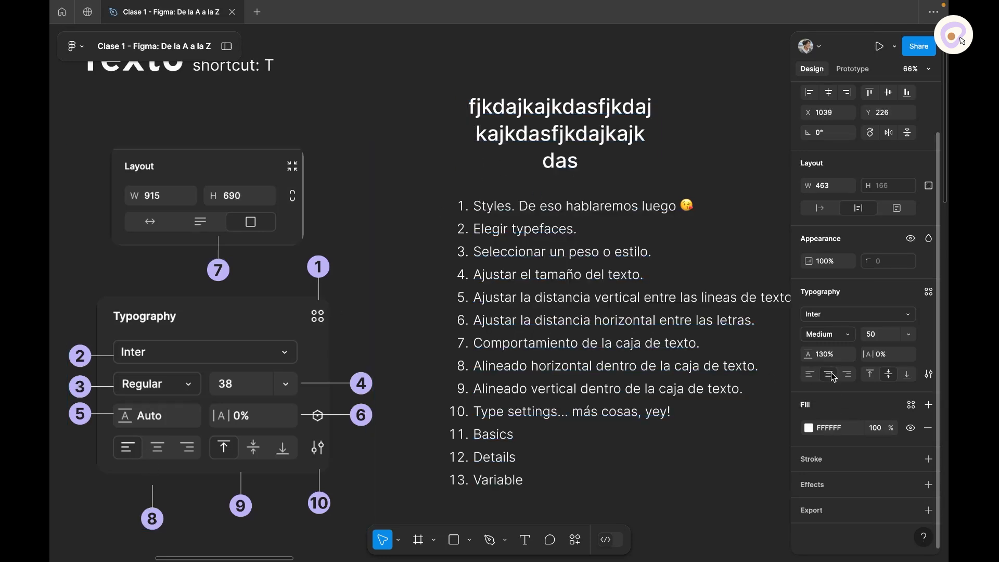
click(848, 374)
click(827, 375)
click(810, 376)
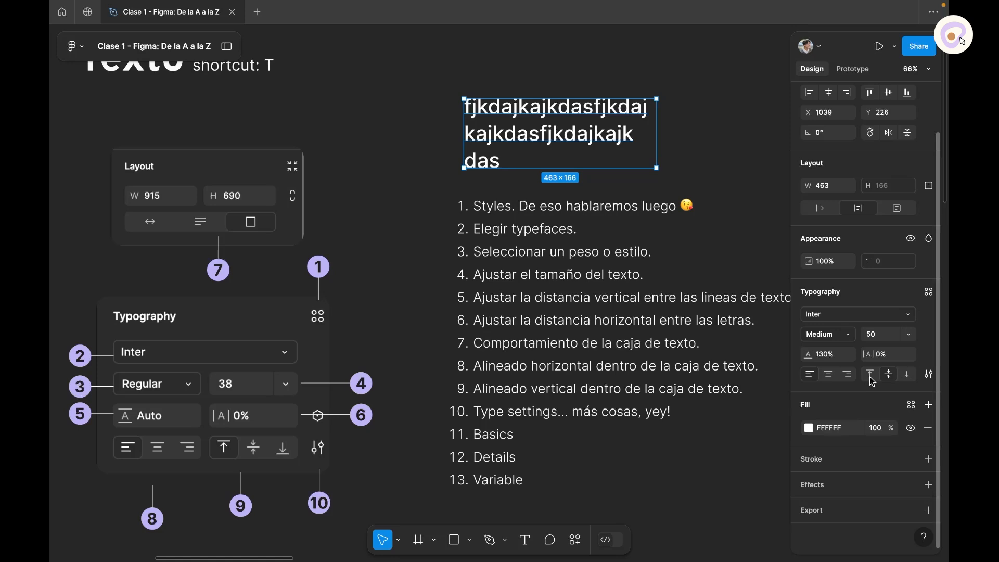
Step: Enlarge the sample text's box vertically to a fixed size of about 463 × 267 above the numbered list
drag(603, 169, 603, 195)
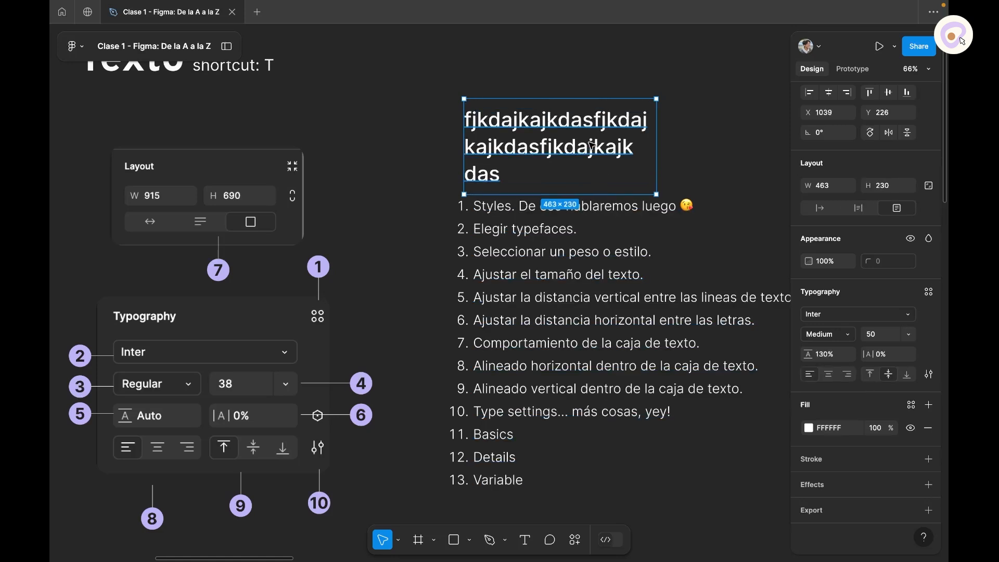
drag(553, 145, 551, 123)
drag(571, 172, 569, 187)
drag(568, 130, 571, 119)
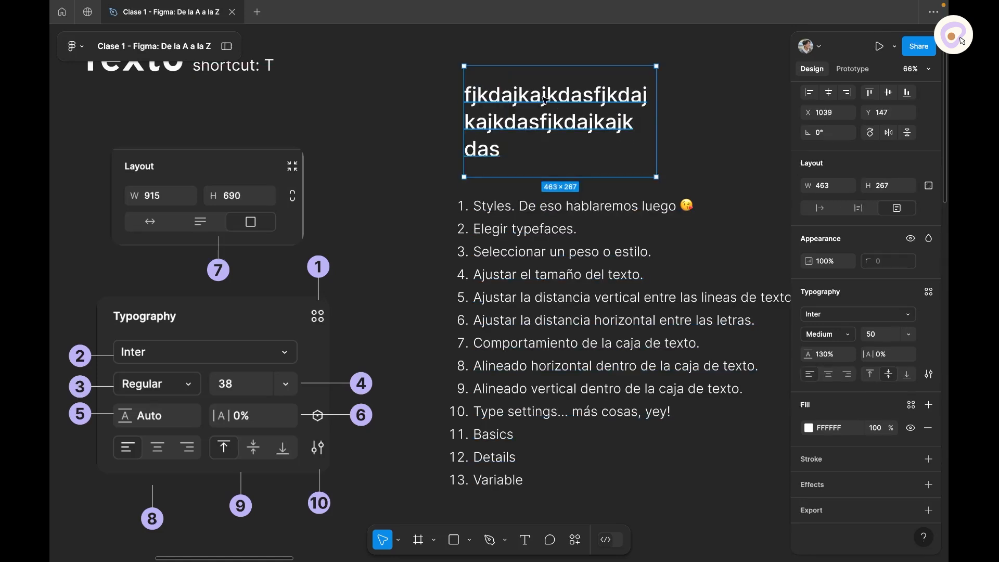
Step: Try top and bottom vertical alignment within the enlarged text box and return it to middle alignment
click(870, 375)
click(886, 375)
click(903, 378)
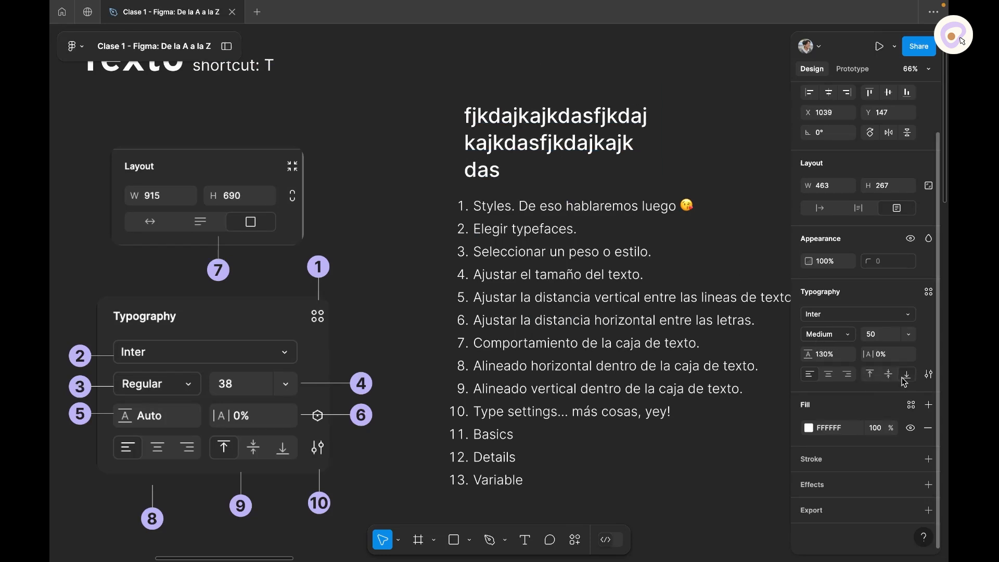
click(888, 375)
Step: Reduce the sample text's box to about 463 × 178 so it fits the three lines
drag(512, 178, 516, 135)
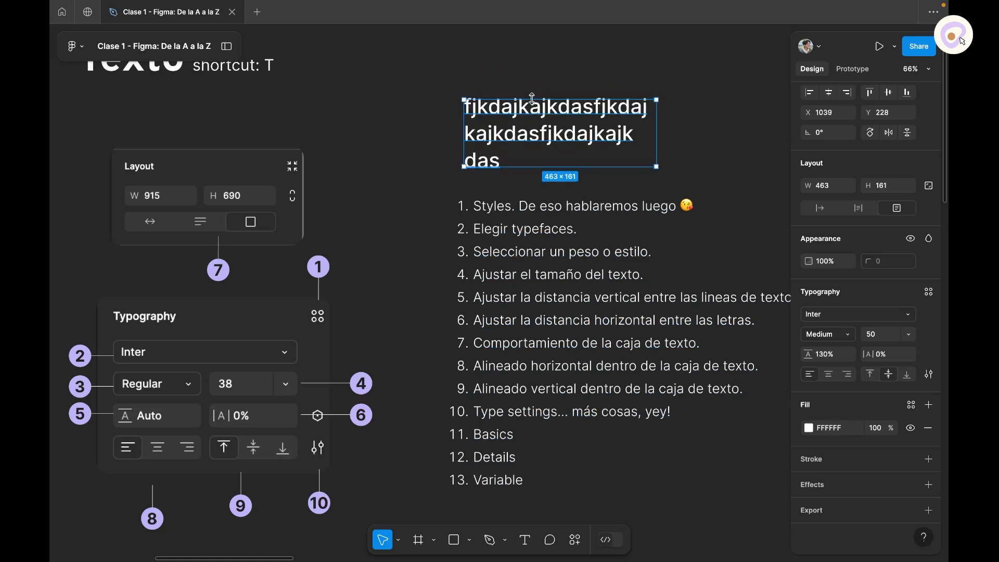
drag(532, 99, 533, 93)
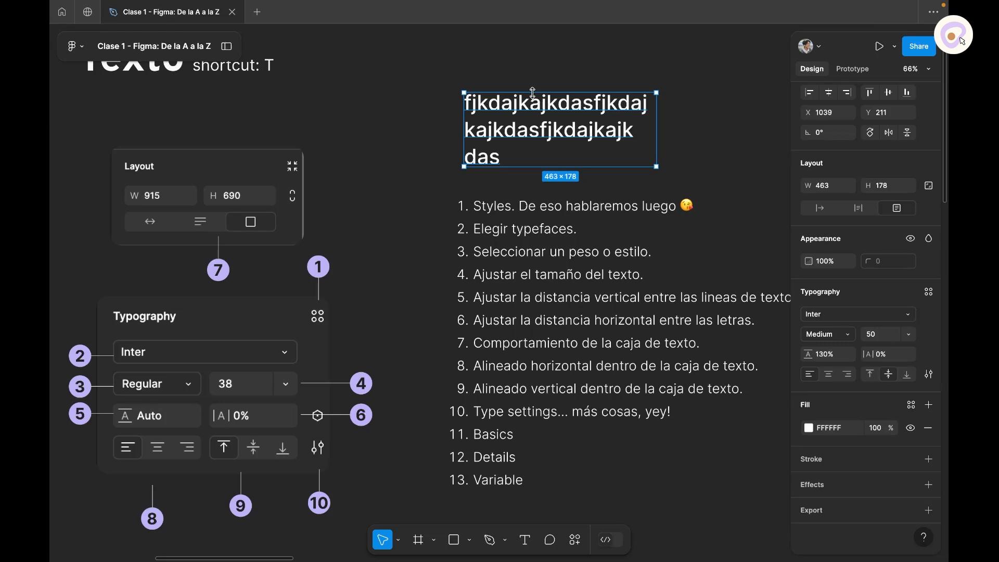
Step: Open the type settings of the sample text and look through the Details, Variable and Basics options
click(930, 377)
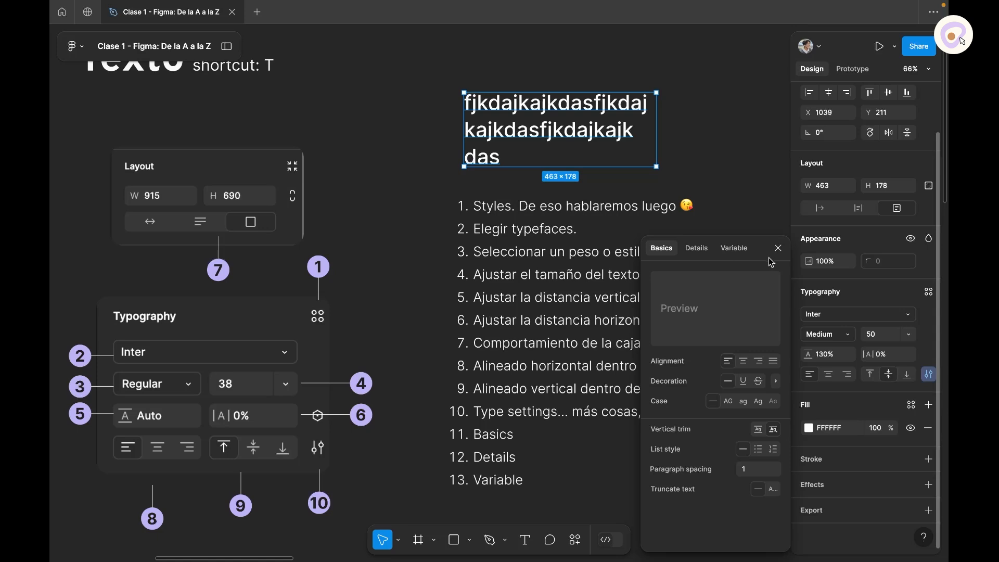
drag(767, 257, 753, 198)
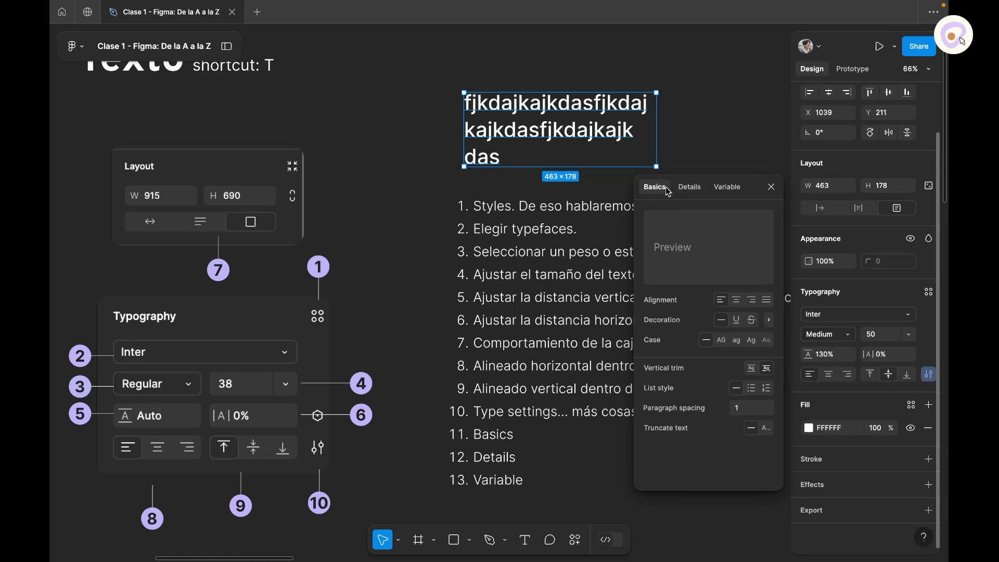
click(690, 190)
click(734, 192)
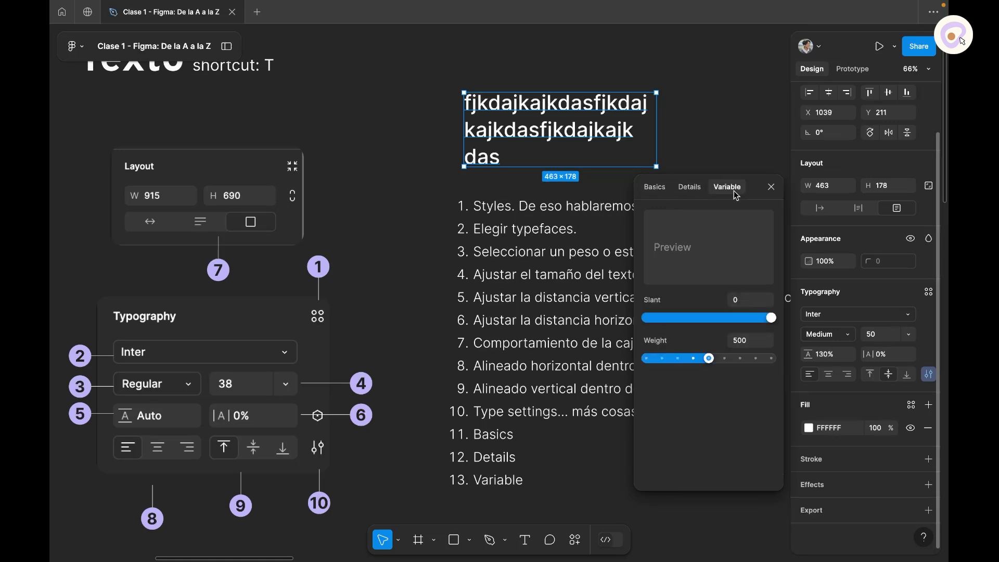
click(664, 191)
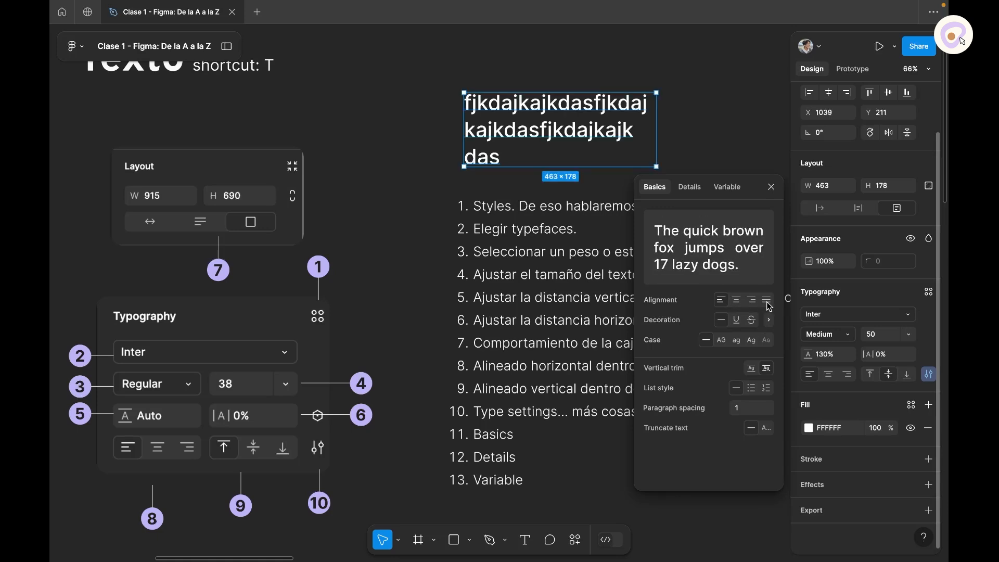
Step: Try a wavy underline and a strikethrough on the sample text and return its decoration to none
click(769, 319)
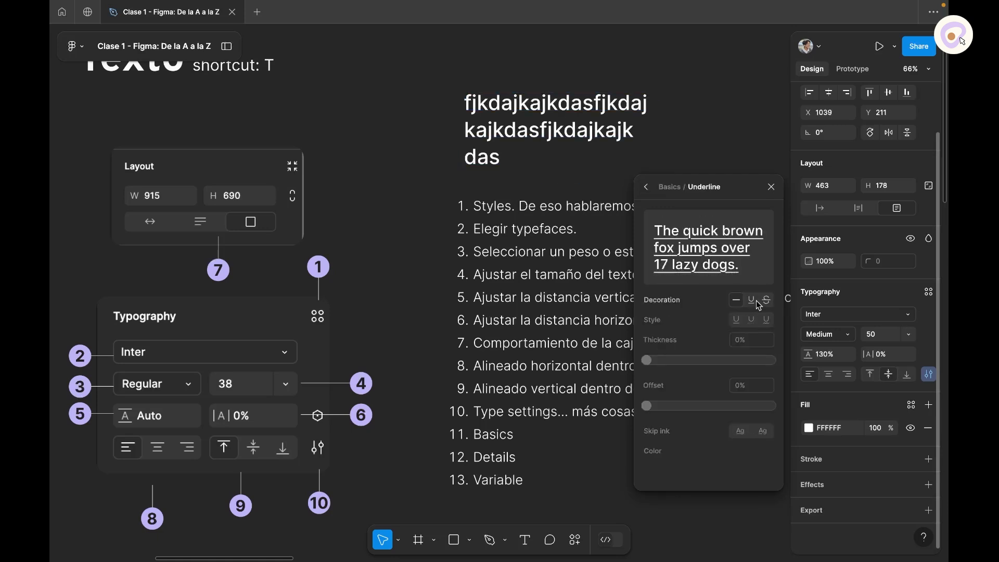
click(754, 302)
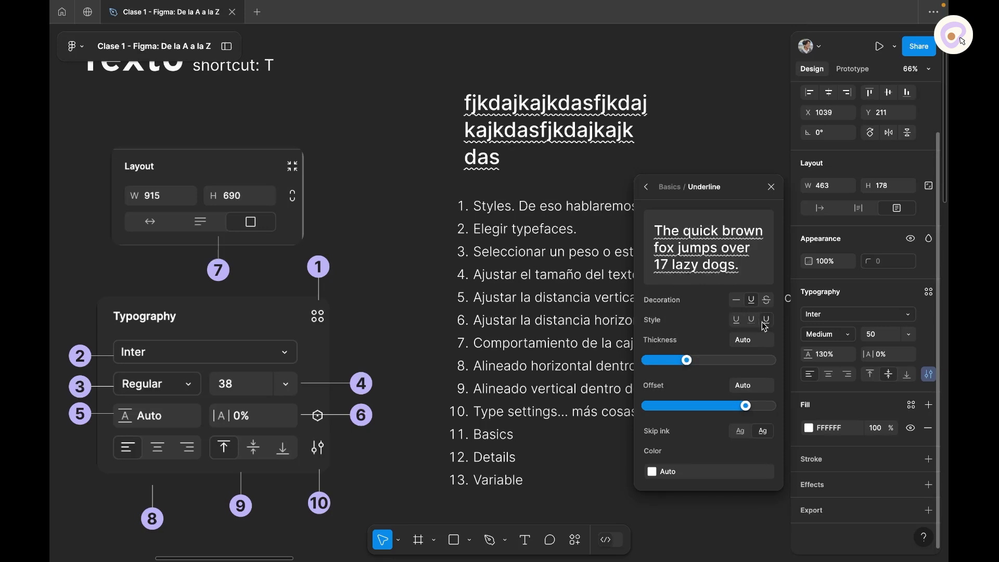
click(766, 301)
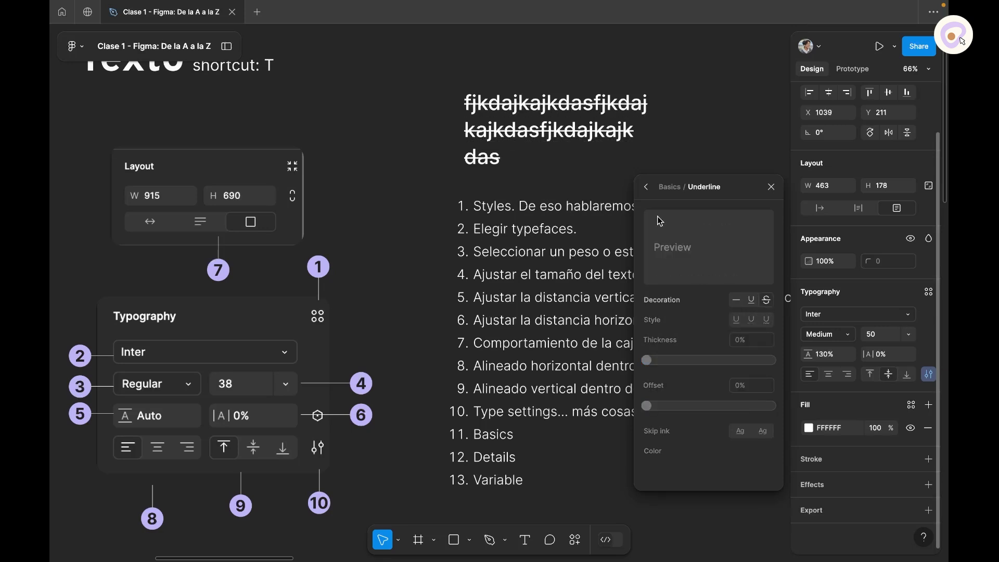
click(736, 300)
click(646, 187)
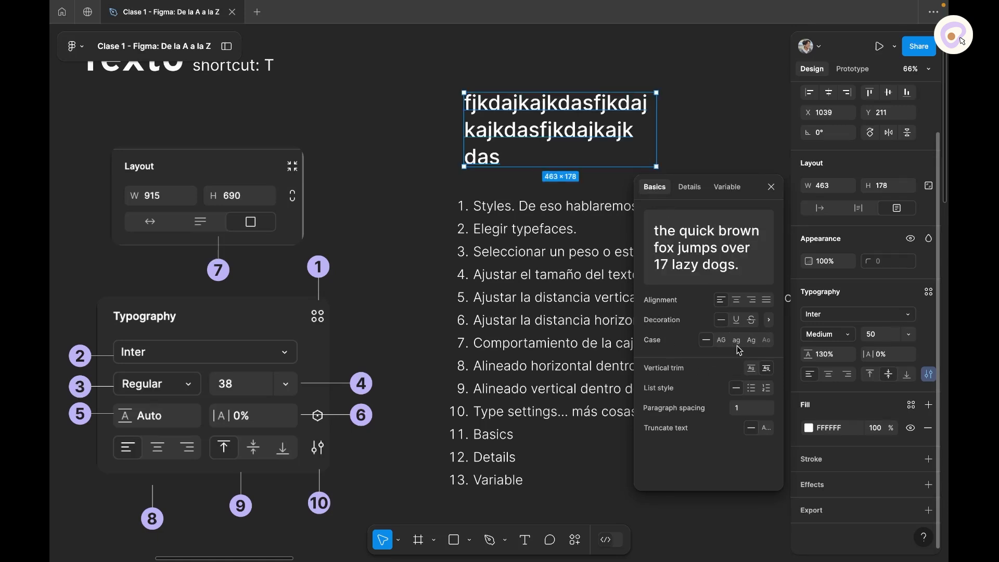
Step: Try the uppercase, lowercase and title case options on the sample text and return the case to As typed
click(719, 345)
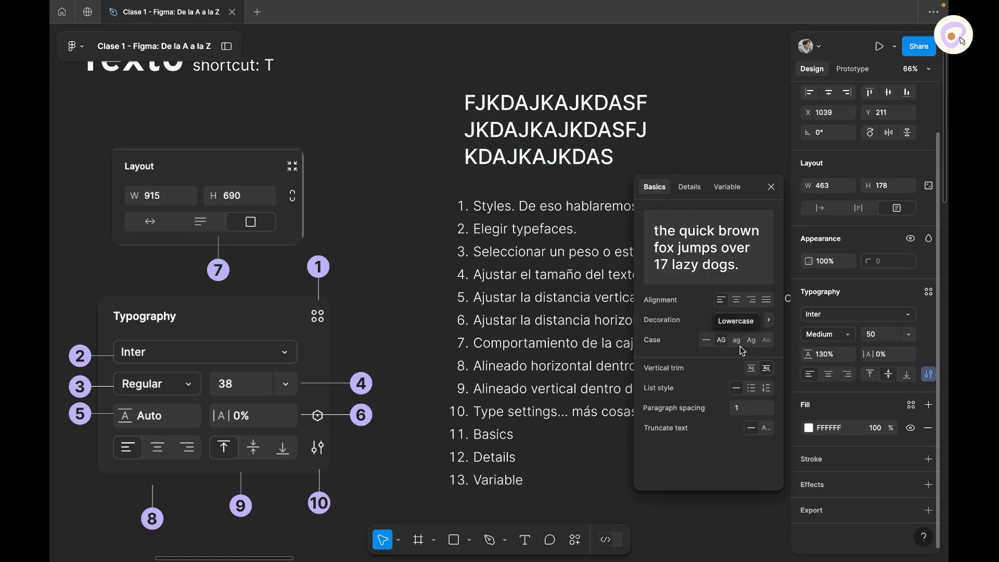
click(741, 347)
click(752, 344)
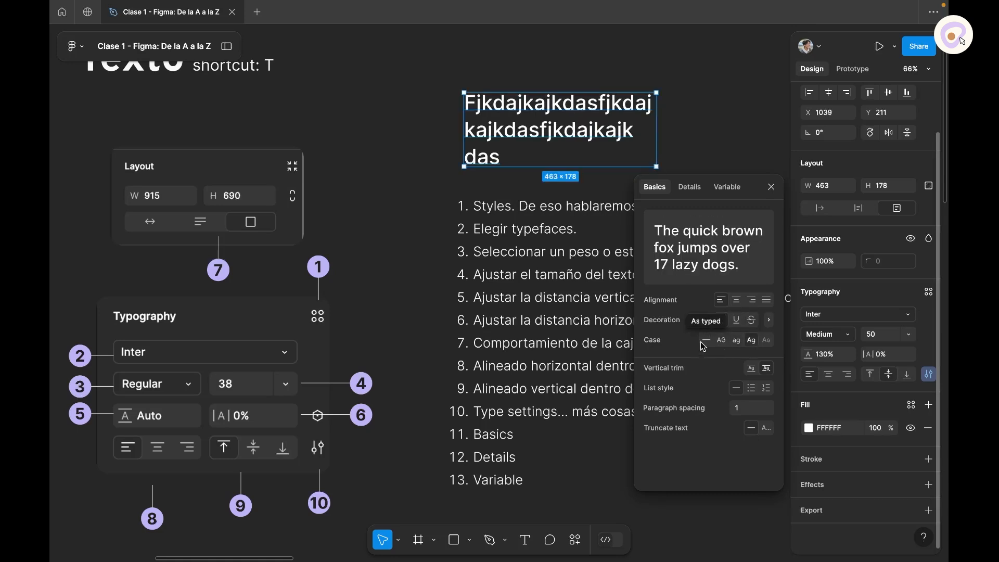
click(703, 346)
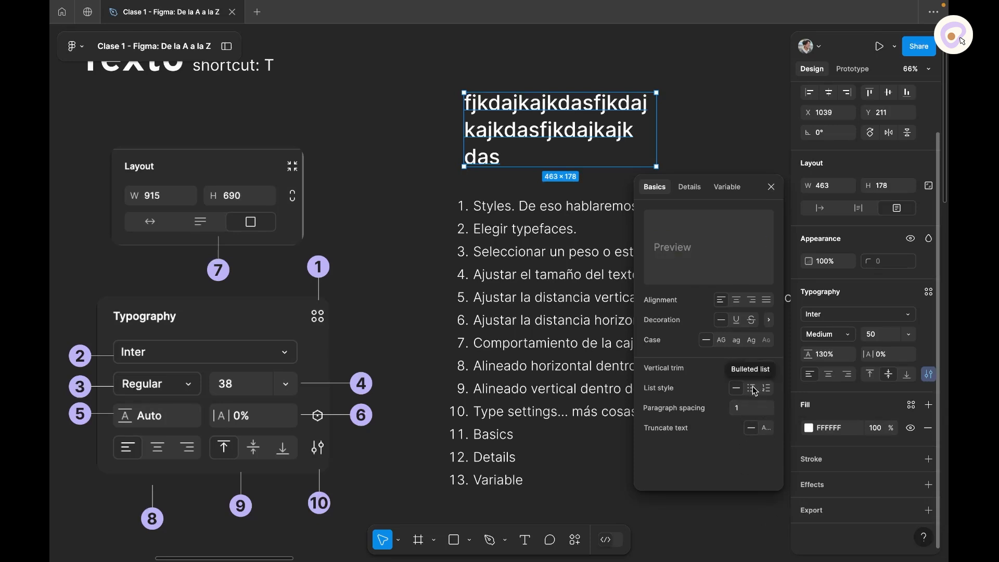
Step: Try a list spacing of 100 on the numbered list beside the Typography diagram and undo it
click(608, 390)
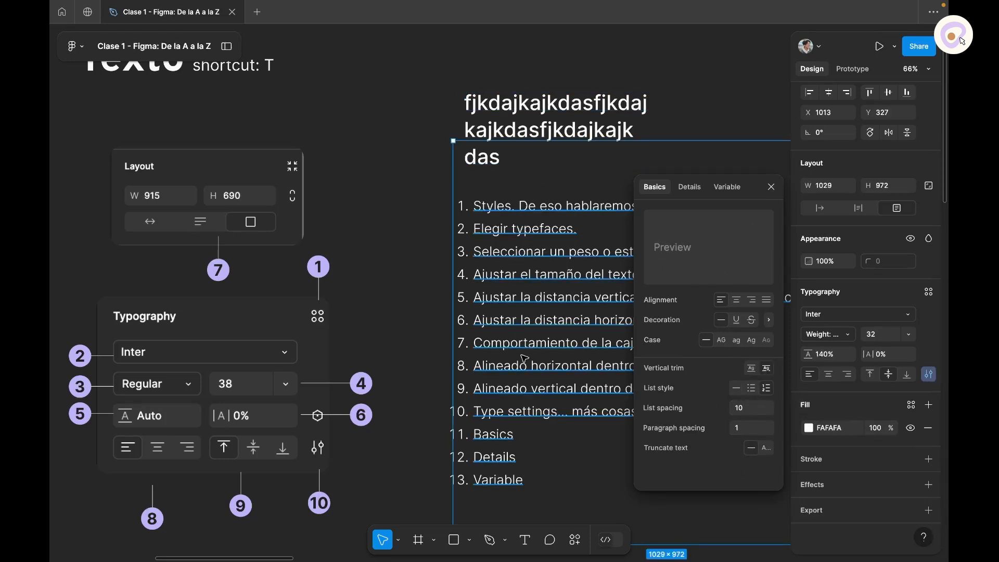
click(751, 387)
click(765, 389)
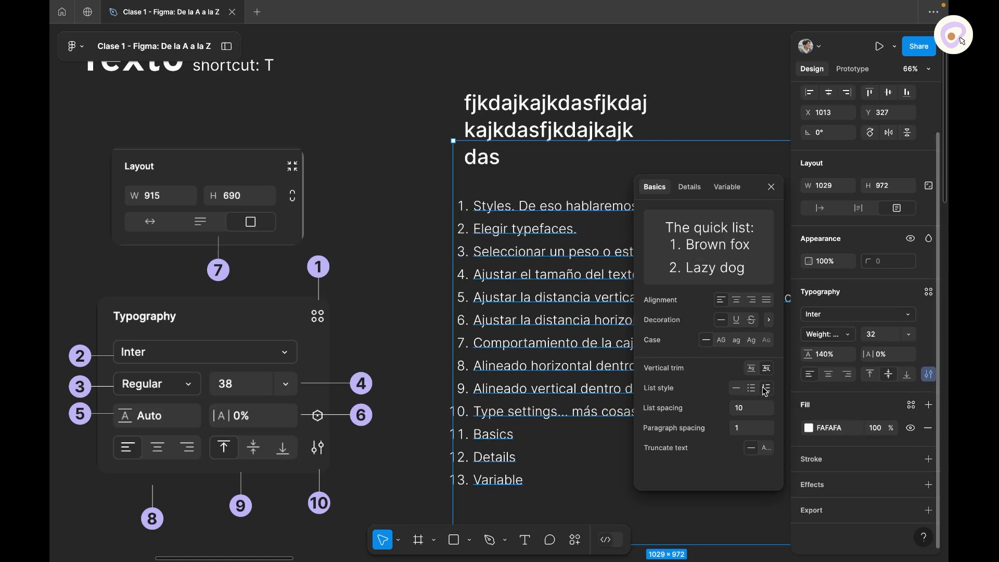
click(747, 414)
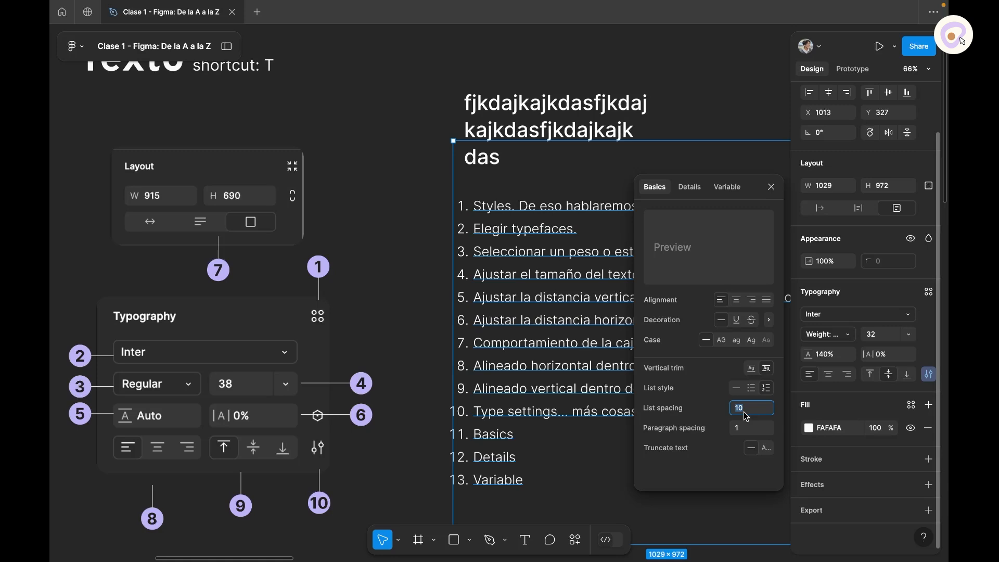
text(100)
key(Return)
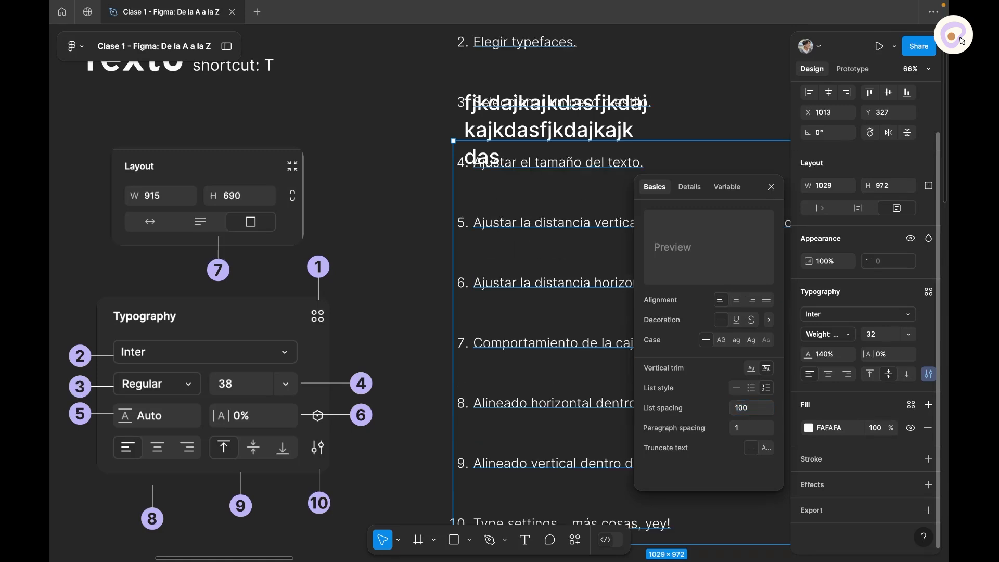
key(ctrl+z)
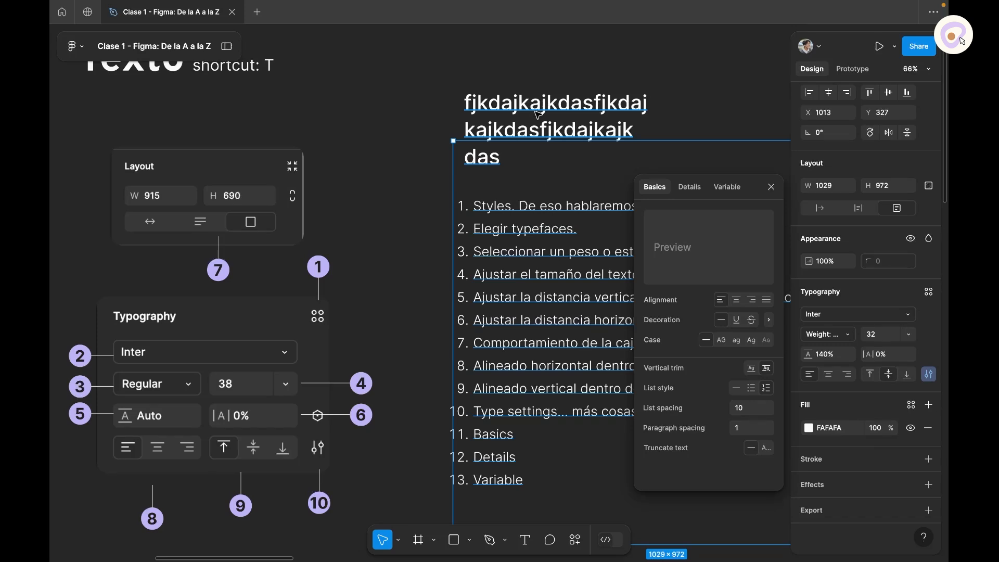
Step: Move the sample text up to about X 1031, Y 182 and paste a copy of it inside the box, separated by an empty line
click(751, 428)
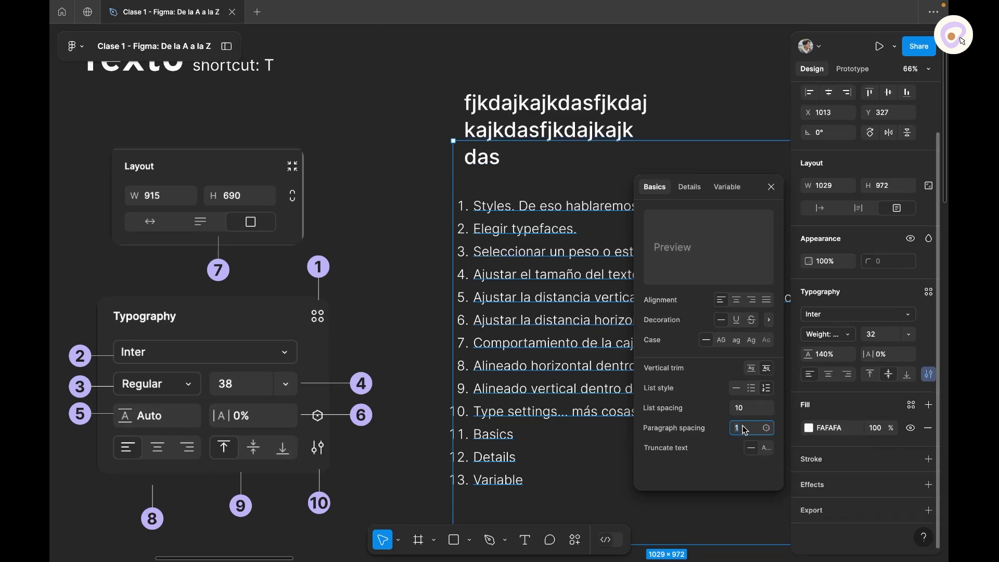
click(537, 103)
drag(608, 134, 605, 121)
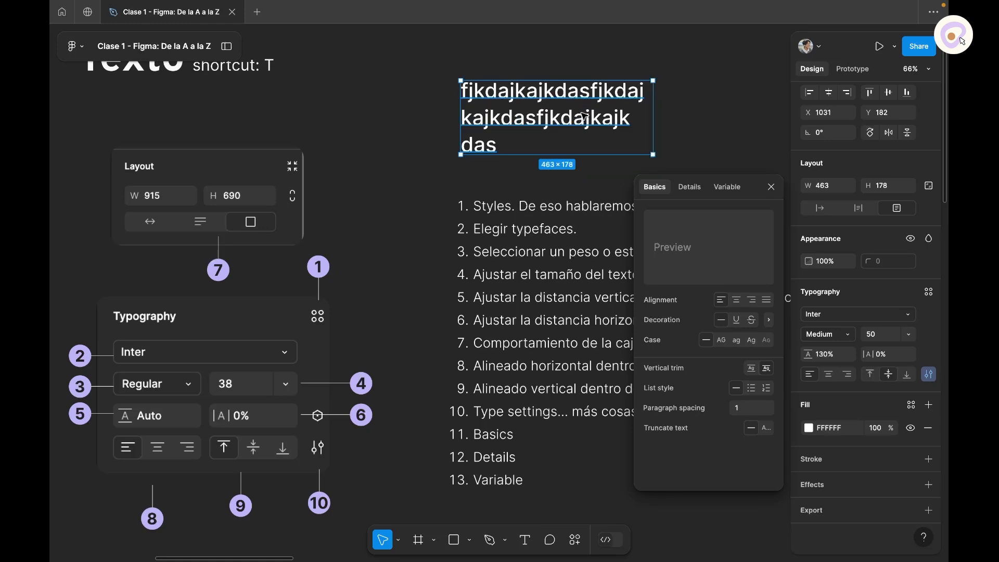
double_click(539, 136)
key(super+c)
click(549, 147)
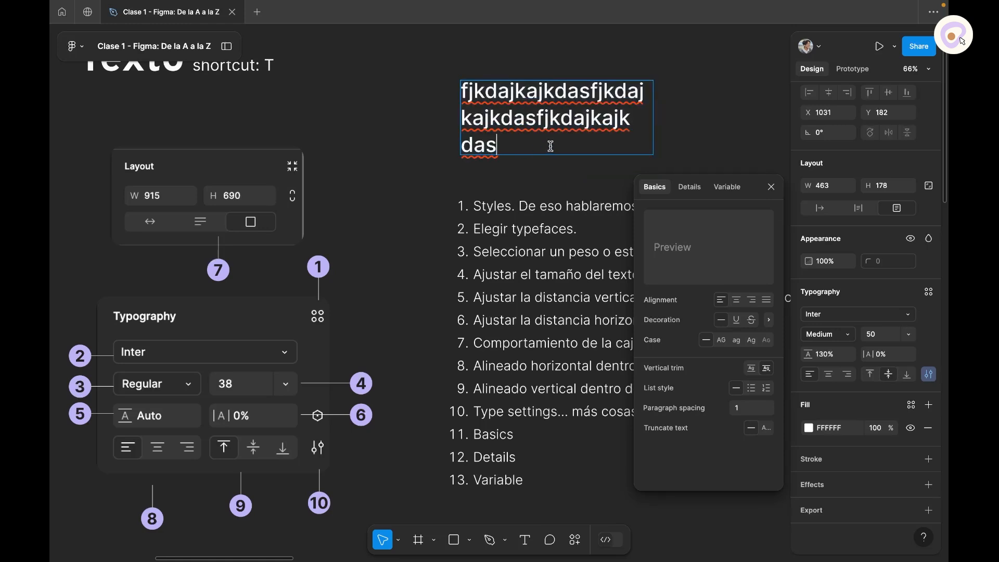
key(Return)
key(super+v)
click(539, 112)
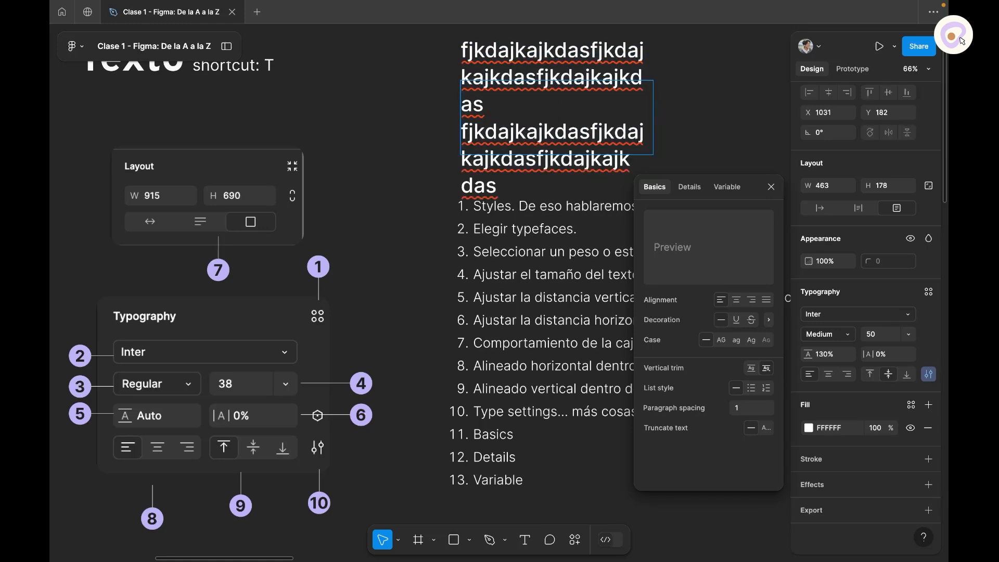
key(Return)
key(Escape)
Step: Try paragraph spacings of 10, 100 and 120 on the sample text and leave it at 9
click(737, 410)
text(10)
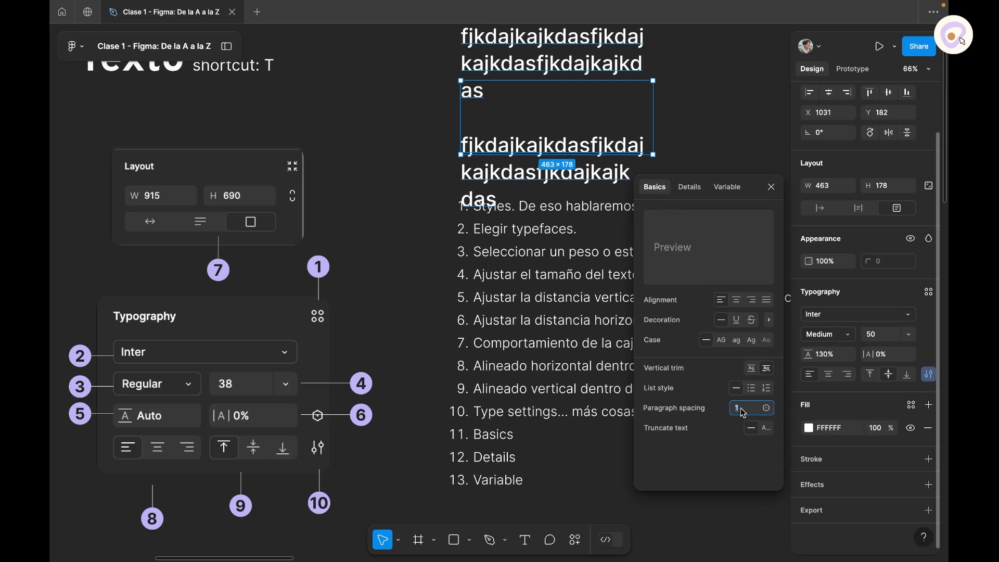
key(Return)
text(100)
key(Return)
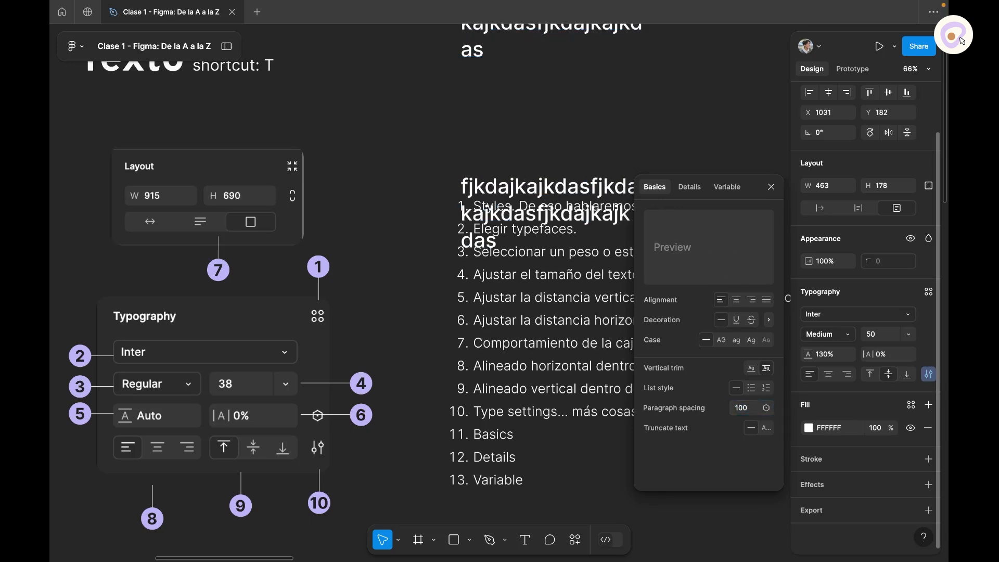
click(740, 410)
text(120)
key(Return)
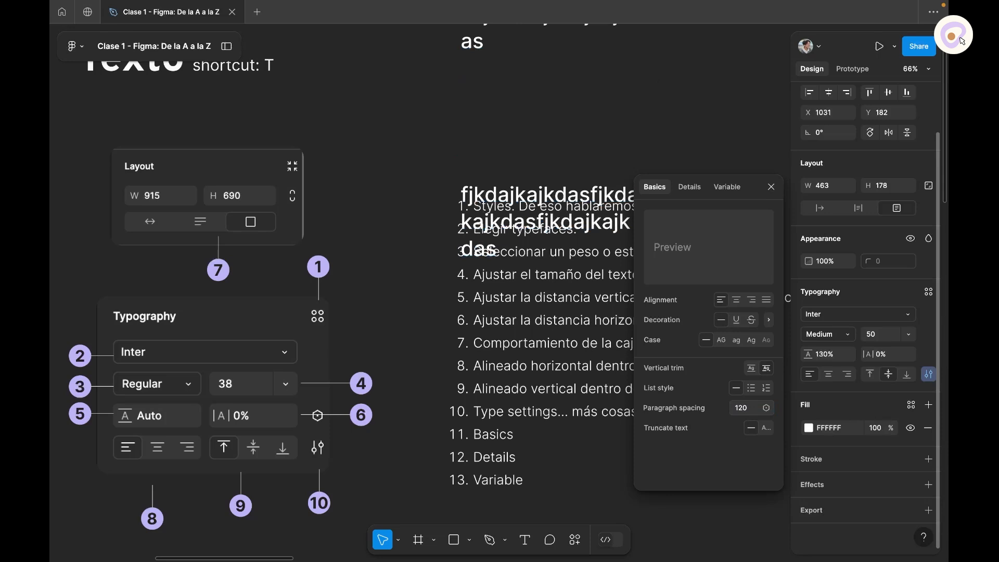
text(9)
key(Return)
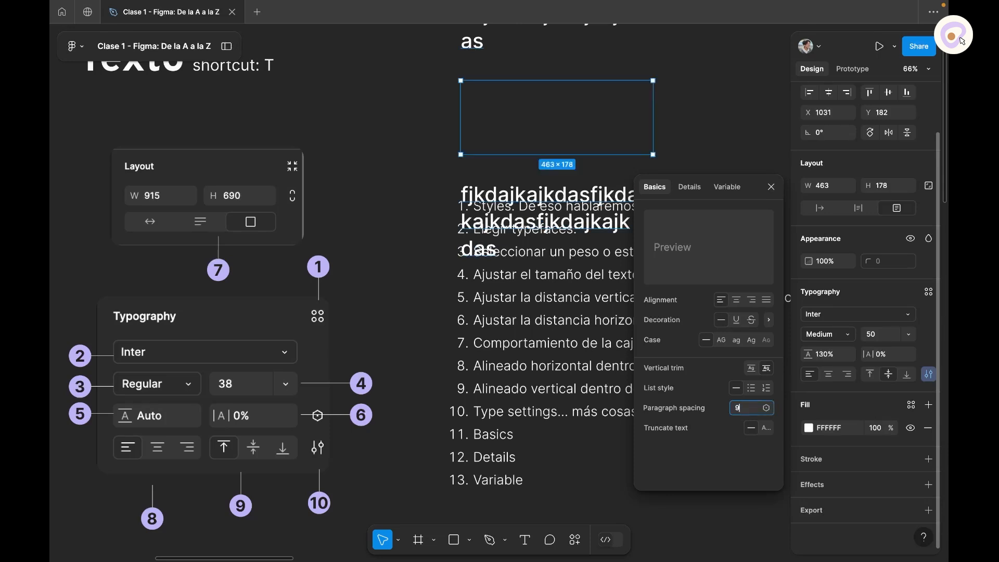
Step: Delete the sample text above the numbered list
key(Escape)
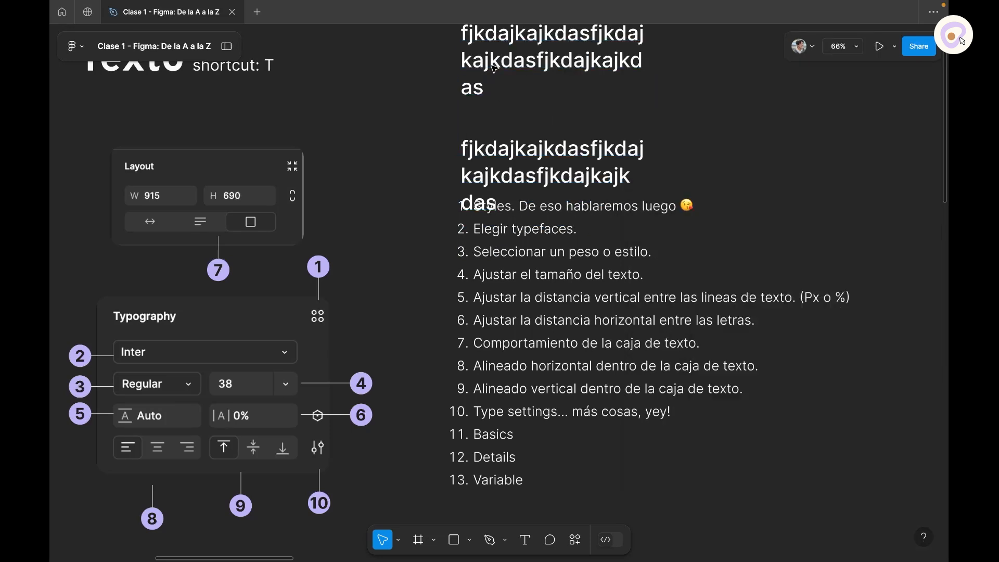
click(498, 62)
key(Delete)
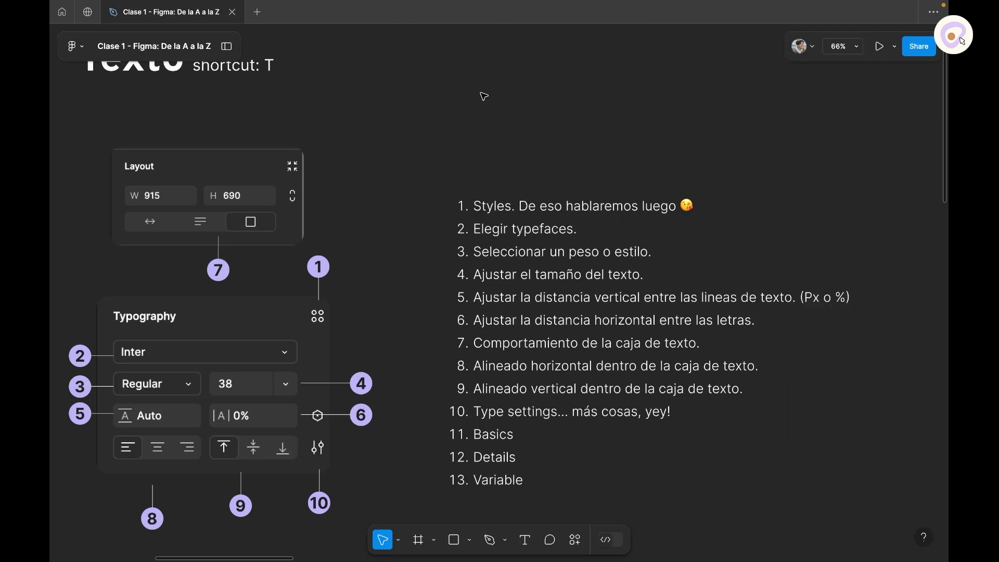
Step: Open the type settings of the numbered list and look through all the Details options
click(546, 303)
scroll(545, 303, down, 2)
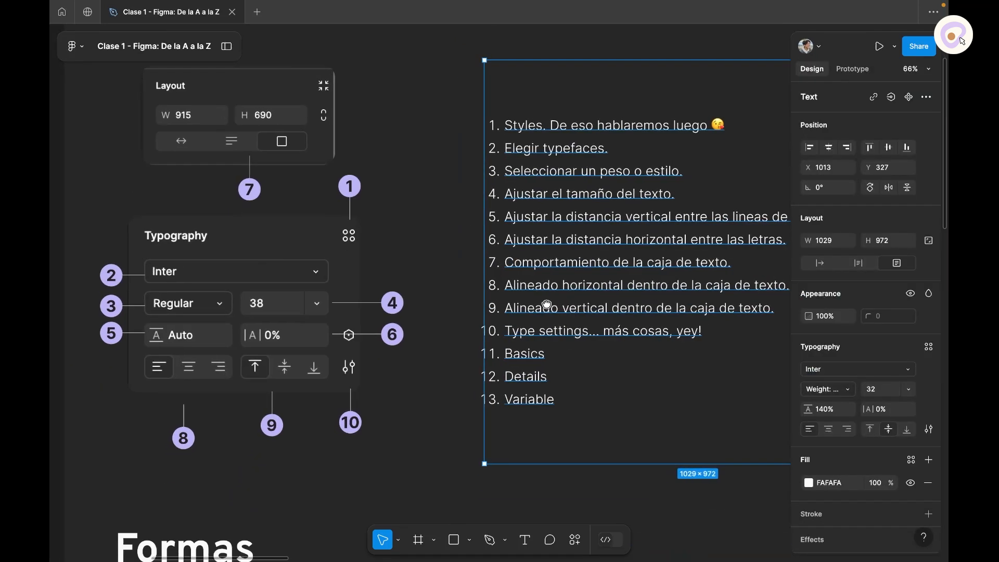
click(930, 429)
click(696, 248)
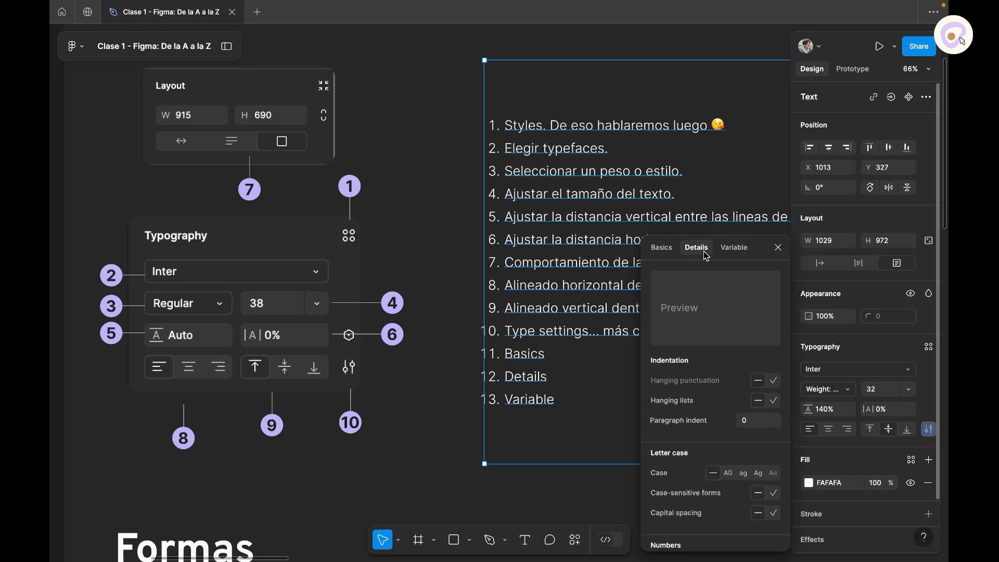
scroll(770, 417, down, 10)
scroll(775, 444, down, 2)
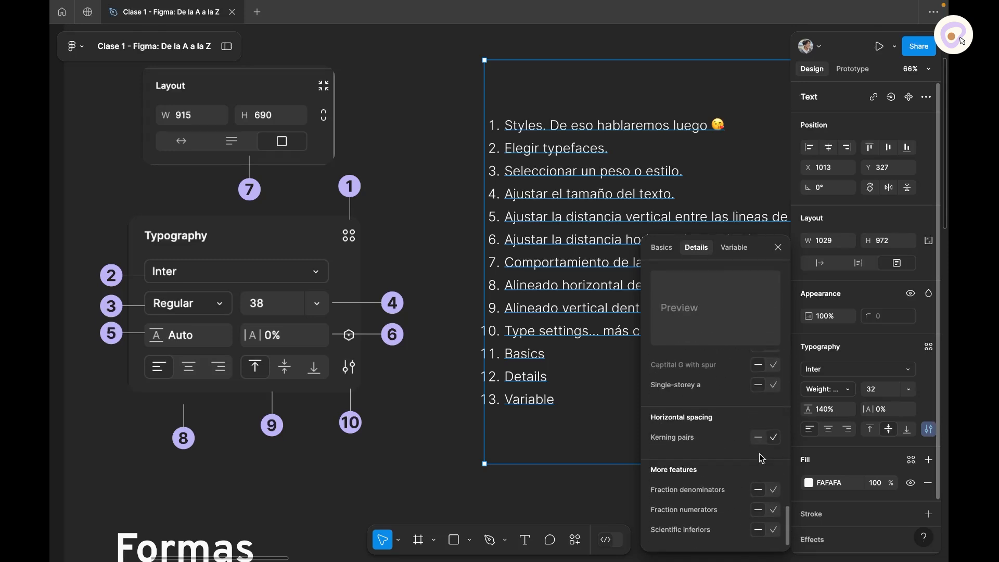
scroll(762, 459, up, 12)
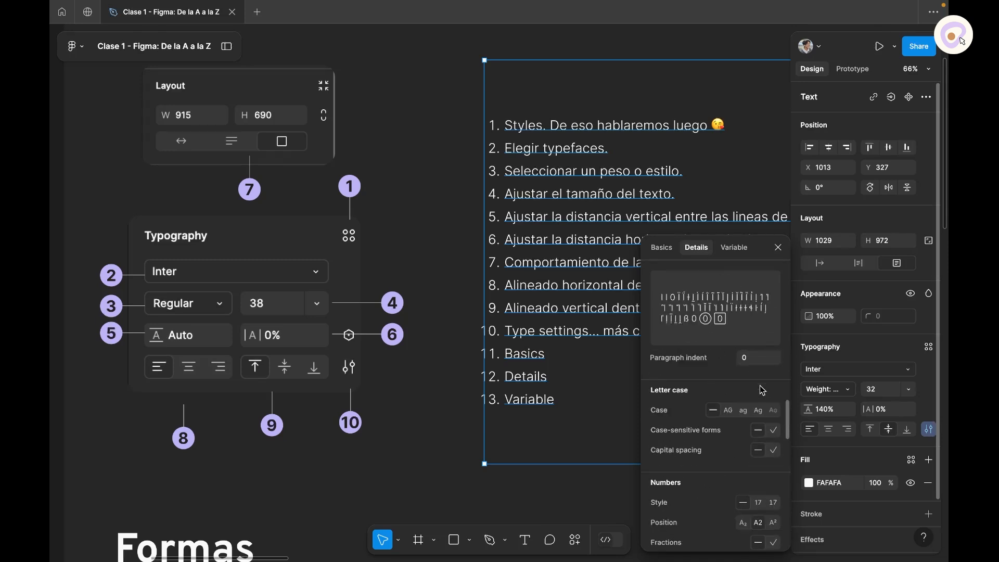
Step: Set the numbered list's variable weight to 319, try a lighter weight and the slant, and settle on a heavier weight
click(745, 250)
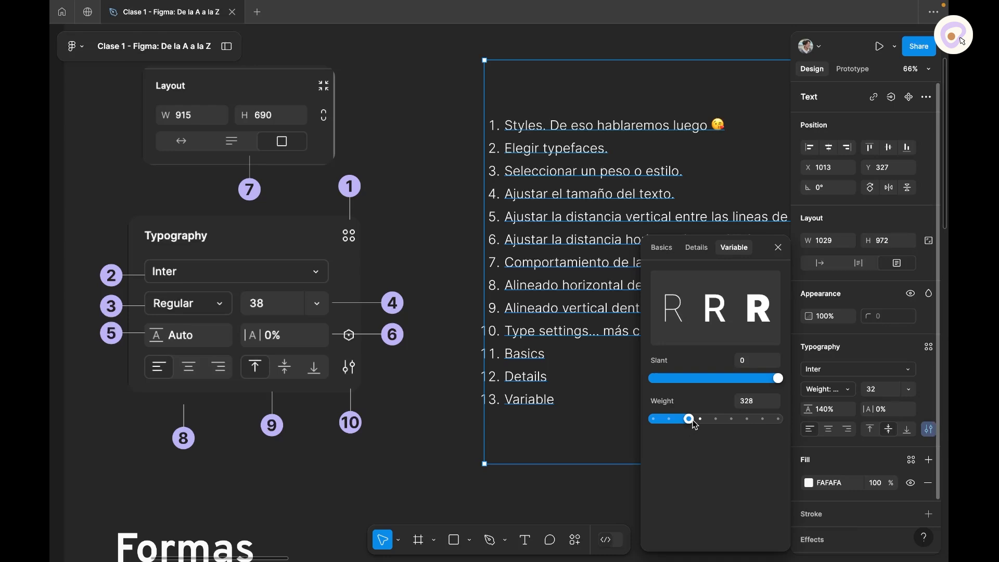
mouse_move(695, 424)
mouse_down()
mouse_move(776, 420)
mouse_move(691, 422)
mouse_up()
click(845, 391)
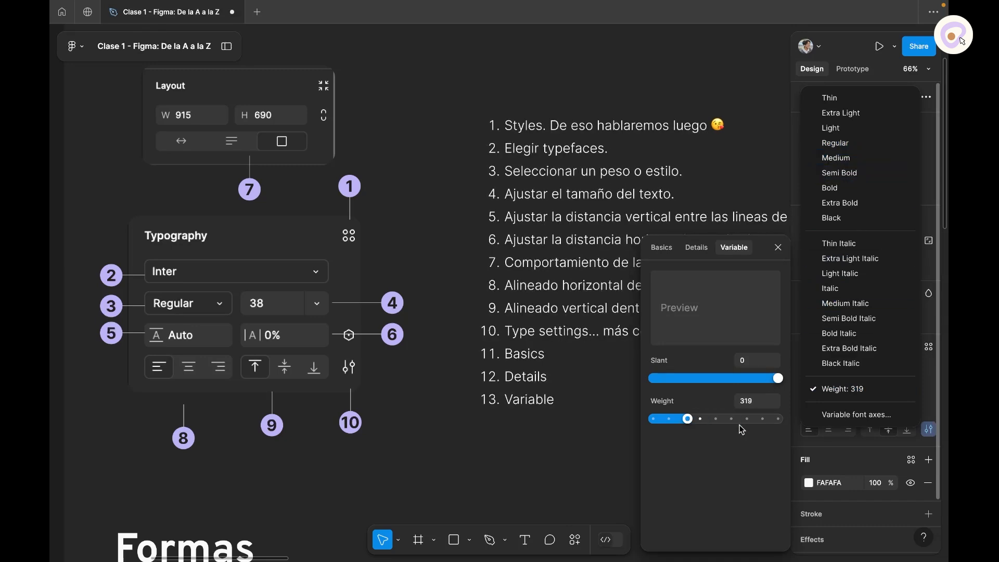
click(693, 421)
drag(690, 420, 660, 419)
mouse_move(759, 377)
mouse_down()
mouse_move(664, 383)
mouse_move(778, 380)
mouse_up()
drag(660, 419, 722, 418)
Step: Try the Figma Hand font on the numbered list and check which Basics and Details type settings it offers
click(843, 368)
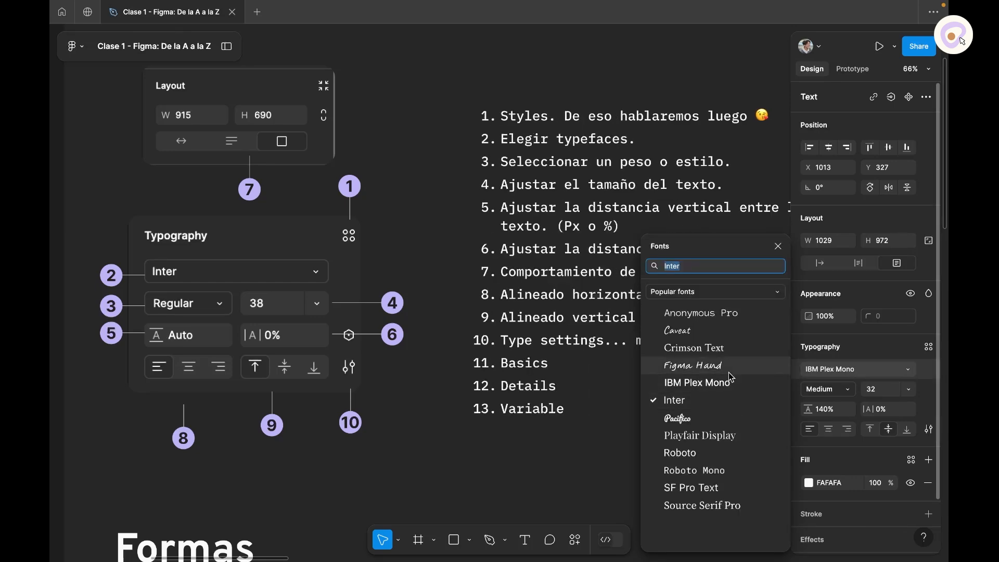
click(697, 364)
click(827, 394)
click(827, 393)
click(928, 429)
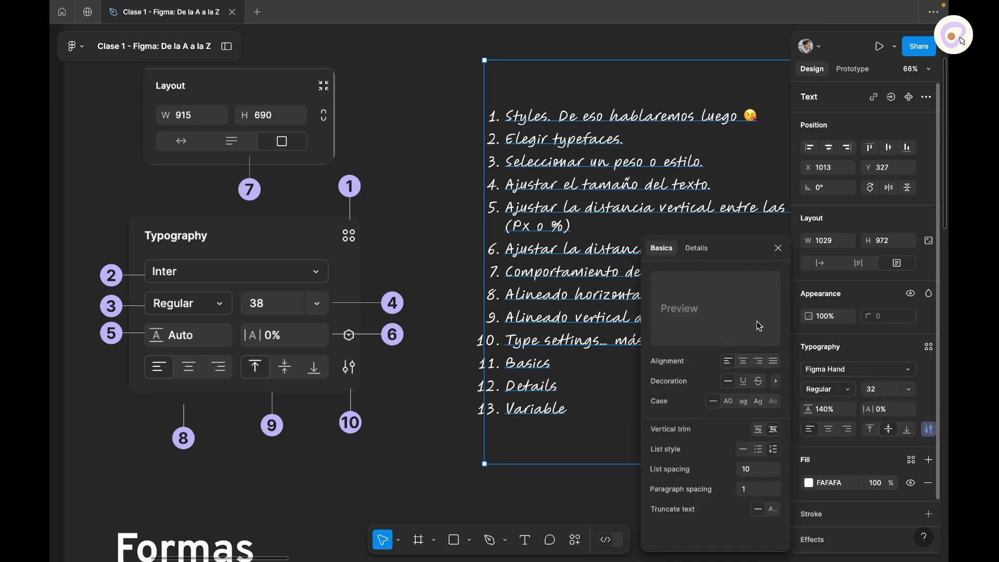
click(696, 249)
click(661, 249)
click(697, 248)
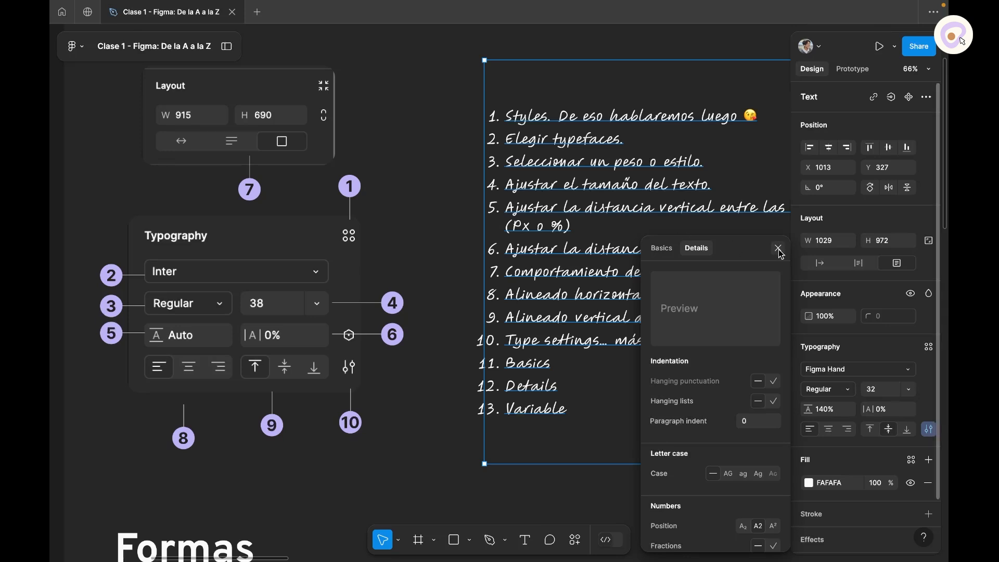
Step: Try Crimson Text on the numbered list, check its type settings, and undo the font changes
click(831, 368)
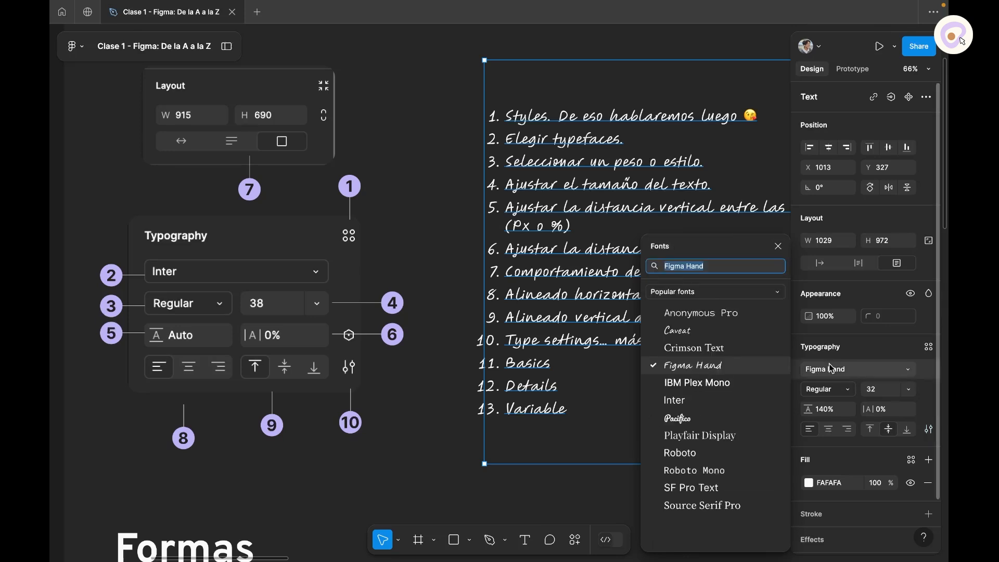
click(693, 348)
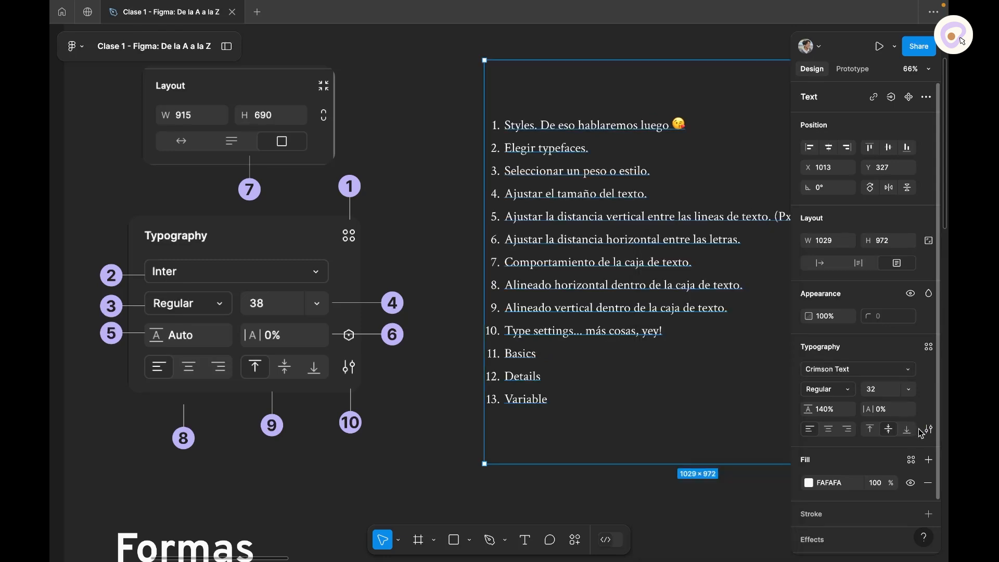
click(929, 429)
click(420, 251)
key(super+z)
key(super+z)
key(super+z)
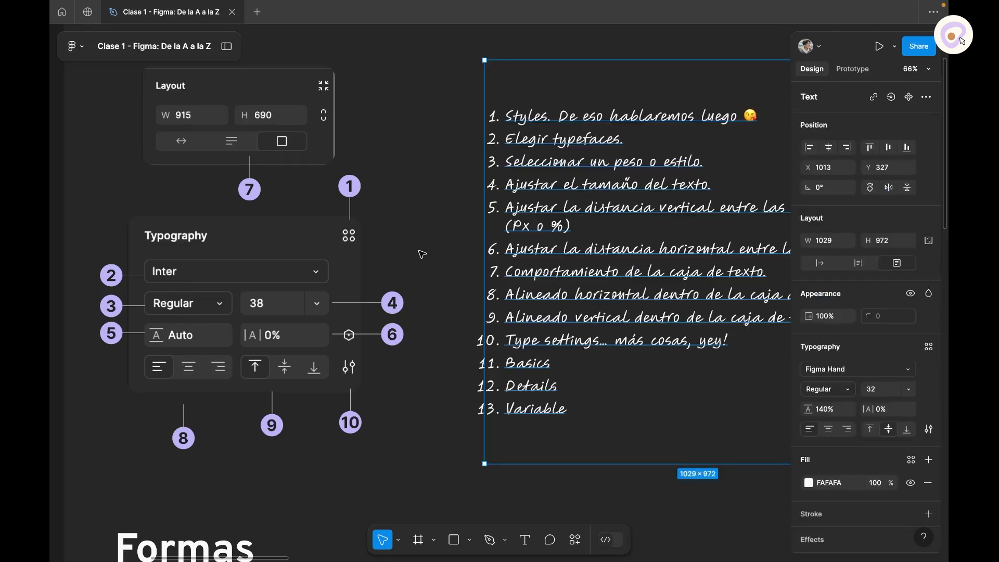
click(422, 254)
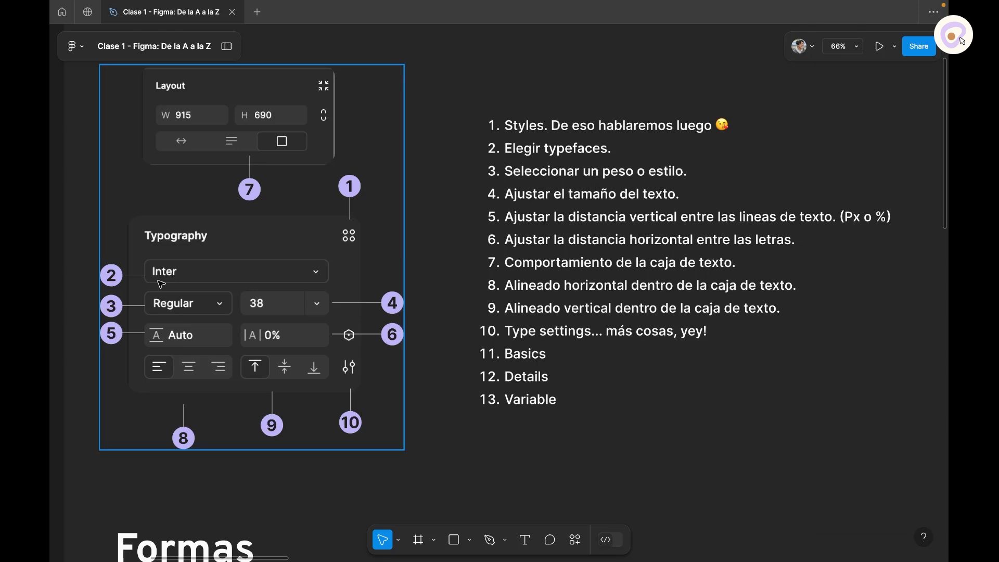
Step: Select the numbered list and set its text box resizing to Auto height
click(523, 480)
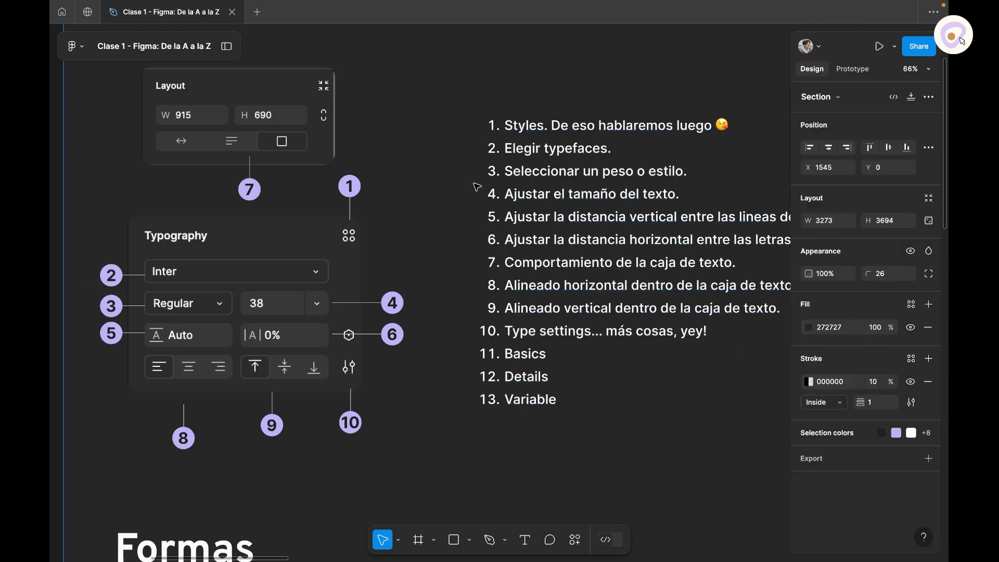
click(486, 192)
scroll(470, 204, up, 1)
scroll(346, 145, up, 3)
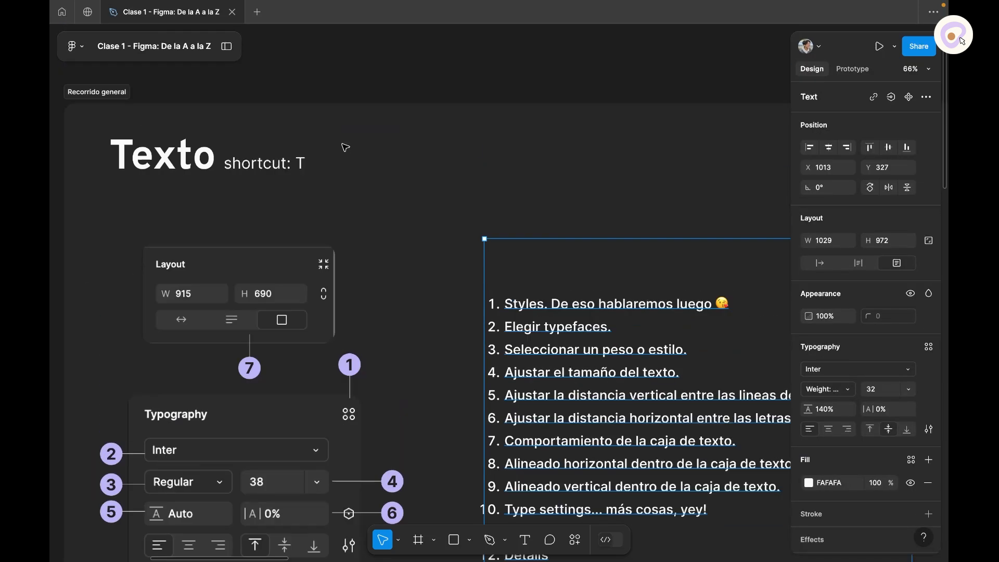
scroll(295, 281, down, 2)
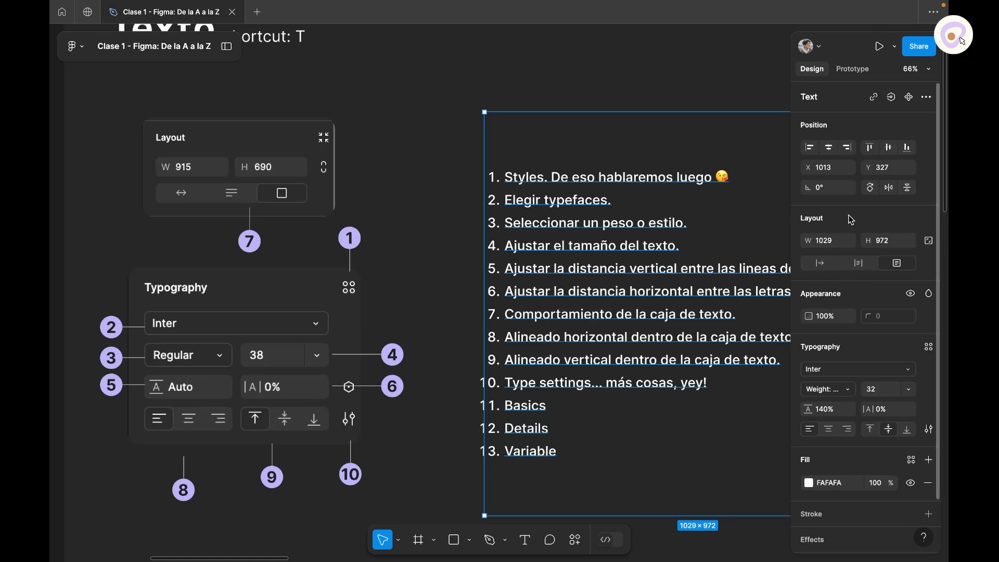
click(832, 242)
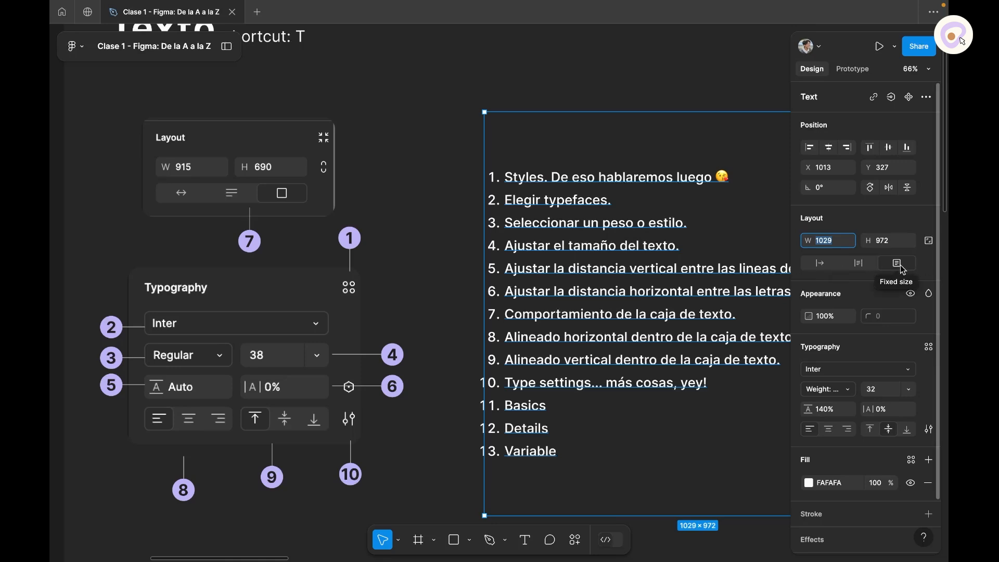
scroll(610, 268, down, 3)
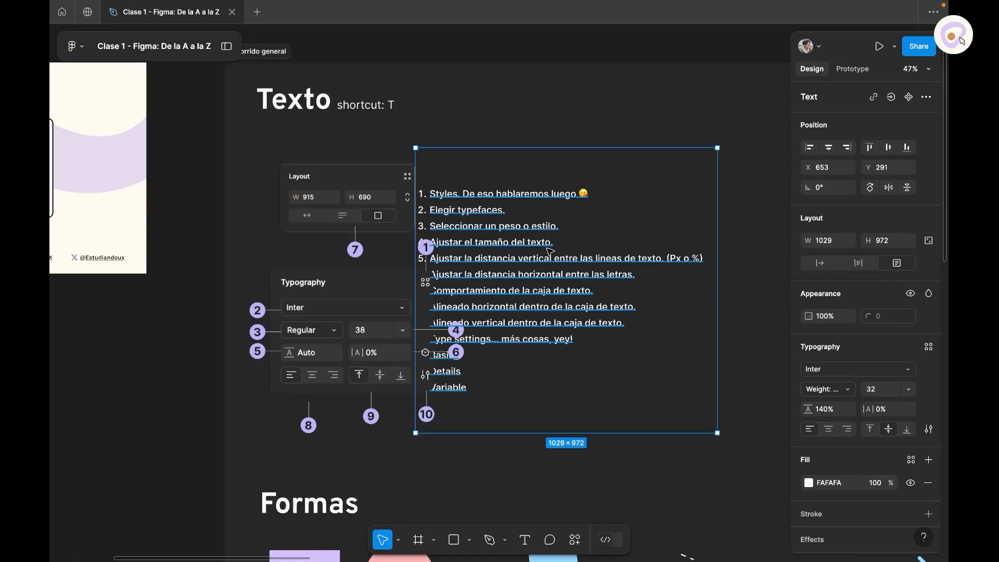
scroll(631, 129, right, 3)
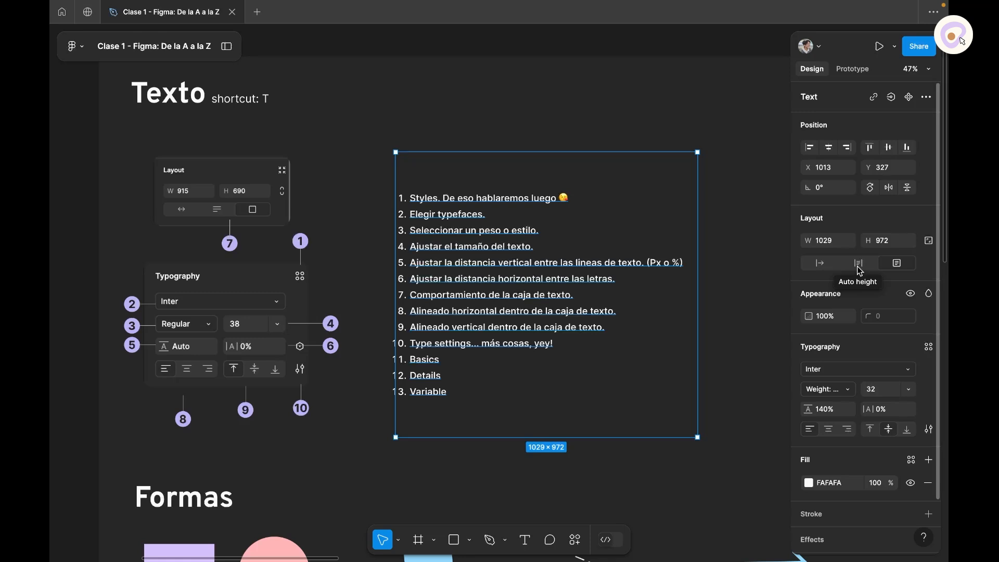
click(859, 264)
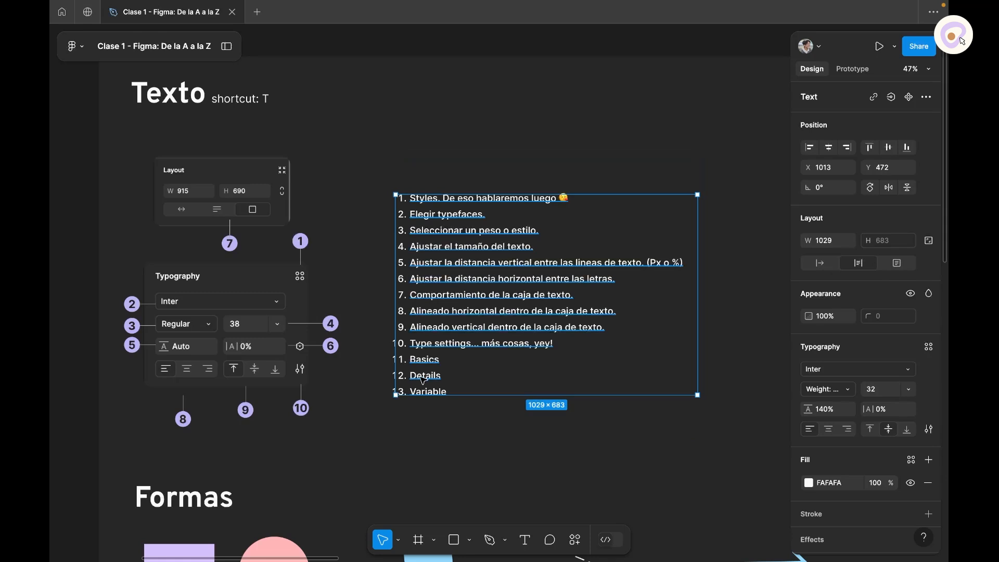
Step: Add the items "A" and "B" at the end of the numbered list while its box is set to Auto height
double_click(446, 391)
click(450, 393)
key(Return)
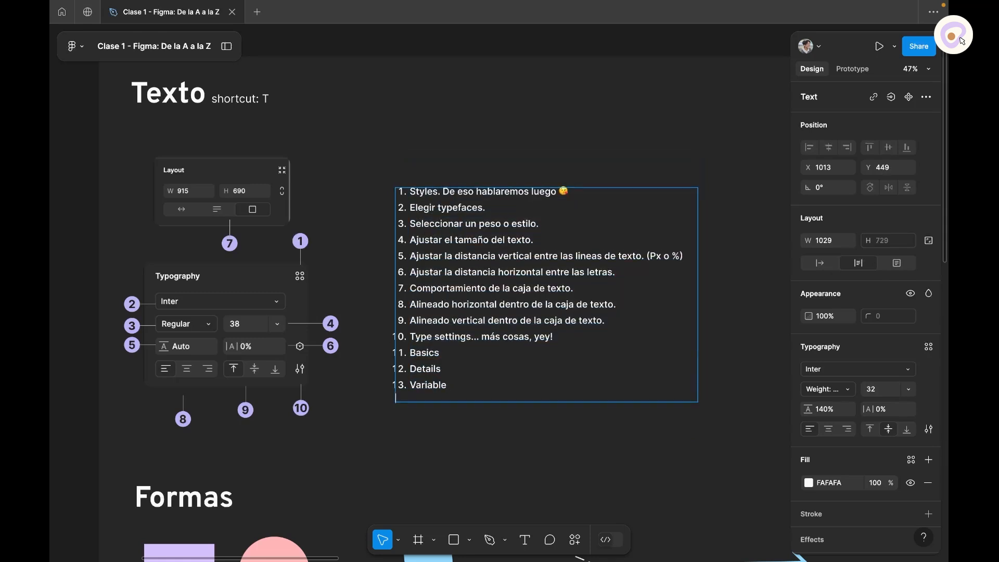
text(A)
key(Return)
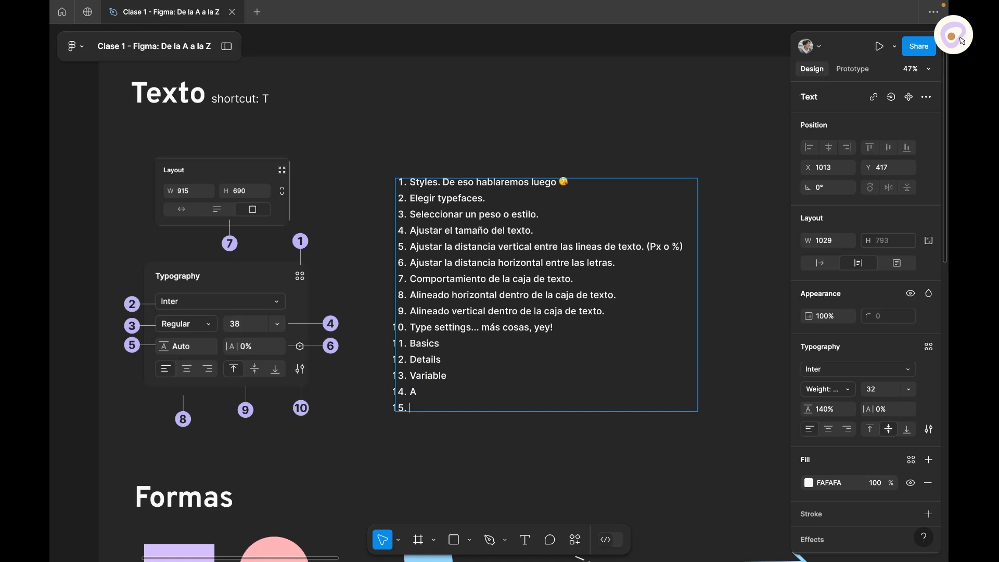
text(B)
key(Return)
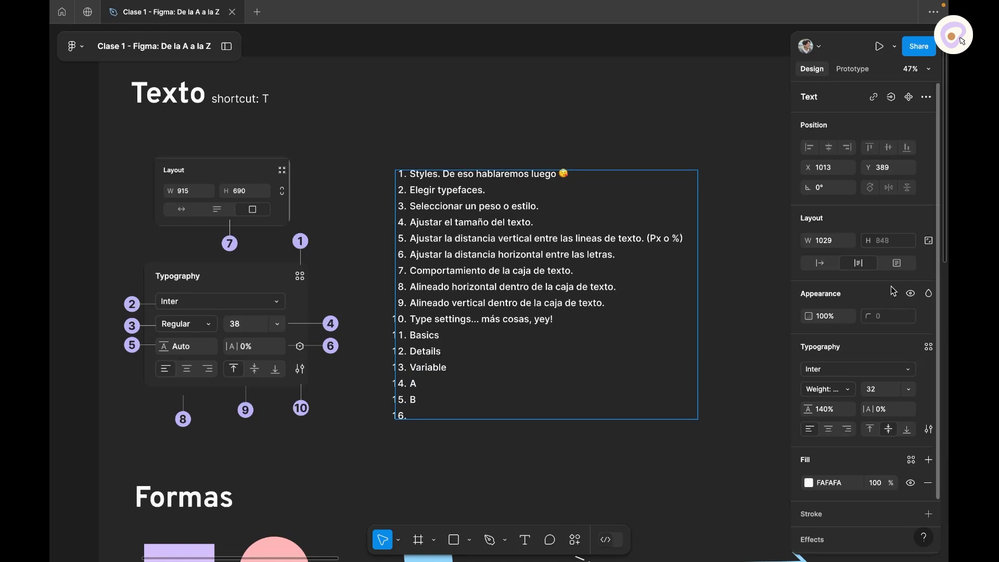
Step: Set the list's text box resizing to Fixed size and add the items "C", "D" and "E" at its end
click(897, 262)
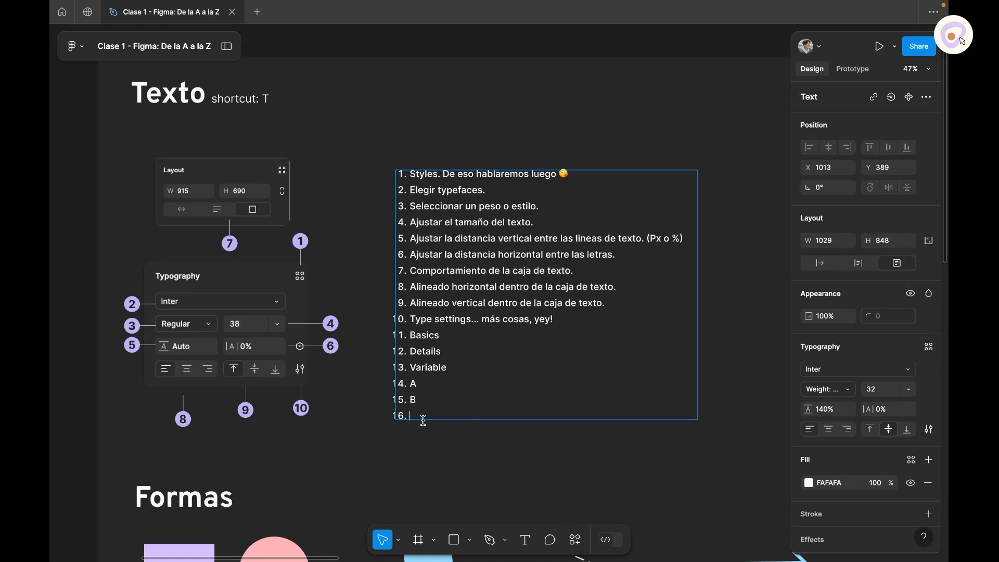
text(C)
key(Return)
text(D)
key(Return)
text(E)
key(Escape)
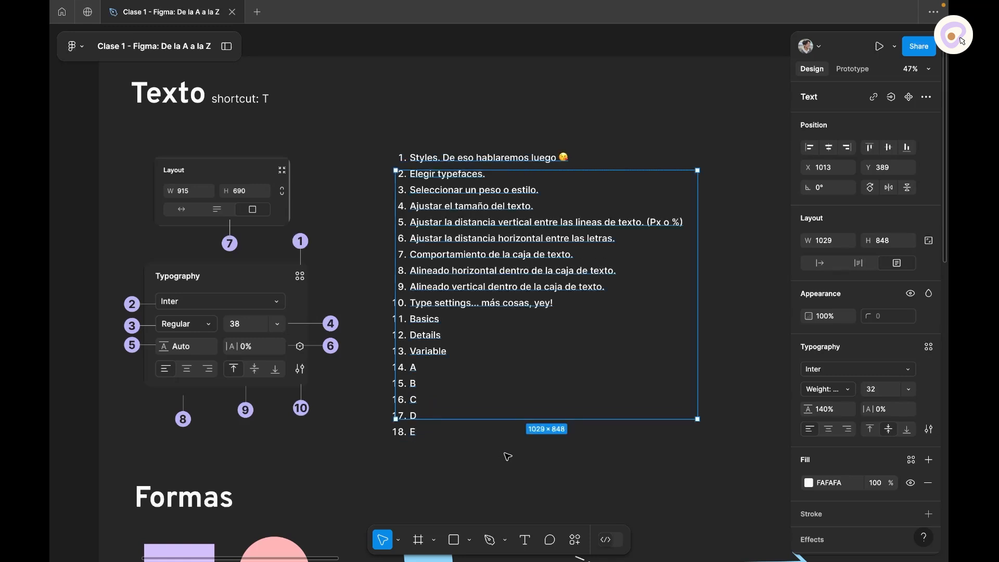
Step: Set the list's text box resizing to Auto width and append a long run of "a" characters to item 5
click(821, 267)
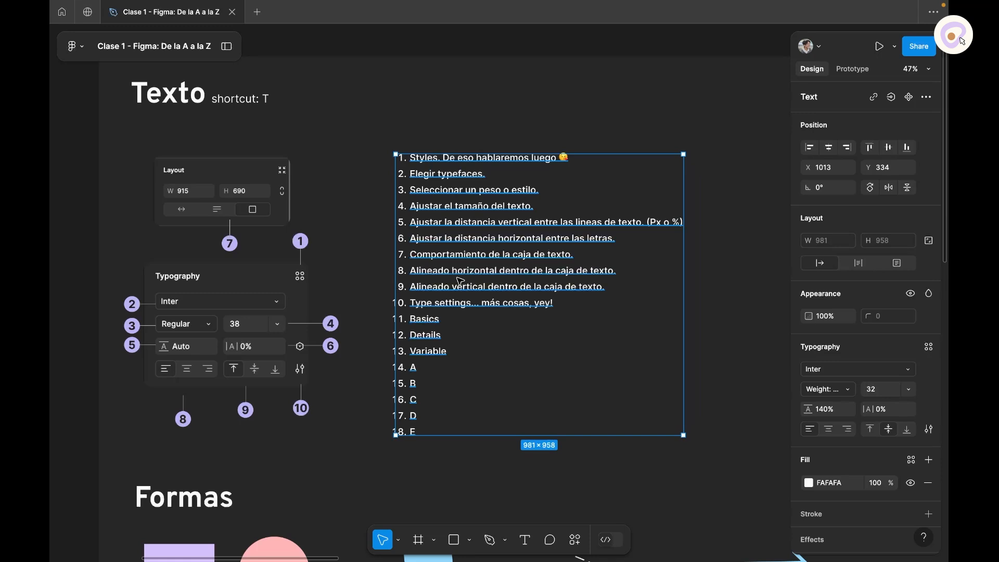
double_click(609, 220)
click(681, 223)
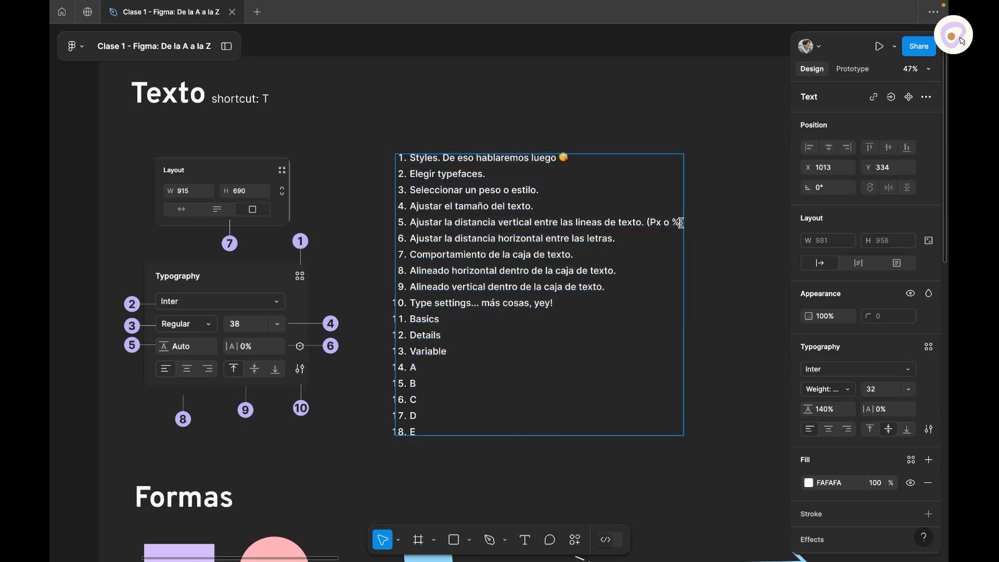
text(aaaaaaaaaaaaaaaa)
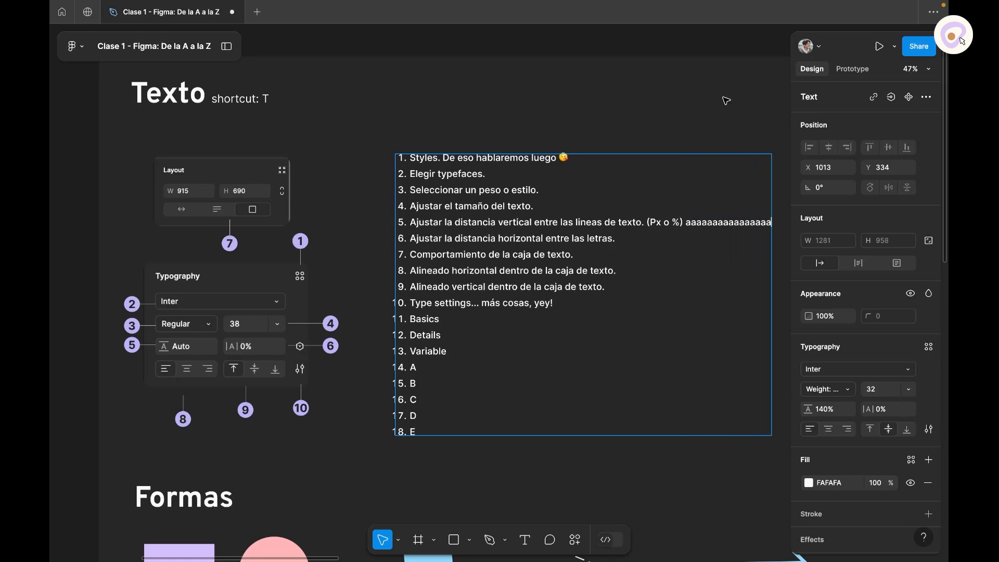
key(Escape)
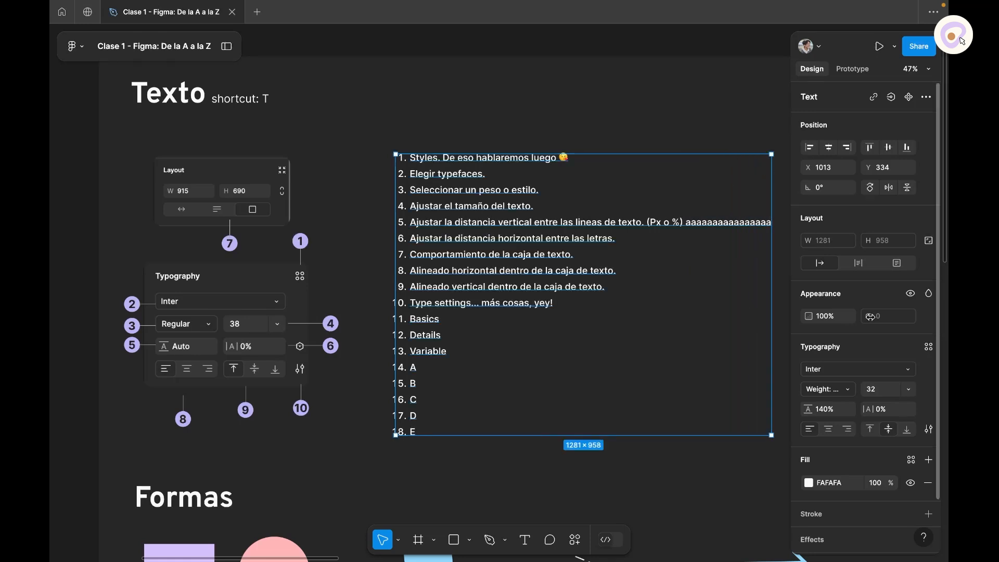
Step: Switch the list to Auto height with a box width of 1083 and append more "a" characters to item 5
click(861, 265)
drag(771, 259, 713, 259)
double_click(512, 235)
click(512, 234)
text(aaaa)
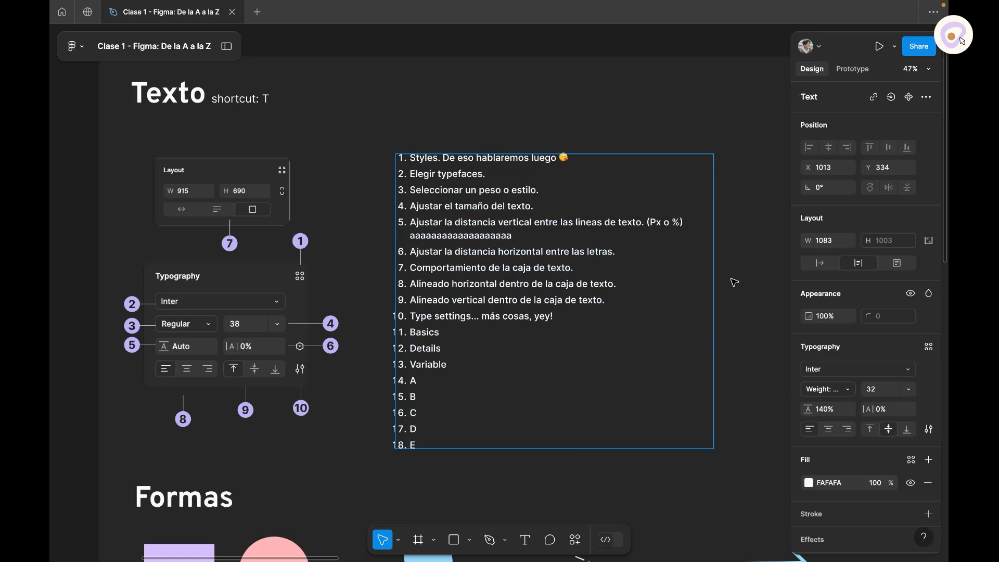
key(Escape)
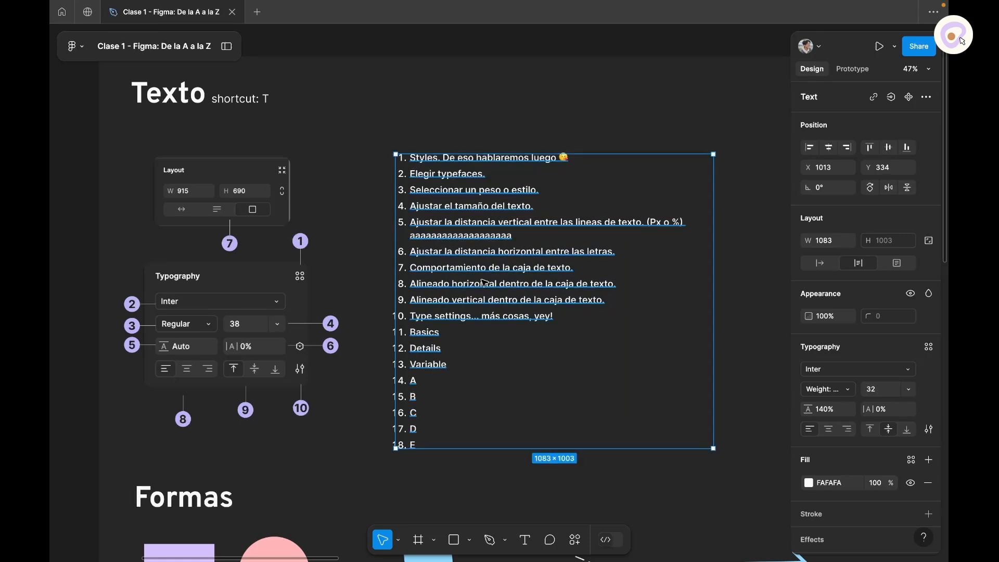
Step: Set the list to Auto width and delete the run of "a" characters in item 5 along with items 14 to 18
click(820, 264)
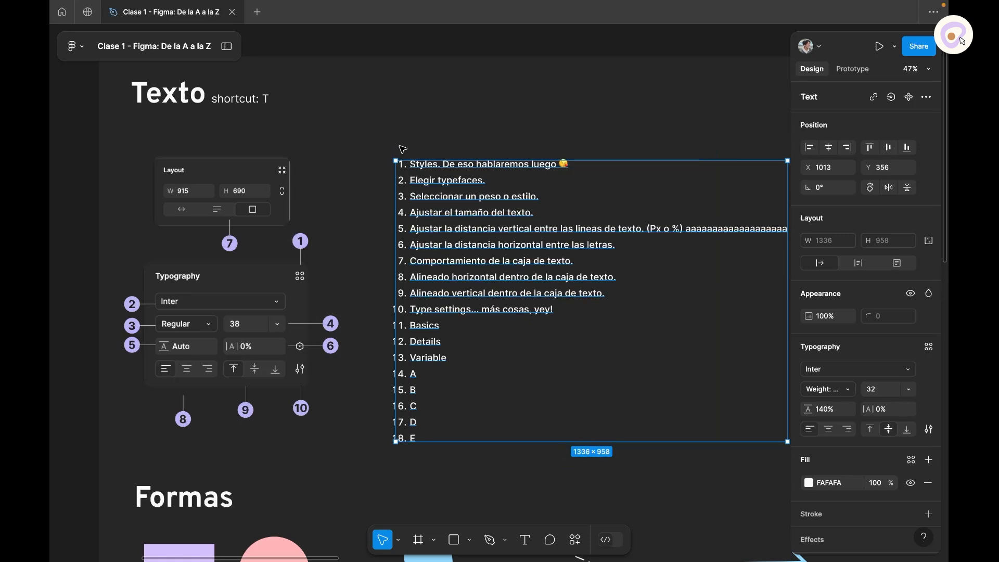
double_click(691, 229)
drag(687, 229, 786, 229)
key(BackSpace)
drag(429, 439, 404, 375)
key(BackSpace)
key(BackSpace)
key(Escape)
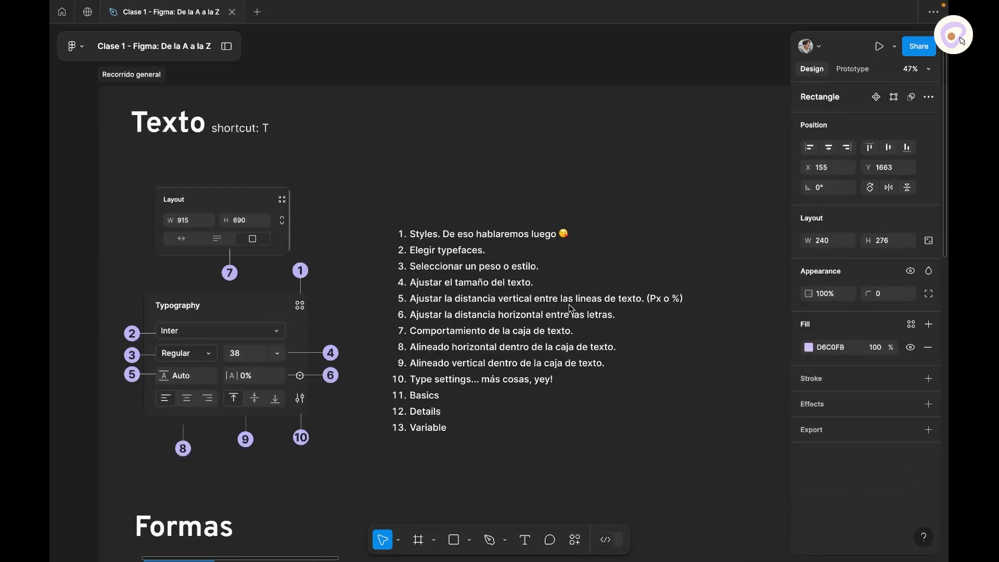
Step: Go to the Formas section and examine the available shape tools and the Pen and Pencil tools
scroll(571, 309, down, 5)
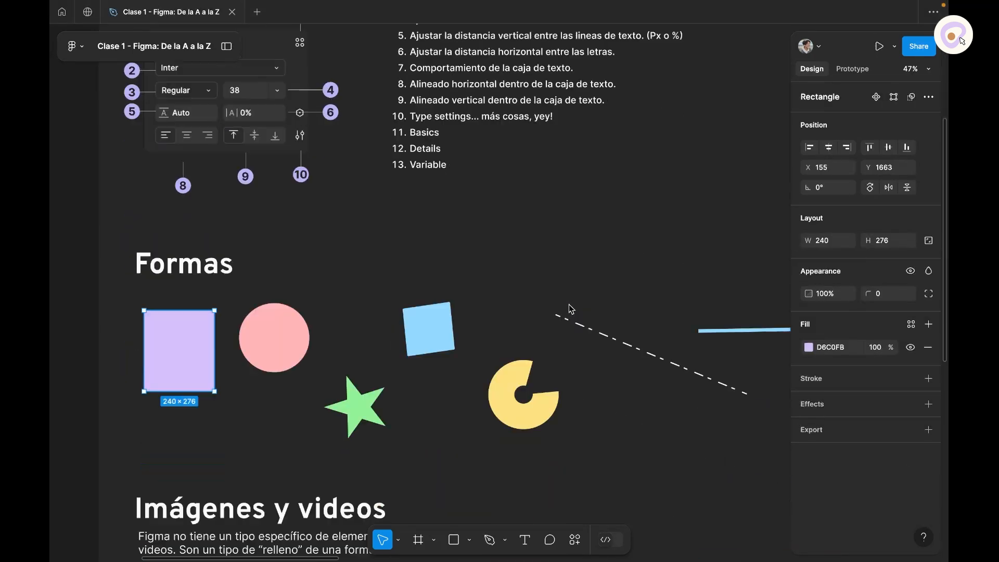
scroll(571, 308, down, 3)
scroll(572, 310, up, 2)
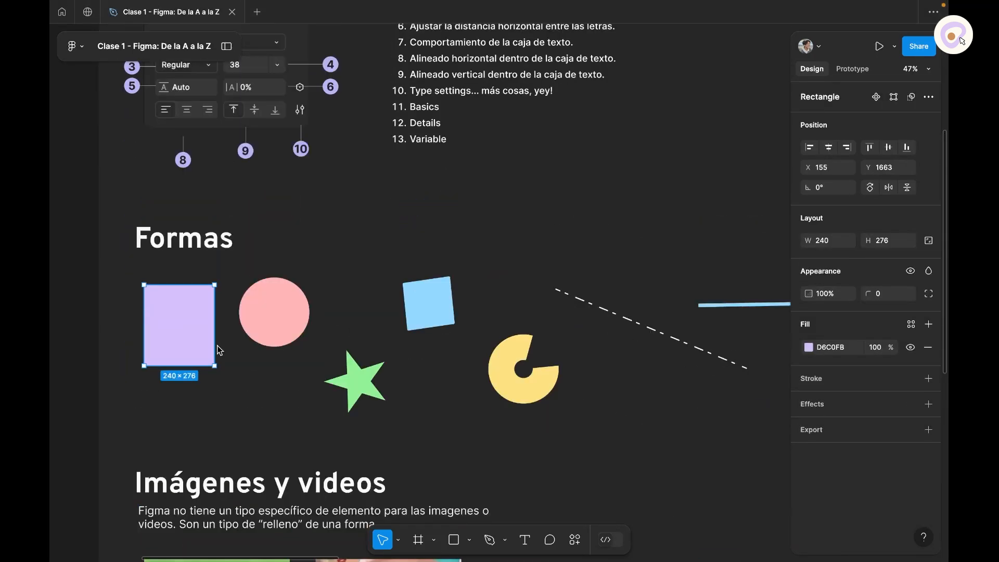
click(80, 348)
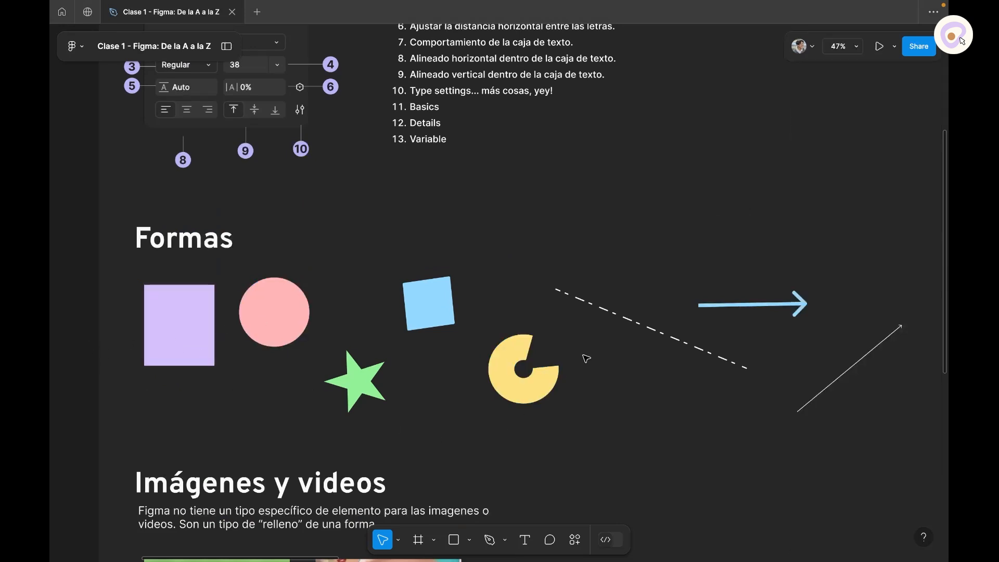
click(470, 540)
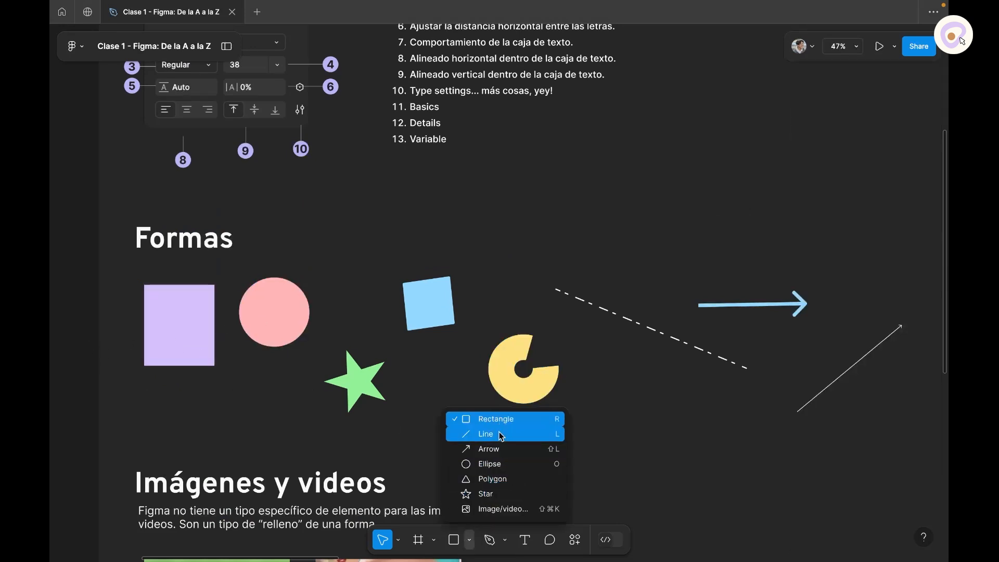
click(506, 541)
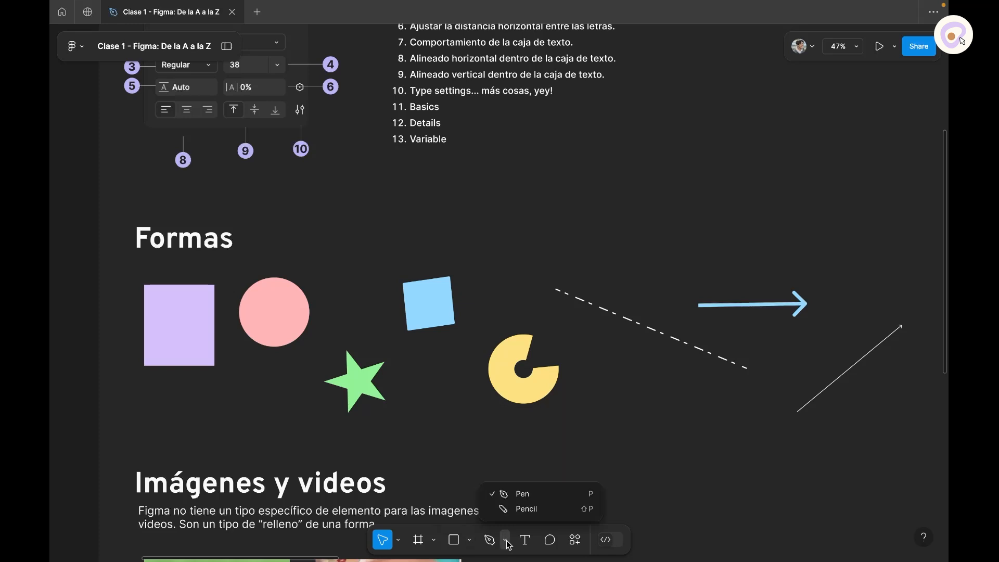
click(506, 541)
Step: Draw a rectangle of about 423 × 330 in the Formas section, below the dashed line
click(470, 541)
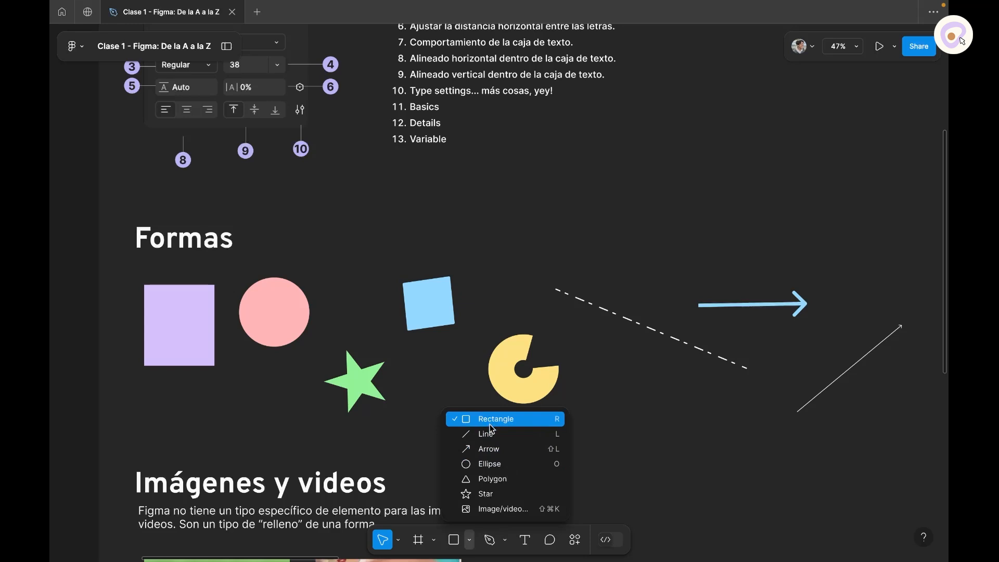
click(490, 424)
drag(597, 376, 720, 465)
Step: Try placing a default 100 × 100 rectangle above the Formas shapes, and delete it
click(454, 540)
click(497, 217)
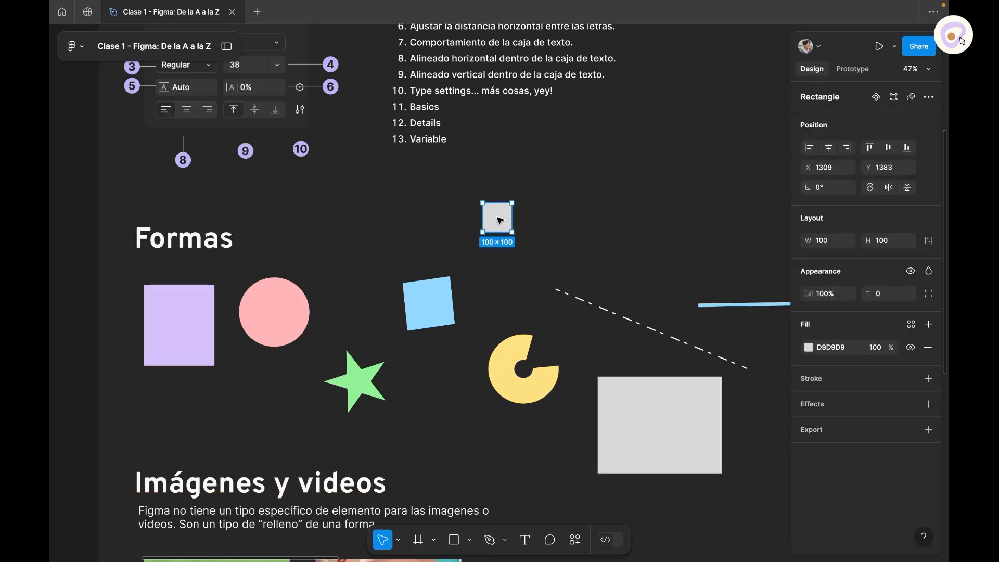
key(Delete)
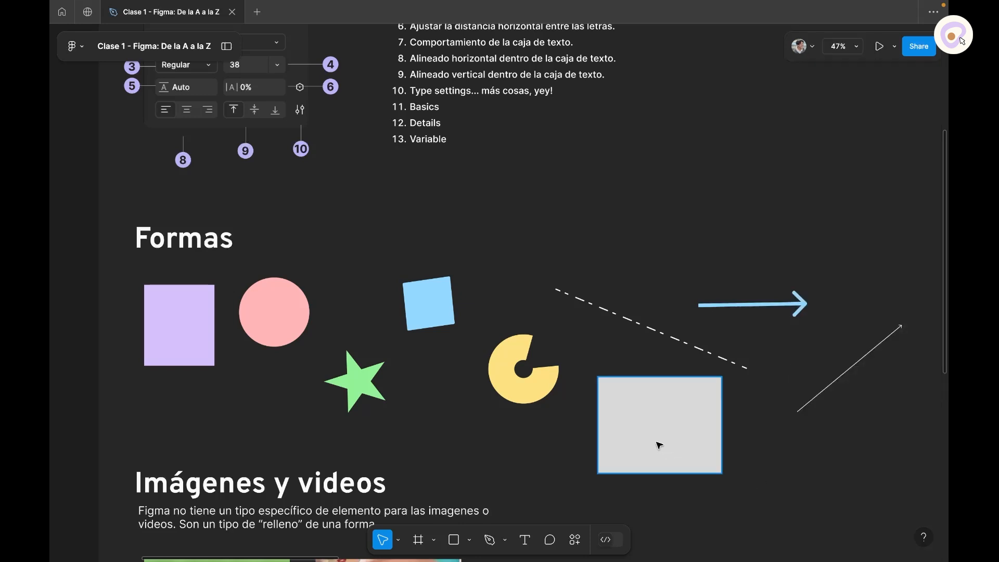
Step: Recolor the large gray rectangle's fill to red D25C5C and check the color formats, keeping Hex
click(657, 444)
click(809, 347)
drag(669, 289, 724, 277)
drag(648, 204, 300, 148)
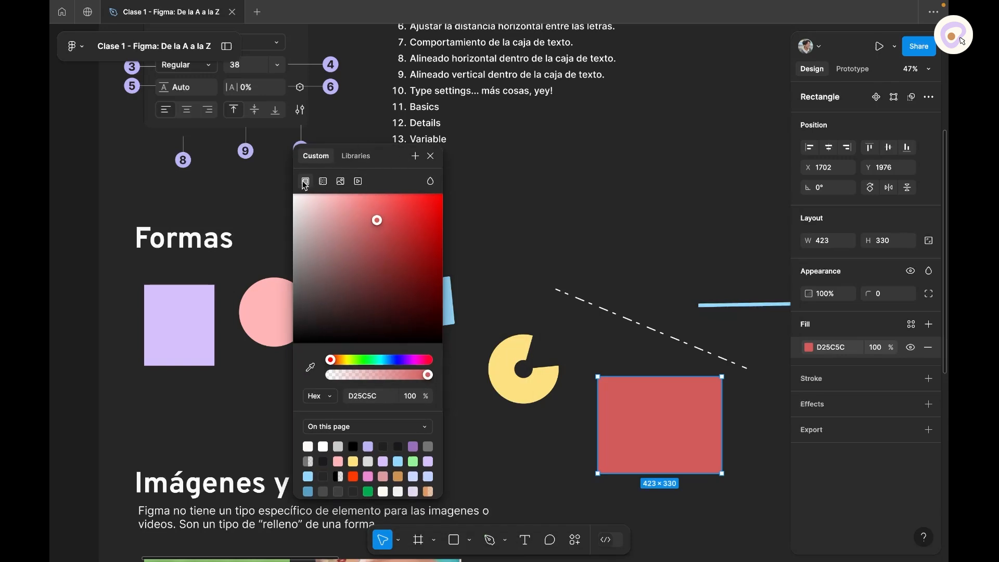
click(322, 401)
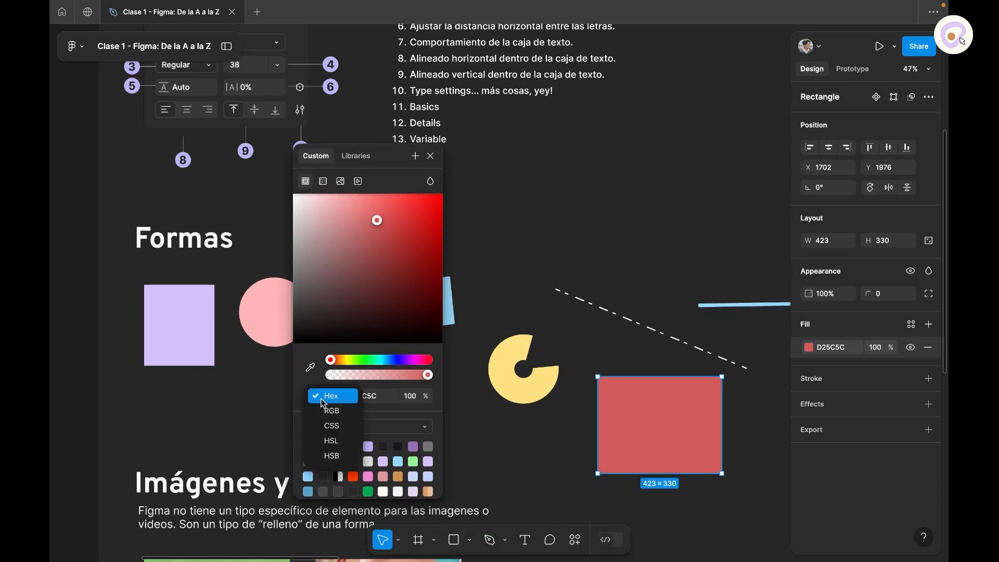
click(316, 398)
Step: Change the large rectangle's solid fill to bright green 3EF48D
drag(382, 255, 426, 214)
drag(363, 360, 369, 359)
drag(411, 246, 404, 204)
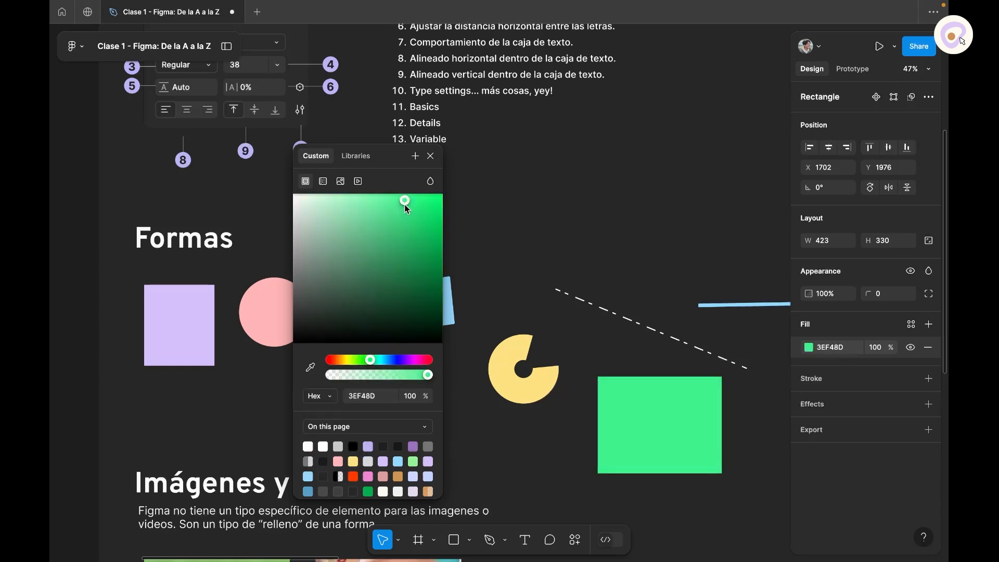
Step: Give the rectangle a linear gradient fill with stops 3BFA8E at 0%, 239454 at 56% and 1B482E at 100%
click(322, 182)
mouse_move(425, 234)
mouse_down()
mouse_move(377, 237)
mouse_move(432, 242)
mouse_up()
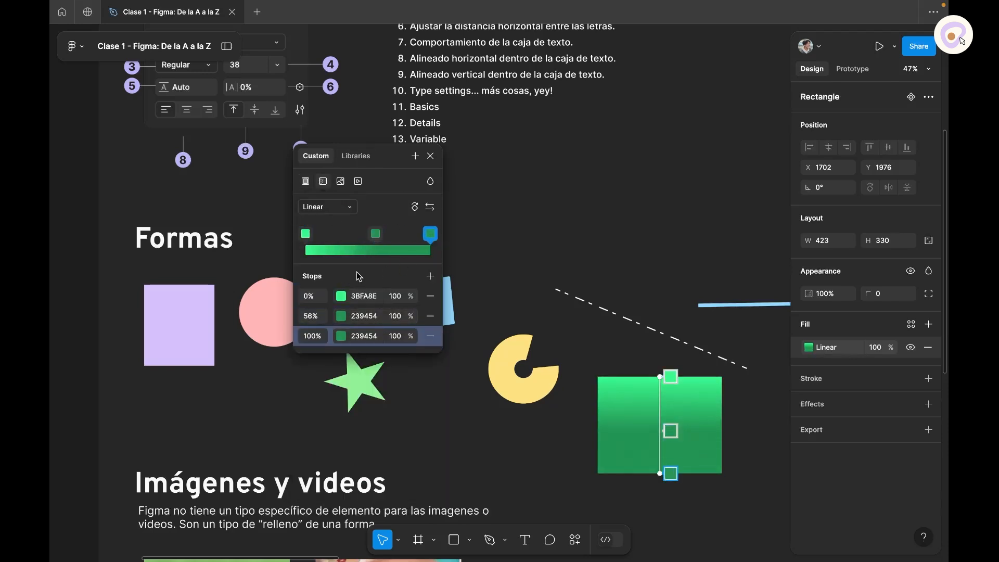
click(345, 337)
click(237, 352)
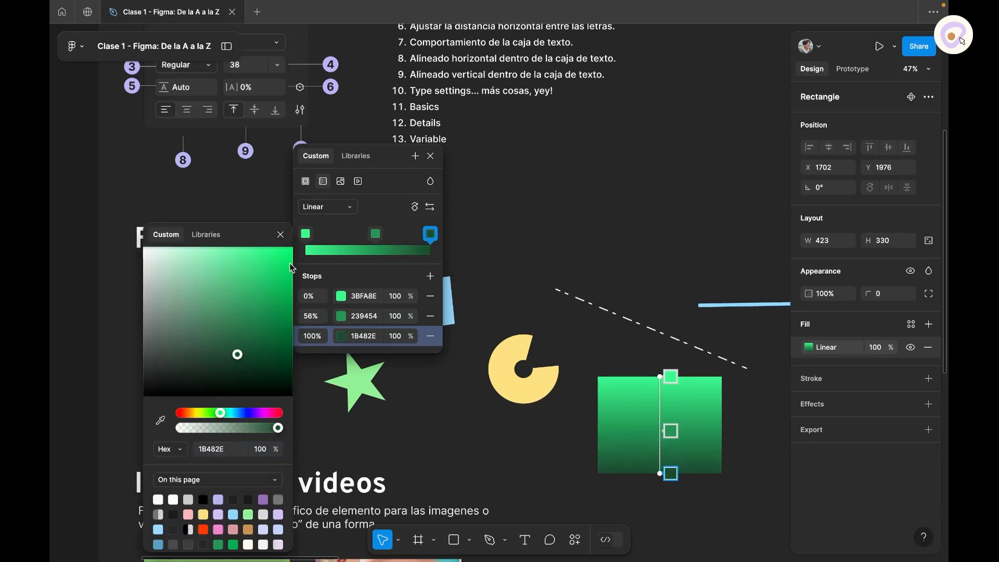
click(281, 235)
Step: Try the Angular gradient type on the rectangle's fill and settle on Diamond
click(338, 208)
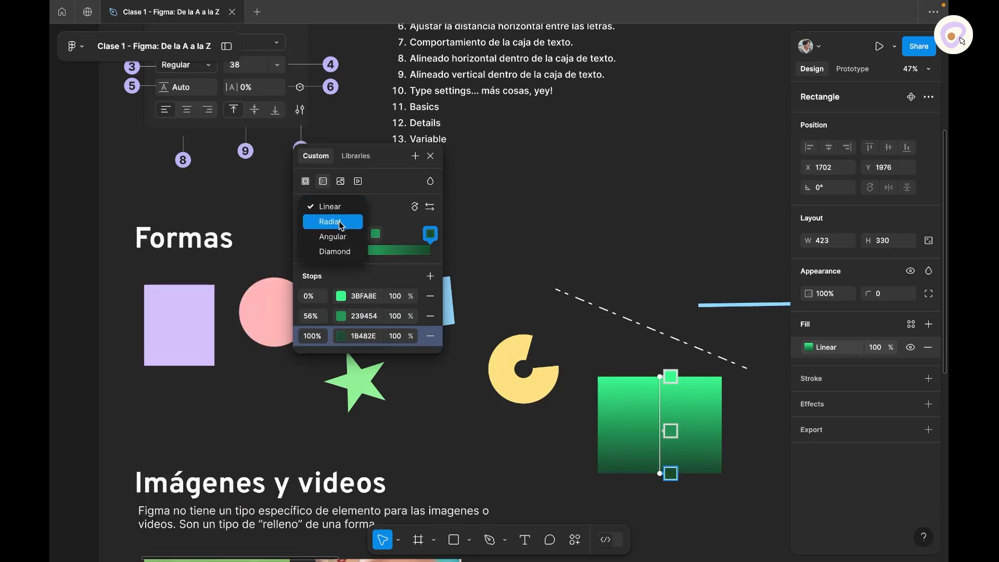
click(333, 236)
click(332, 207)
click(335, 232)
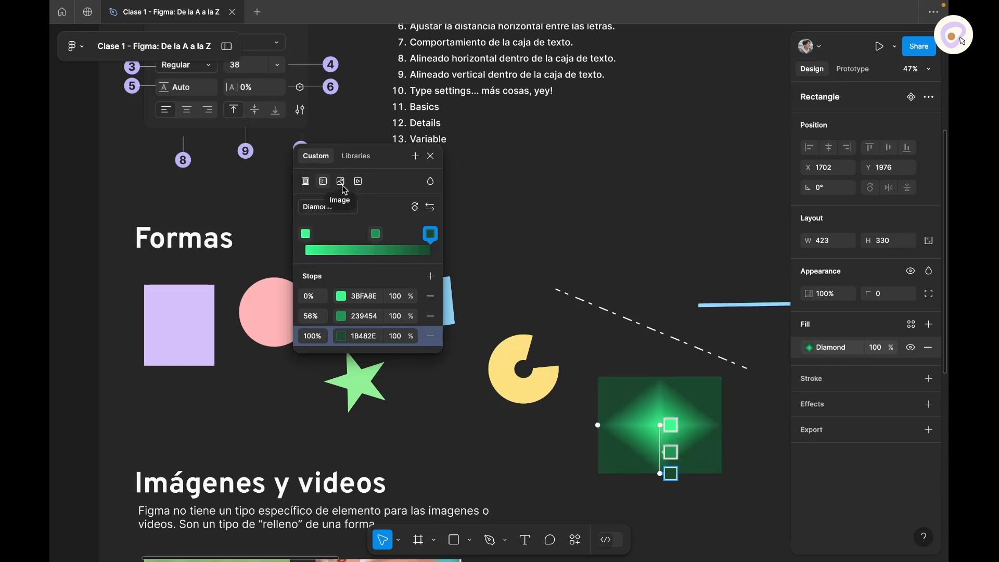
click(431, 157)
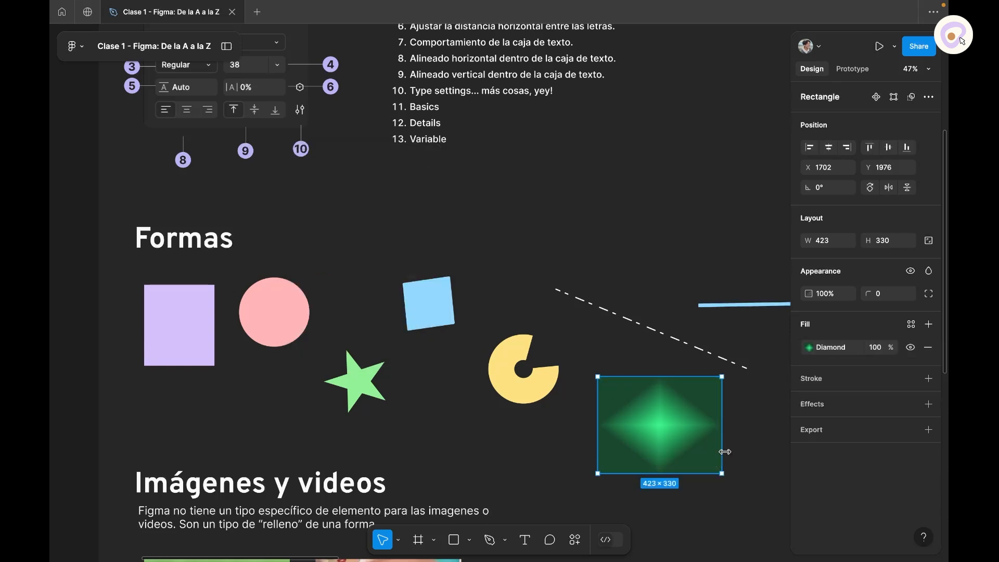
Step: Add a red FF3A3A stroke with a weight of 8 to the gradient rectangle and position it Outside
scroll(725, 451, right, 2)
scroll(725, 450, down, 1)
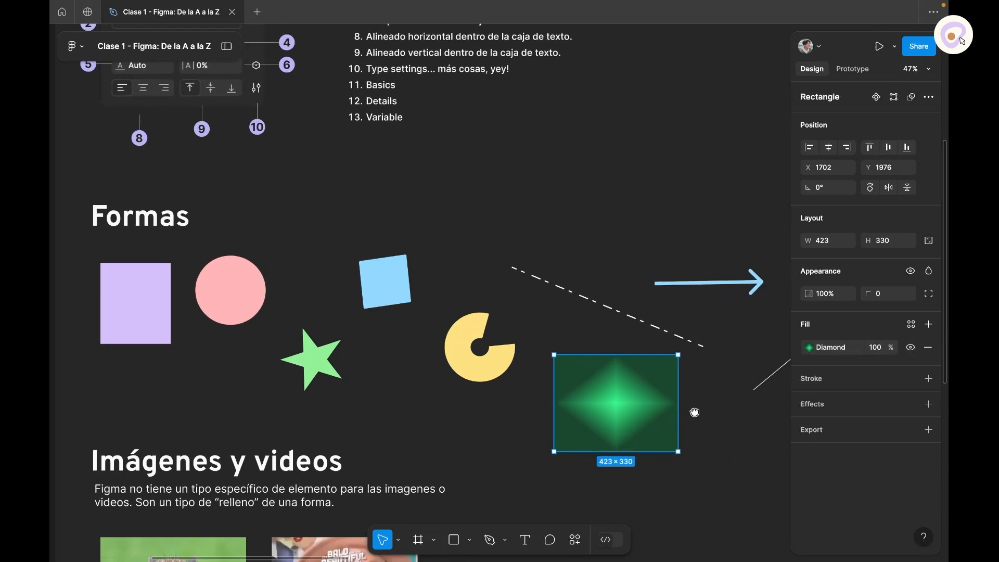
click(928, 378)
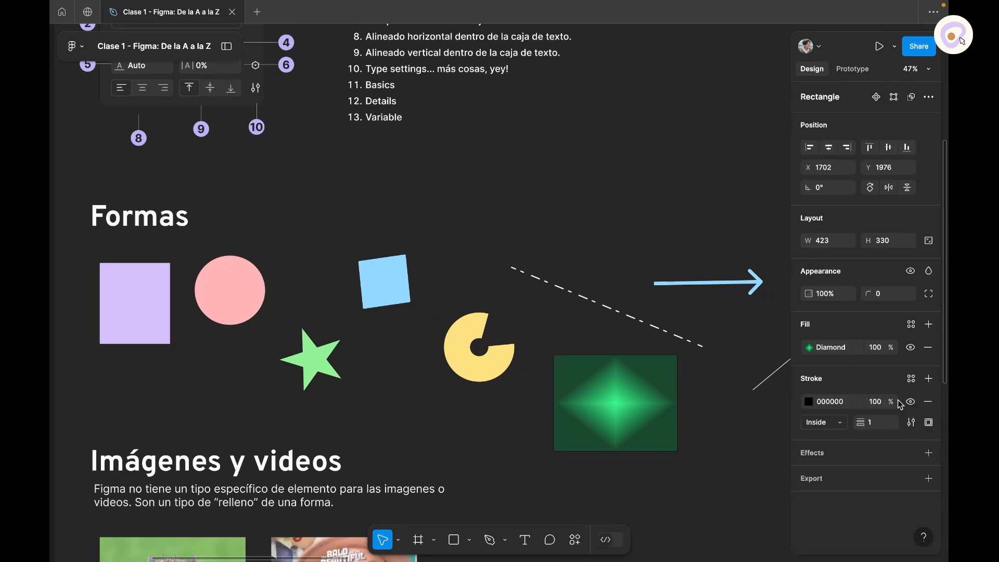
click(756, 246)
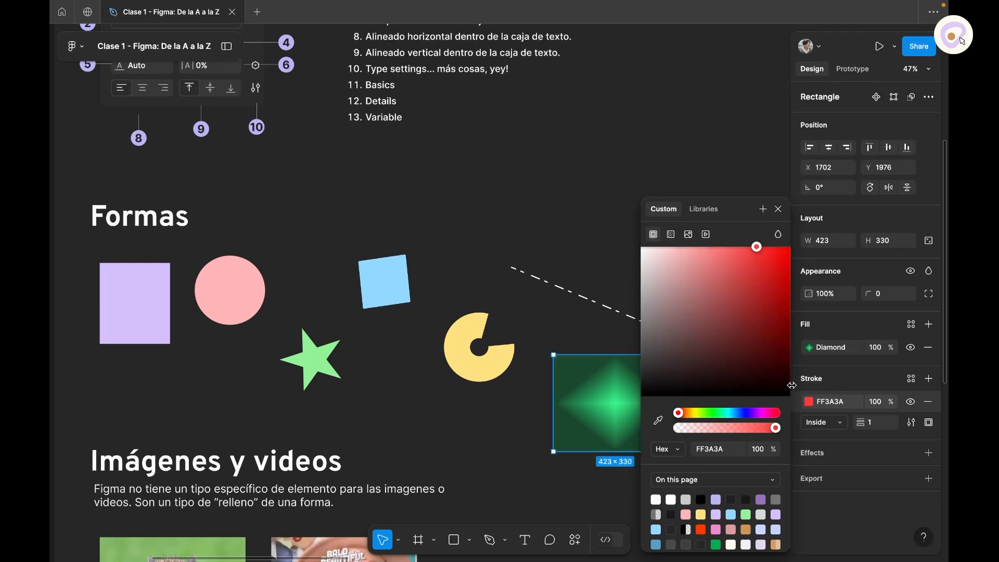
drag(861, 424, 871, 423)
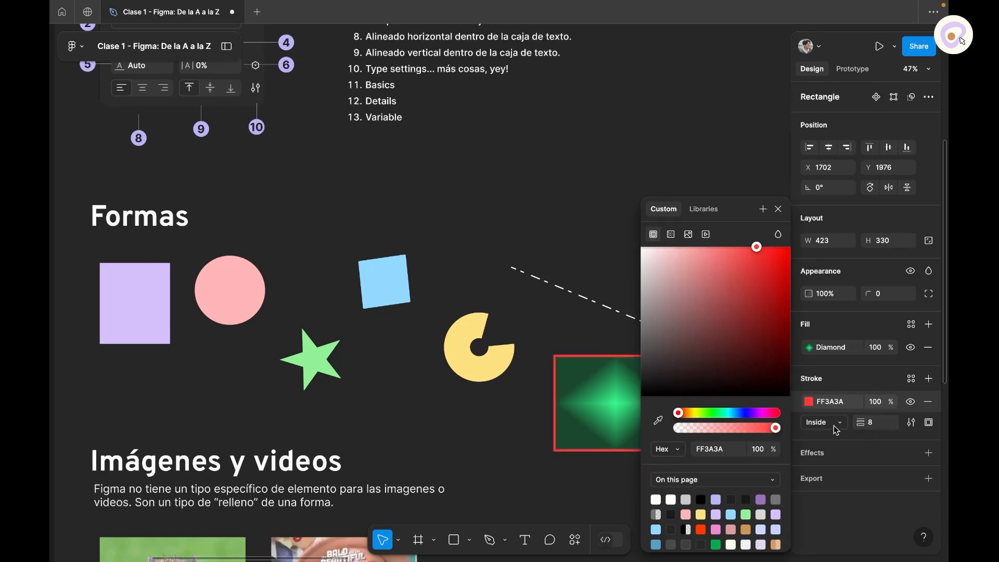
click(837, 424)
click(836, 437)
key(Escape)
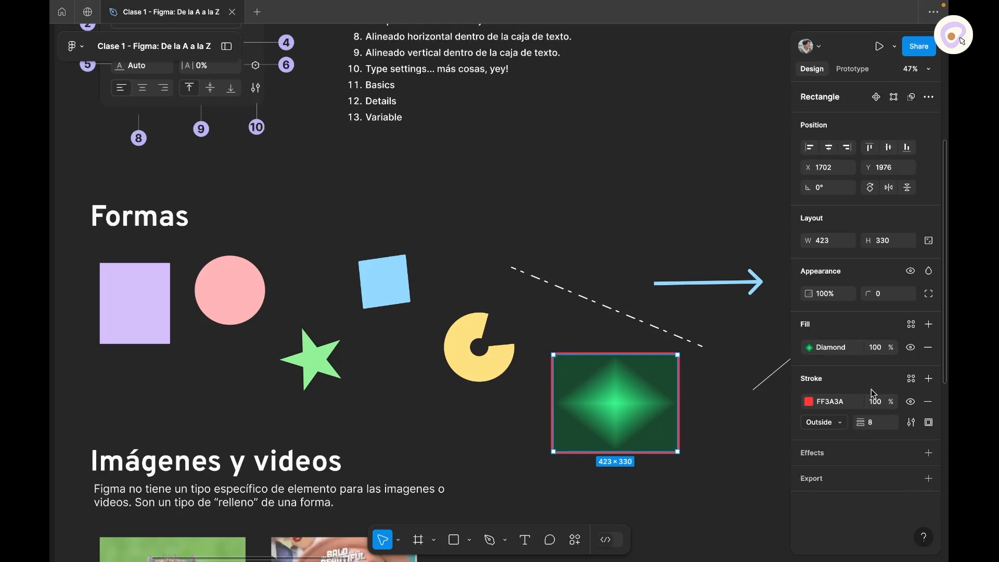
Step: Narrow the gradient rectangle to a width of 383 and try adjusting its opacity
drag(678, 406, 665, 407)
drag(803, 297, 824, 293)
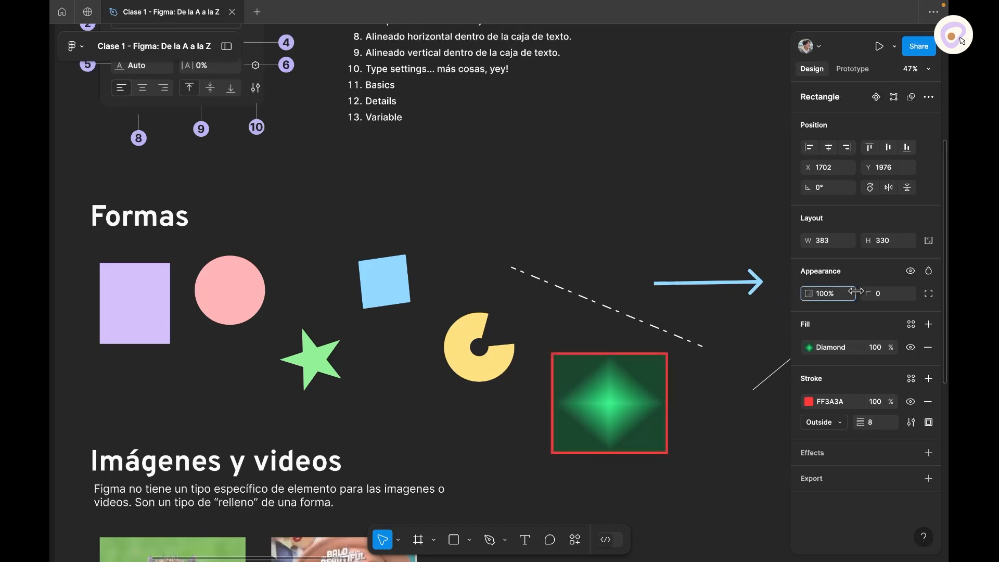
Step: Add a drop shadow to the gradient rectangle with a Y offset of 38 and a spread of 58
click(911, 454)
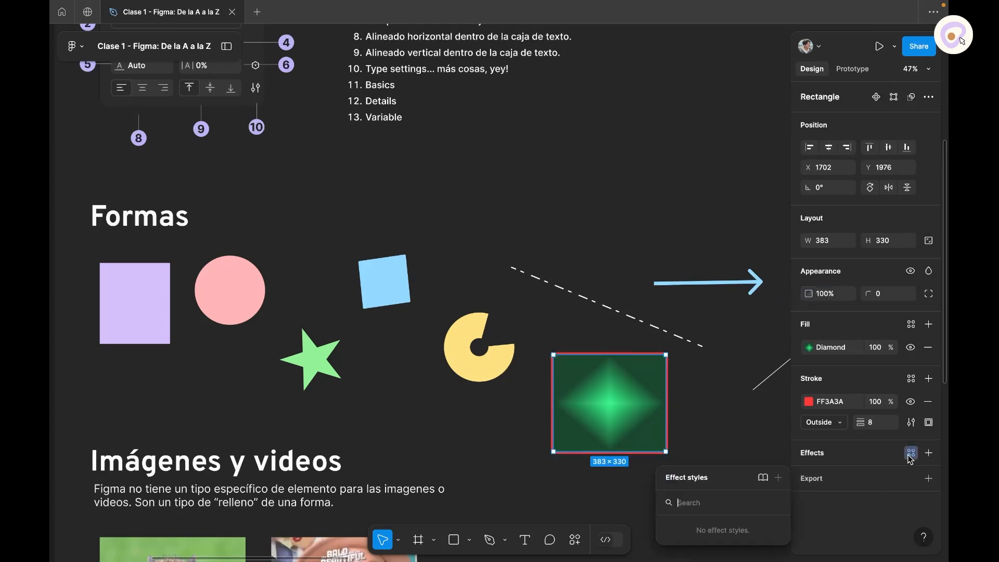
click(929, 454)
click(853, 480)
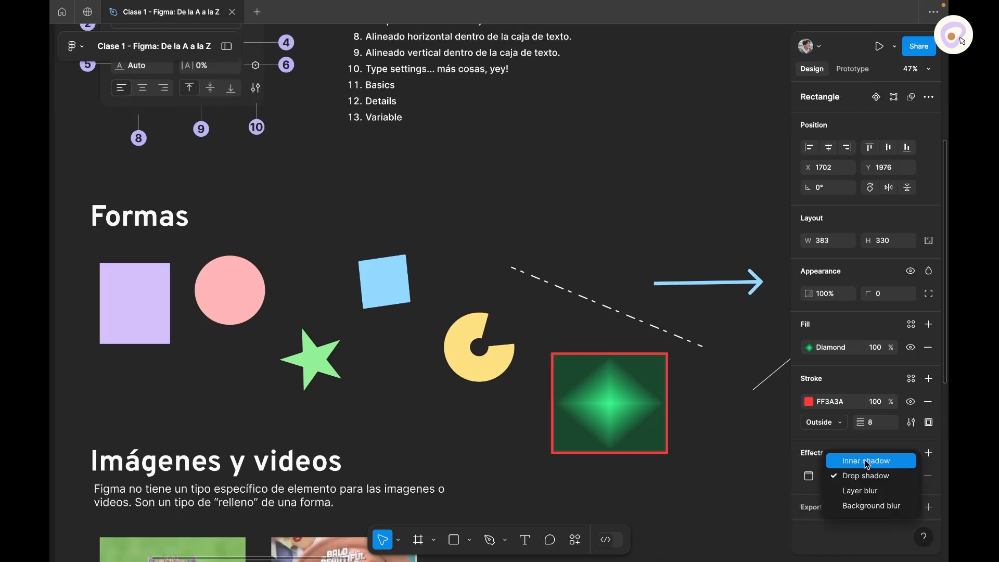
click(809, 476)
click(808, 475)
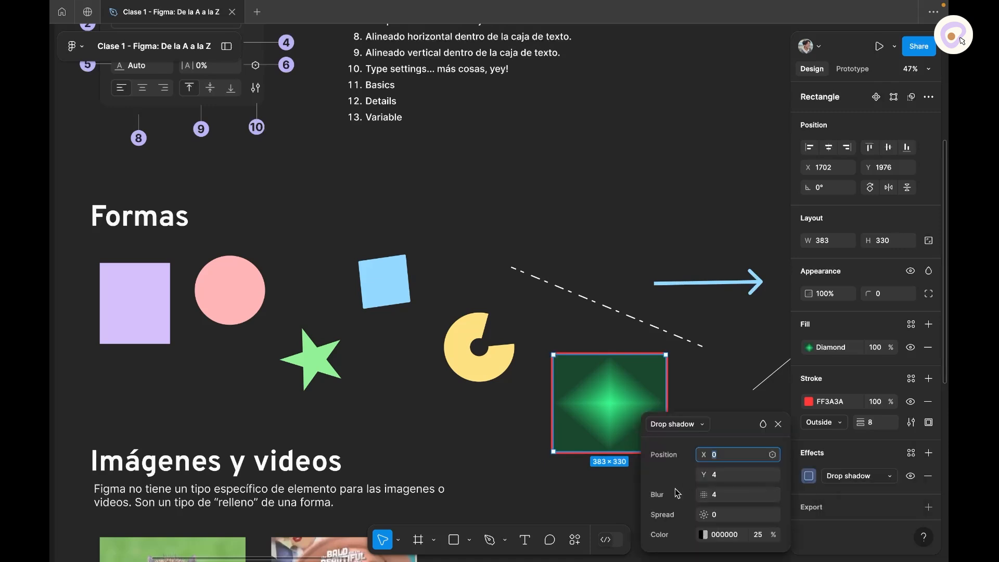
drag(697, 476, 715, 476)
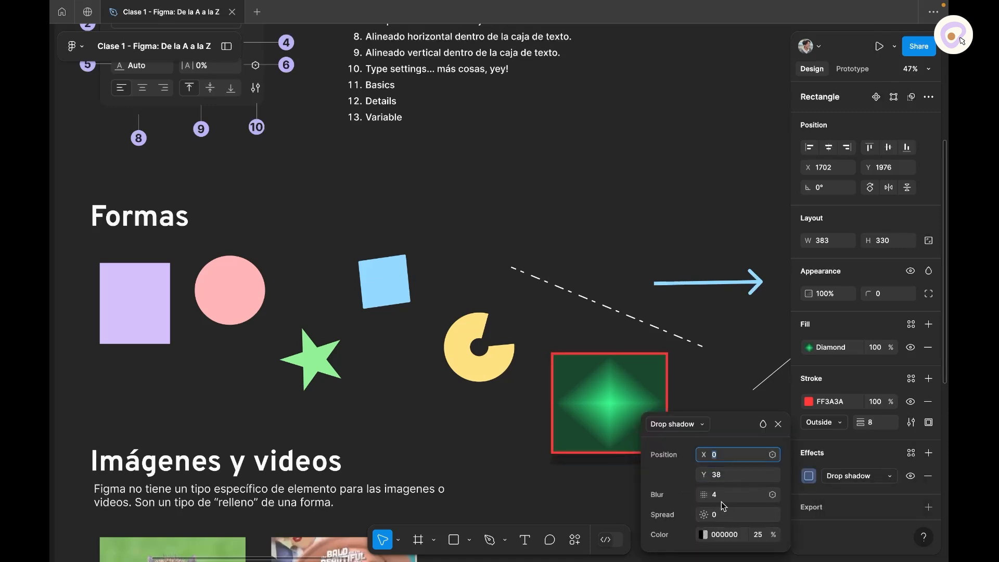
drag(713, 515, 760, 513)
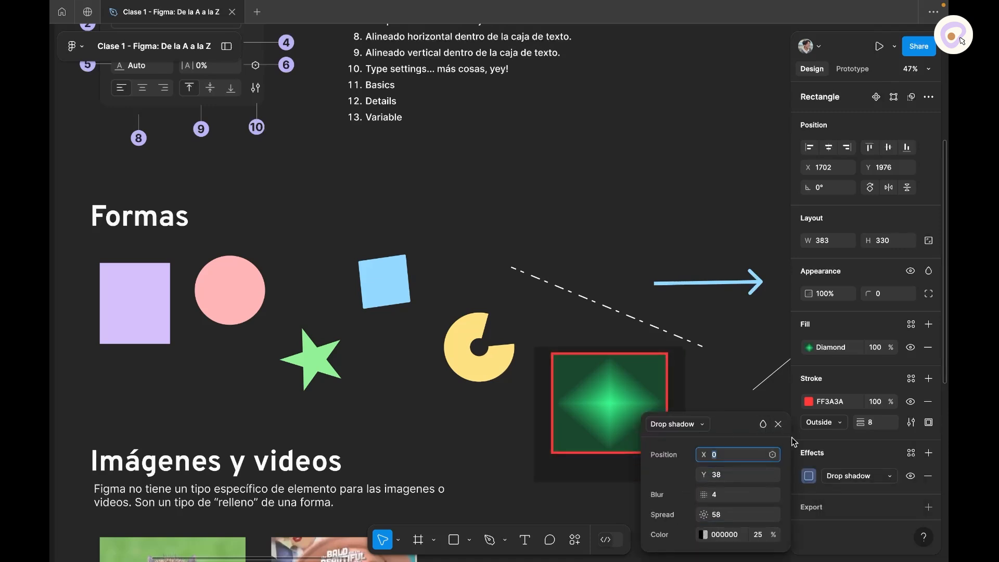
click(859, 476)
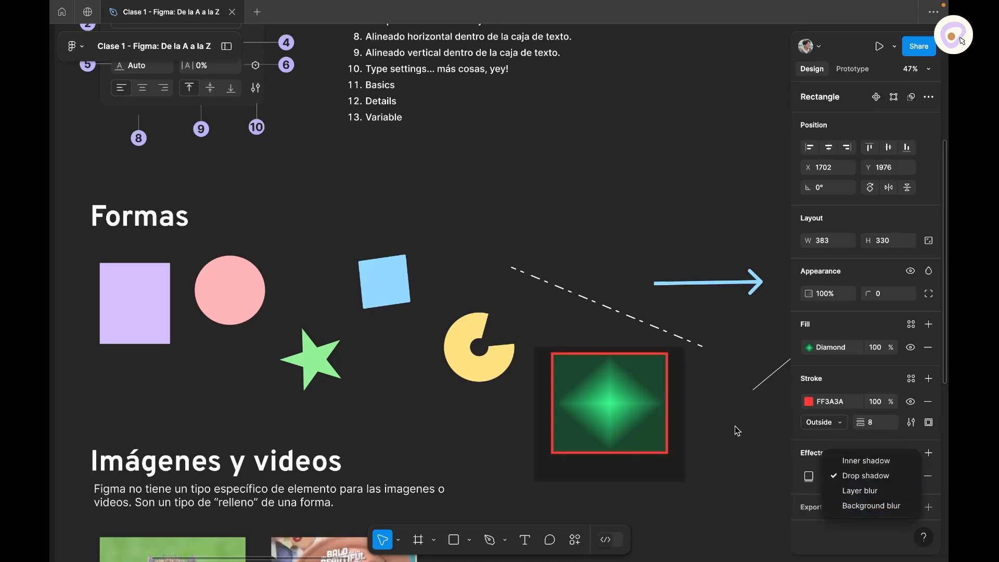
click(711, 415)
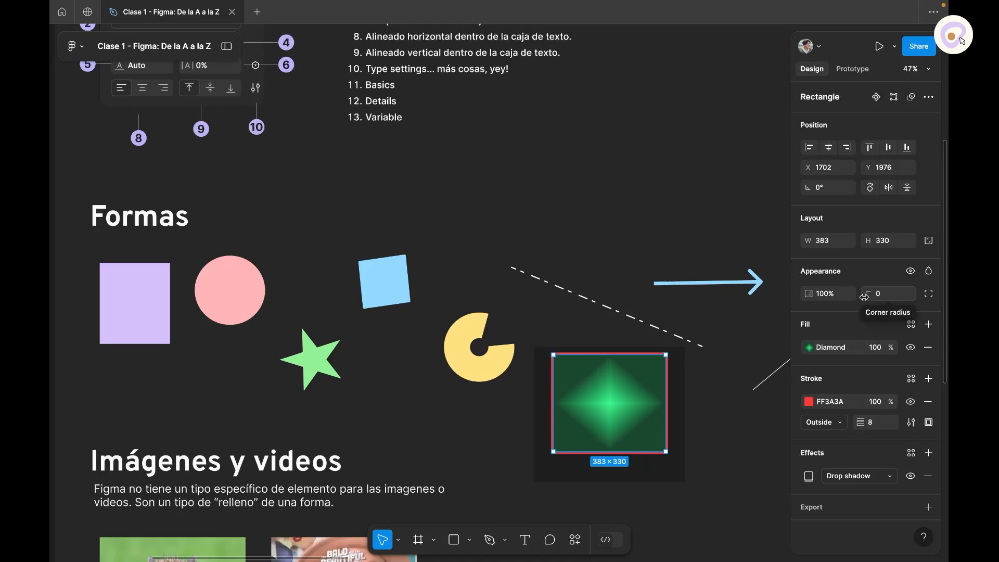
Step: Try rounding the gradient rectangle's corners and delete the rectangle
drag(864, 297, 877, 296)
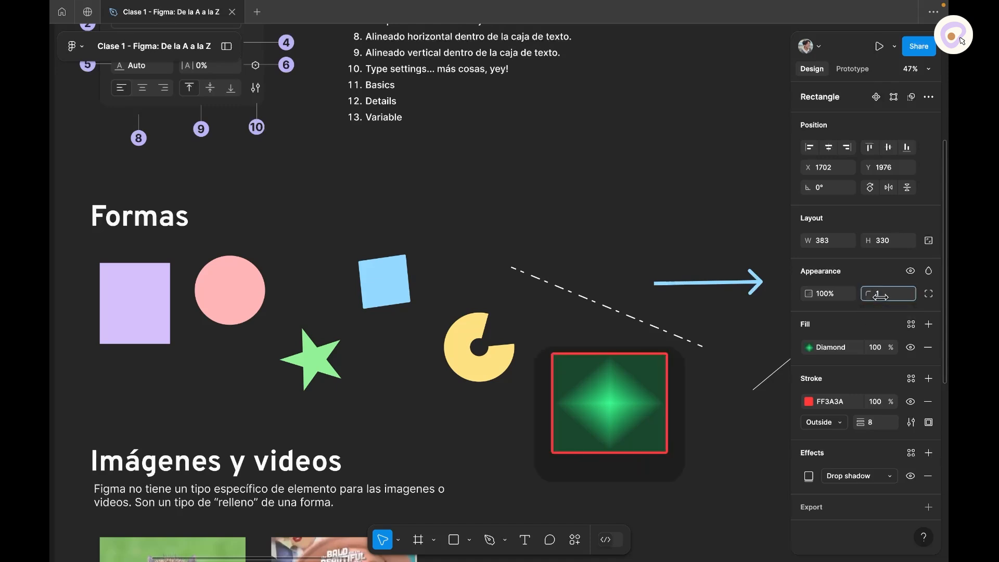
drag(121, 292, 79, 330)
drag(476, 318, 476, 318)
mouse_move(629, 378)
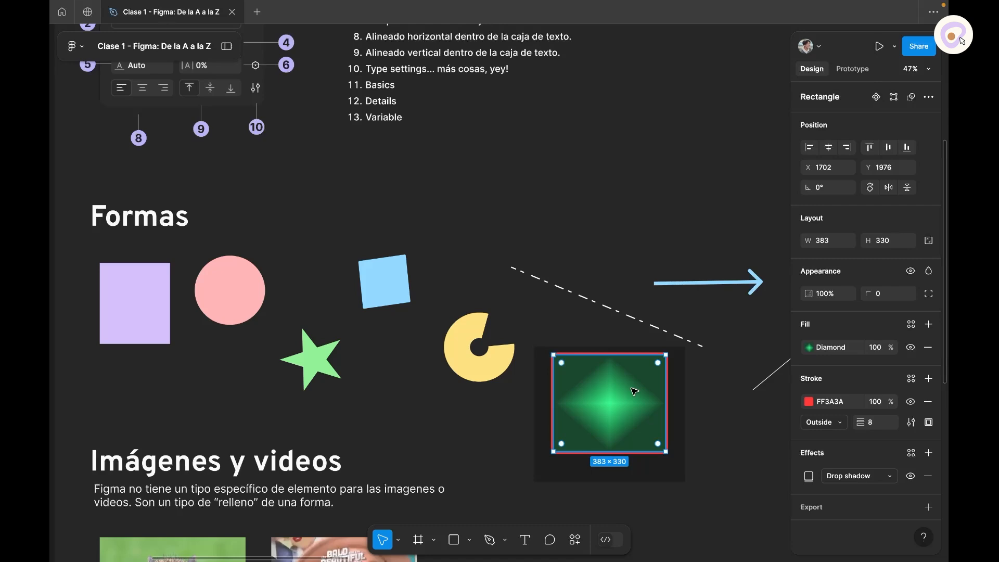
key(Delete)
Step: Draw a grey circle of about 208 × 208 above the pink circle and shift it to X 707
drag(341, 320, 421, 323)
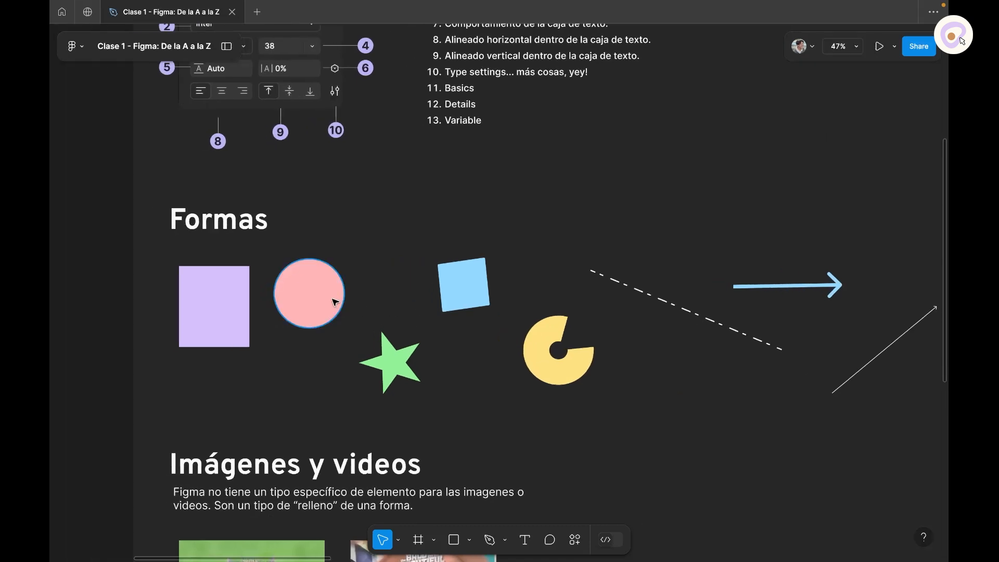
click(332, 302)
drag(292, 356, 422, 399)
scroll(402, 316, up, 3)
scroll(432, 356, up, 3)
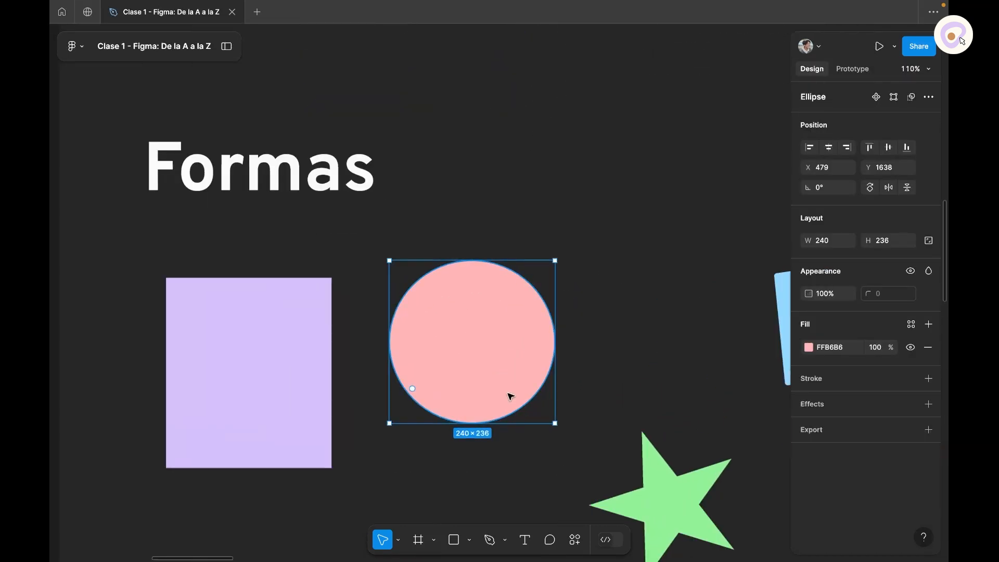
click(470, 539)
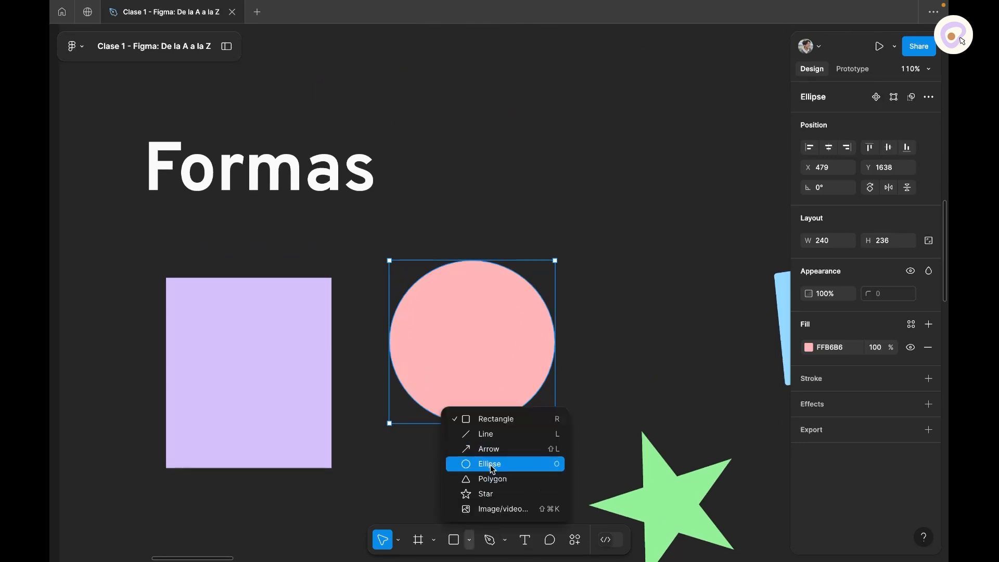
click(493, 468)
click(564, 171)
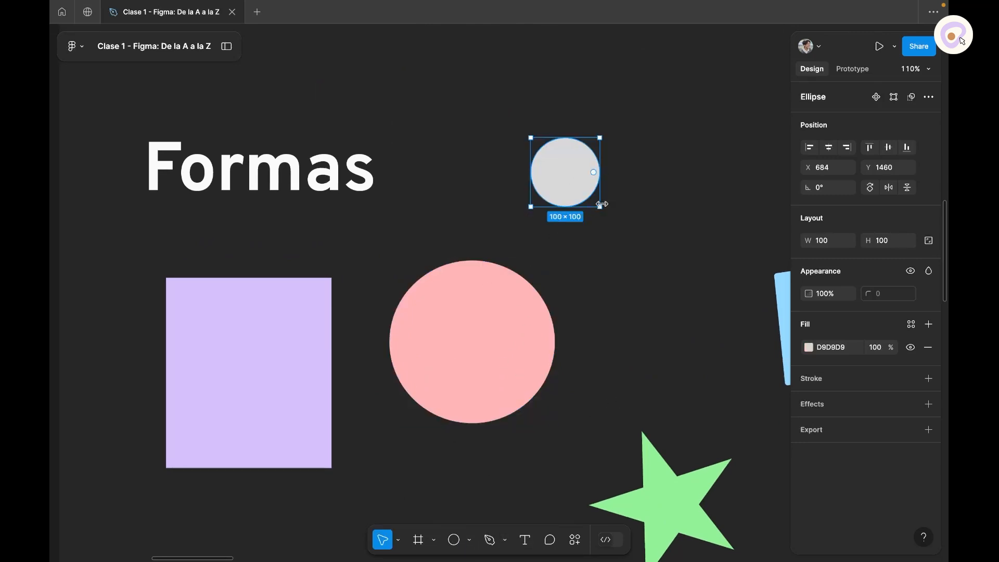
drag(600, 209, 674, 284)
drag(703, 236, 609, 282)
scroll(528, 272, up, 3)
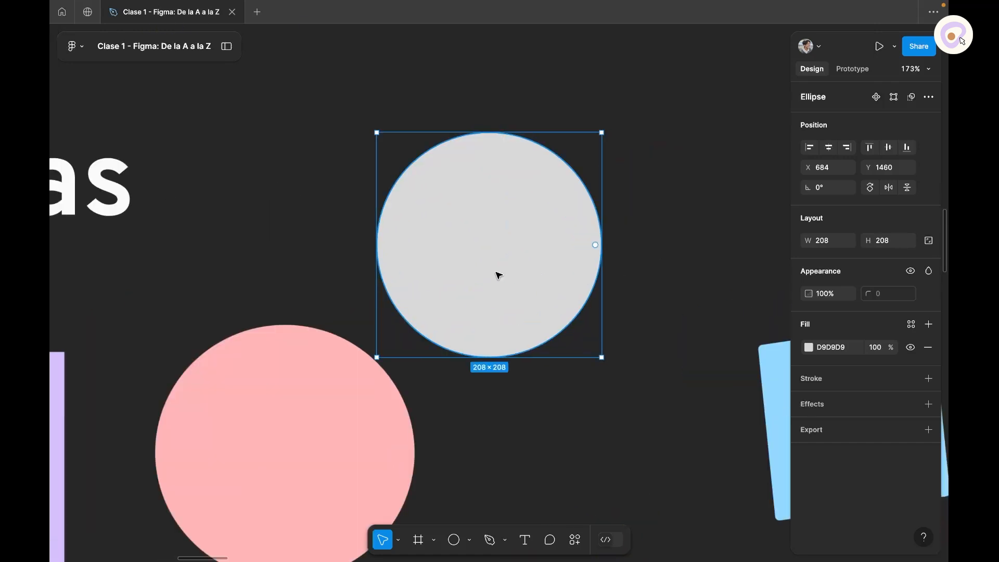
drag(497, 273, 523, 274)
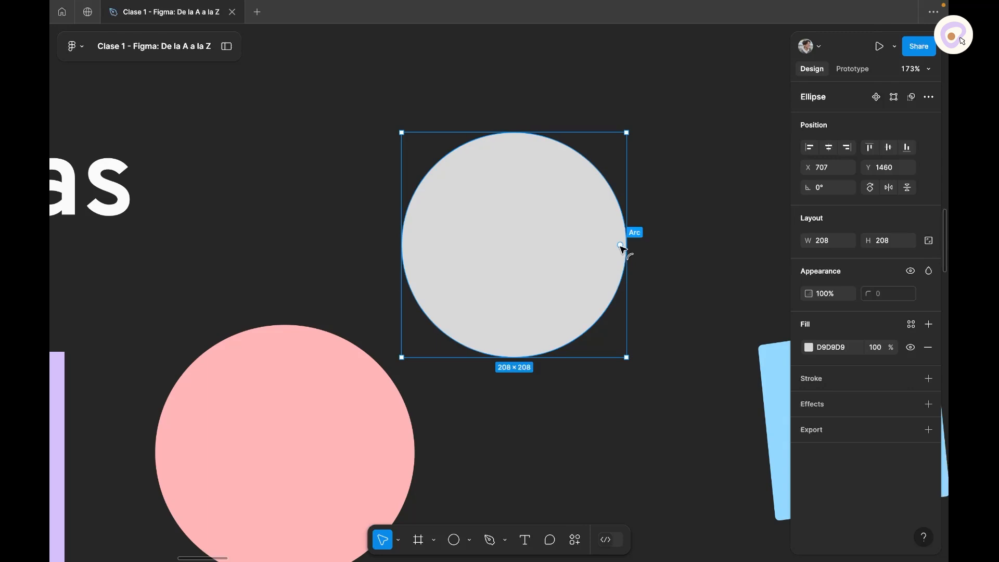
Step: Reshape the grey circle into a ring with an arc start of 5.53°, a sweep of 99.37% and a ratio of 61.74%
drag(621, 245, 593, 312)
drag(517, 245, 436, 243)
drag(583, 294, 620, 244)
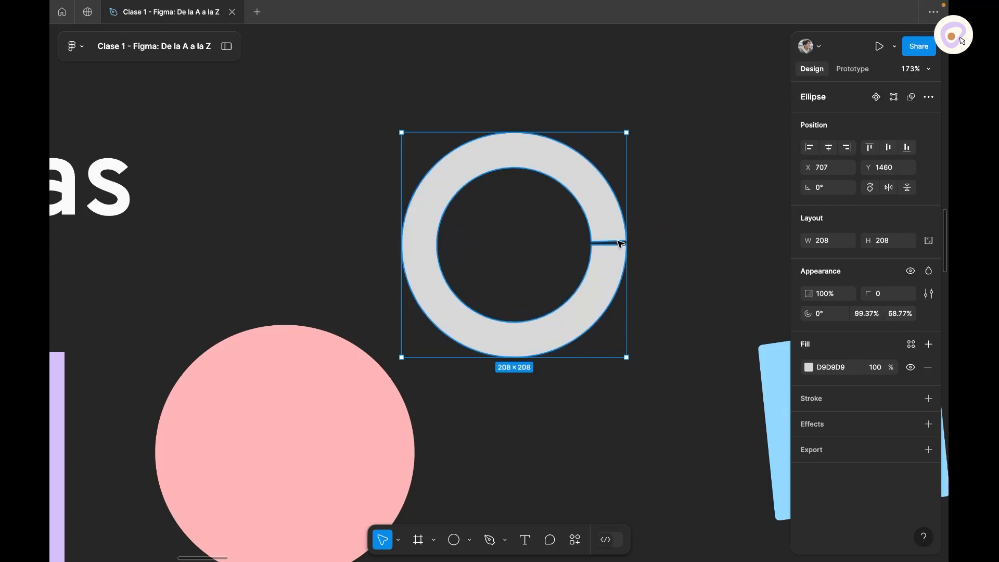
mouse_move(442, 250)
mouse_down()
mouse_move(493, 252)
mouse_move(446, 248)
mouse_up()
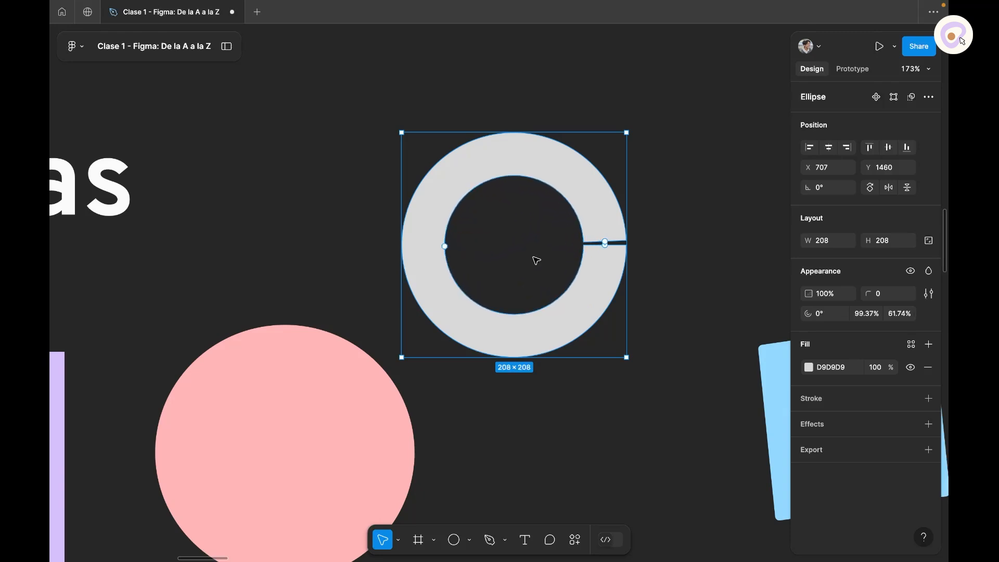
drag(605, 243, 607, 252)
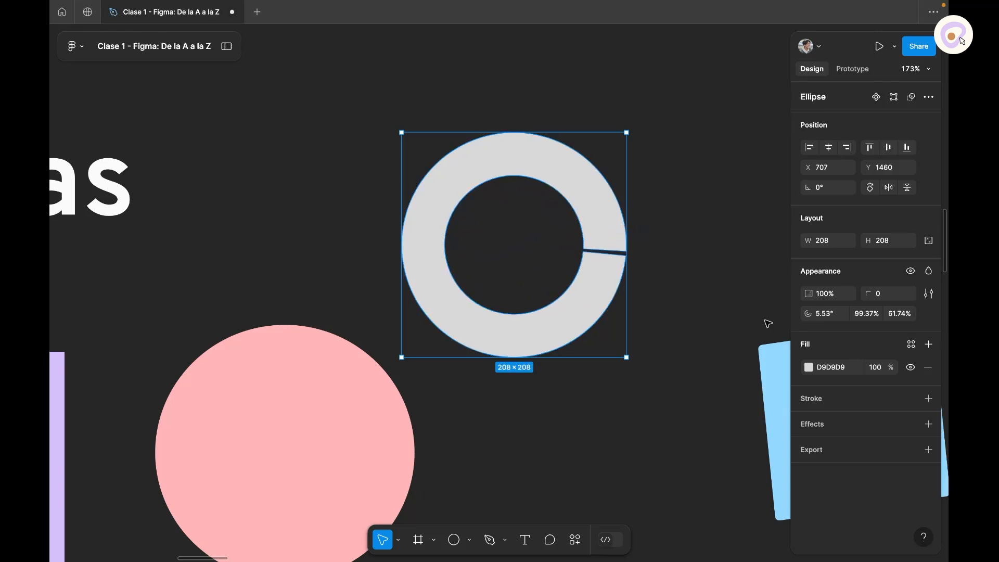
Step: Turn the green star into a many-pointed burst by raising its point count and ratio
ctrl+scroll(603, 328, down, 5)
click(667, 252)
scroll(598, 208, down, 5)
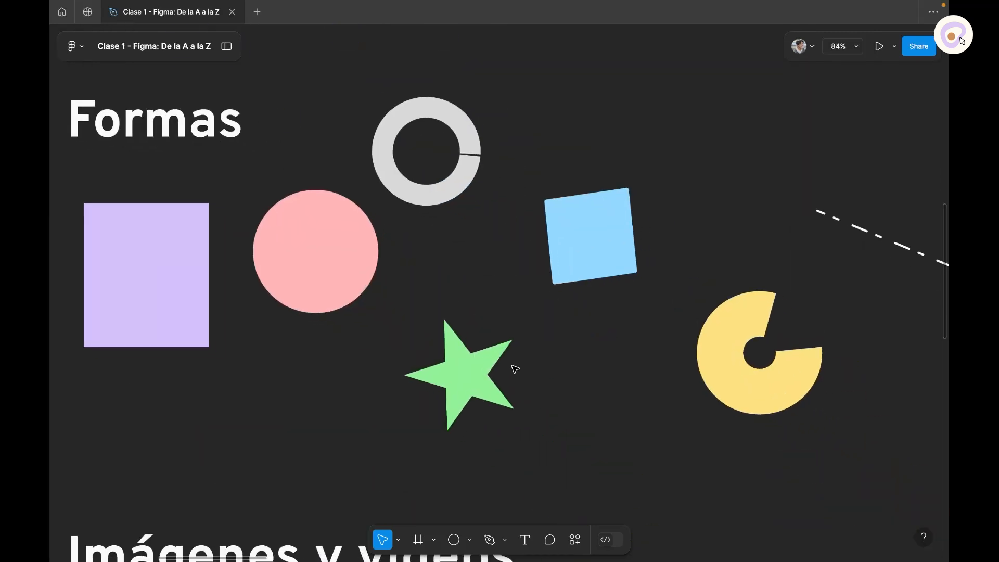
click(459, 378)
drag(811, 311, 811, 311)
drag(874, 295, 537, 379)
click(568, 392)
Step: Draw a polygon of about 241 × 249 below the dashed line
drag(661, 373, 403, 307)
drag(623, 286, 374, 369)
scroll(484, 372, down, 2)
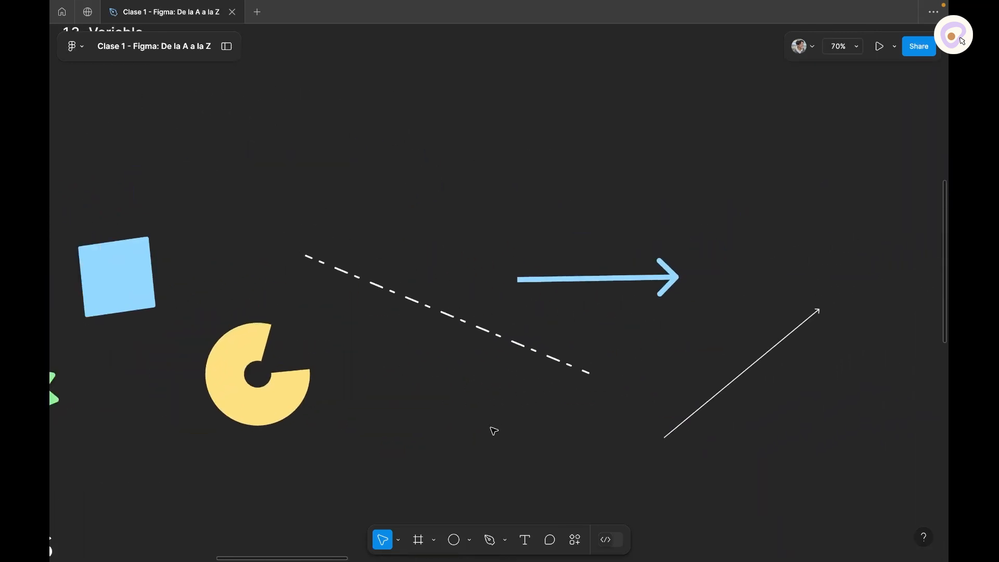
scroll(495, 423, left, 2)
click(470, 539)
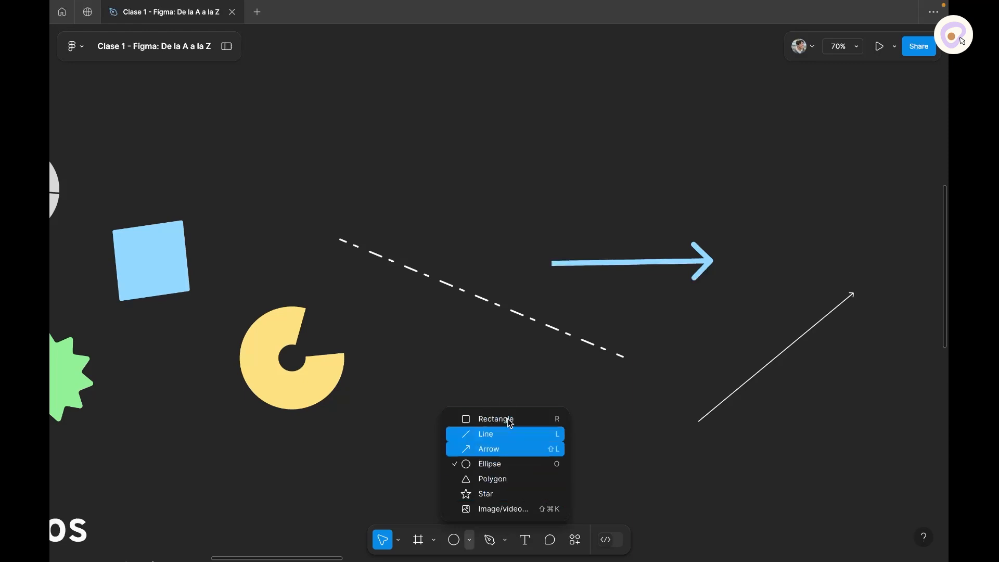
click(494, 484)
click(442, 405)
drag(463, 425, 527, 493)
scroll(527, 469, left, 3)
scroll(527, 468, down, 2)
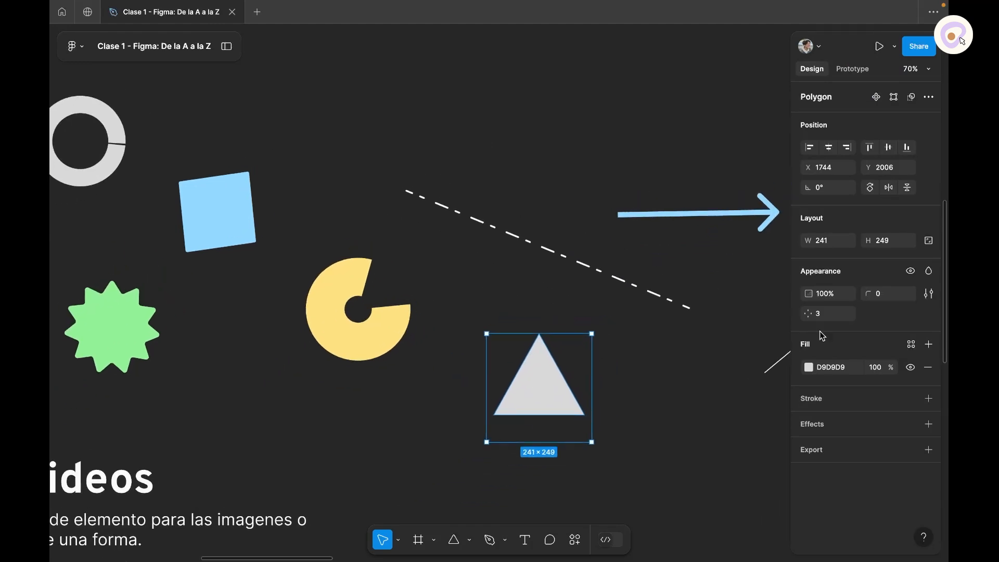
Step: Set the grey polygon's point count to 6 and its corner radius to 2
drag(815, 314, 856, 314)
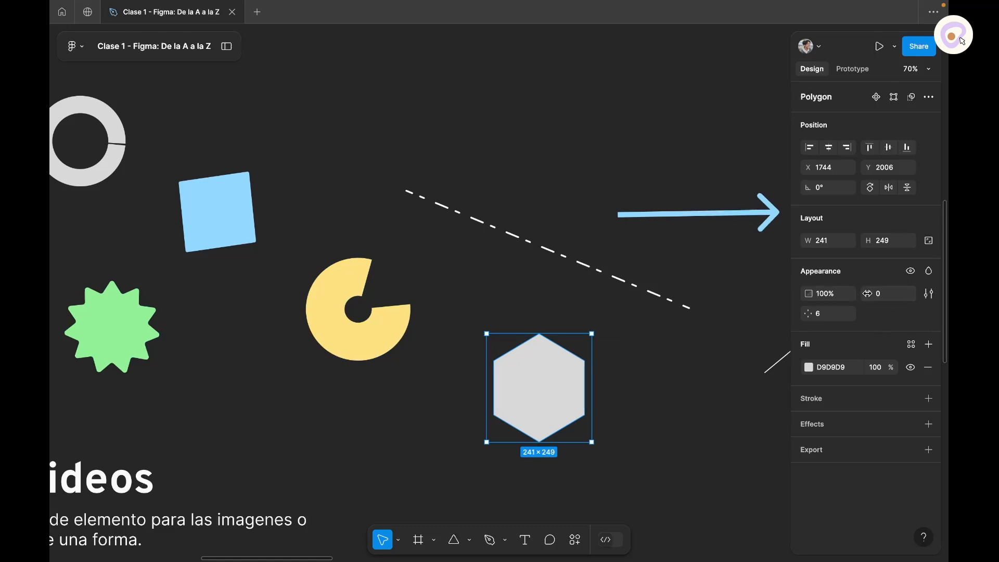
drag(868, 293, 934, 293)
drag(737, 295, 737, 295)
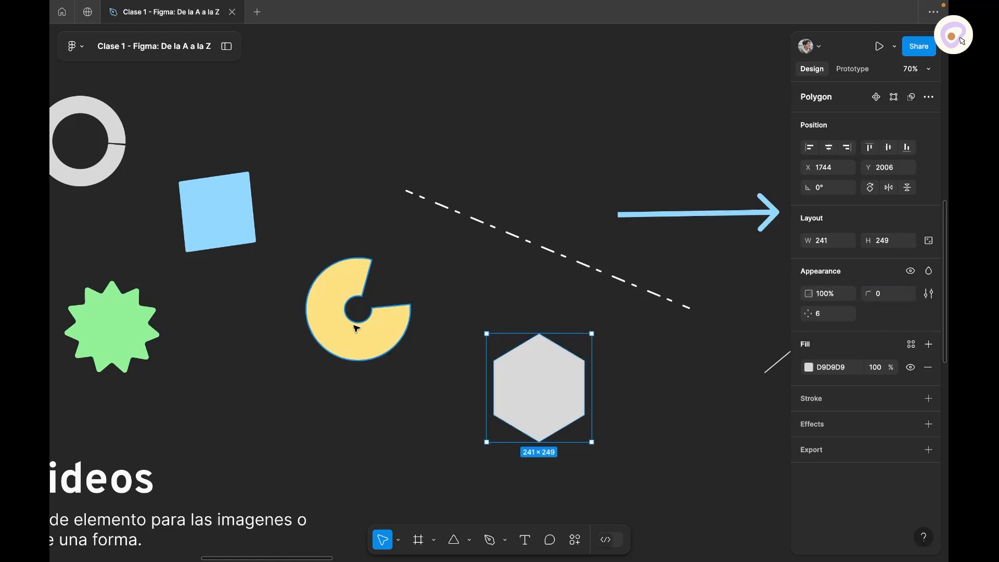
click(929, 295)
click(929, 294)
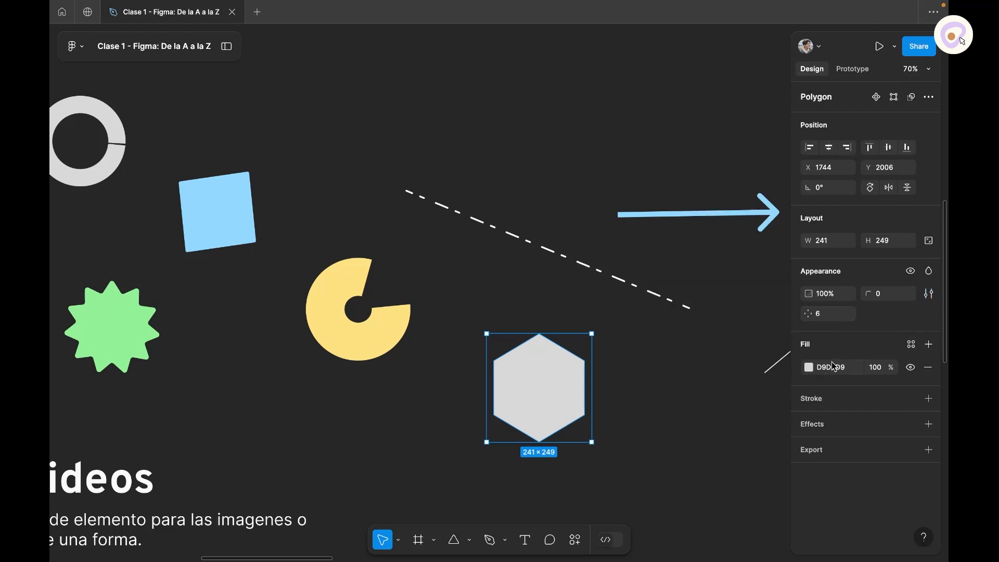
drag(869, 294, 911, 294)
drag(60, 293, 52, 293)
mouse_move(808, 313)
mouse_down()
mouse_move(844, 317)
mouse_move(813, 312)
mouse_up()
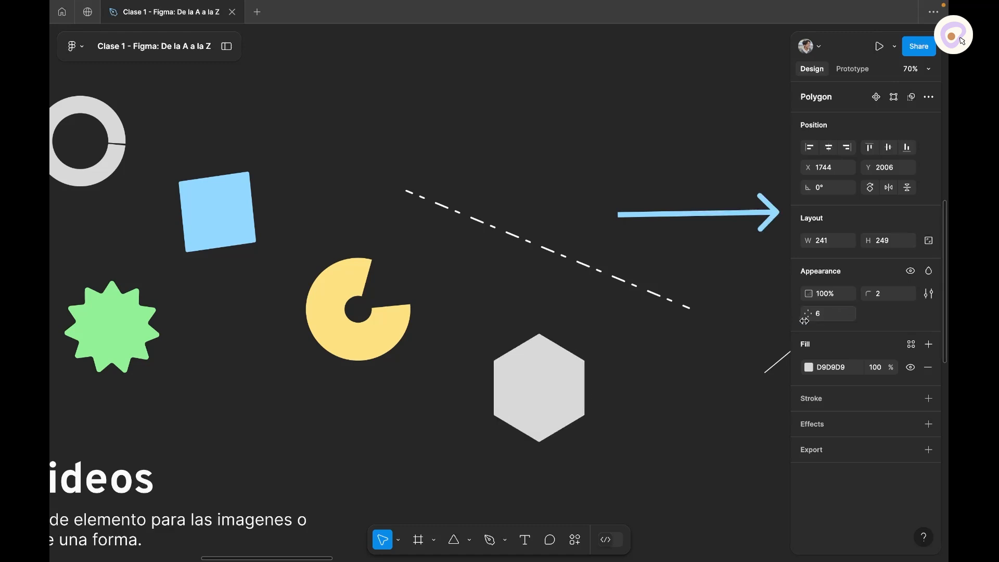
click(729, 357)
Step: Draw a rising arrow about 672 long beside the hexagon and set its stroke weight to 23
drag(729, 357, 510, 368)
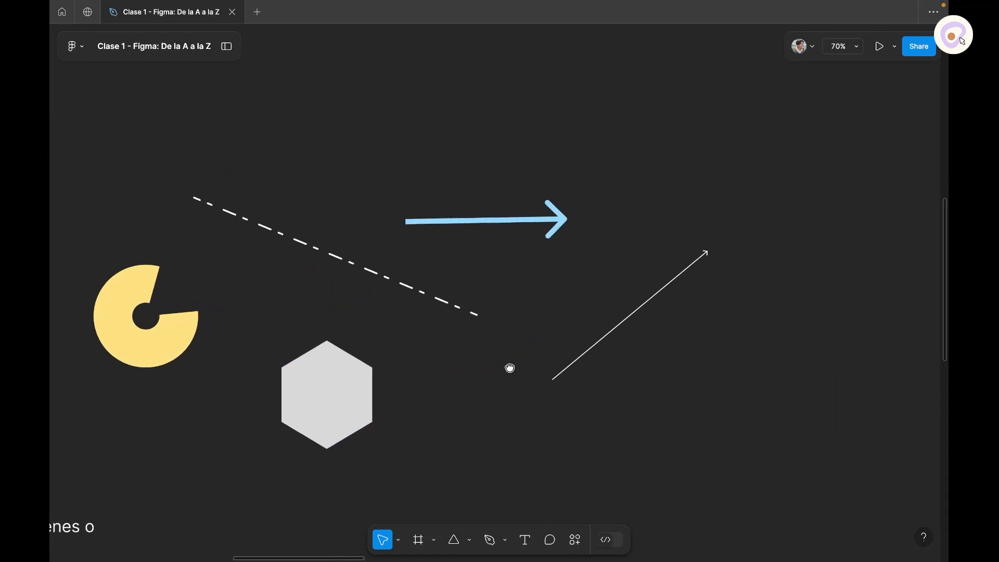
click(470, 540)
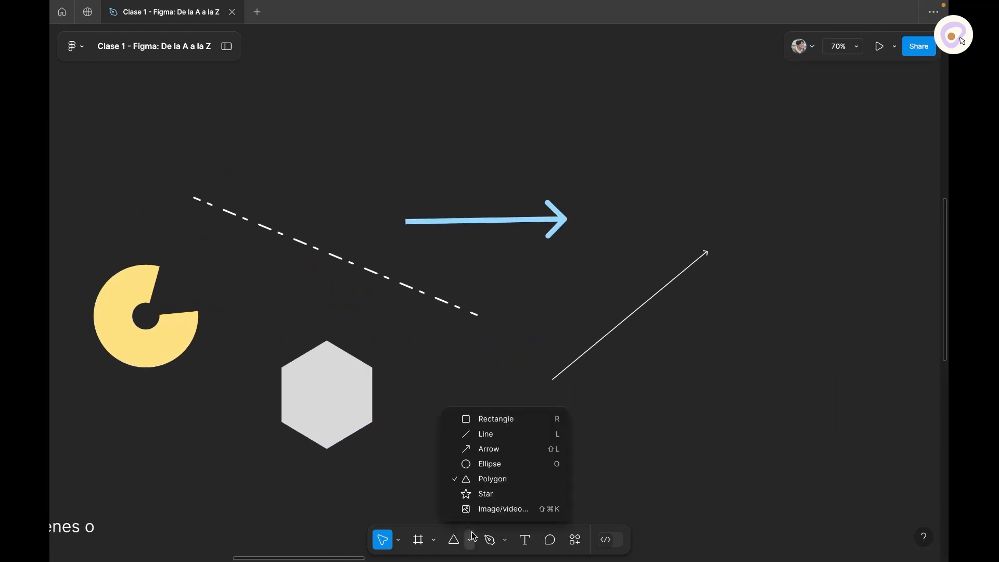
click(494, 450)
mouse_move(432, 450)
mouse_down()
mouse_move(664, 375)
mouse_move(707, 348)
mouse_up()
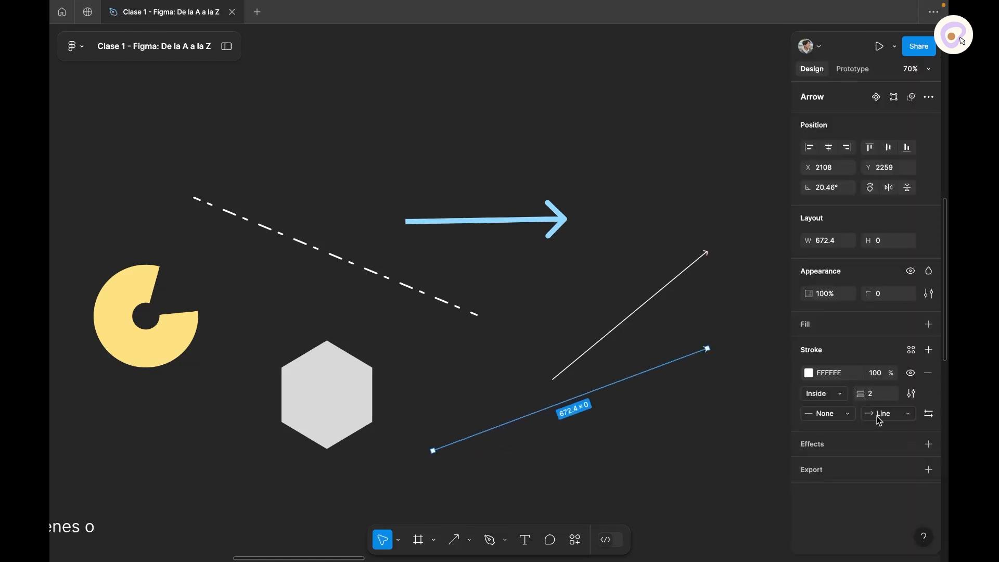
mouse_move(862, 397)
mouse_down()
mouse_move(895, 397)
mouse_move(852, 397)
mouse_up()
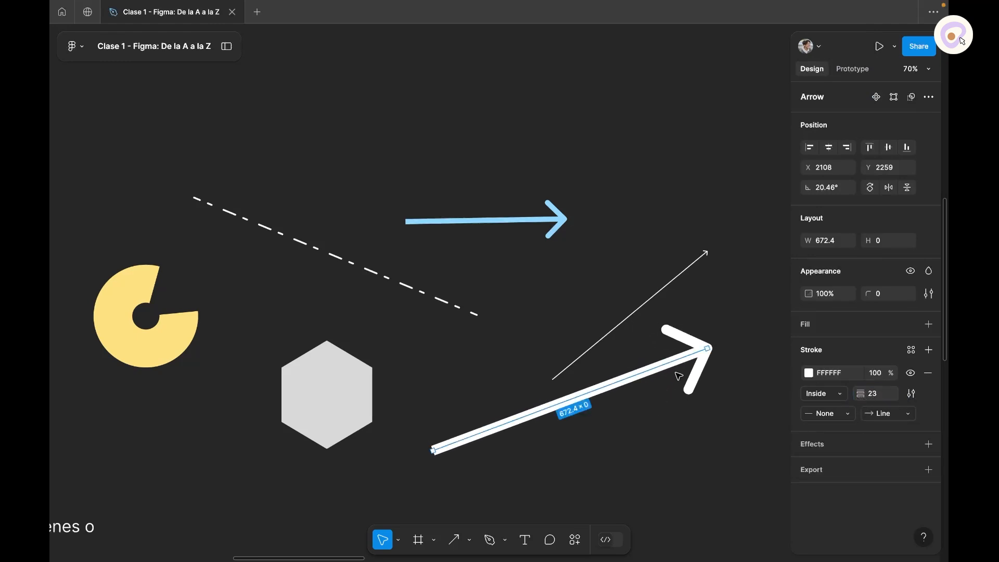
Step: Give the thick arrow a Circle end point and a Triangle start point, and try swapping the two ends
click(886, 414)
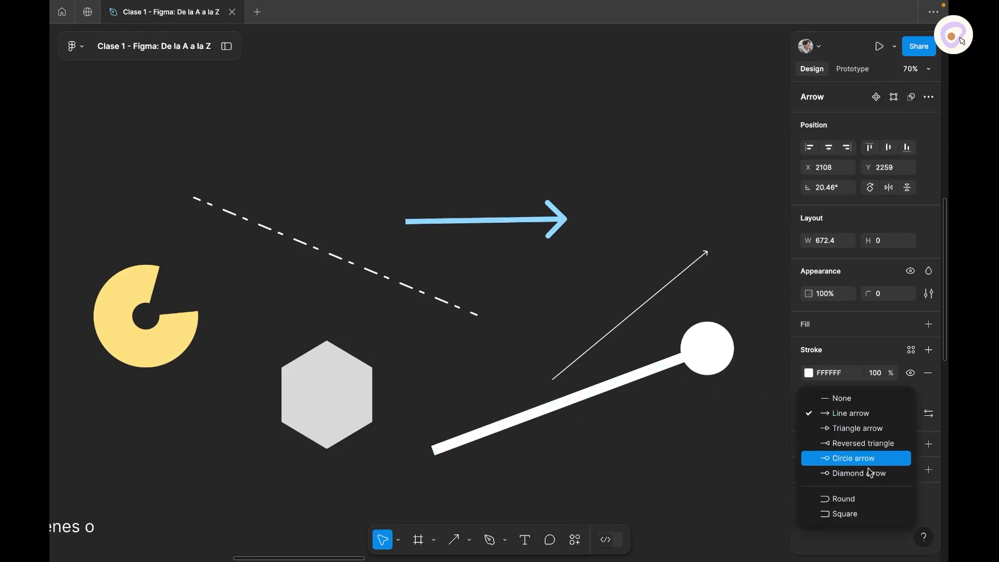
click(852, 460)
click(826, 394)
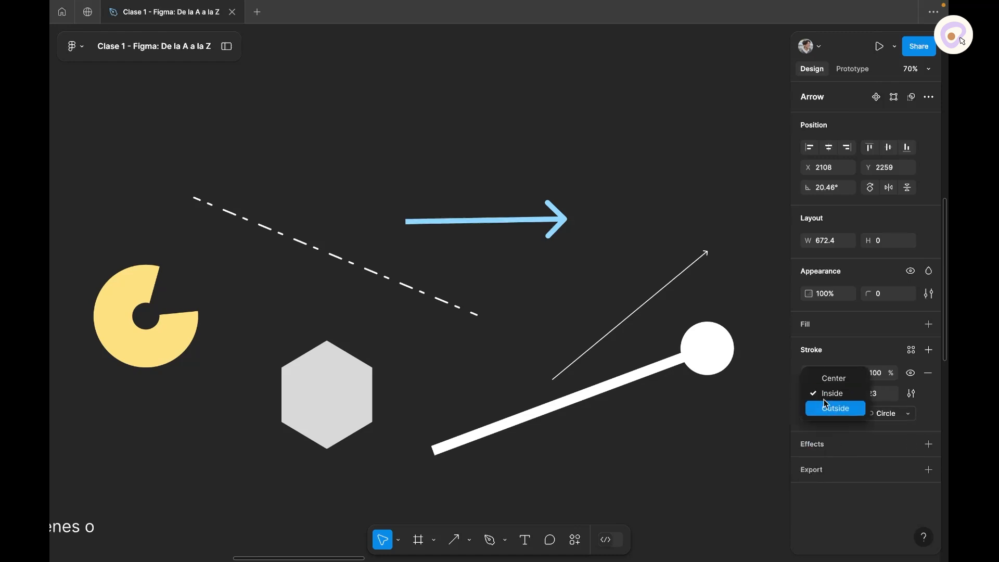
click(827, 393)
click(828, 413)
click(836, 435)
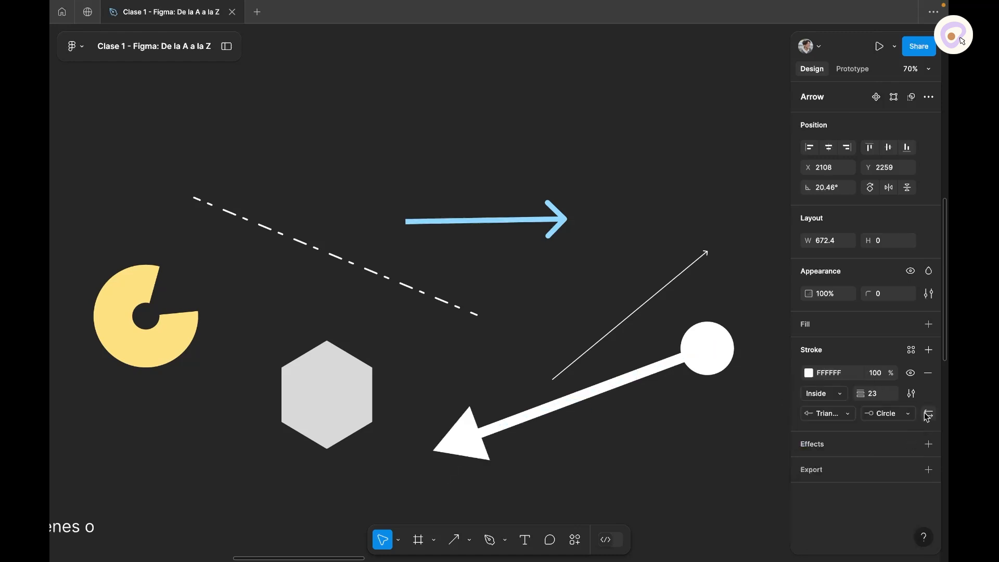
click(928, 415)
click(928, 414)
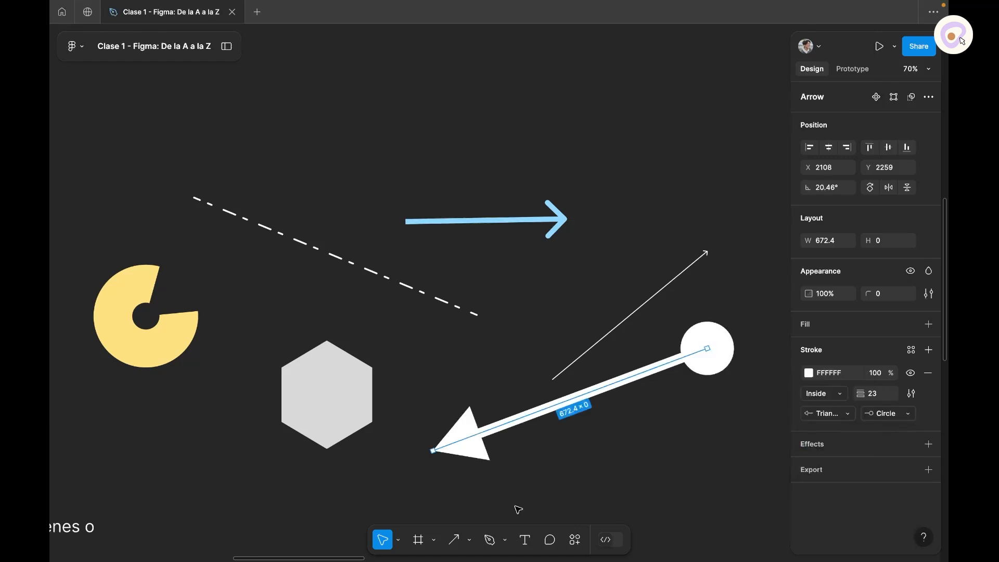
Step: Draw a rising line about 548 long below the thick white arrow, with a Line end point and stroke weight 17
click(518, 509)
click(470, 539)
click(490, 434)
drag(482, 488, 704, 400)
click(887, 413)
click(887, 430)
mouse_move(865, 392)
mouse_down()
mouse_move(893, 391)
mouse_move(884, 392)
mouse_up()
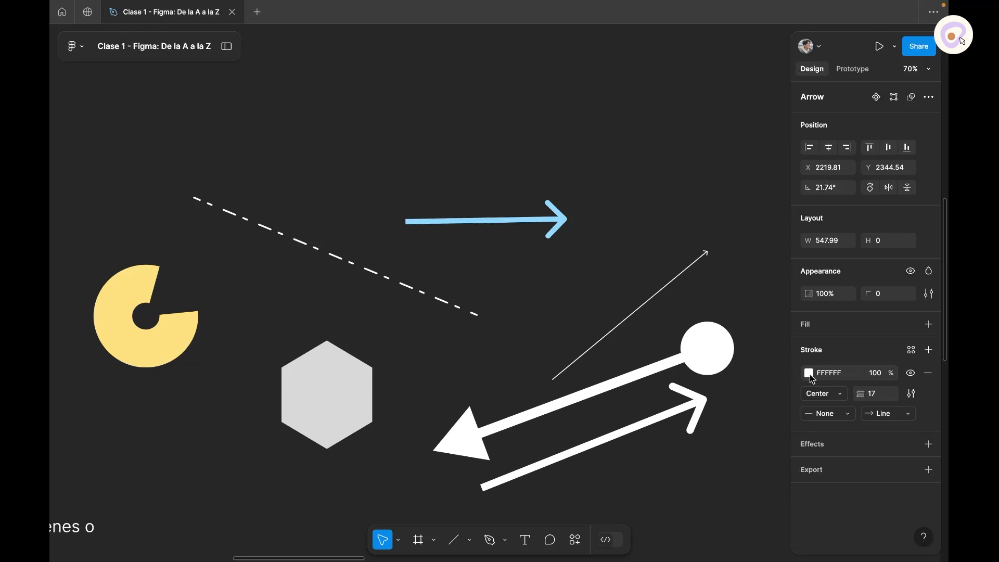
Step: Recolor the new lower arrow's stroke to red FC2525
click(809, 373)
click(706, 321)
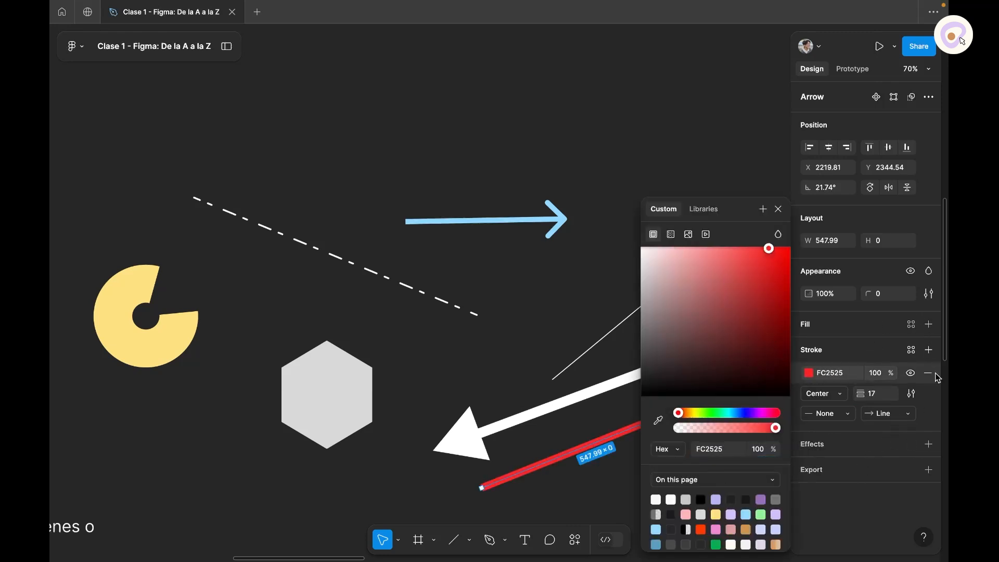
click(892, 432)
scroll(525, 401, left, 3)
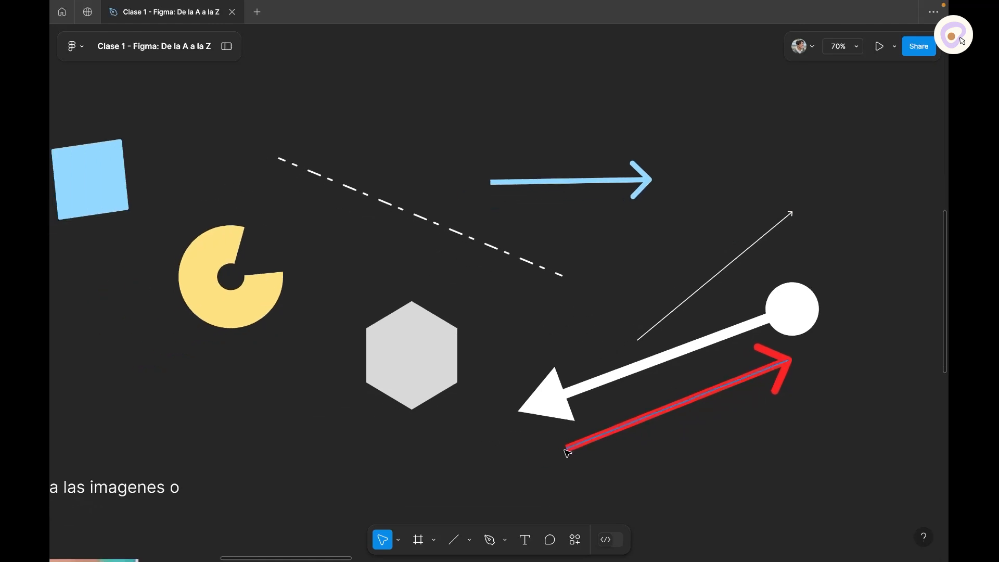
Step: Draw a closed five-point shape with the Pen tool above the dashed line, beside the blue square
scroll(568, 453, down, 2)
click(505, 540)
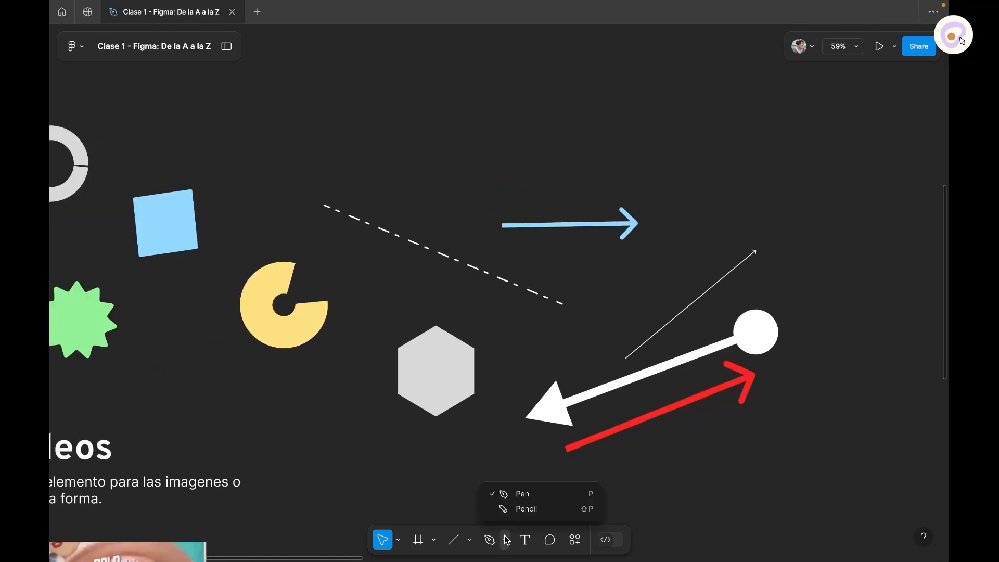
click(522, 494)
scroll(387, 241, left, 5)
scroll(387, 241, up, 2)
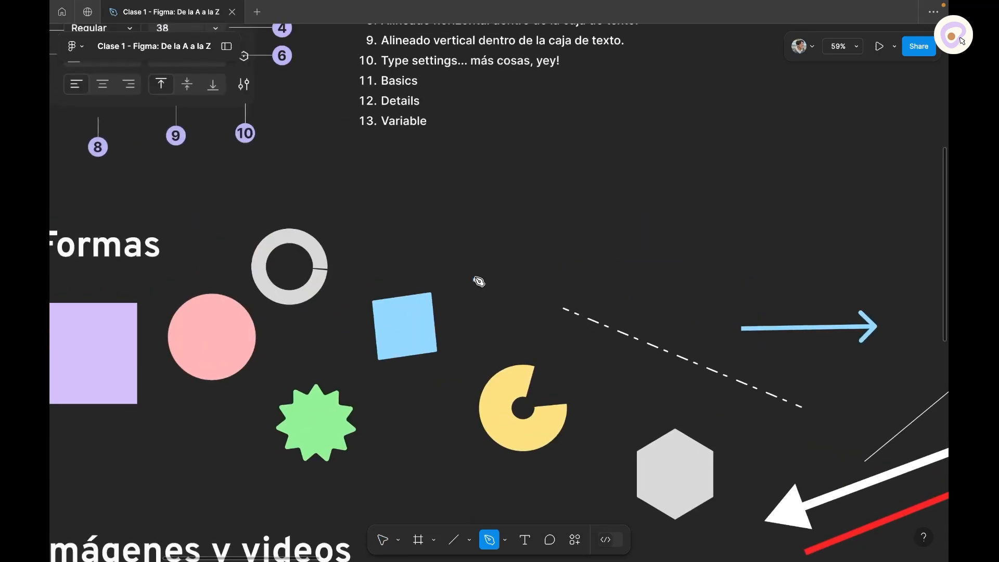
click(477, 272)
click(521, 204)
click(615, 277)
click(515, 288)
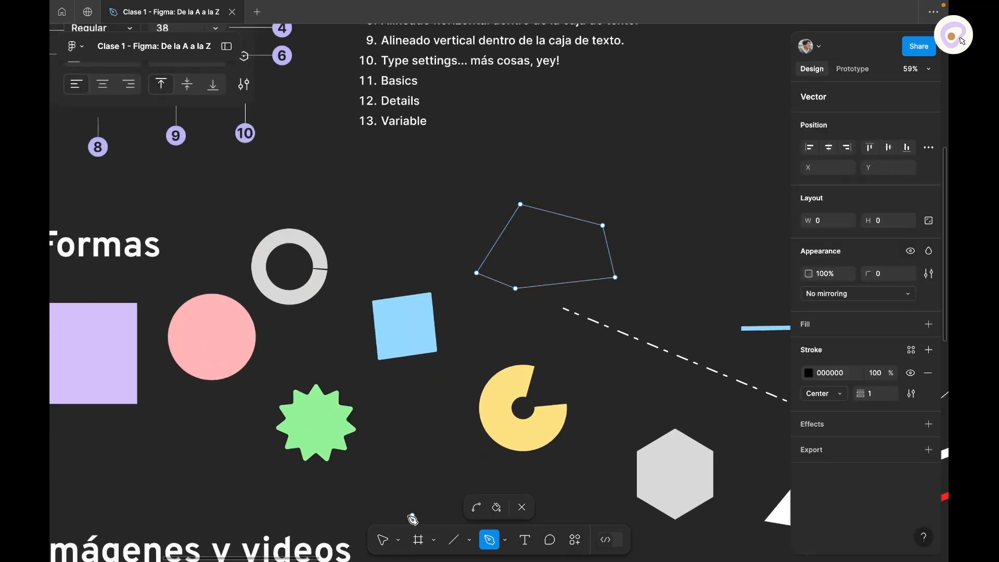
Step: Give the pen-drawn shape a D9D9D9 fill and remove its stroke
click(383, 539)
click(928, 324)
click(928, 398)
scroll(578, 196, up, 1)
scroll(578, 196, up, 1)
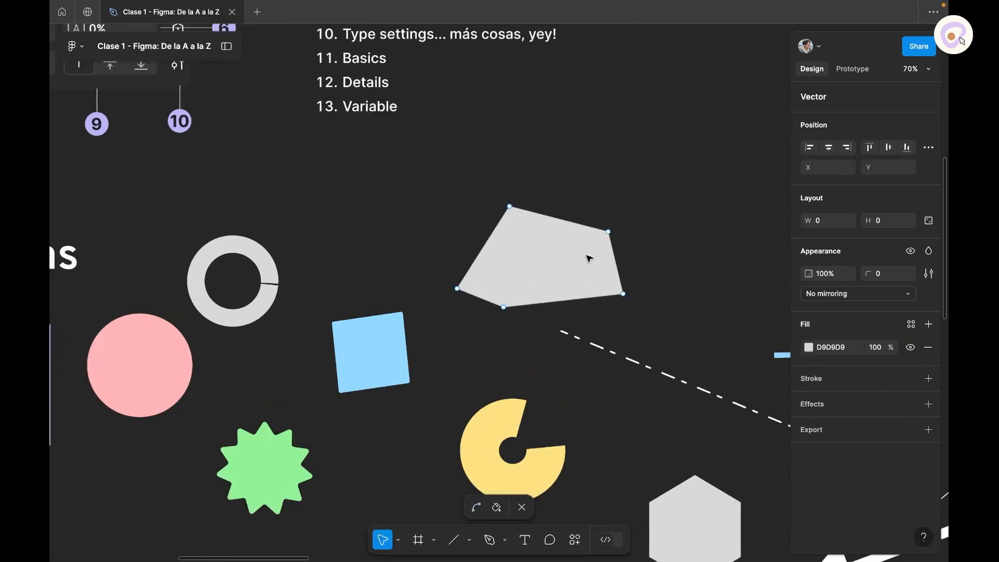
Step: Recolor the pen-drawn shape's fill to muted red D67B7B and finish editing its vector
click(809, 348)
drag(770, 291, 746, 247)
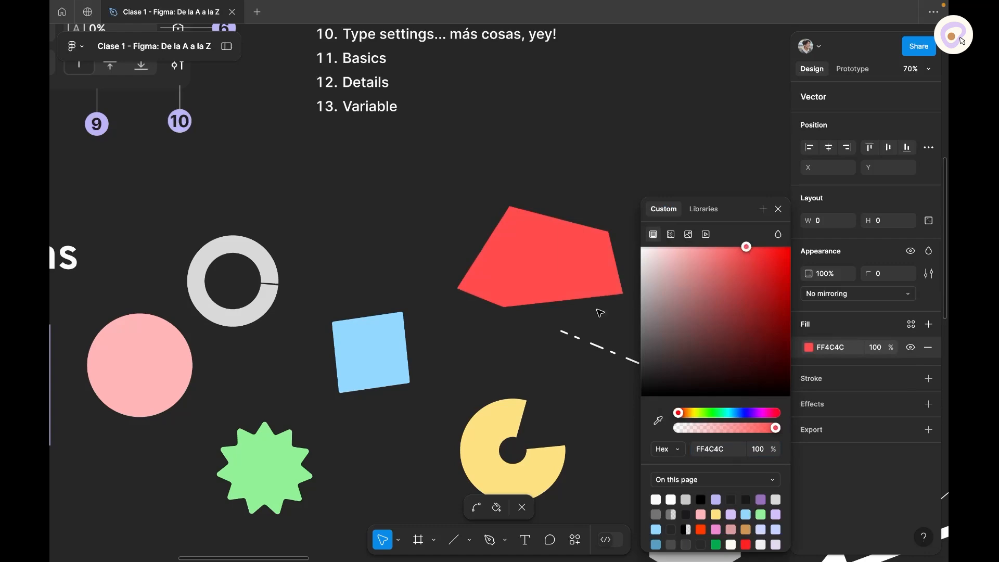
scroll(600, 312, down, 2)
scroll(567, 333, up, 1)
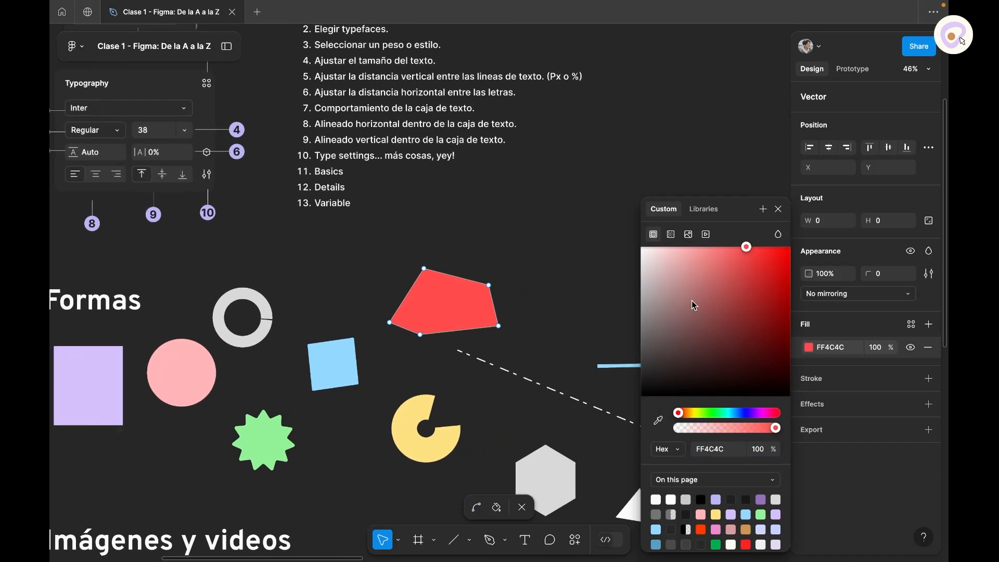
drag(693, 305, 704, 271)
scroll(424, 285, up, 5)
key(Escape)
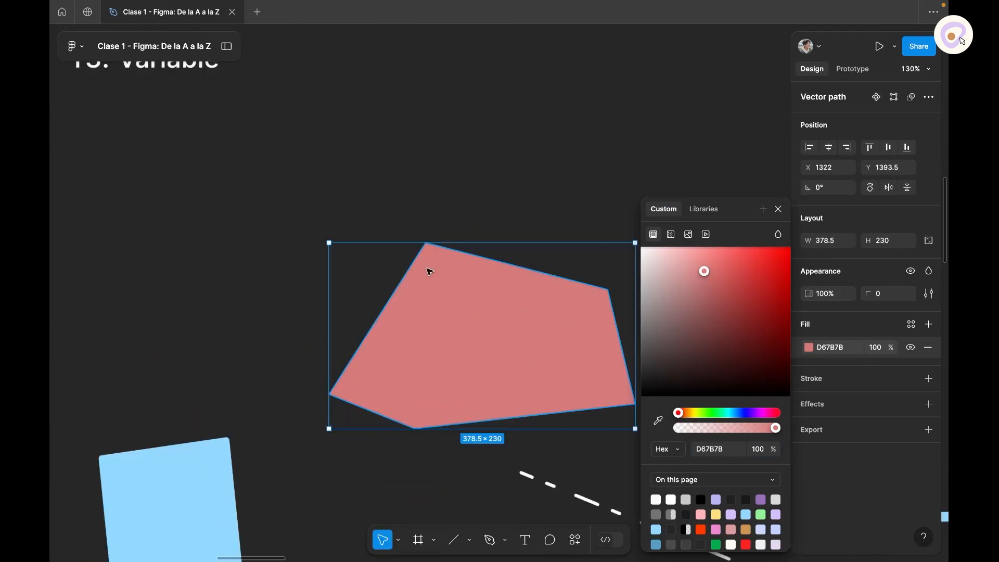
Step: Bend the top point of the muted red shape into a smooth curve
double_click(429, 271)
key(super)
drag(427, 244, 298, 210)
Step: Switch to the Pencil tool and set its stroke to pink FFAEAE with weight 9
click(505, 541)
click(526, 515)
scroll(453, 337, down, 6)
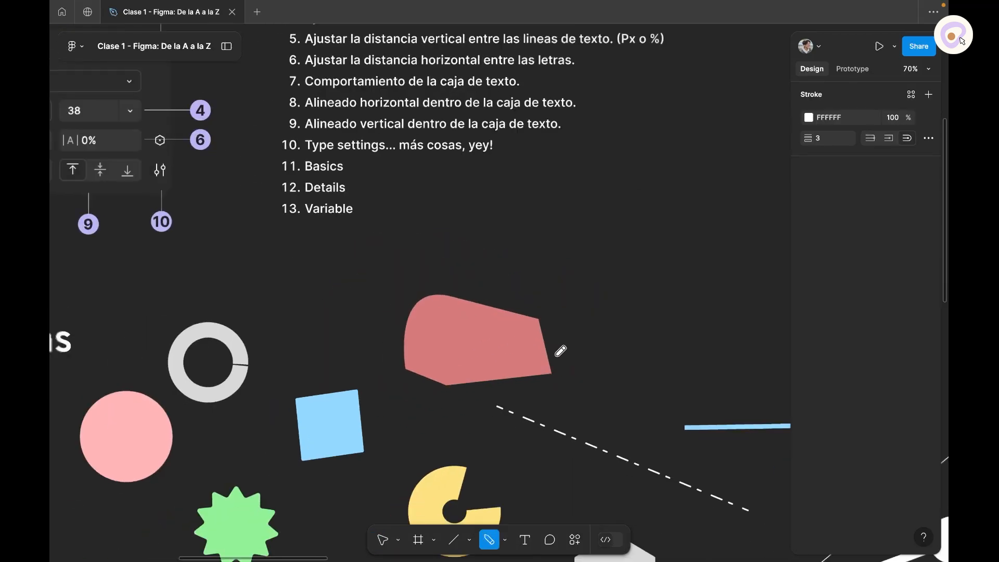
drag(627, 401, 523, 284)
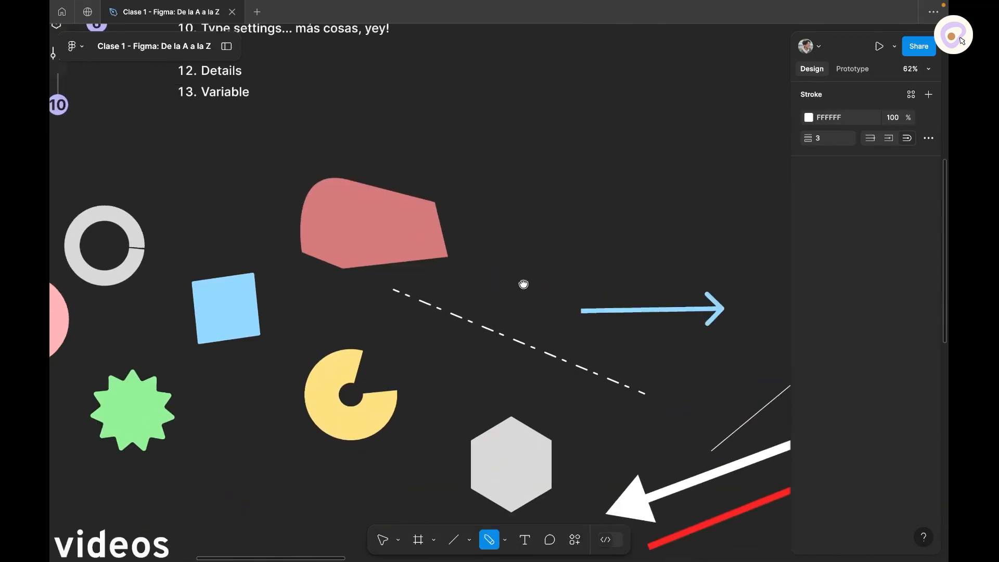
click(808, 117)
click(688, 157)
drag(808, 138, 811, 138)
Step: Draw a looping pencil scribble across the dashed line to the yellow arc, and a small zigzag above the blue arrow
mouse_move(542, 276)
mouse_down()
mouse_move(562, 203)
mouse_move(504, 325)
mouse_move(333, 408)
mouse_up()
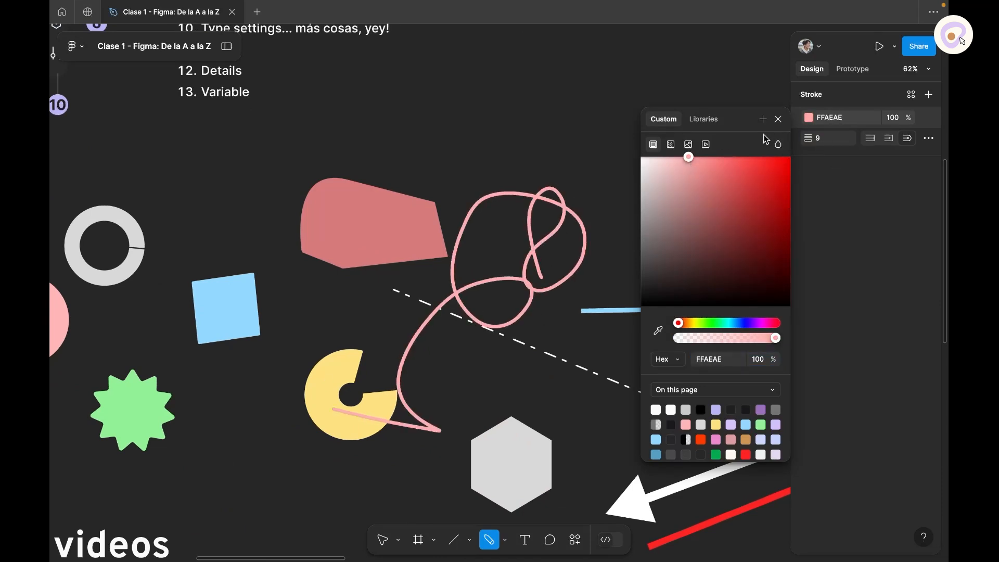
click(778, 119)
mouse_move(679, 228)
mouse_down()
mouse_move(651, 267)
mouse_move(688, 279)
mouse_up()
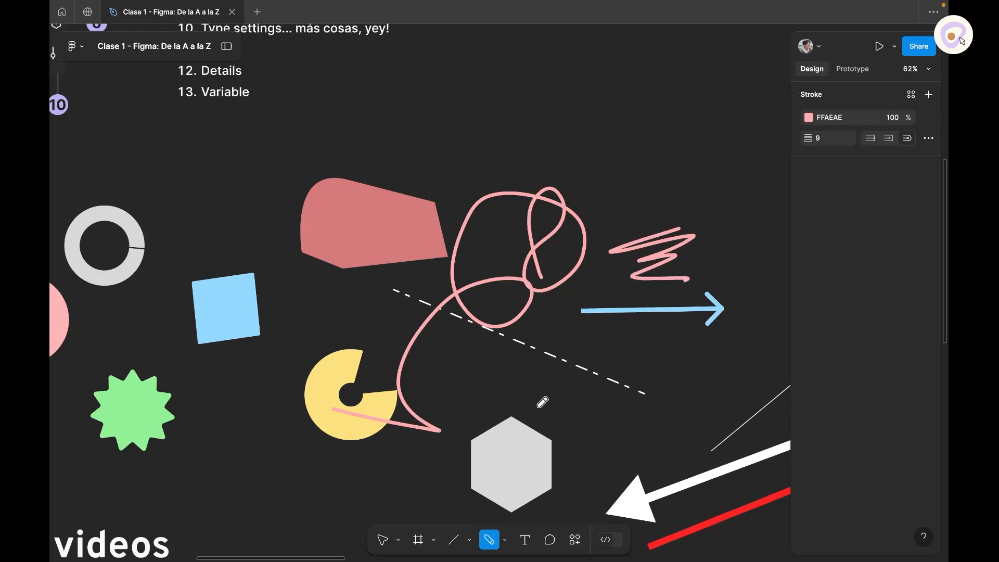
scroll(524, 367, down, 5)
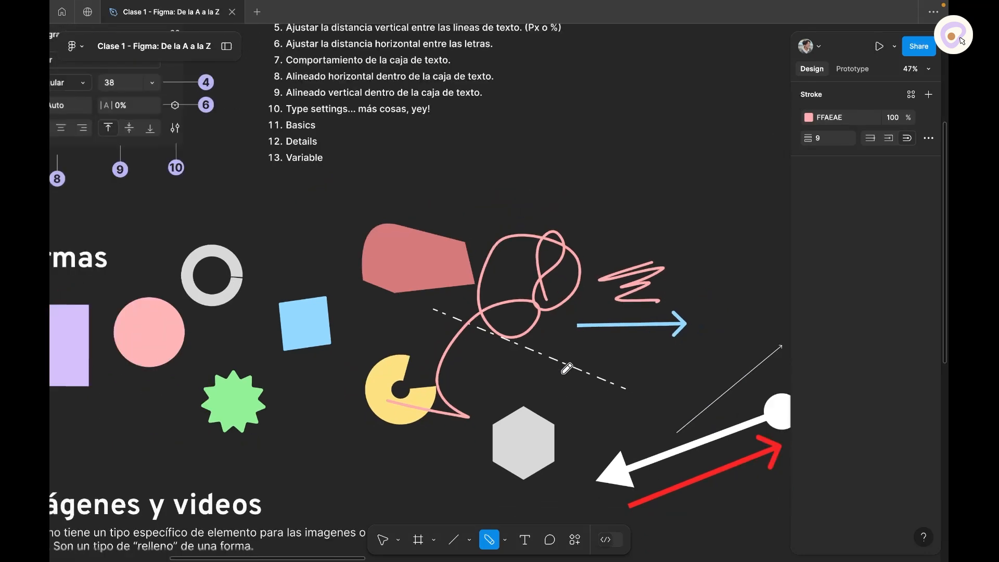
click(381, 540)
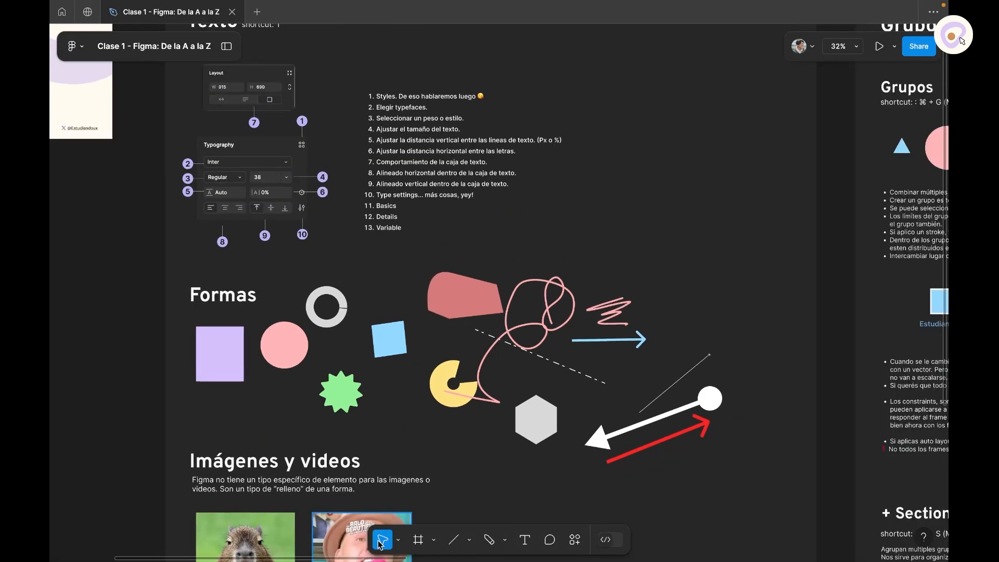
Step: Lower the Contrast of the capybara picture's image fill to the minimum in the Imágenes y videos section
drag(315, 437, 379, 439)
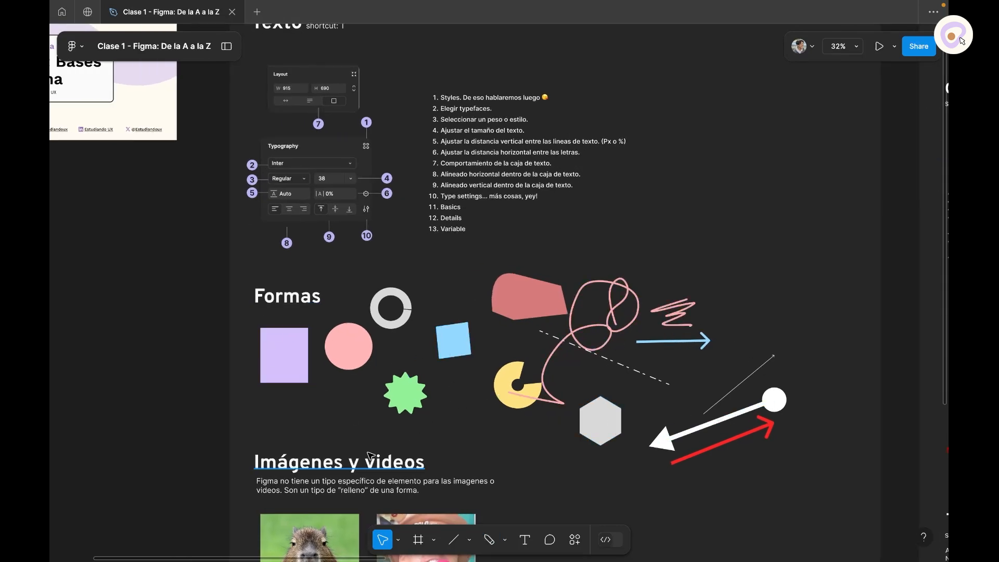
scroll(411, 313, down, 5)
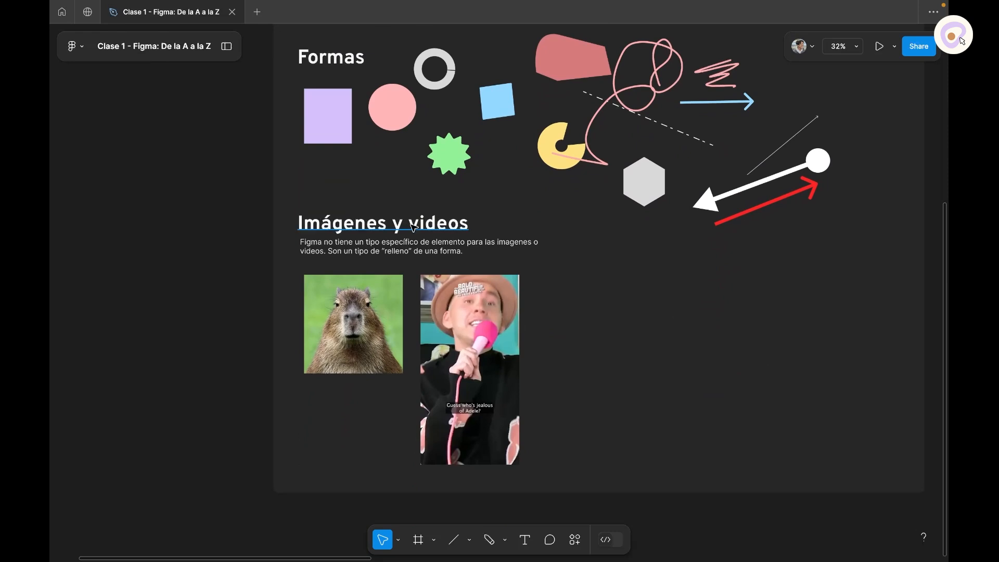
click(357, 327)
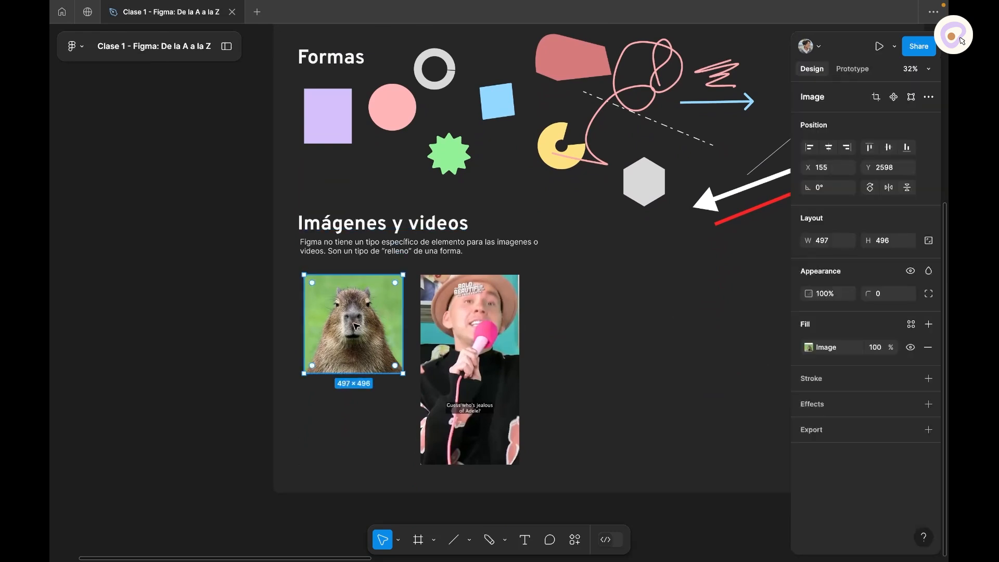
scroll(362, 349, up, 2)
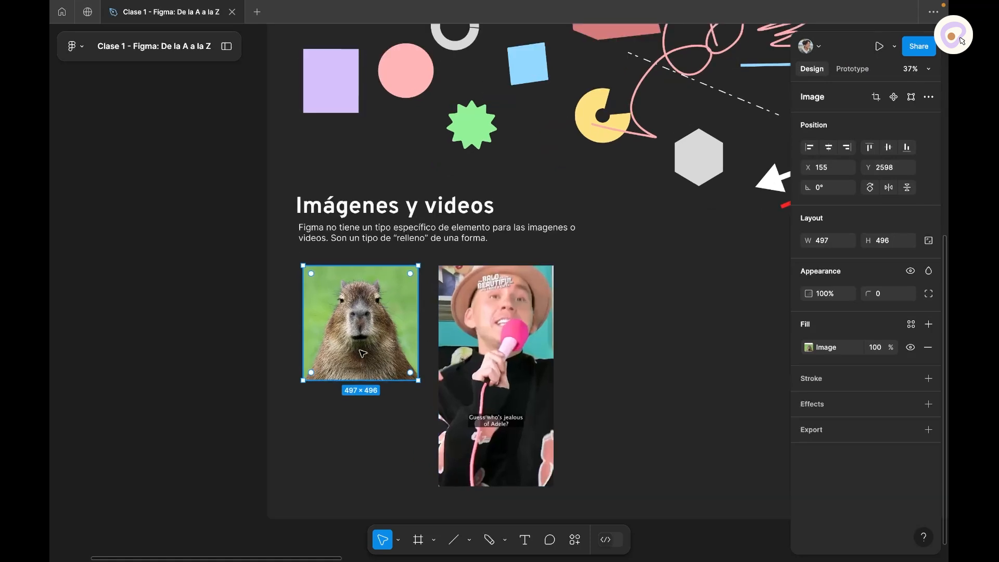
click(809, 348)
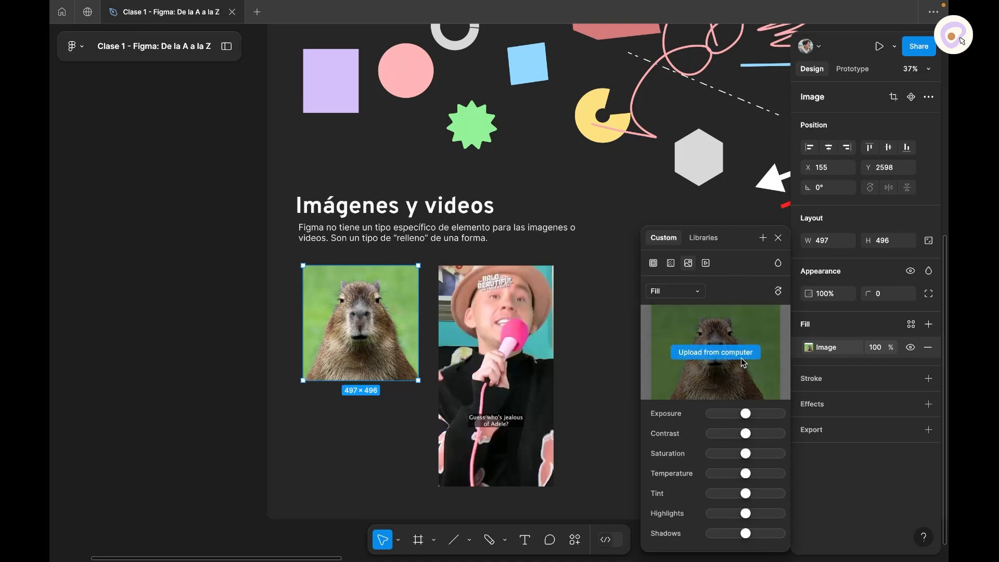
drag(746, 433, 692, 441)
mouse_move(747, 457)
mouse_down()
mouse_move(781, 454)
mouse_move(710, 454)
mouse_move(781, 454)
mouse_move(756, 474)
mouse_move(760, 455)
mouse_move(746, 457)
mouse_move(746, 474)
mouse_up()
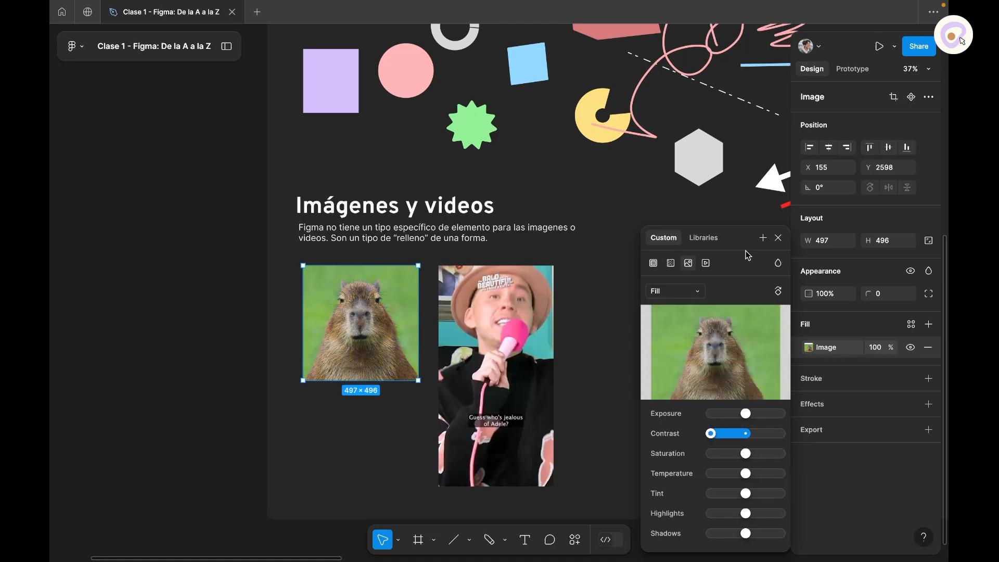
Step: Preview the video fill of the clip beside the capybara by playing and pausing it
click(480, 345)
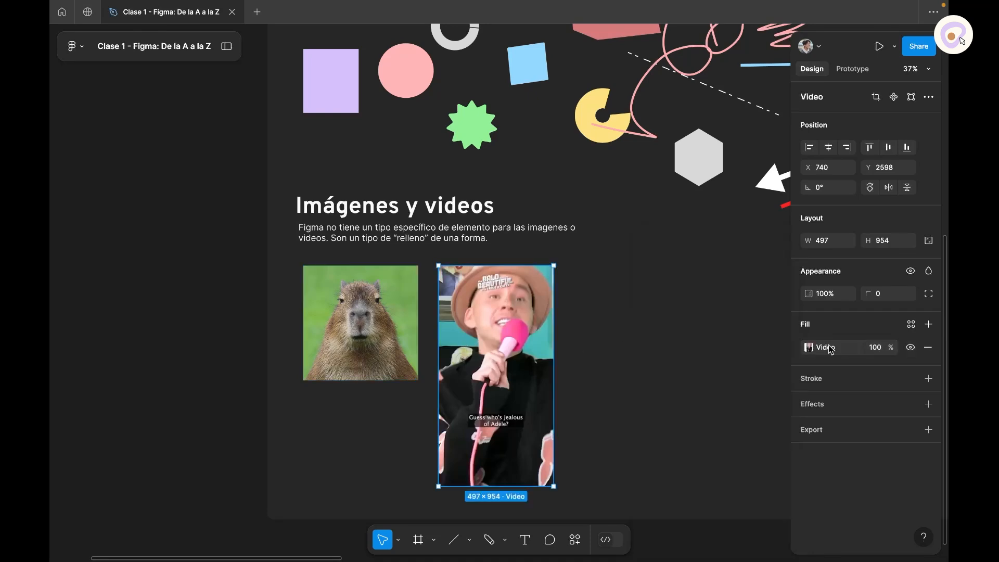
click(809, 347)
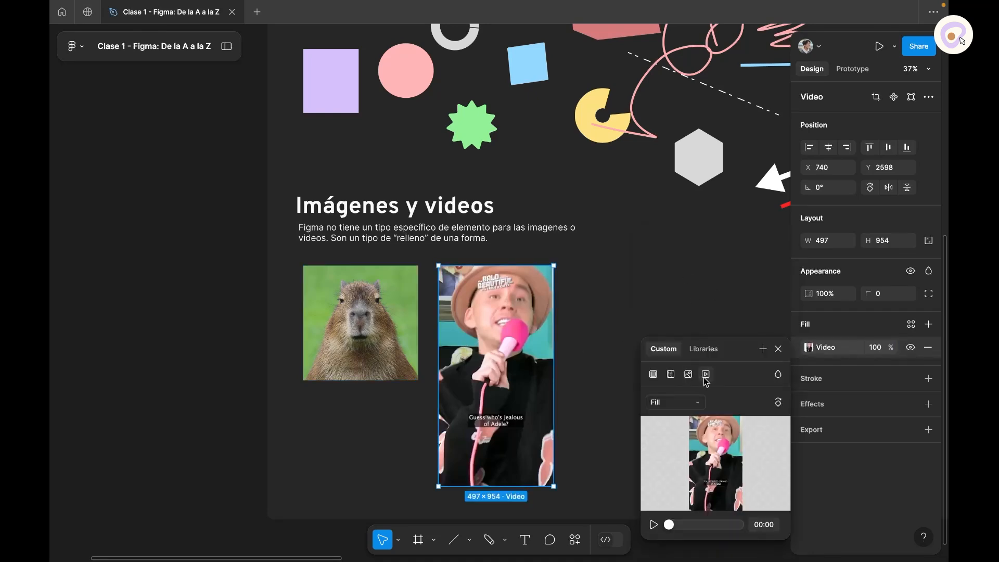
drag(741, 347, 712, 251)
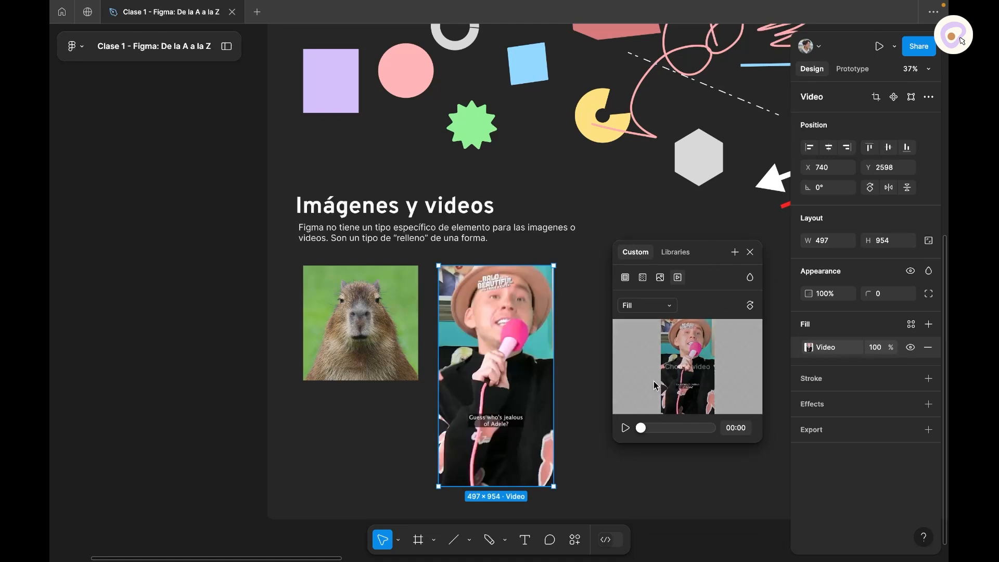
click(626, 427)
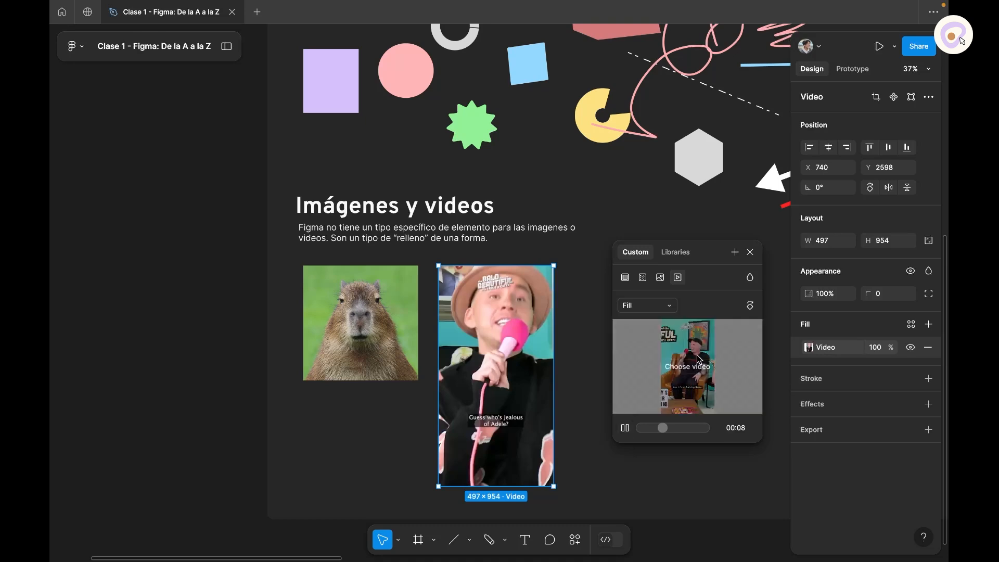
click(624, 427)
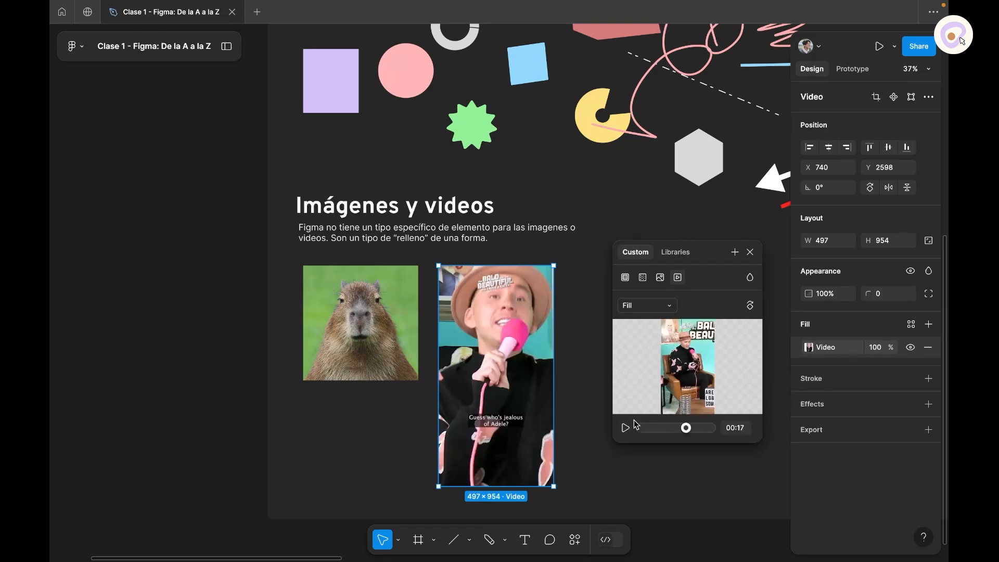
click(750, 251)
click(151, 289)
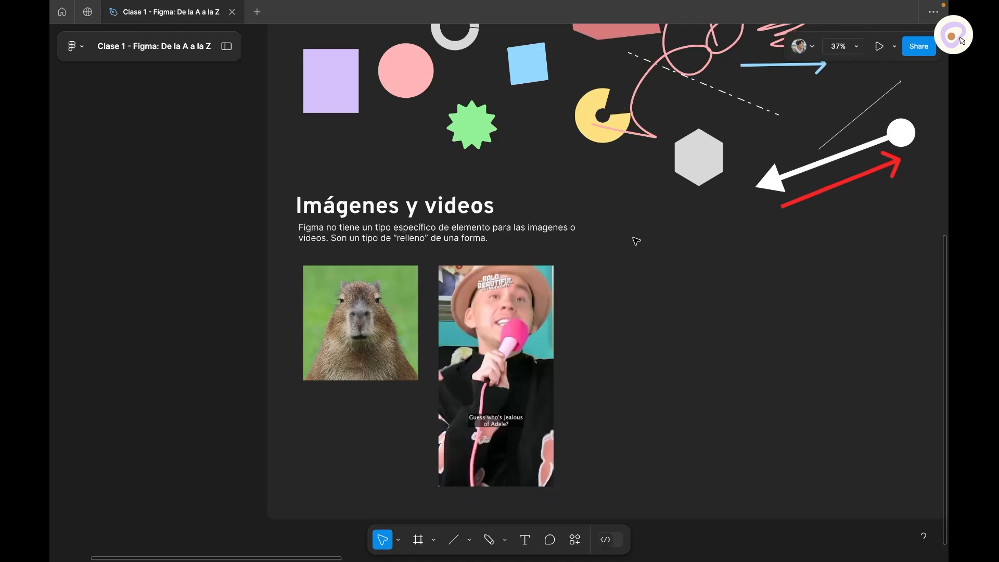
Step: Group the pink circle, blue triangle and green star under the Grupos heading of the Grupos vs Frames section
scroll(635, 238, down, 6)
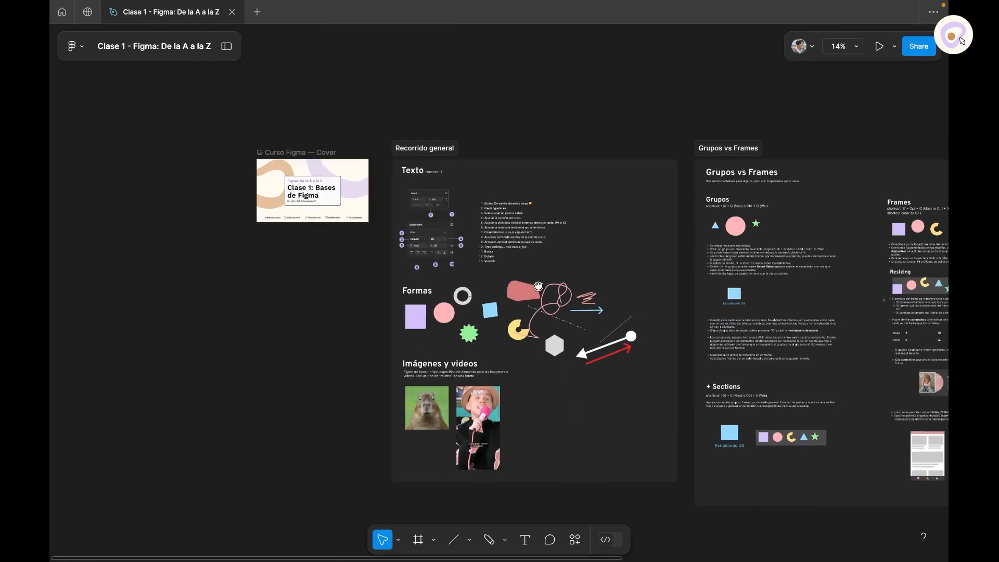
drag(539, 285, 514, 248)
click(399, 110)
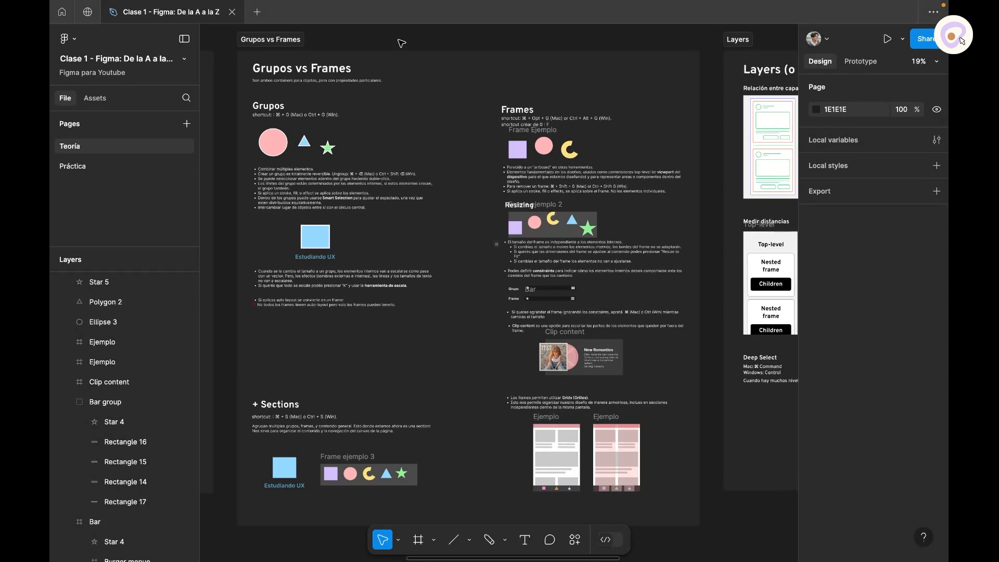
scroll(265, 90, up, 5)
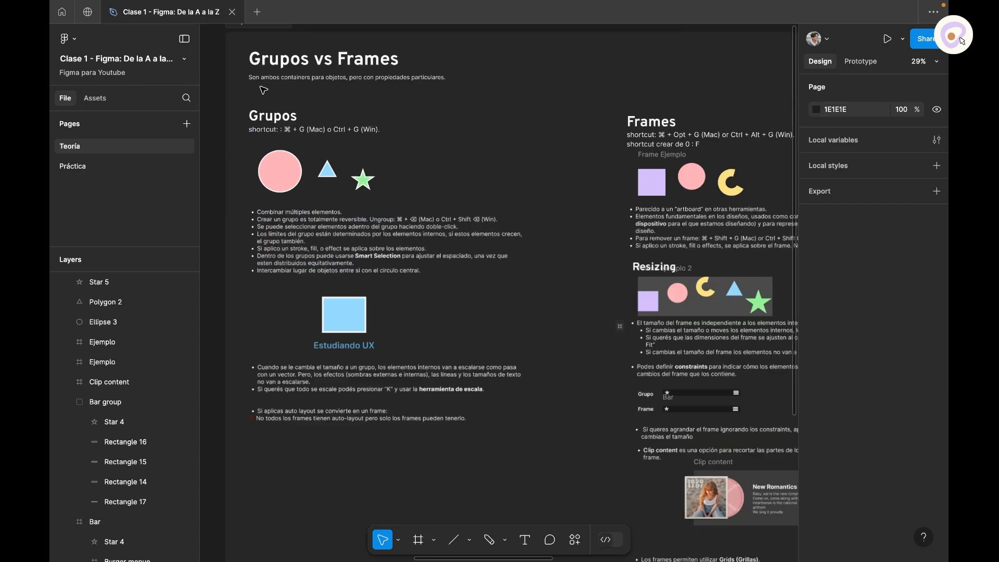
scroll(264, 90, up, 1)
drag(248, 271, 284, 249)
click(301, 218)
shift+click(428, 219)
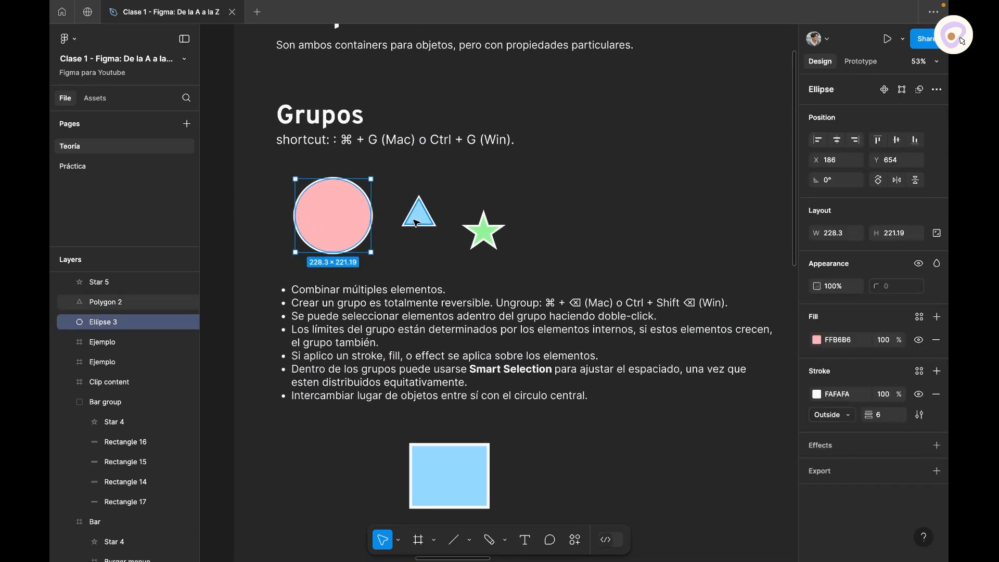
shift+click(493, 242)
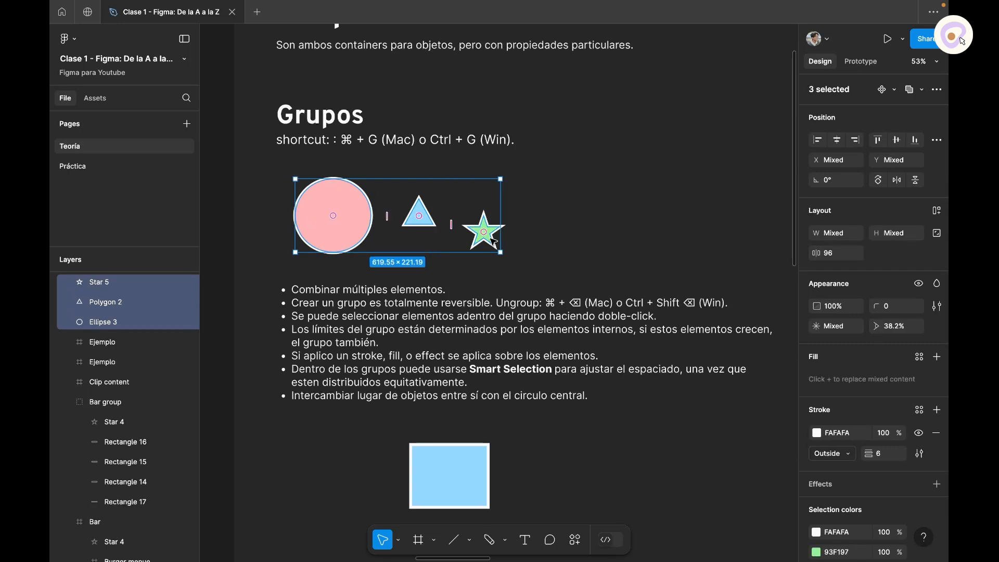
right_click(492, 242)
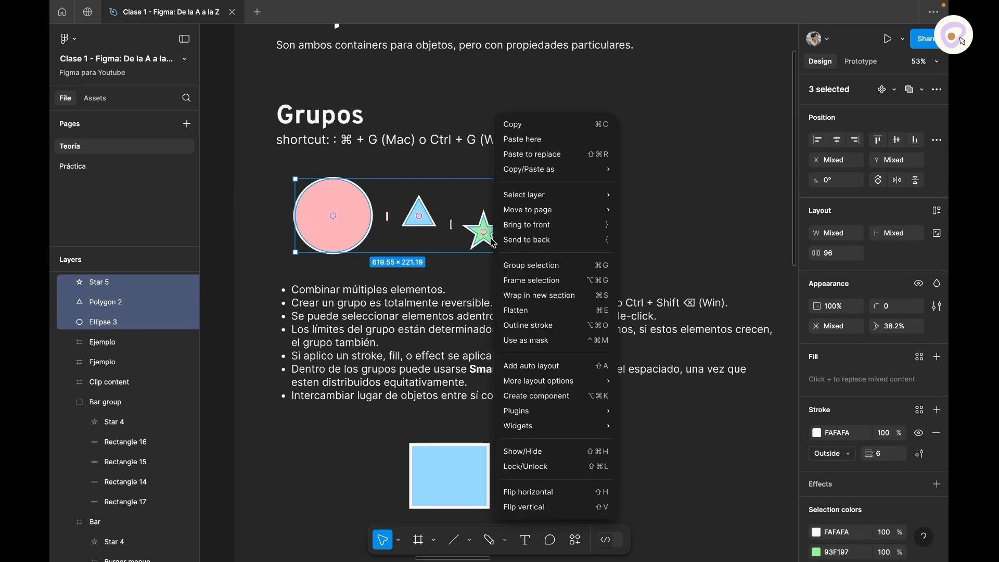
click(544, 266)
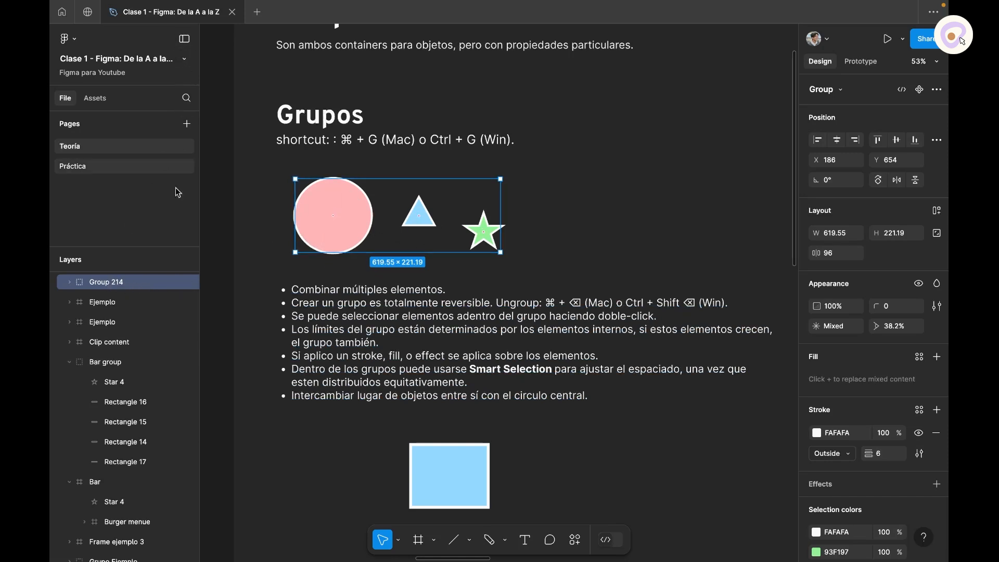
Step: Rename the new group of circle, triangle and star as "Grupo Ejemplo"
click(184, 40)
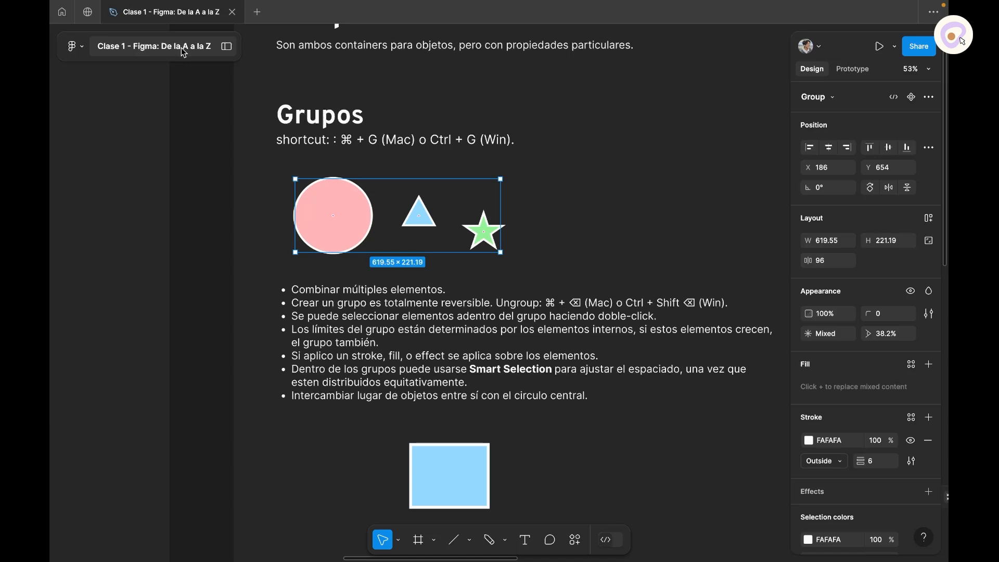
click(231, 52)
double_click(114, 287)
text(Grupo Ejempl)
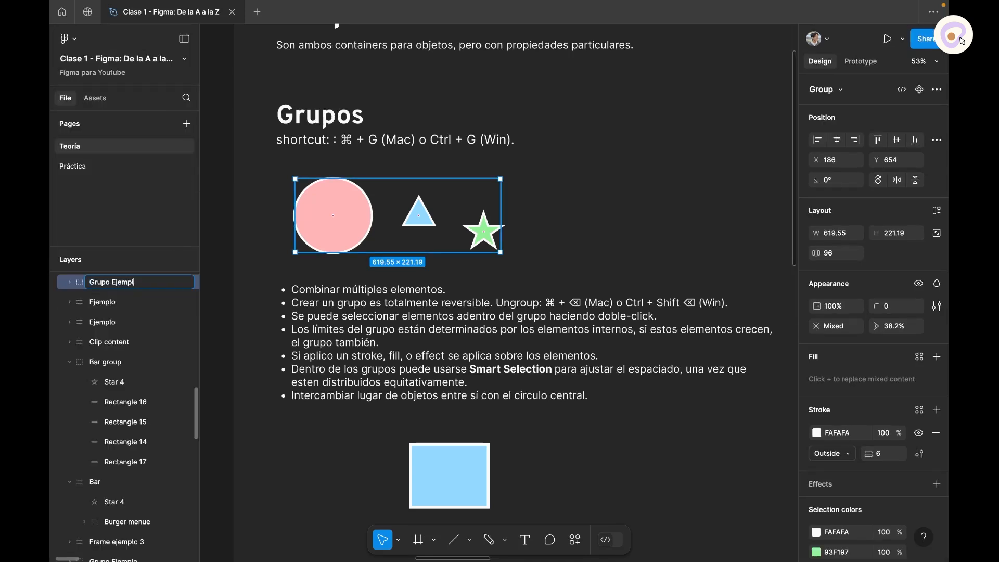
text(o)
key(Return)
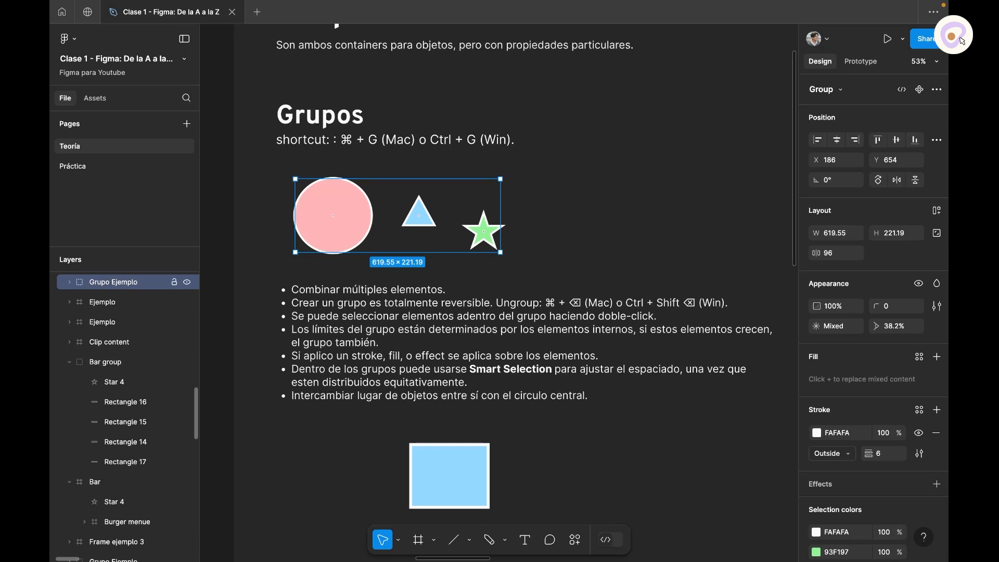
double_click(91, 287)
key(Right)
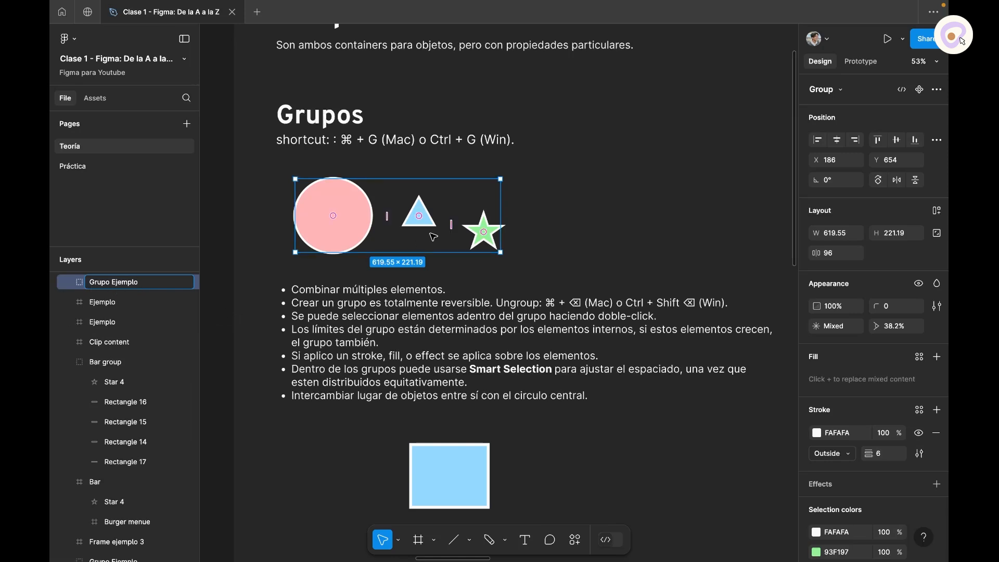
Step: Ungroup the circle, triangle and star, and undo the ungrouping
click(218, 249)
click(407, 226)
right_click(407, 226)
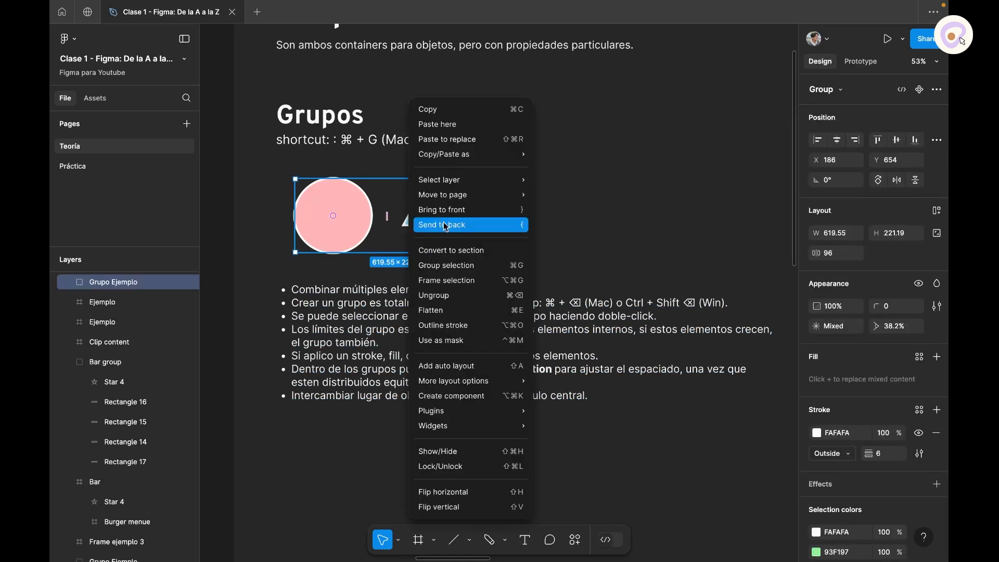
click(454, 299)
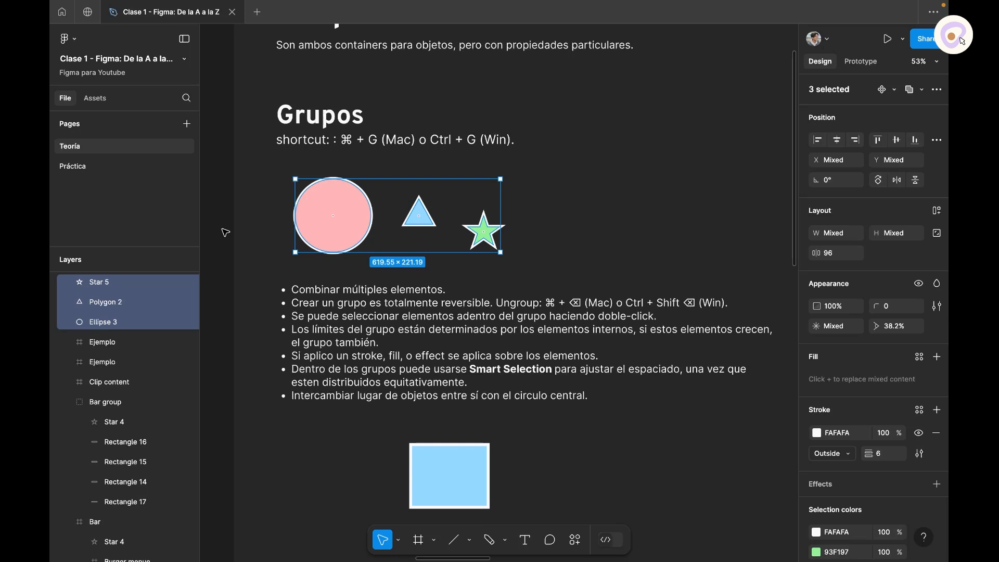
key(ctrl+z)
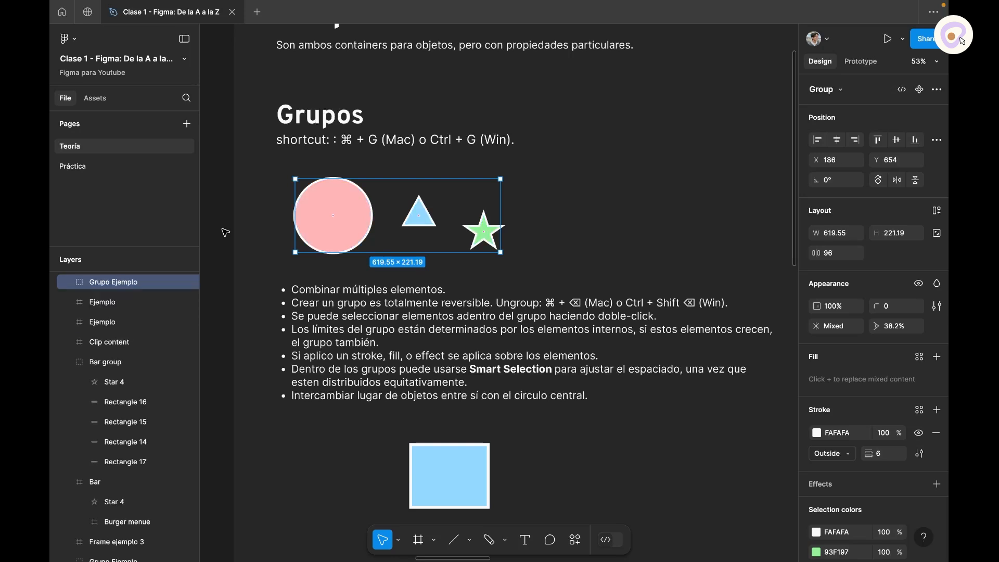
Step: Select the circle and the triangle individually inside the group without ungrouping them
mouse_move(357, 237)
click(212, 258)
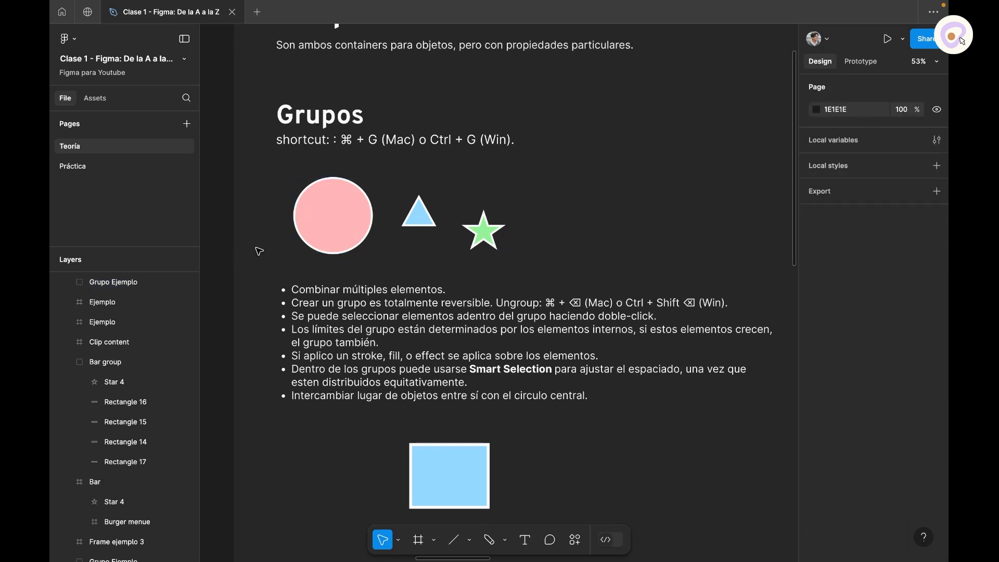
double_click(329, 216)
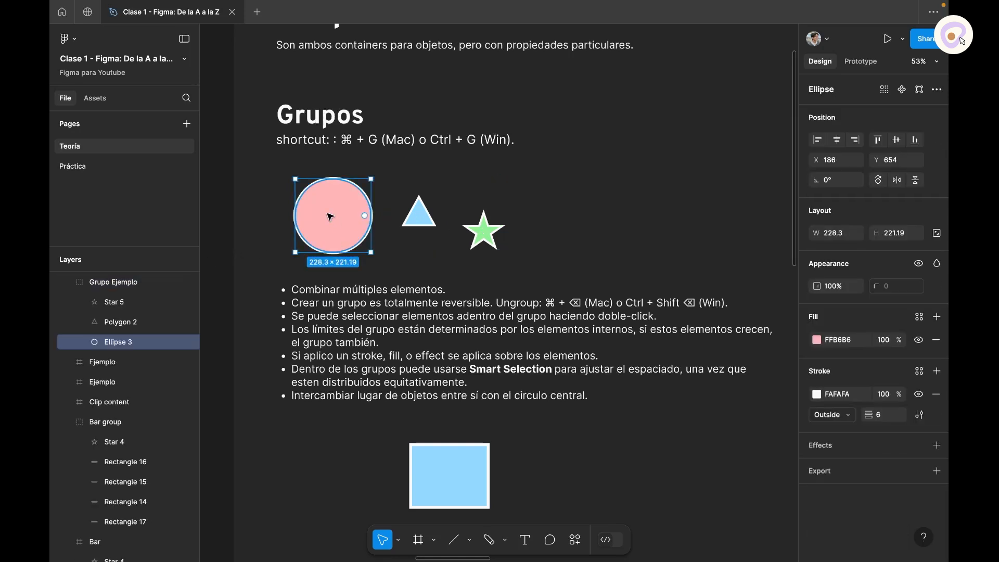
click(397, 291)
click(402, 244)
click(417, 218)
double_click(419, 219)
click(363, 231)
click(419, 217)
Step: Set only the star's fill inside the group to the darker green 2EA233
click(488, 235)
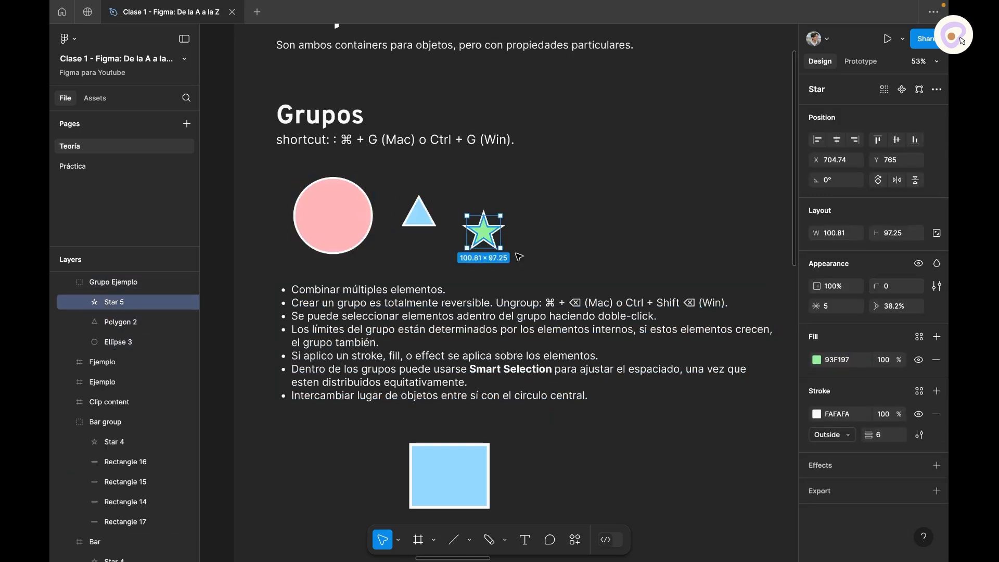
click(817, 360)
drag(749, 289, 758, 311)
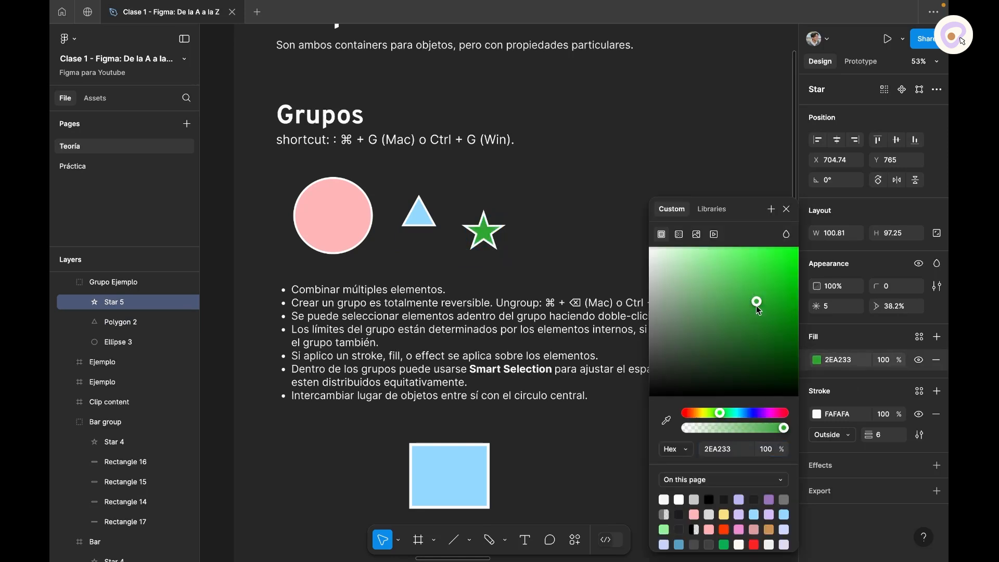
click(534, 213)
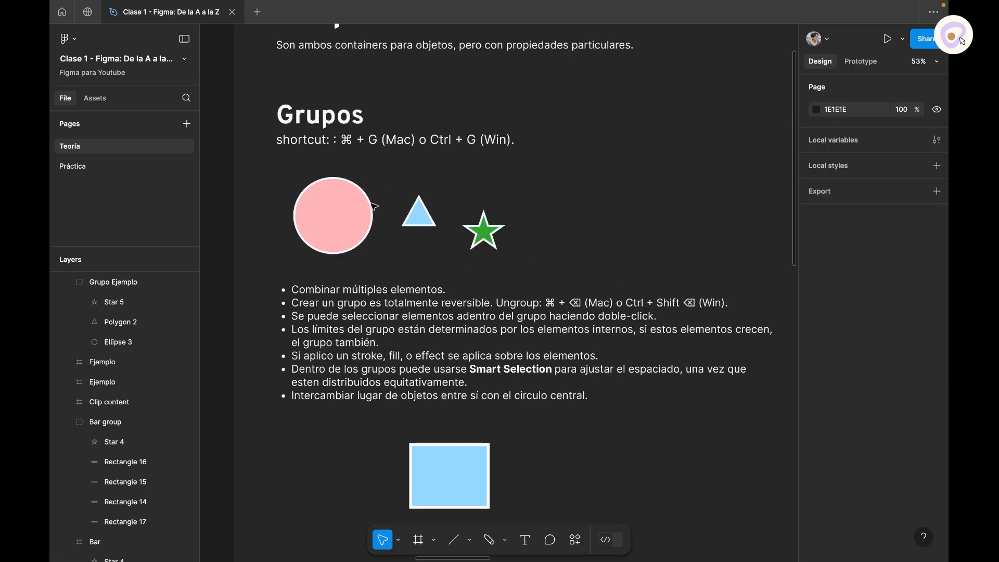
Step: Apply the 2EA233 fill to the whole group of circle, triangle and star
click(358, 224)
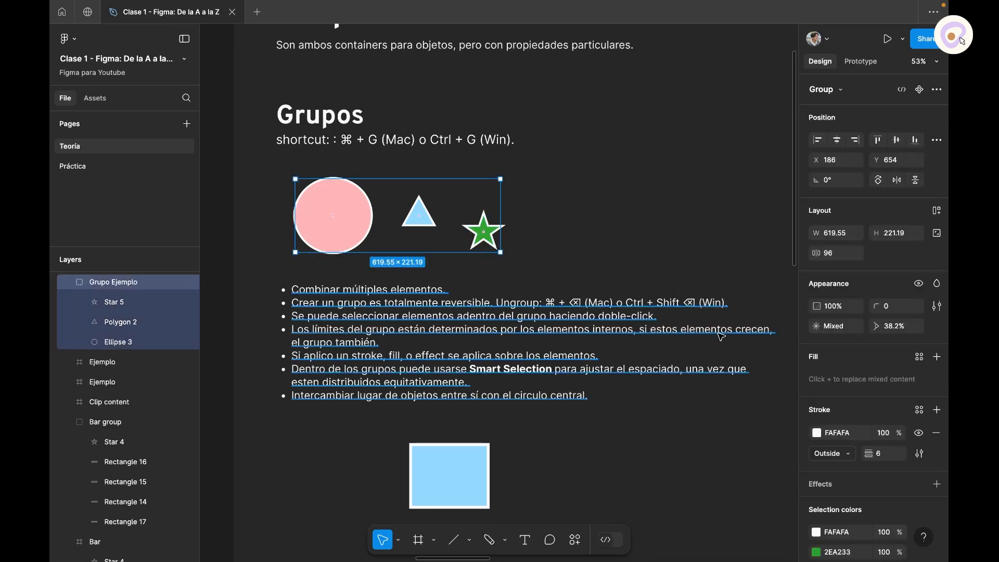
click(936, 358)
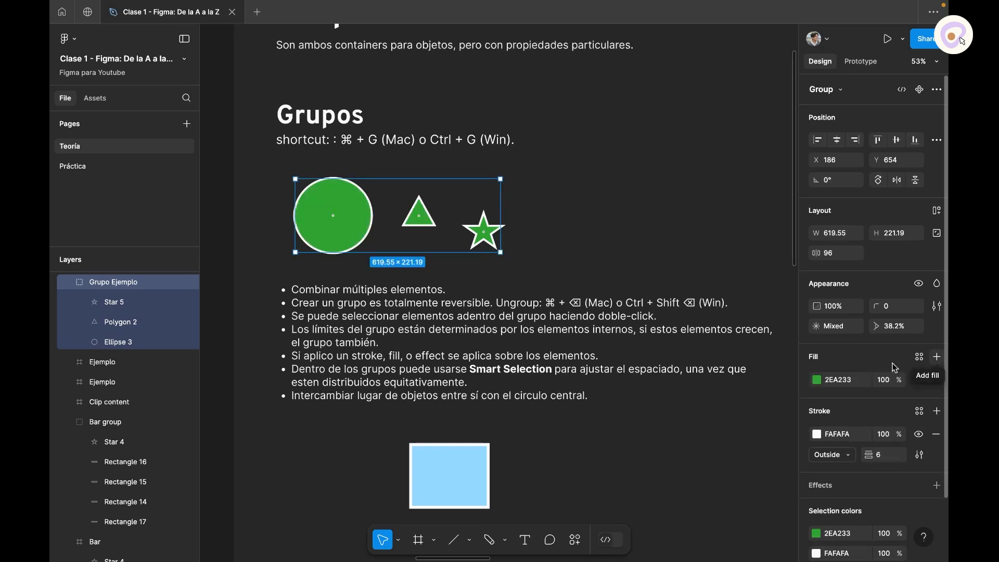
key(Escape)
Step: Enlarge the triangle inside the group to 195 × 204, and further until it overlaps the shortcut text above
double_click(418, 201)
drag(419, 197, 421, 162)
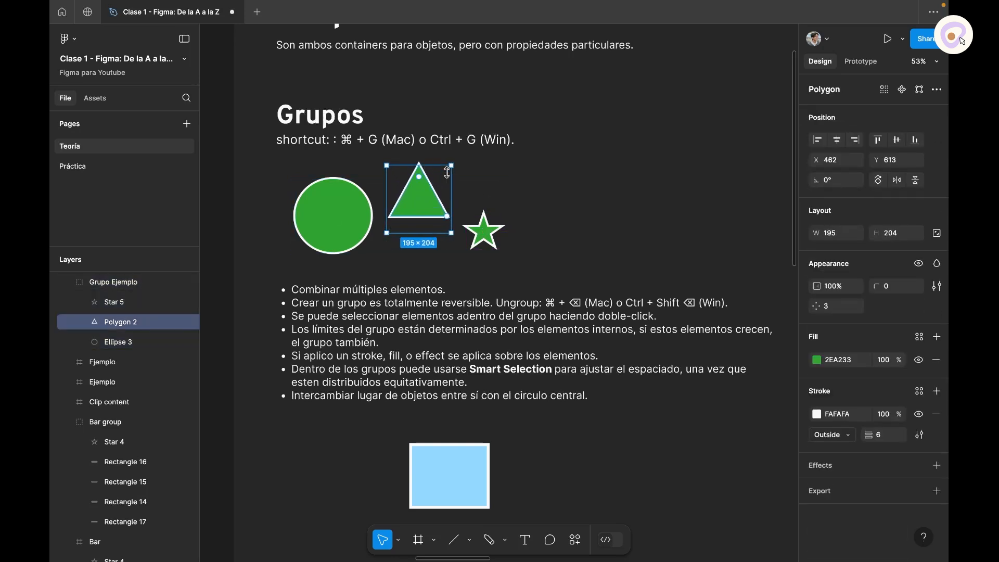
click(553, 201)
click(320, 201)
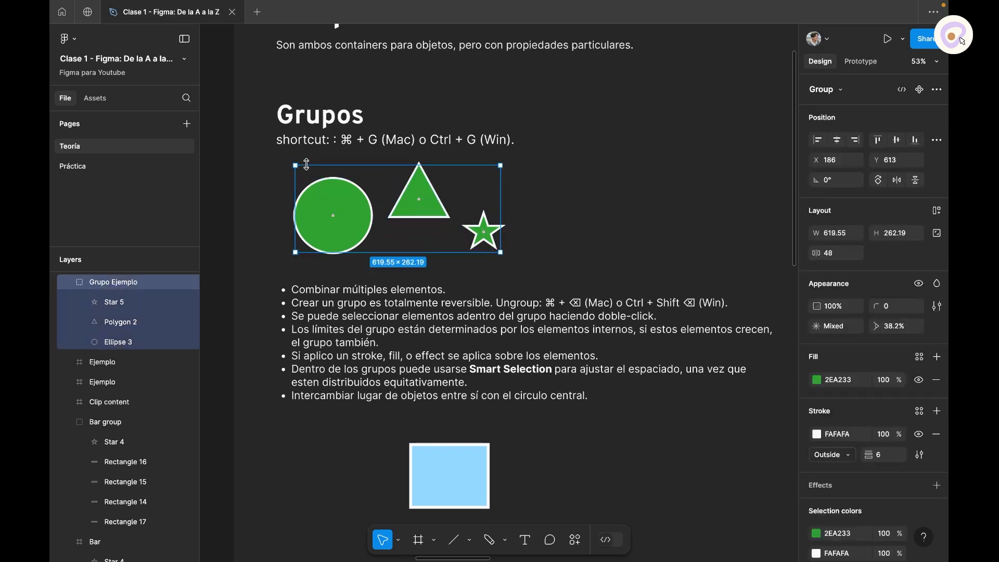
double_click(417, 183)
drag(420, 165, 419, 136)
click(292, 173)
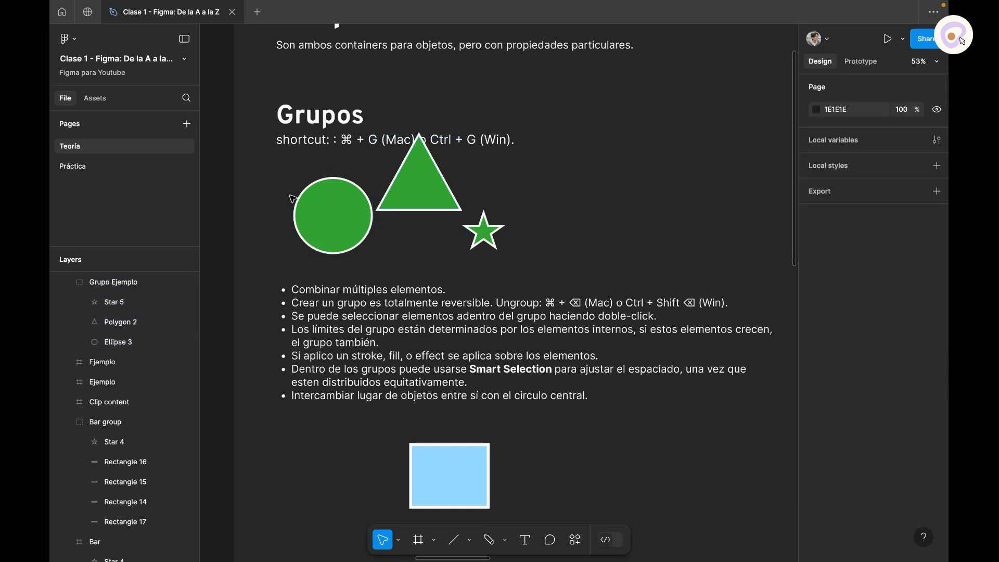
Step: Widen the even horizontal spacing between the group's circle, triangle and star to 154
click(333, 202)
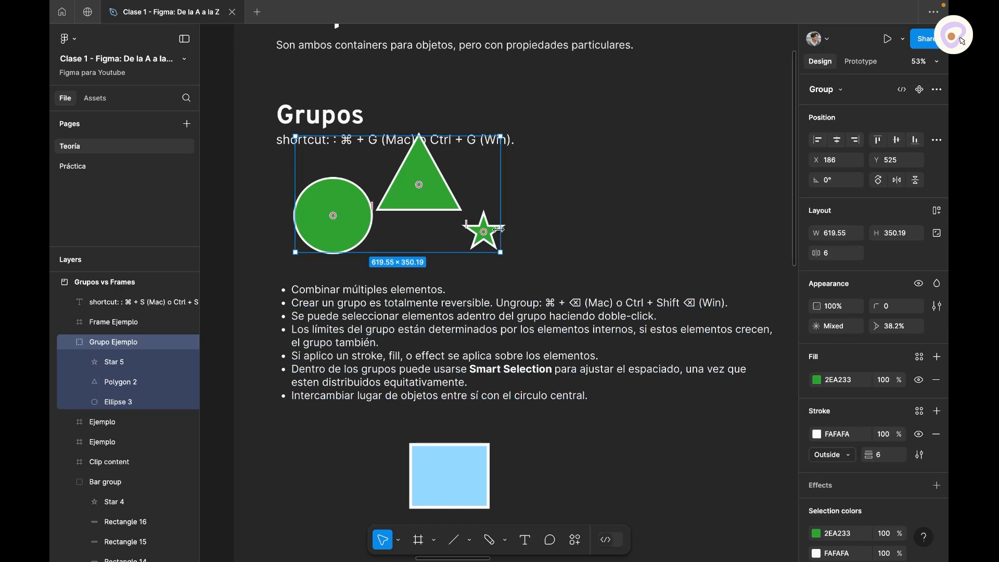
scroll(497, 229, down, 1)
drag(463, 223, 544, 211)
scroll(544, 211, up, 5)
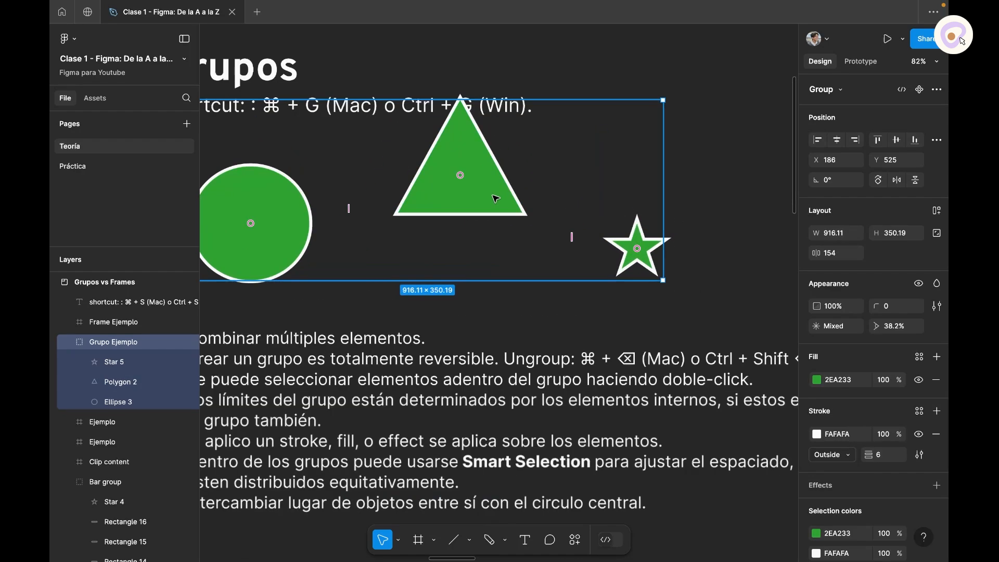
Step: Move the triangle down below the shortcut text and reduce the spacing between the group's shapes to 78
click(524, 189)
drag(525, 189, 523, 227)
click(632, 250)
click(672, 255)
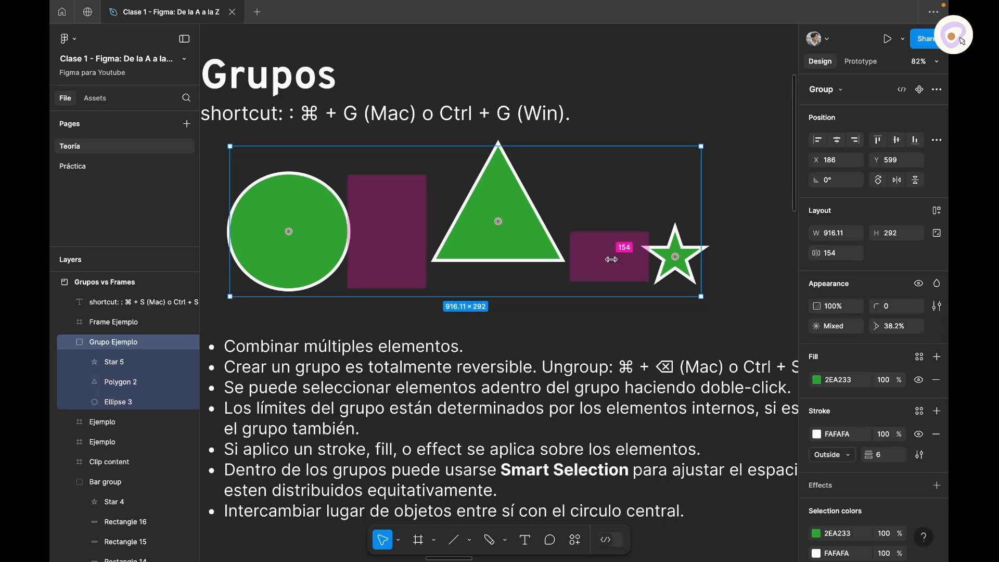
drag(606, 259, 587, 259)
drag(818, 252, 584, 250)
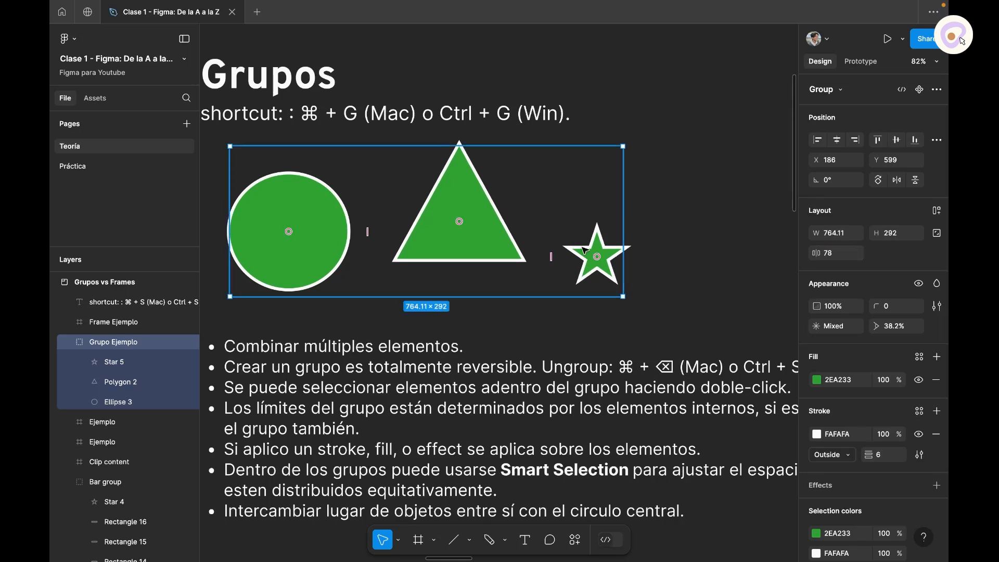
Step: Move the triangle inside the group down and close against the circle, making the spacing uneven
click(483, 183)
drag(483, 182, 424, 223)
click(499, 225)
click(474, 239)
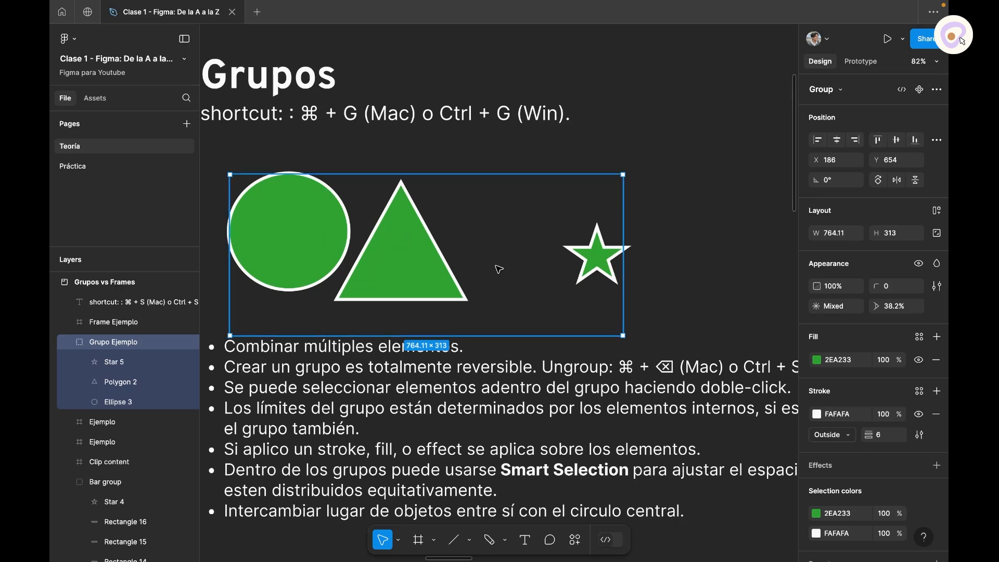
Step: Distribute the horizontal spacing of the shapes in the group evenly
click(937, 141)
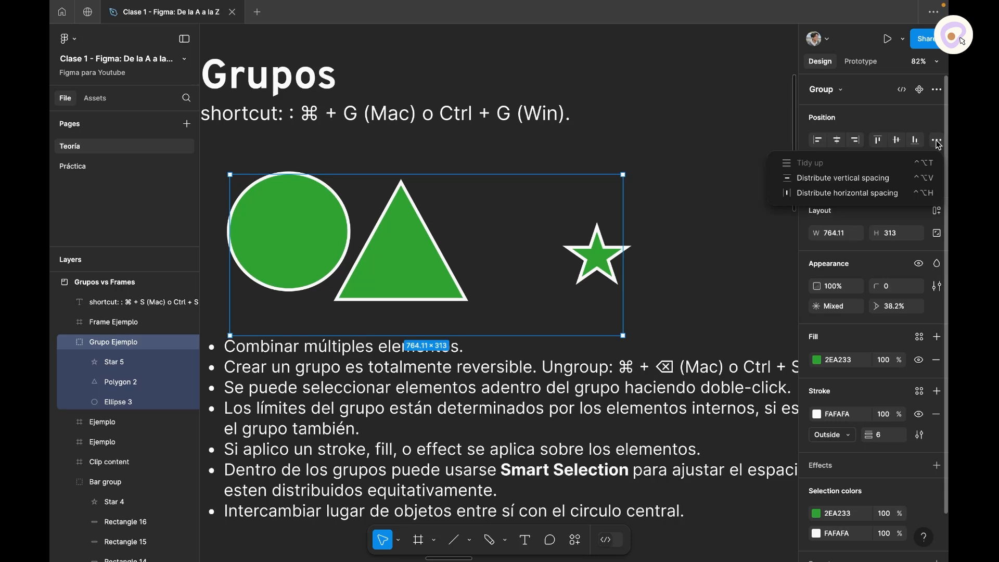
click(937, 142)
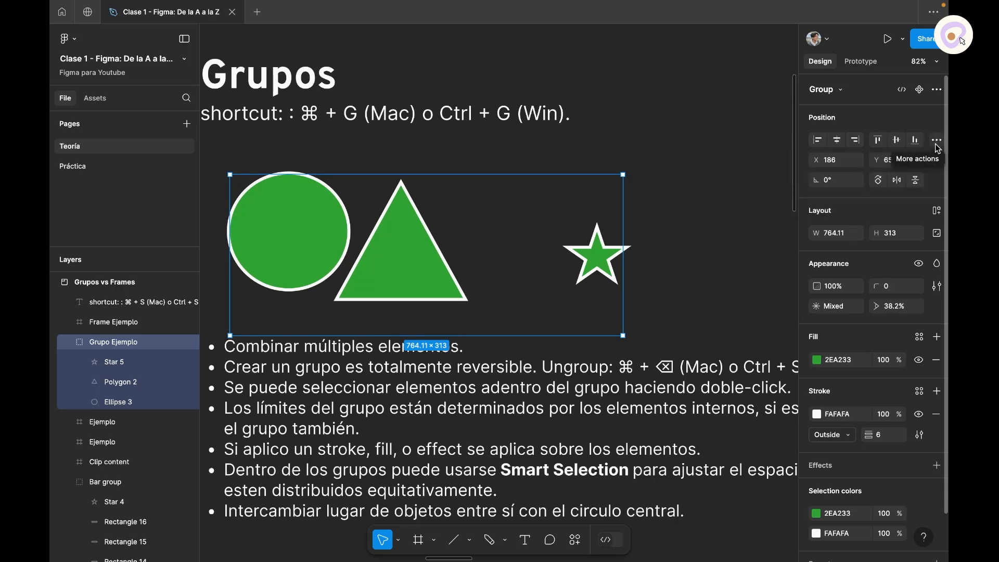
click(936, 146)
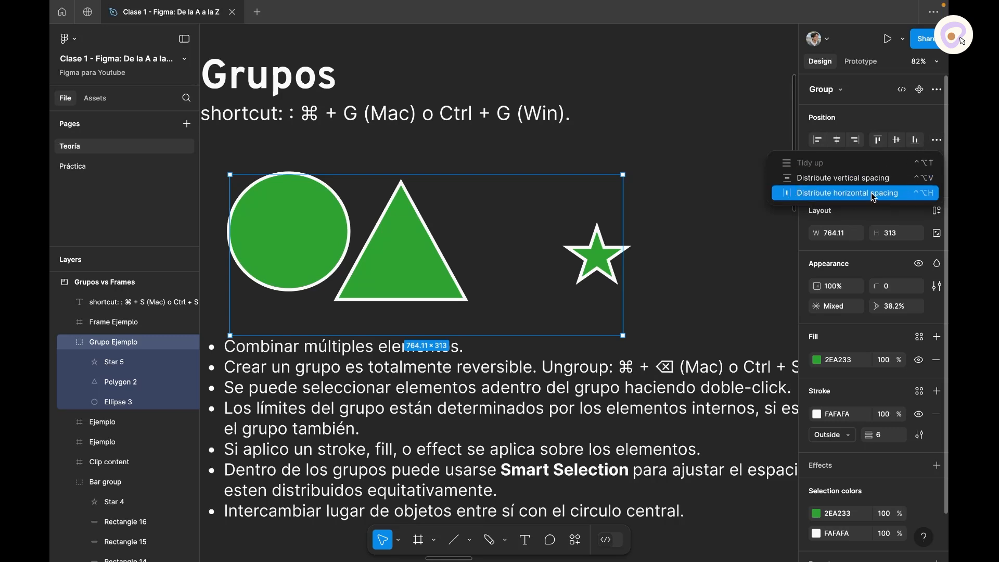
click(841, 195)
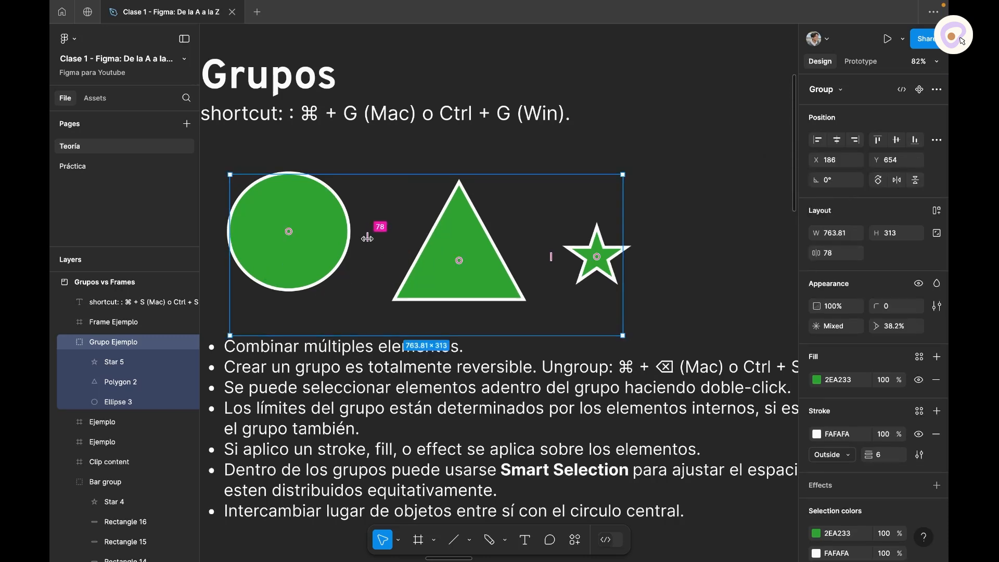
Step: Widen the group's spacing to 144 and swap its shapes into the order star, circle, triangle
mouse_move(367, 237)
drag(366, 237, 388, 236)
drag(494, 260, 621, 261)
drag(448, 257, 257, 259)
drag(416, 229, 614, 256)
drag(429, 260, 604, 258)
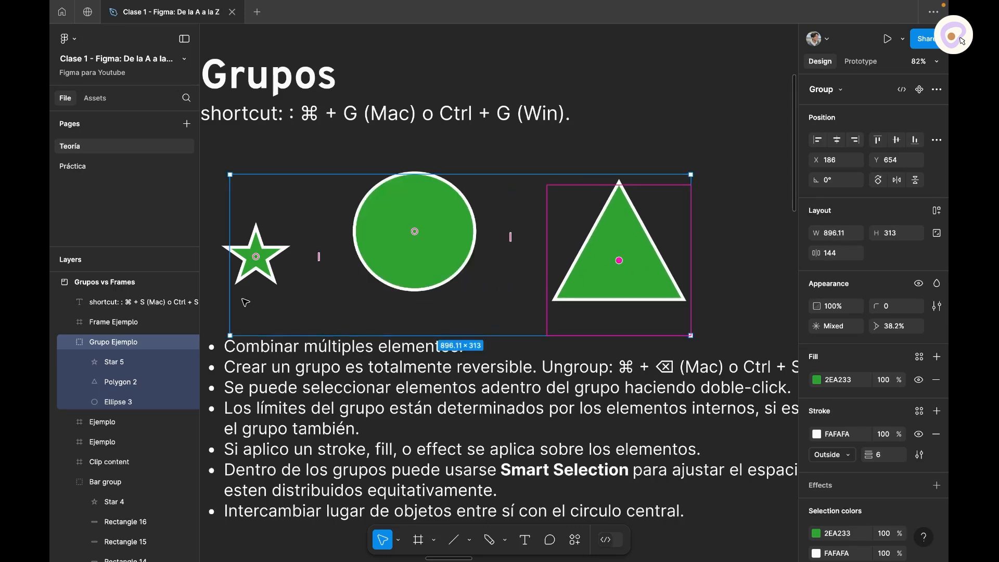
Step: Widen the group containing the blue rectangle and the "Estudiando UX" text
scroll(539, 306, down, 3)
click(539, 306)
scroll(536, 281, down, 10)
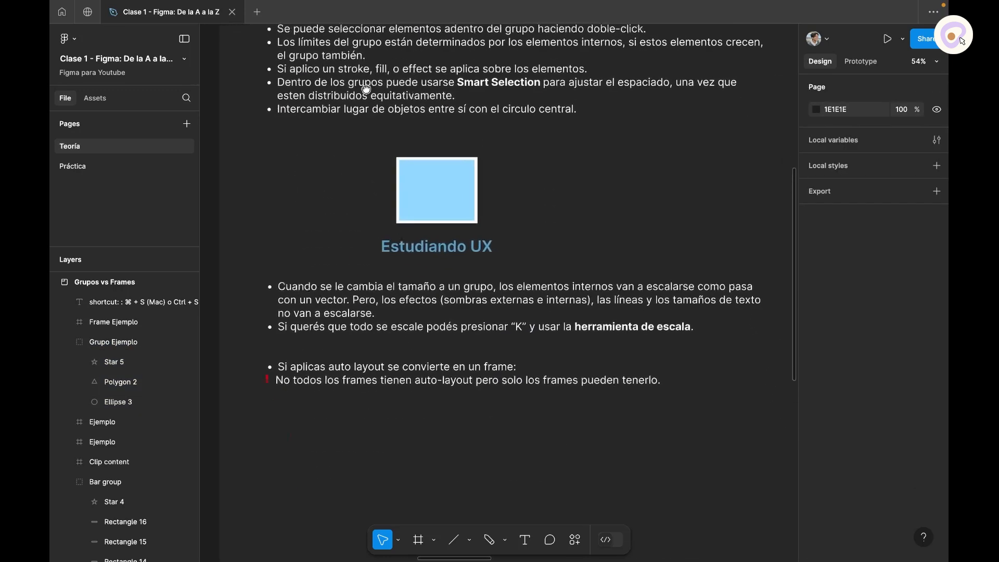
click(434, 195)
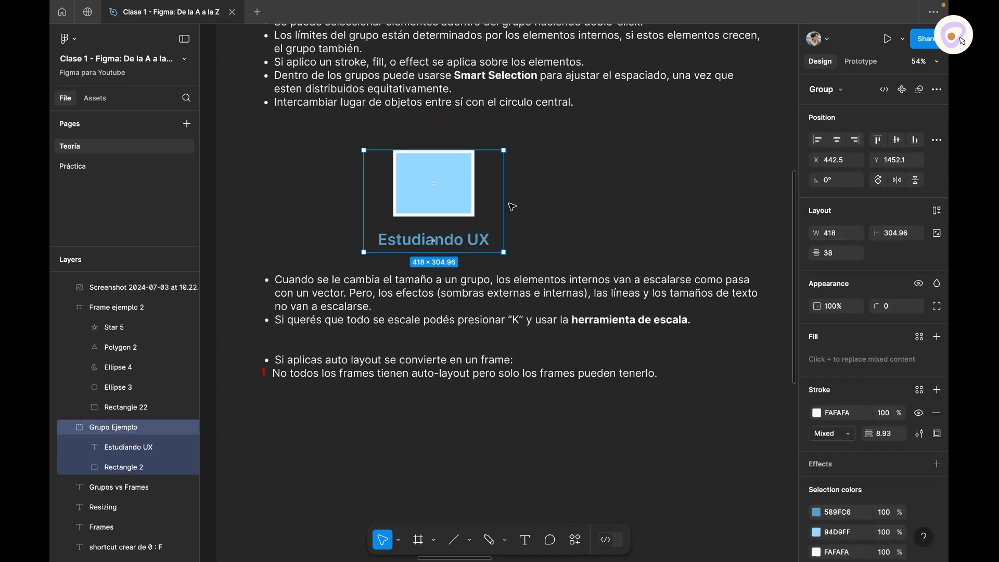
drag(503, 199, 529, 184)
Step: Narrow the group of star, circle and triangle to a width of 884
scroll(528, 209, up, 8)
click(526, 212)
mouse_move(578, 205)
mouse_down()
mouse_move(749, 204)
mouse_move(574, 203)
mouse_up()
scroll(445, 302, down, 5)
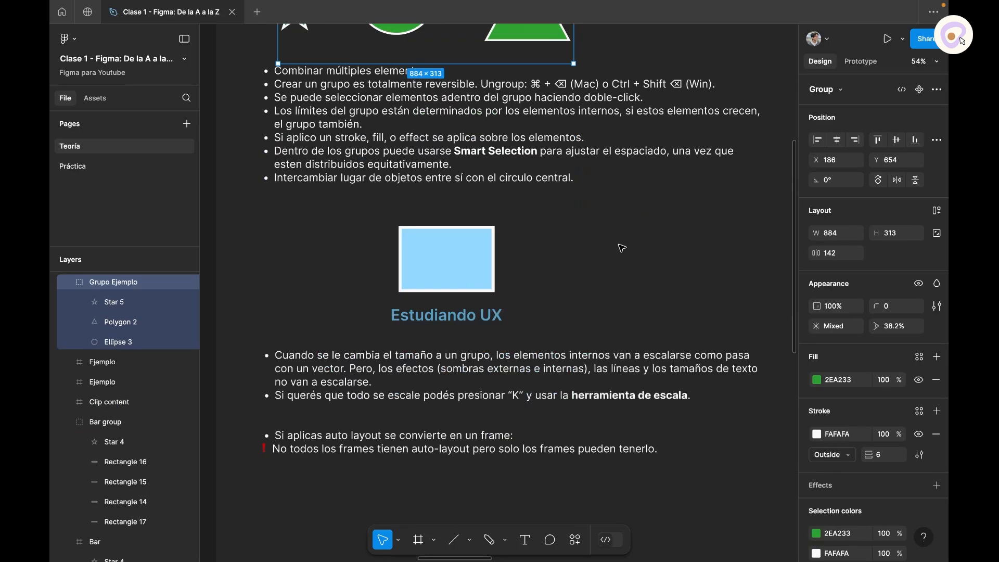
Step: Narrow the "Estudiando UX" group to a width of 395.5 and scale it proportionally to 419 × 323.08 with the Scale tool
click(411, 315)
drag(530, 295, 496, 290)
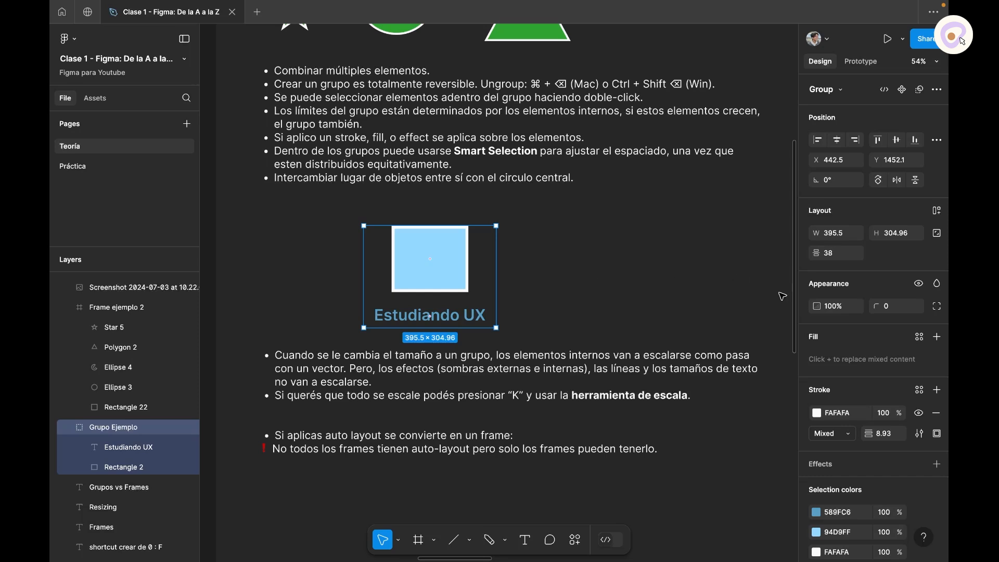
key(k)
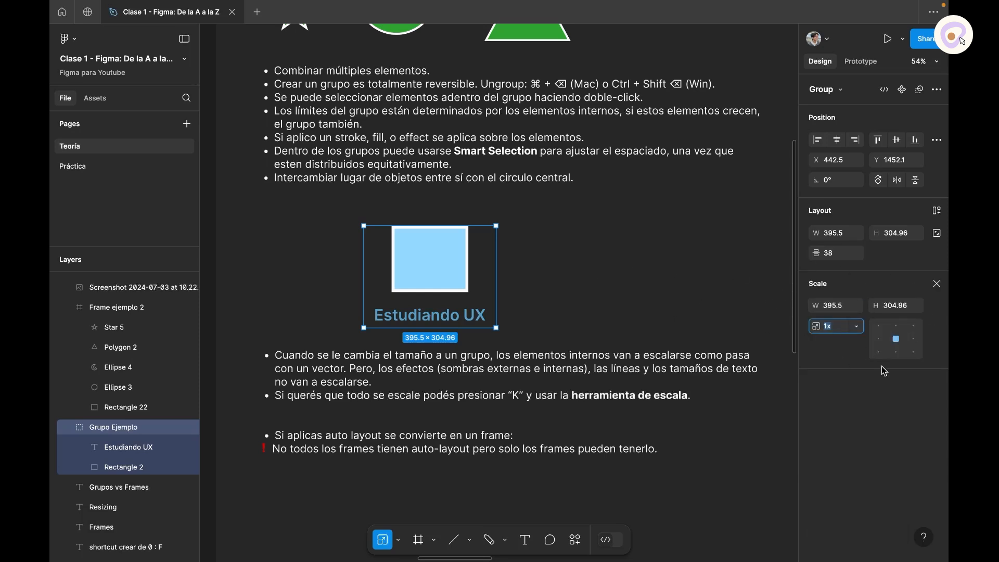
drag(815, 305, 754, 312)
click(940, 285)
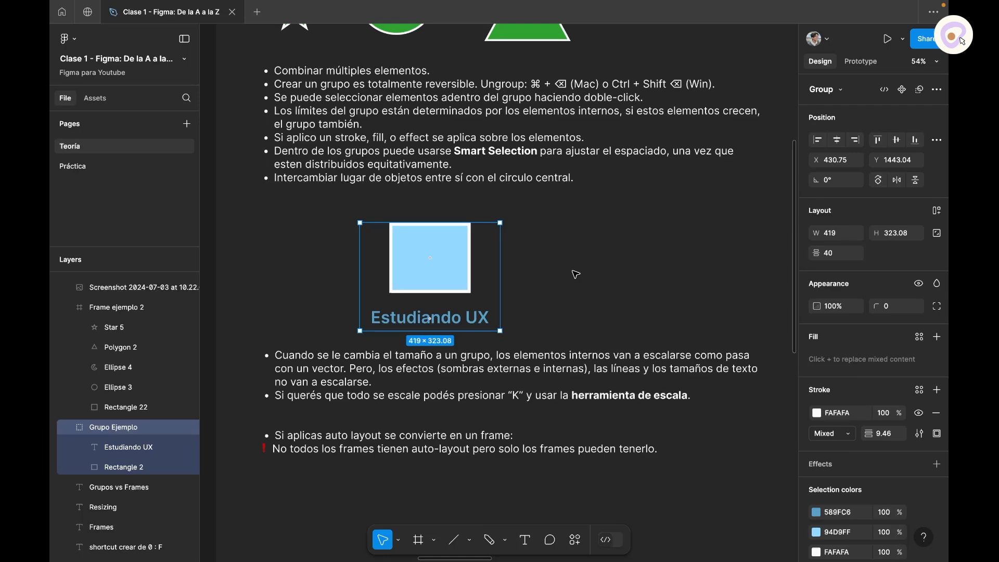
Step: Go to the Frames section and remove the frame around the purple square, pink circle and yellow arc
scroll(576, 274, down, 3)
click(660, 234)
drag(662, 247, 296, 106)
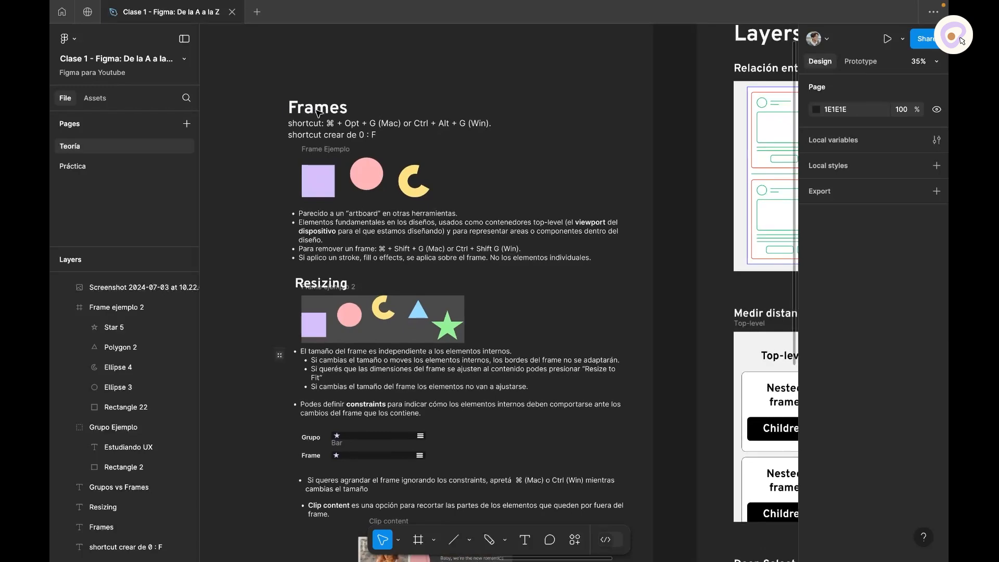
scroll(282, 152, up, 3)
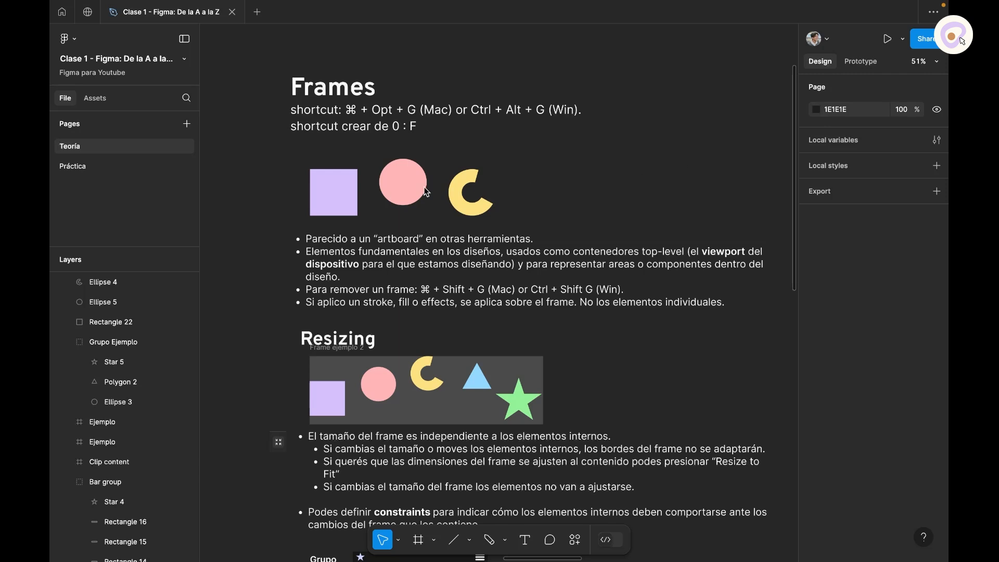
Step: Wrap the purple square, pink circle and yellow arc in the Frames section in a new frame
click(339, 206)
click(323, 191)
shift+click(400, 190)
shift+click(456, 196)
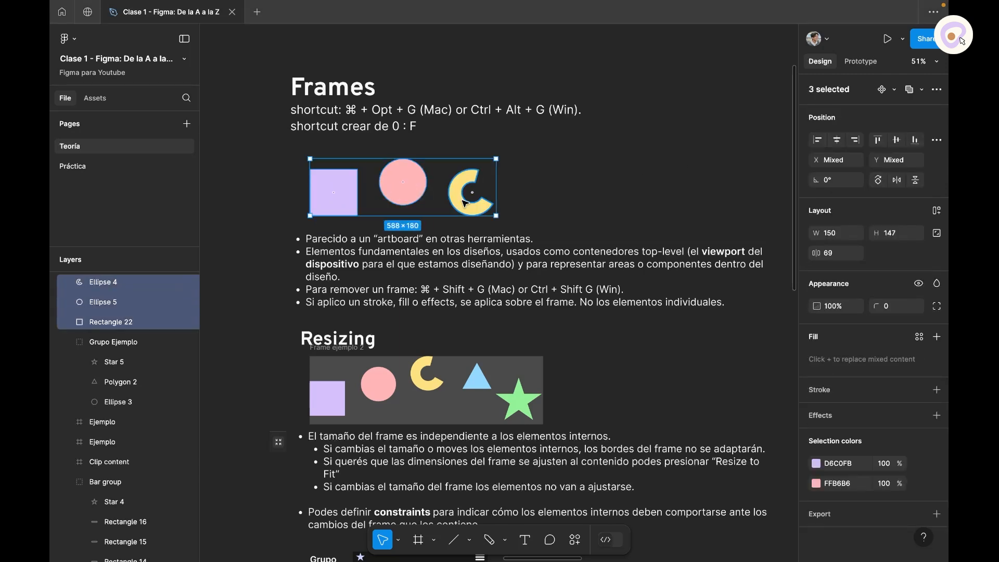
right_click(457, 196)
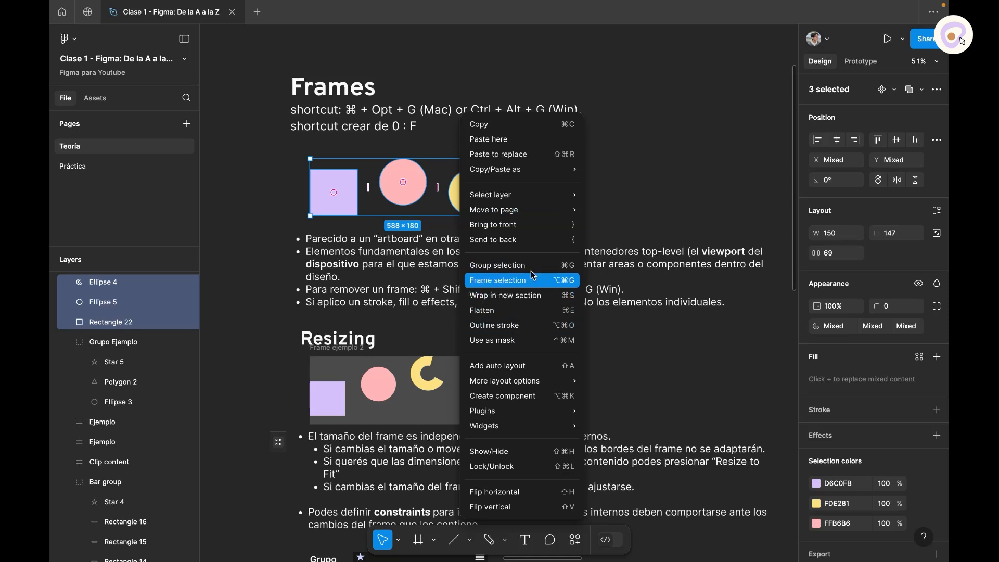
click(496, 286)
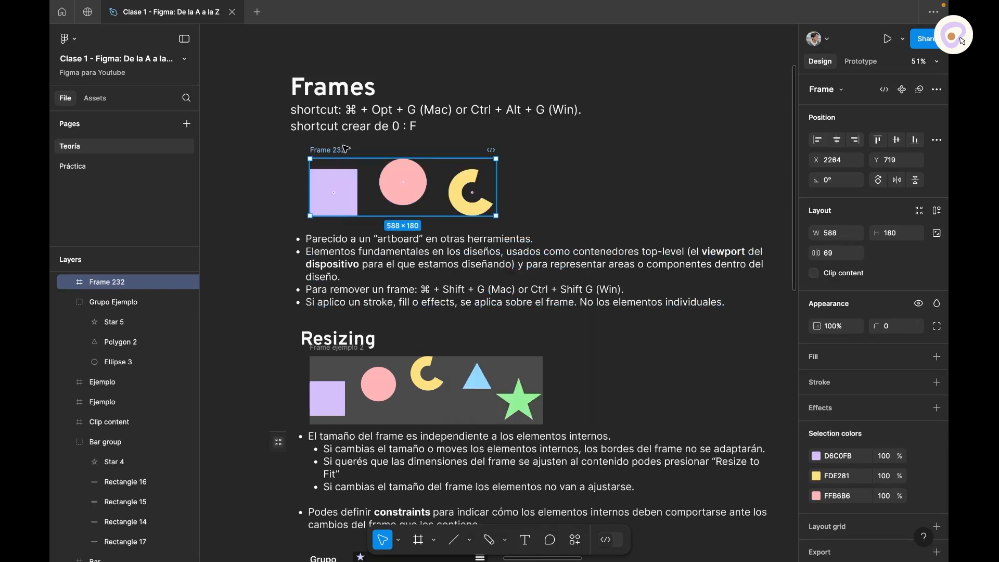
Step: Rename the new frame "Frame Ejemplo" and give it a white FFFFFF fill
double_click(107, 282)
text(Frame Ejemplo)
key(Return)
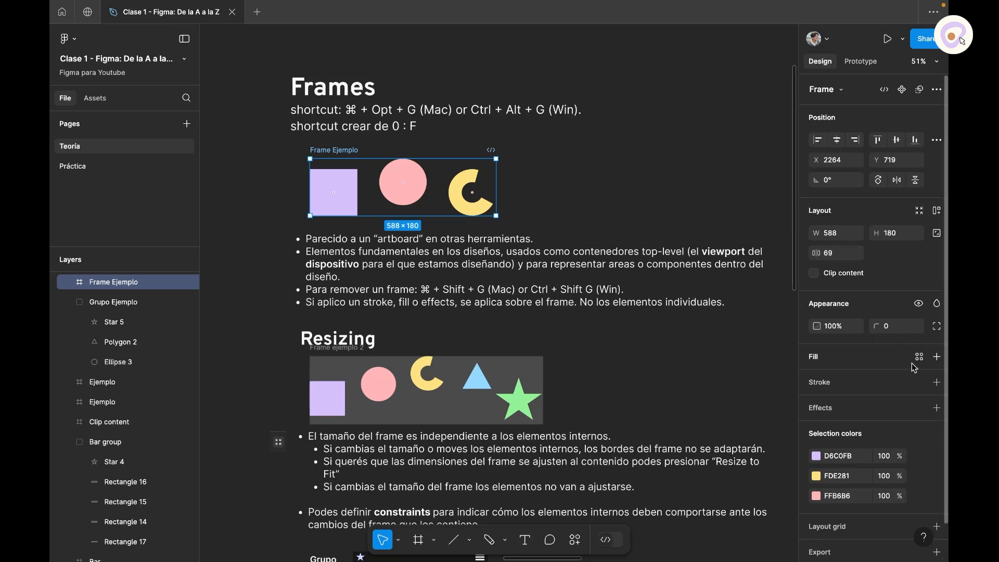
click(935, 358)
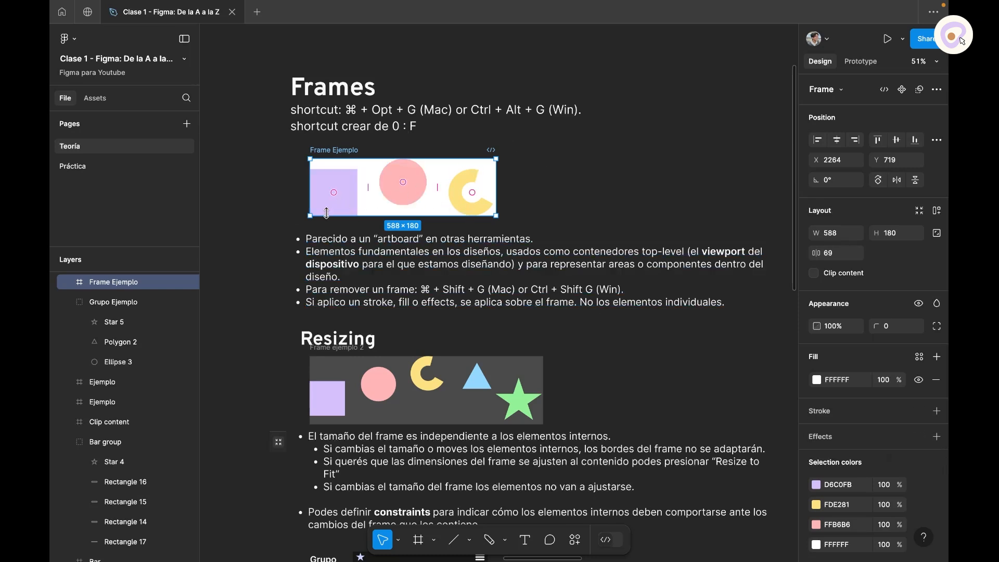
Step: Enlarge the green star in Frame ejemplo 2 so that it extends past the frame's edges
scroll(597, 151, down, 4)
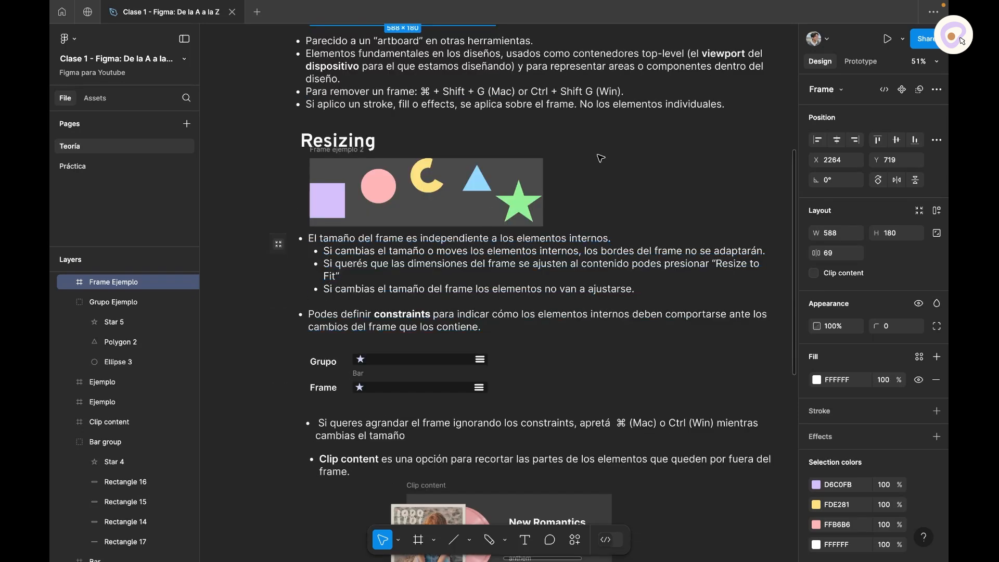
click(607, 165)
click(343, 163)
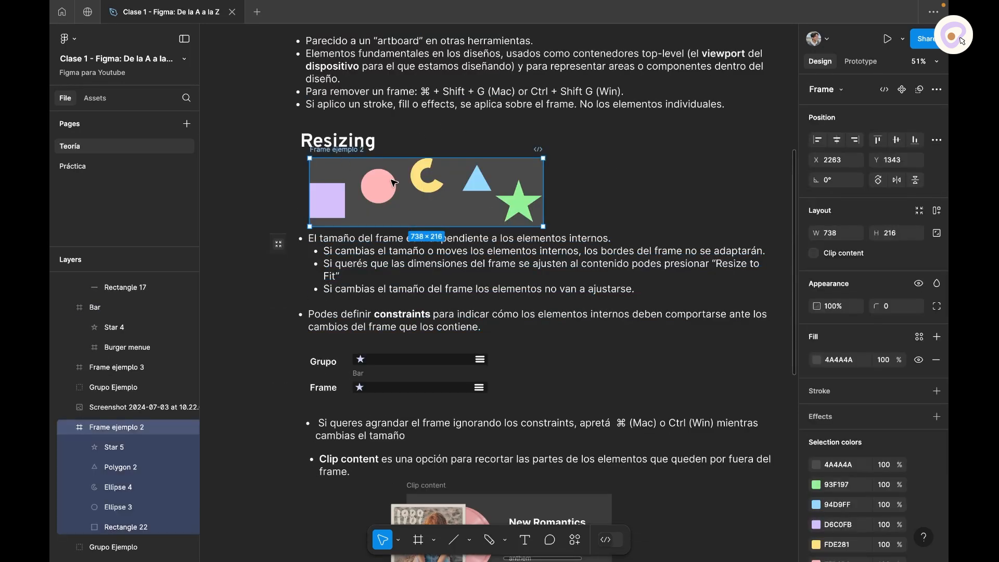
drag(542, 188, 592, 200)
click(532, 200)
click(645, 192)
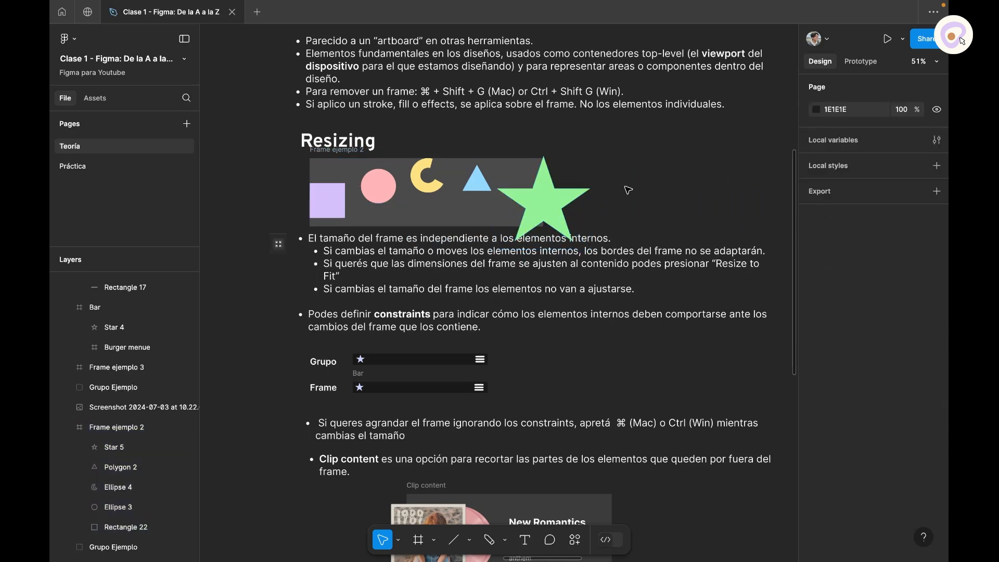
Step: Resize Frame ejemplo 2 to fit its contents, and undo both this and the star's enlargement
click(319, 156)
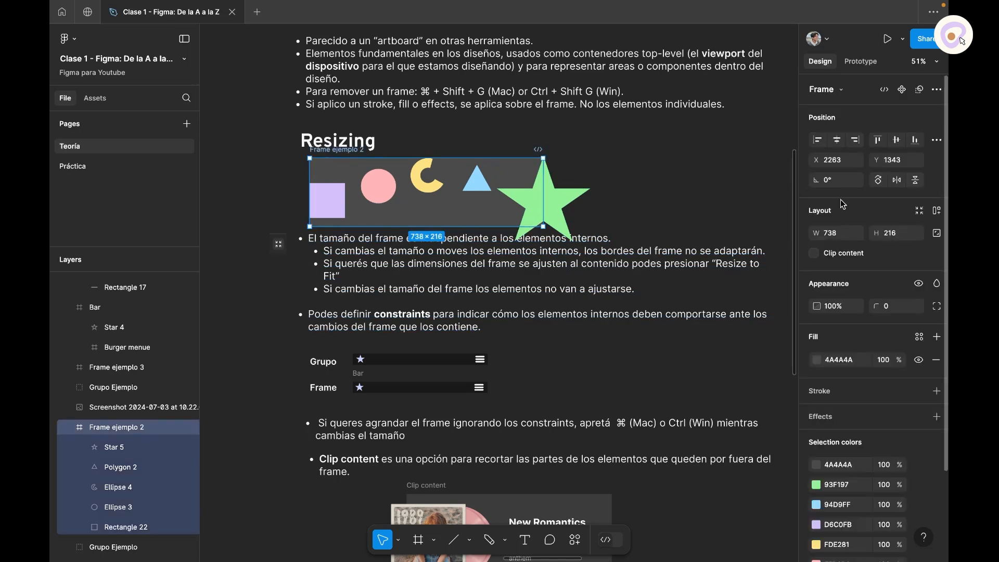
click(919, 213)
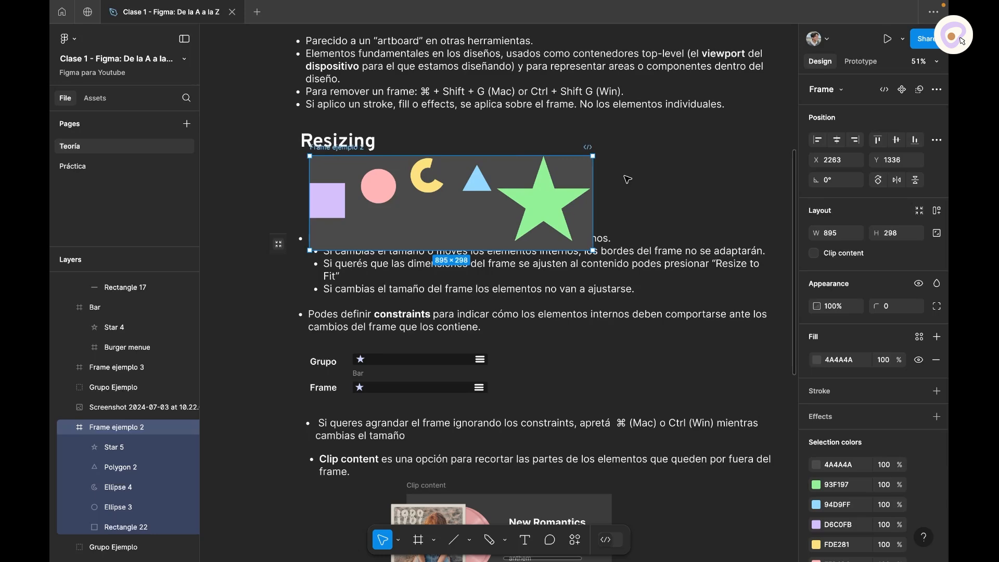
key(super+z)
key(super+z)
key(super+z)
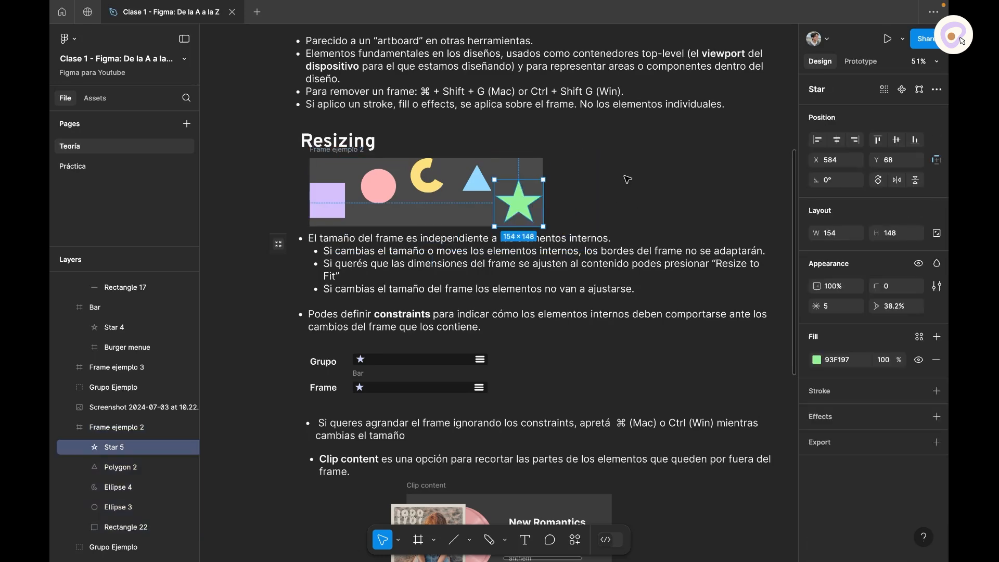
click(627, 180)
Step: Go to the constraints example and widen the Bar group in the Grupo row to 852
scroll(632, 198, right, 2)
scroll(632, 198, down, 1)
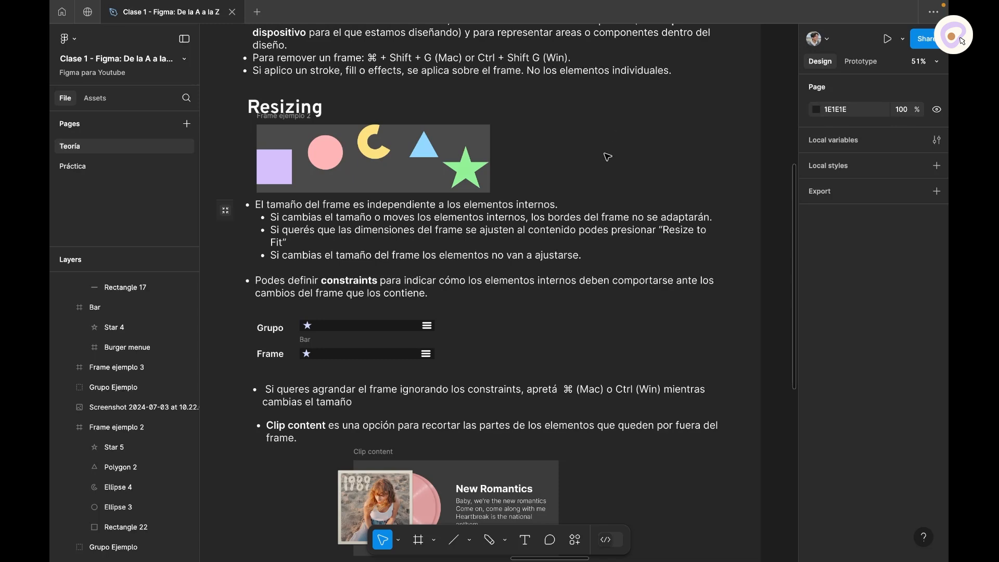
scroll(608, 182, down, 2)
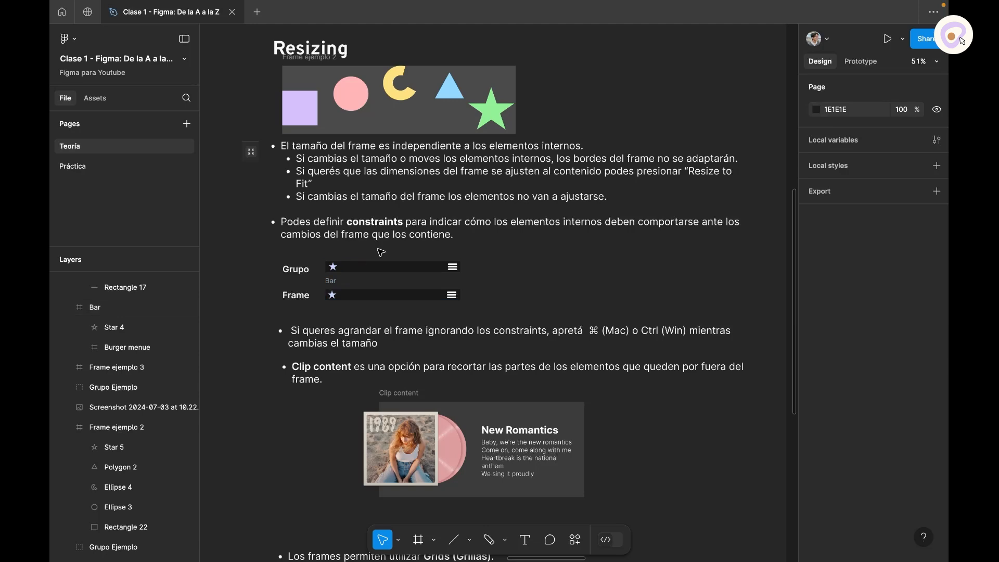
scroll(379, 249, up, 2)
drag(570, 280, 560, 280)
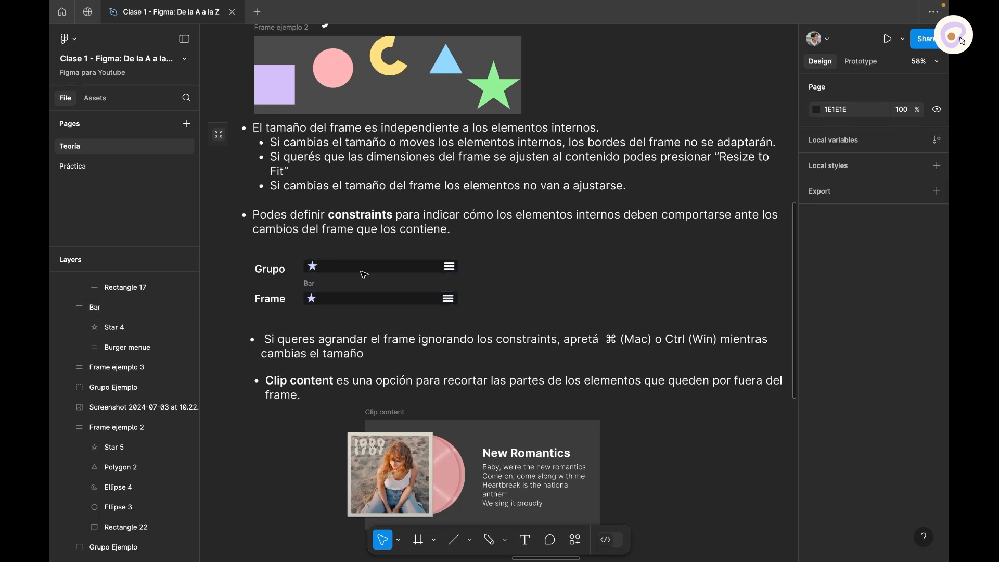
scroll(260, 295, up, 3)
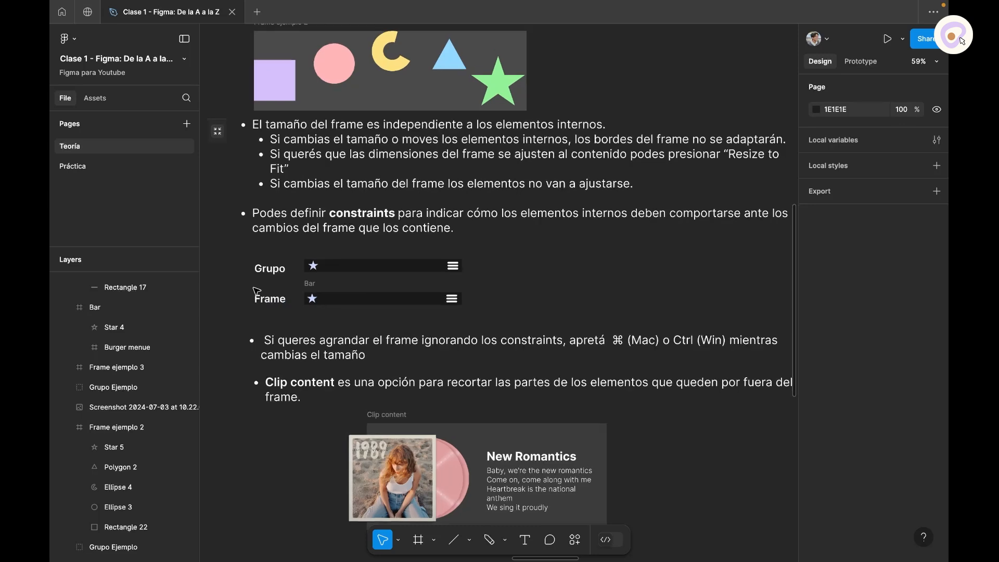
click(344, 257)
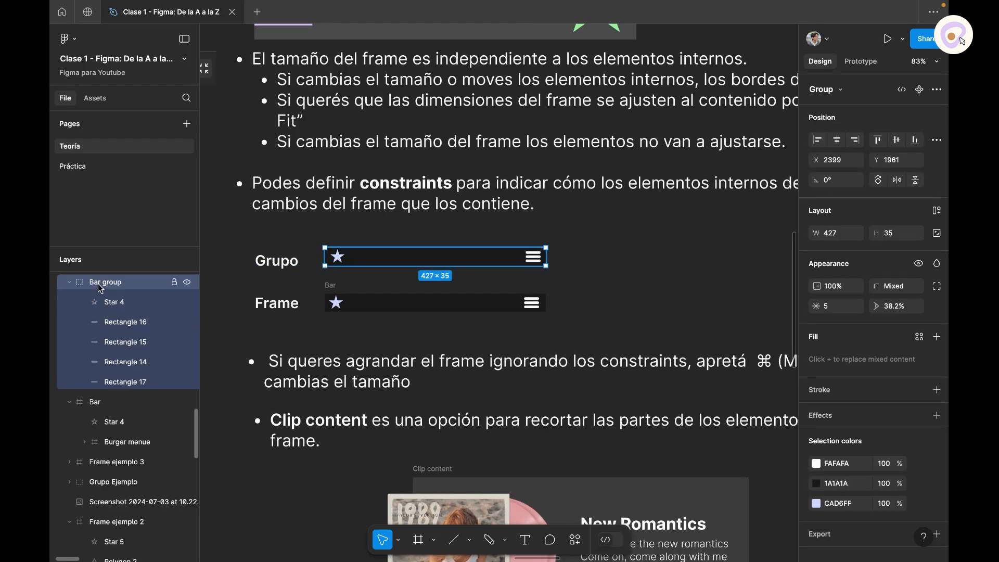
click(341, 289)
click(342, 248)
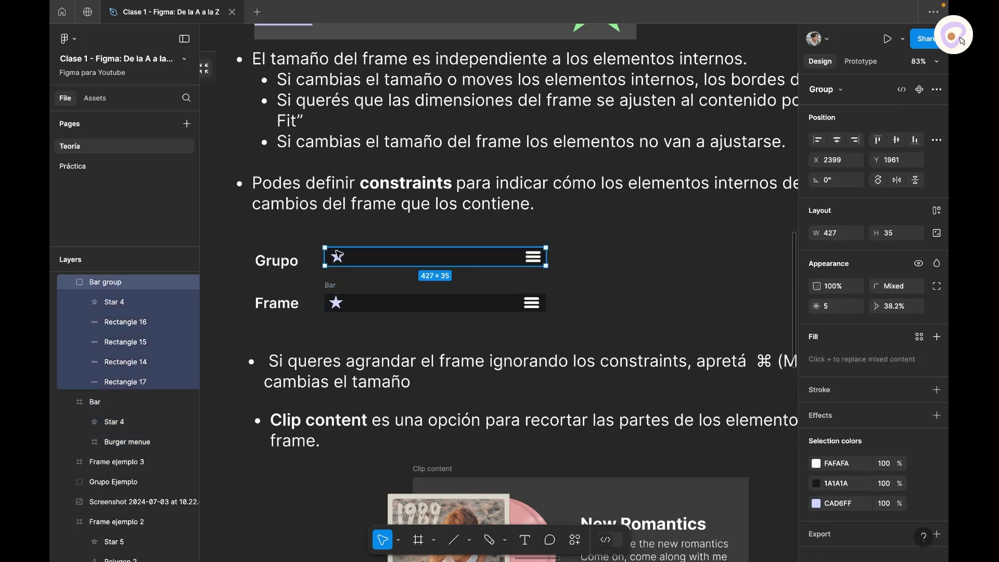
drag(546, 257, 765, 253)
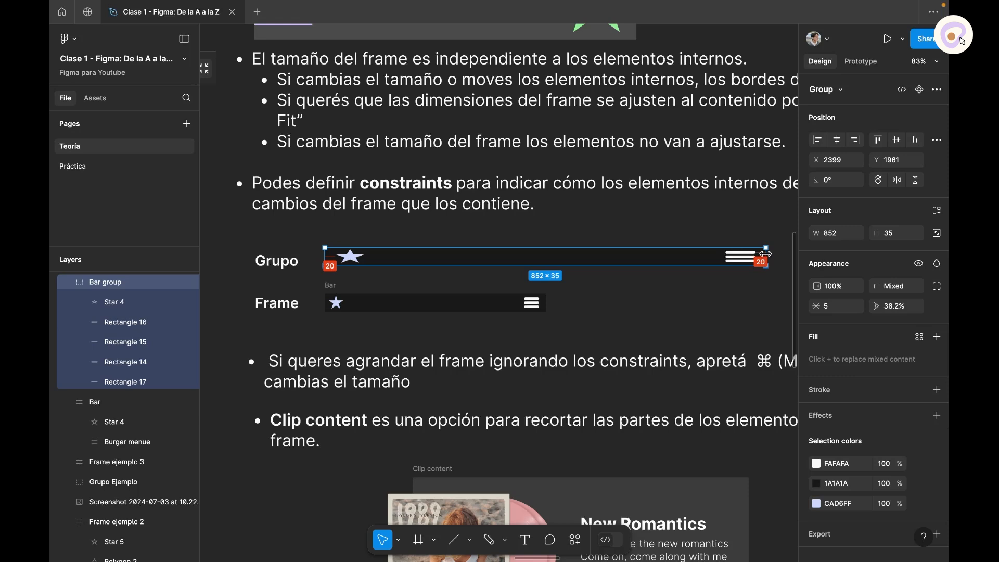
Step: Inspect the sizes of the star and the dark background rectangle inside the widened Bar group
double_click(359, 259)
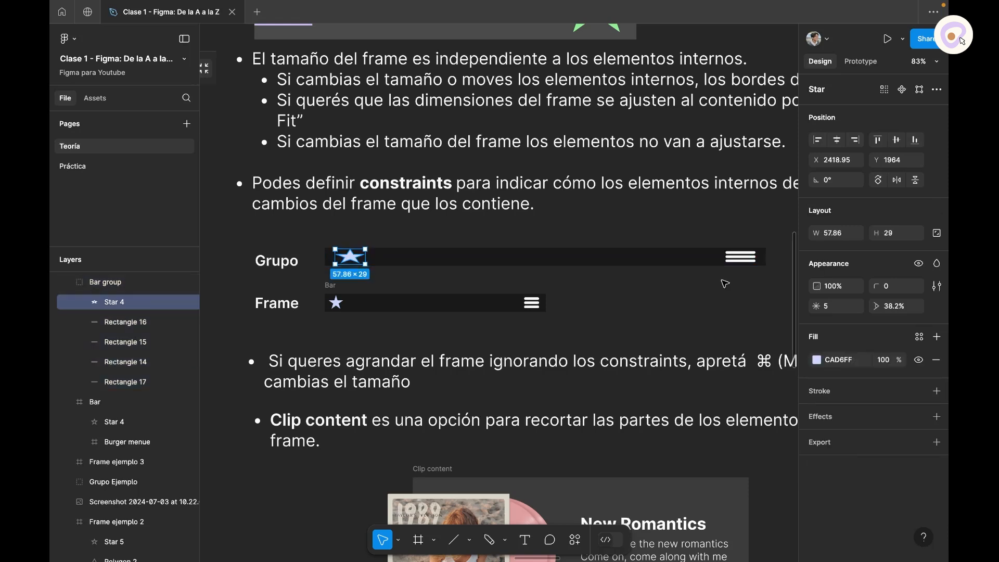
click(636, 264)
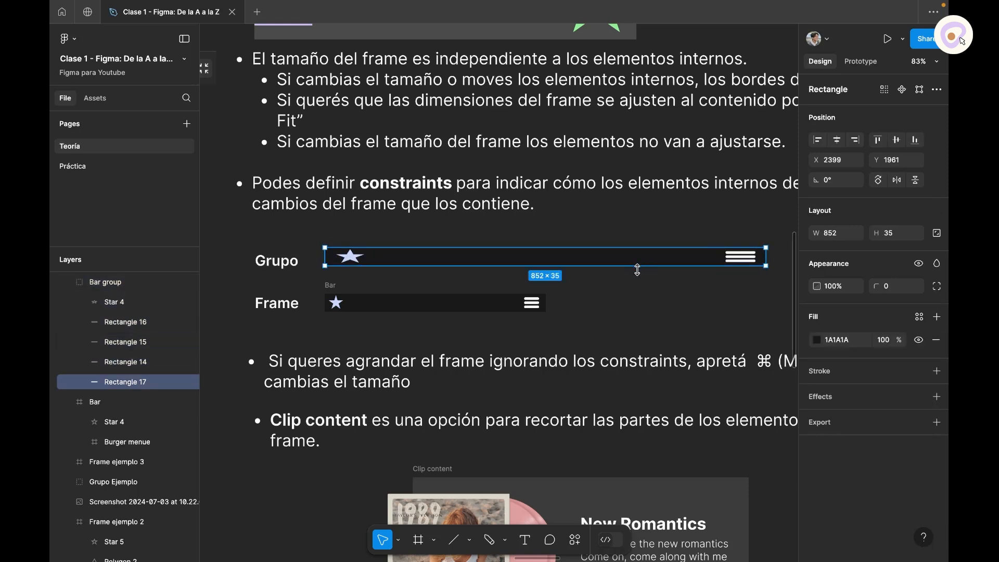
click(627, 285)
Step: Show the constraints of the star inside the Bar frame and review its horizontal options
click(330, 286)
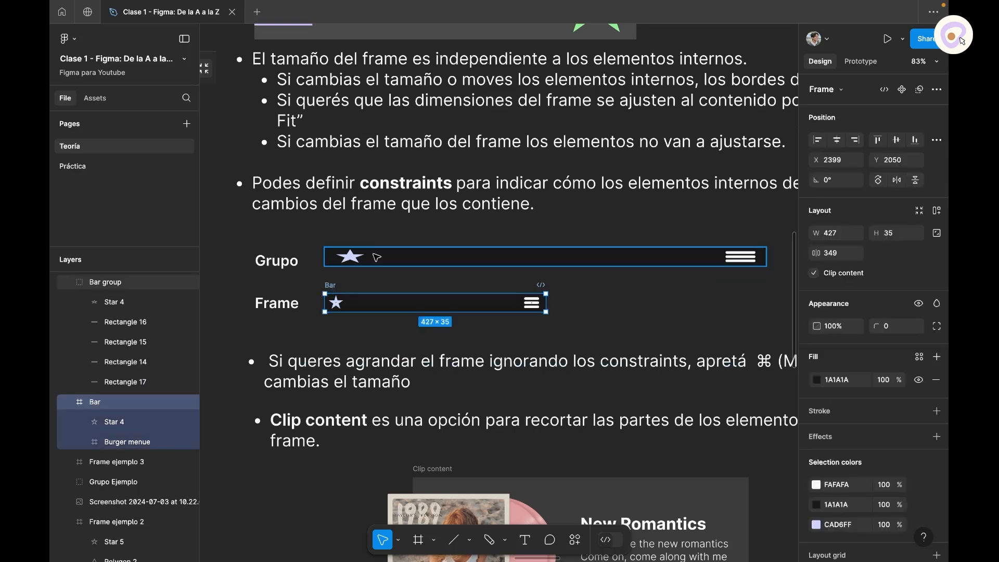
scroll(336, 308, up, 2)
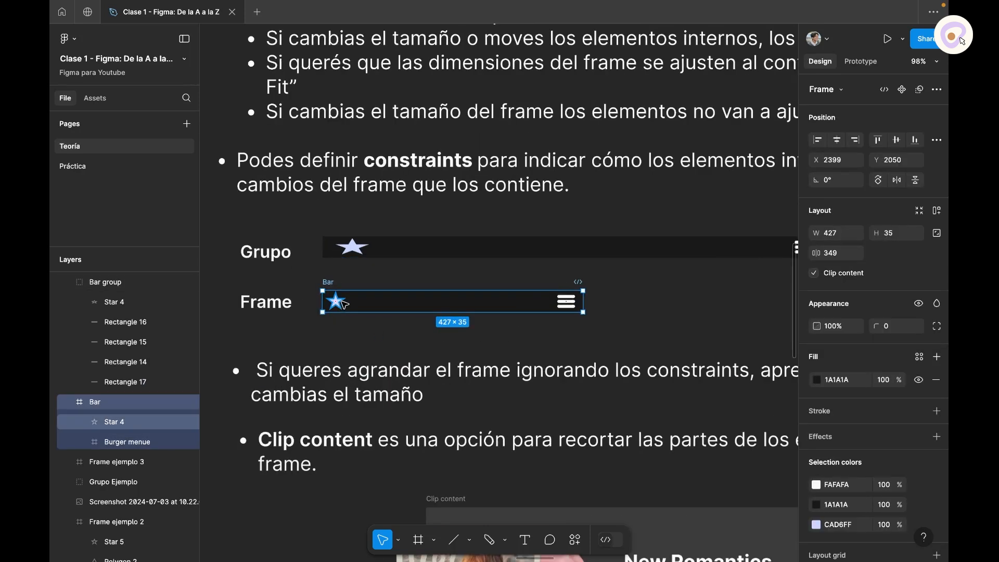
click(344, 303)
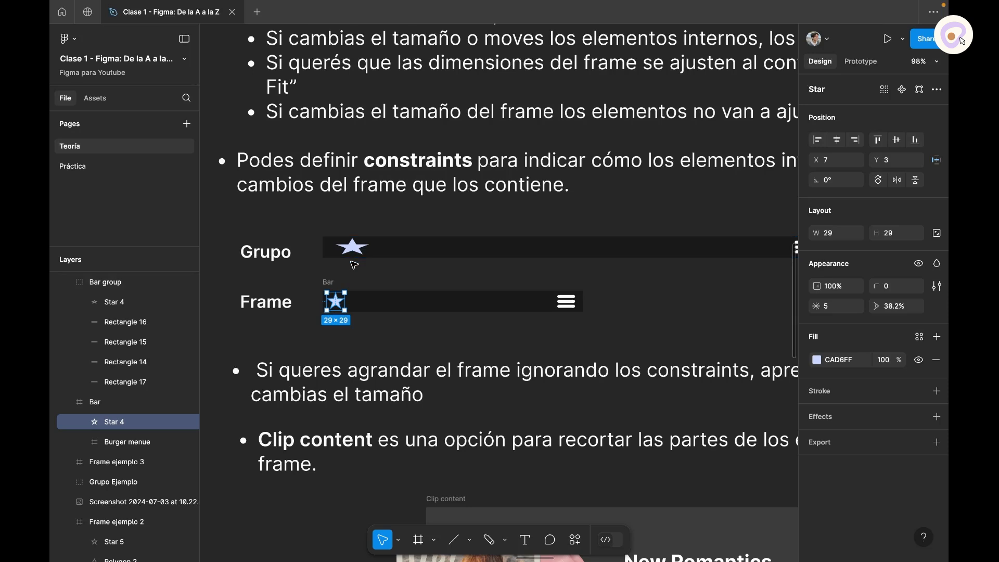
click(936, 161)
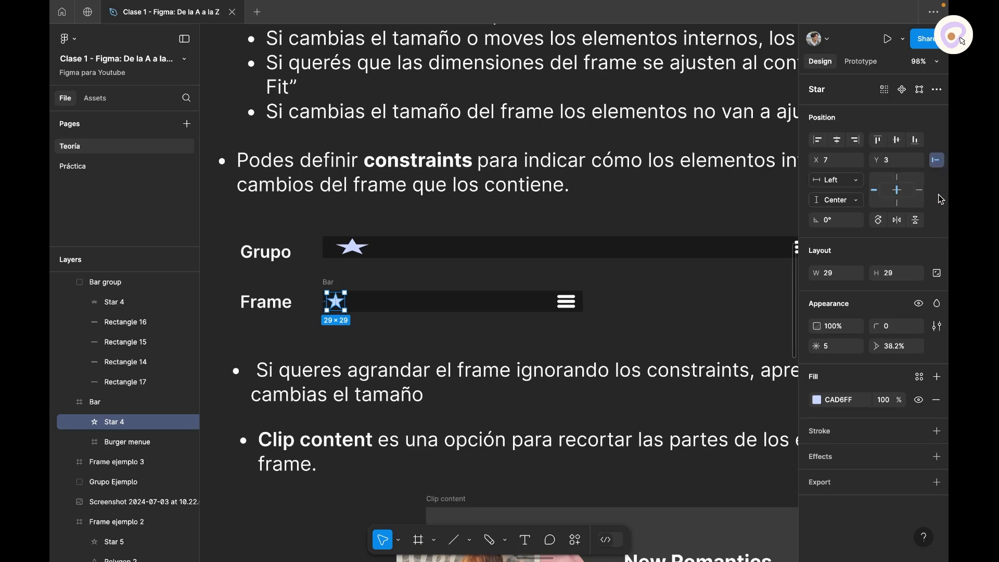
click(836, 180)
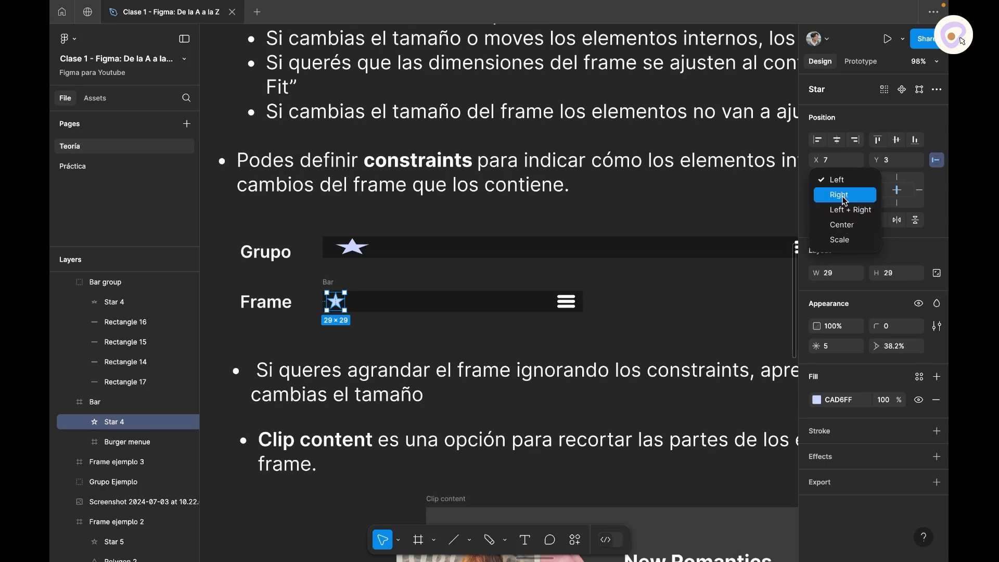
click(941, 192)
click(350, 326)
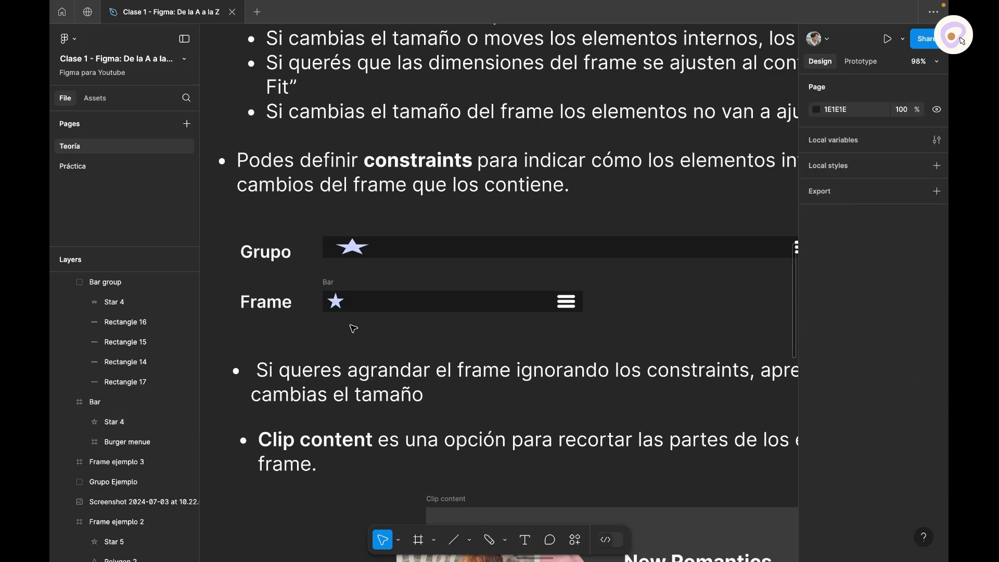
Step: Review the Bar frame star's horizontal and vertical constraint options, keeping Left and Center
scroll(295, 308, up, 4)
click(341, 303)
click(844, 180)
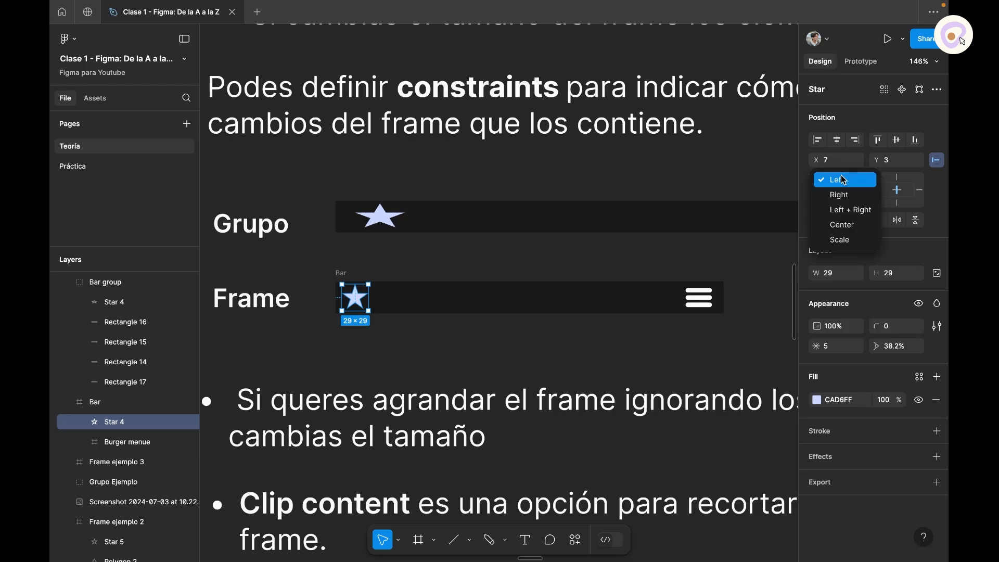
click(841, 185)
click(838, 203)
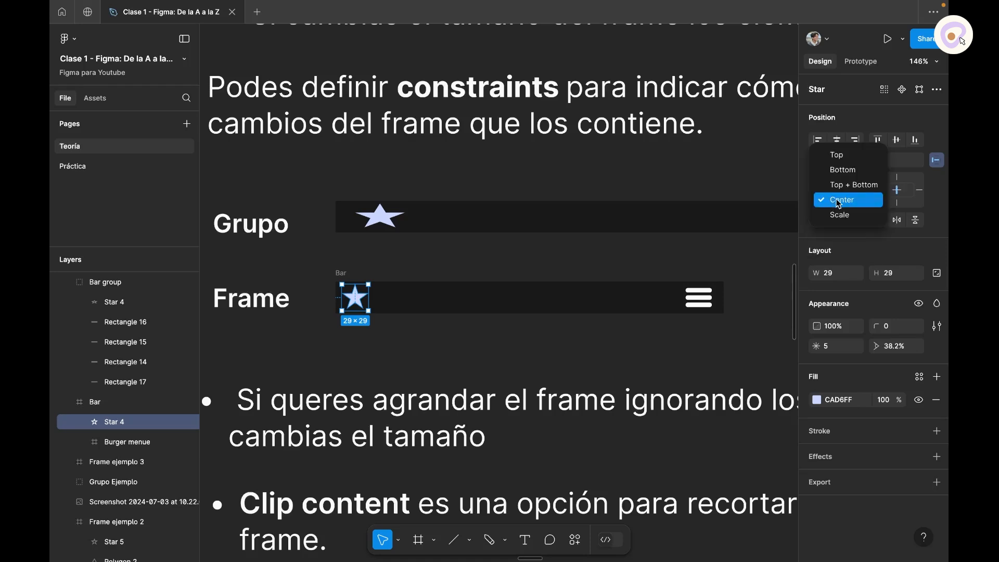
click(934, 238)
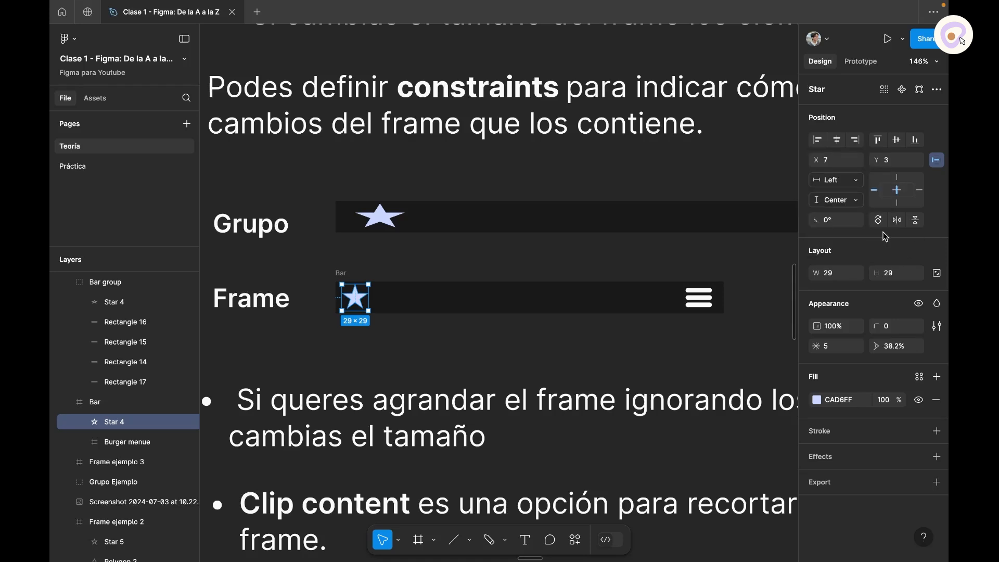
click(844, 203)
click(843, 203)
Step: Review the constraint options of the burger menu in the Bar frame, keeping Right and Center
click(699, 298)
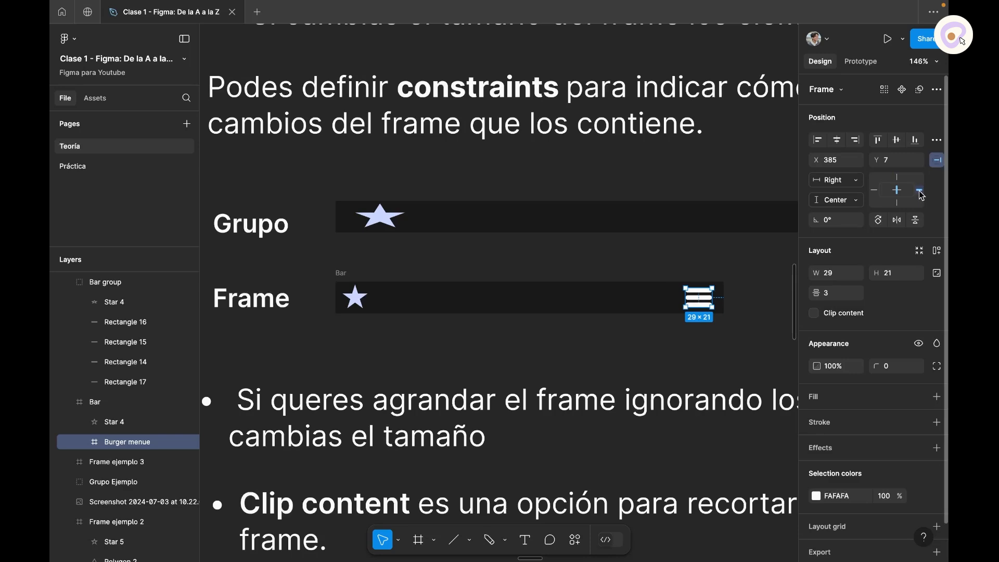
click(820, 183)
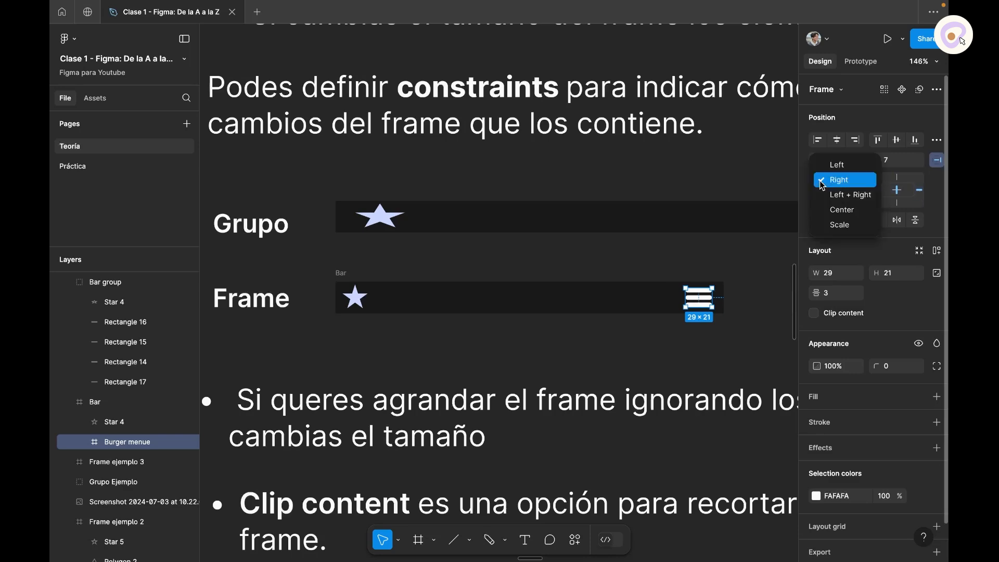
click(823, 183)
click(830, 198)
click(831, 202)
click(371, 276)
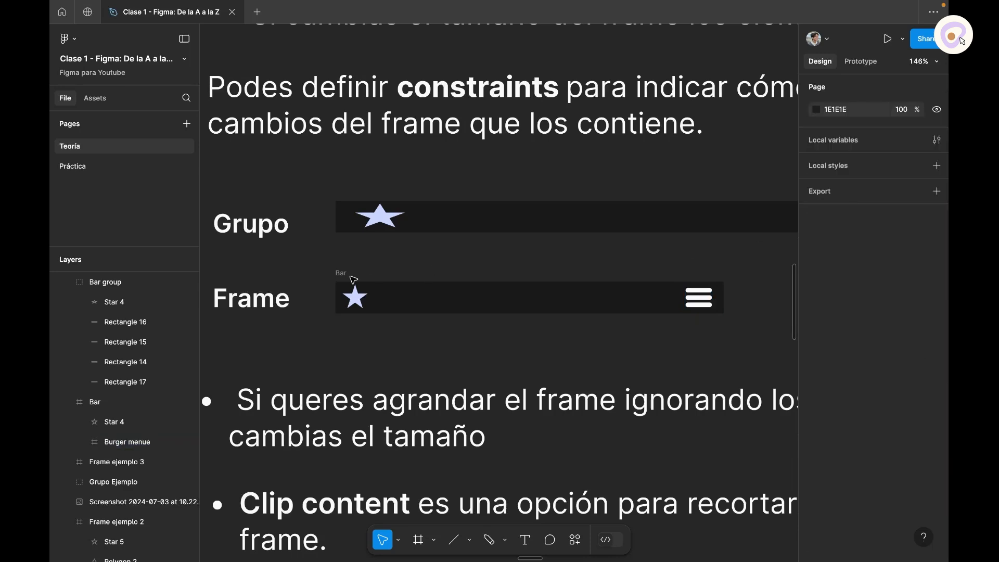
Step: Resize the Bar frame in the Frame row to a width of 405 to test its constraints
click(337, 274)
scroll(419, 260, down, 5)
drag(580, 265, 552, 278)
mouse_move(484, 296)
mouse_down()
mouse_move(483, 339)
mouse_move(483, 297)
mouse_up()
Step: Set the horizontal constraint of the Bar frame's star and burger menu to Center, and select the Bar frame
click(536, 285)
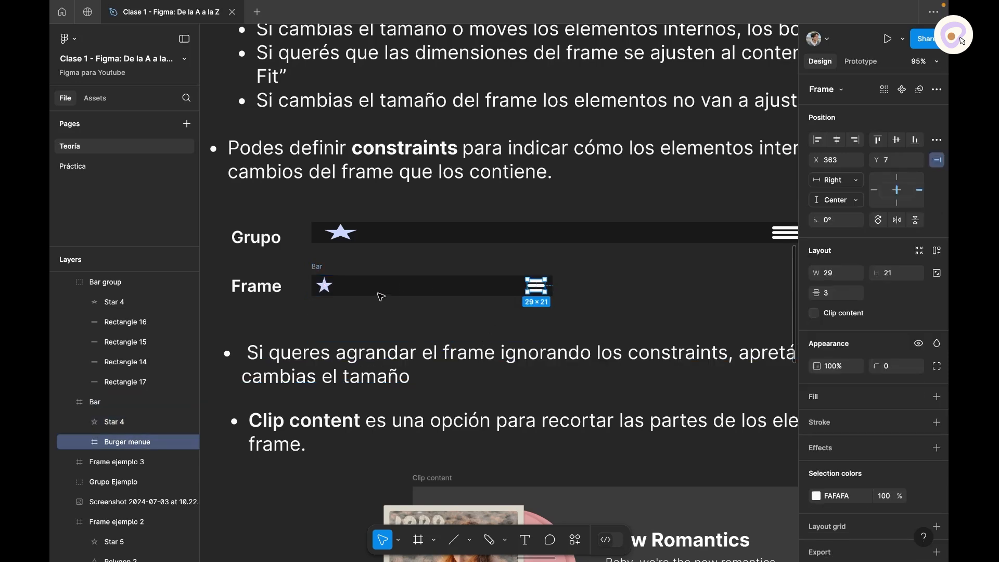
shift+click(326, 291)
click(836, 180)
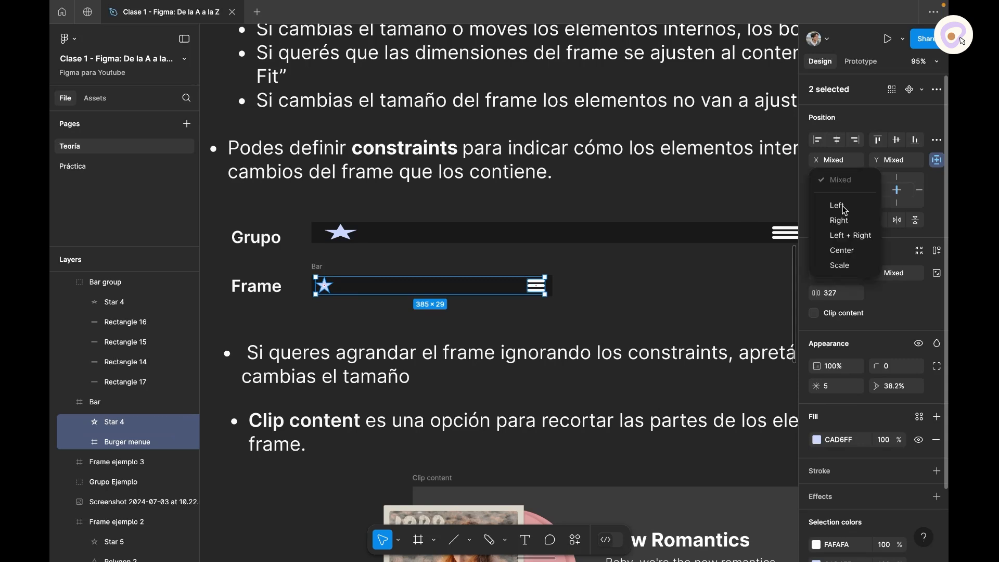
click(842, 250)
click(324, 260)
click(522, 282)
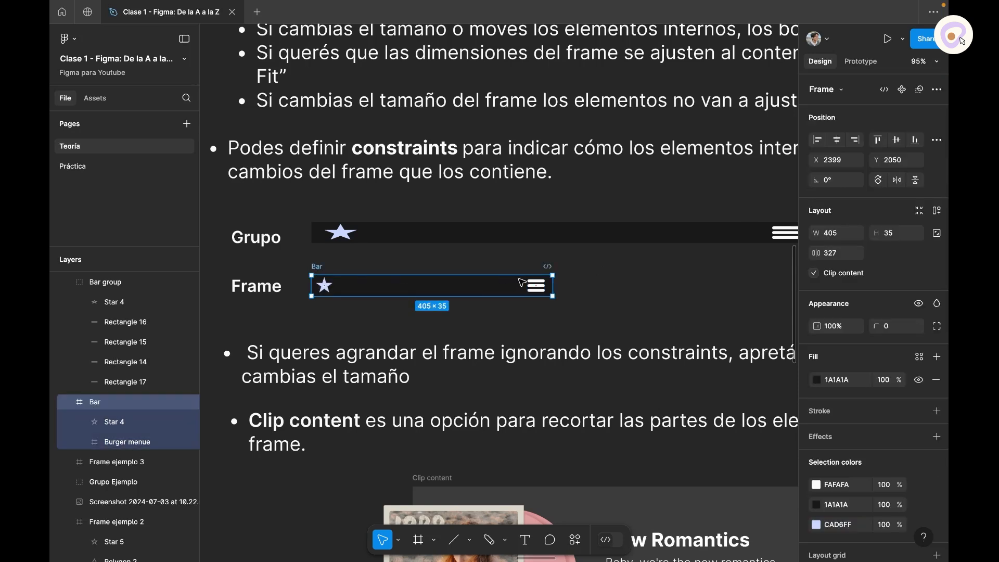
Step: Try widening the Bar frame in the Frame row to 789 with its centered elements, and undo the resize
drag(555, 286, 781, 282)
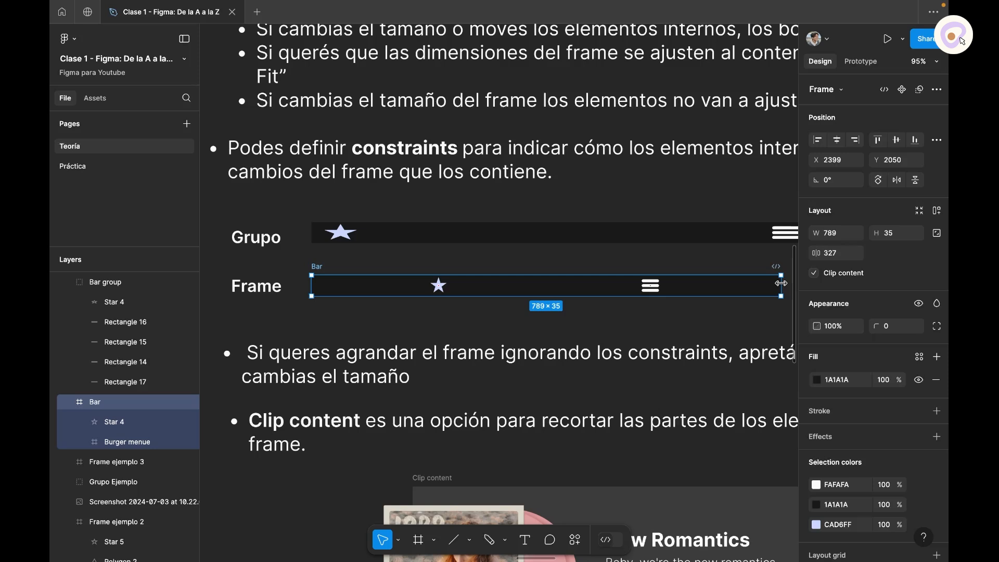
key(super+z)
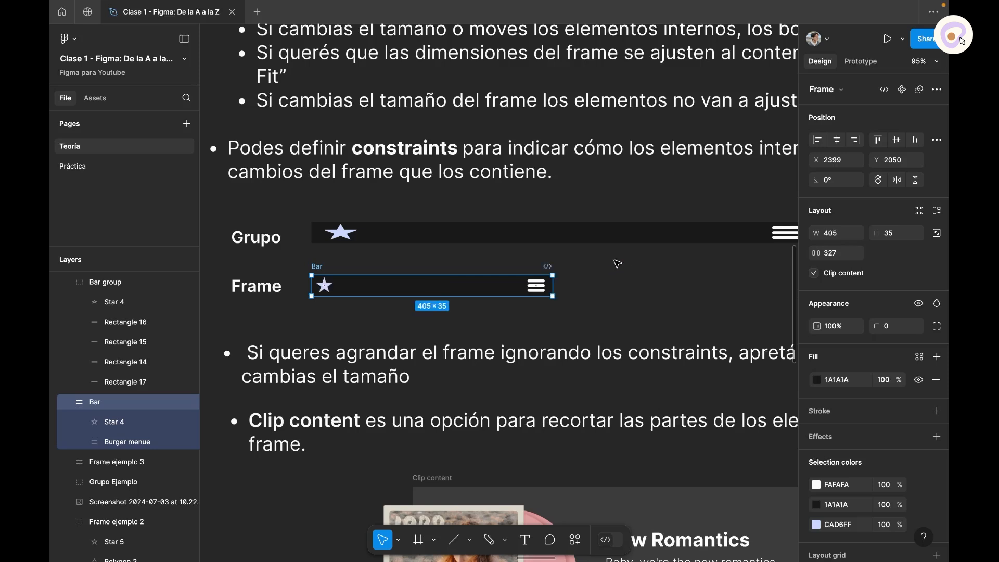
scroll(614, 264, down, 4)
click(659, 284)
drag(671, 284, 561, 196)
scroll(543, 200, down, 2)
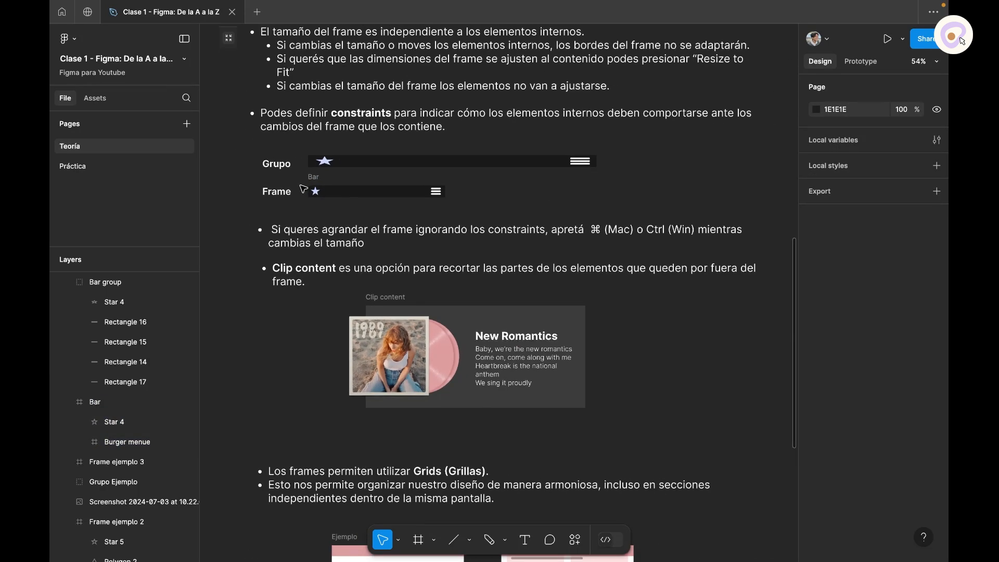
Step: Try resizing the Bar frame in the Frame row from its right edge while ignoring the constraints
click(330, 174)
scroll(336, 174, up, 5)
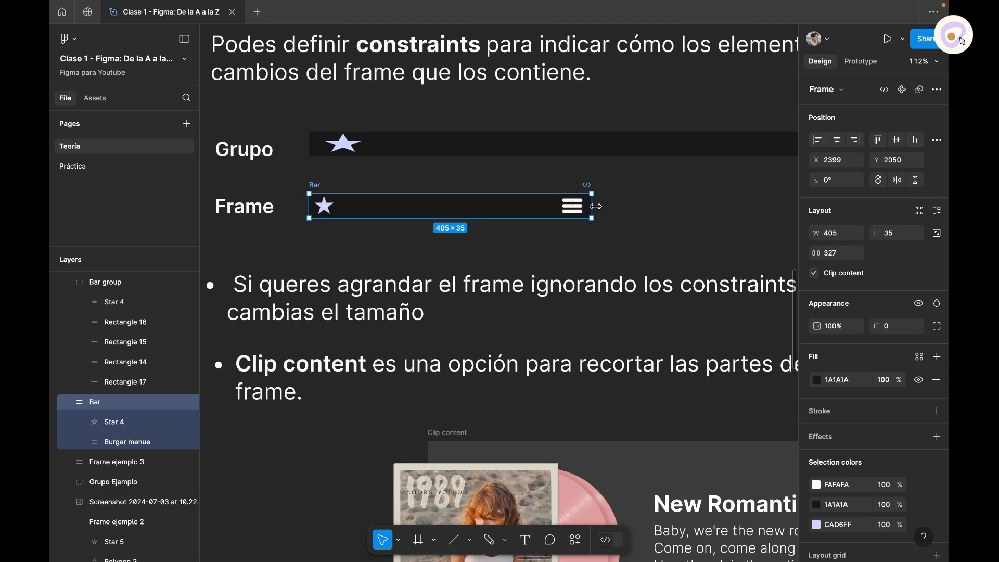
scroll(622, 227, down, 2)
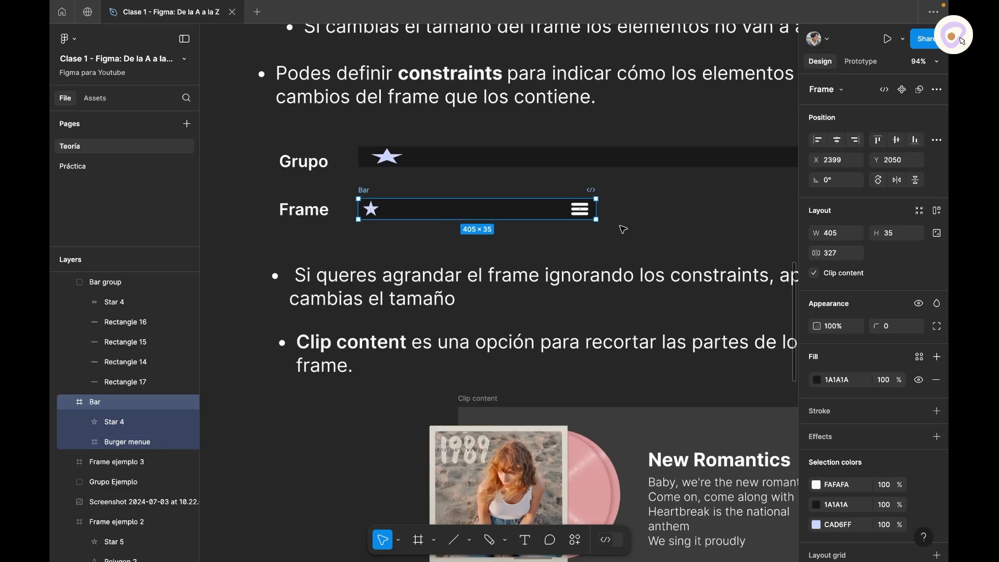
scroll(520, 219, down, 2)
scroll(507, 224, down, 3)
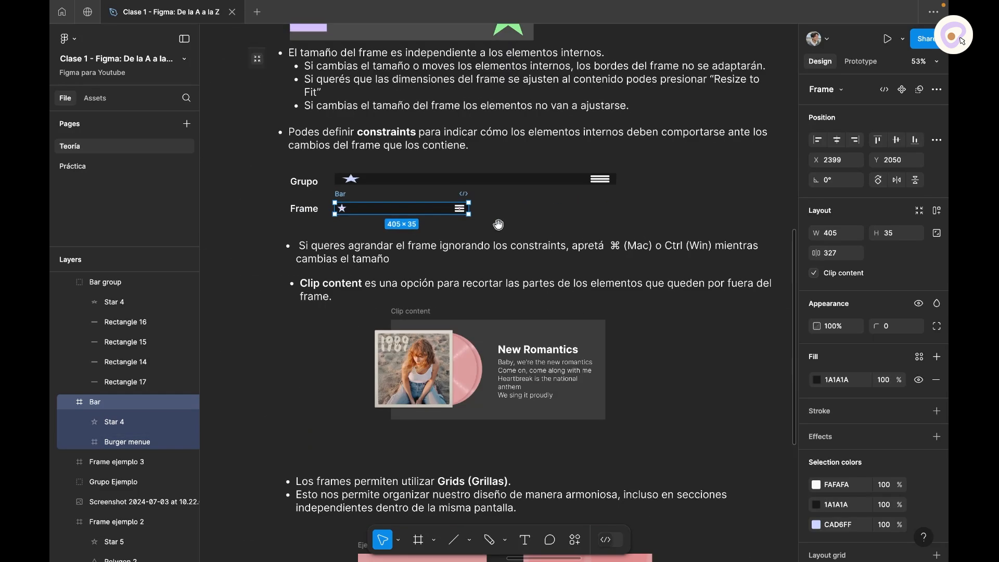
scroll(475, 217, up, 5)
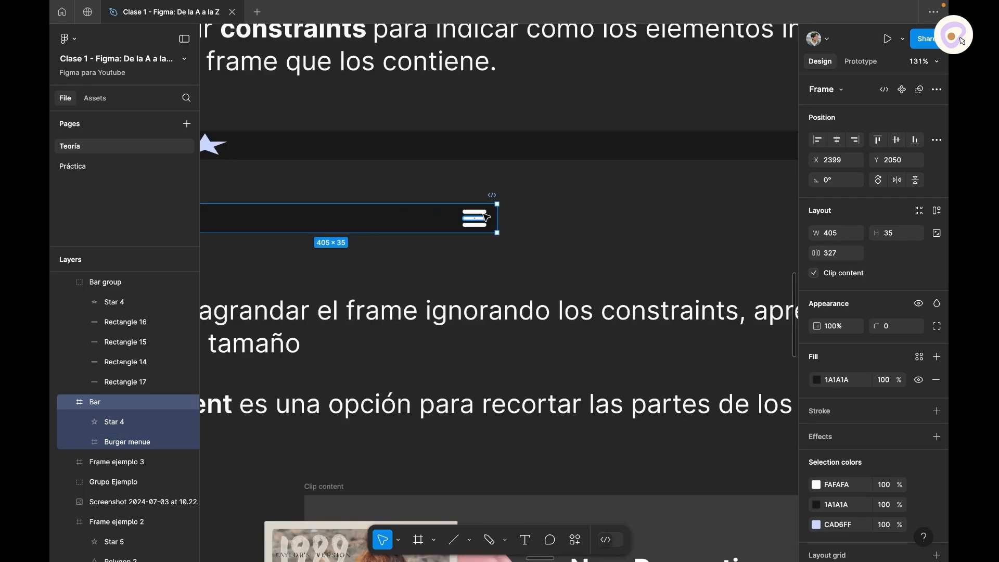
mouse_move(499, 216)
mouse_down()
mouse_move(671, 225)
mouse_move(497, 227)
mouse_move(696, 227)
mouse_move(499, 224)
mouse_up()
scroll(498, 227, down, 5)
scroll(561, 157, down, 3)
scroll(560, 157, down, 3)
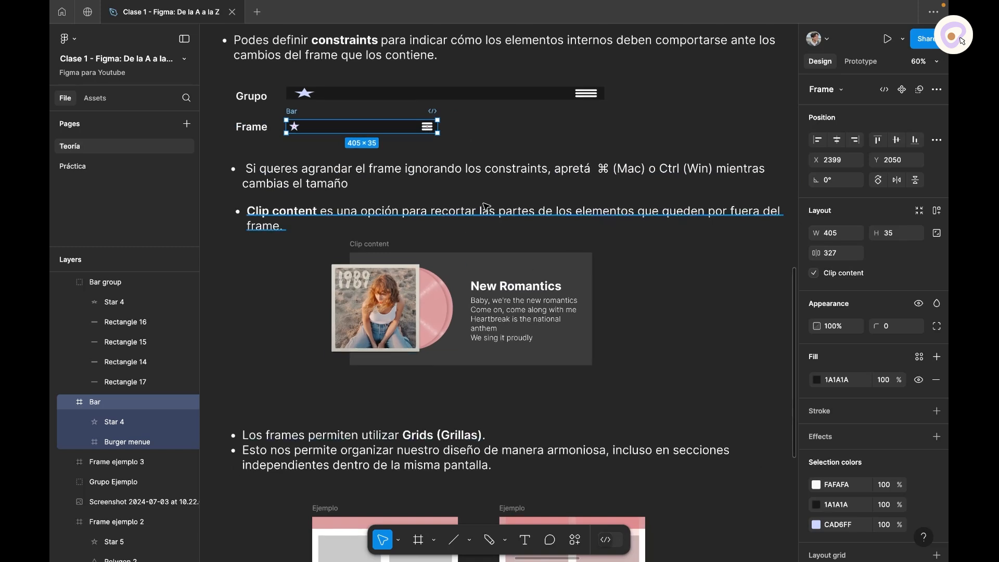
Step: Shift the album image in the Clip content frame further outside the frame's left edge, to X -80
click(369, 245)
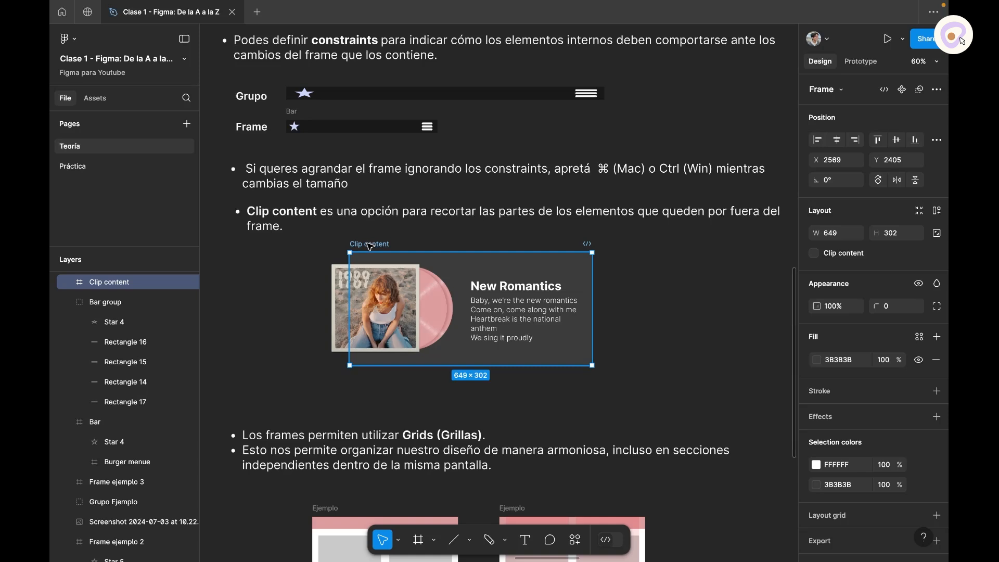
mouse_move(387, 296)
mouse_down()
mouse_move(363, 296)
mouse_move(378, 296)
mouse_up()
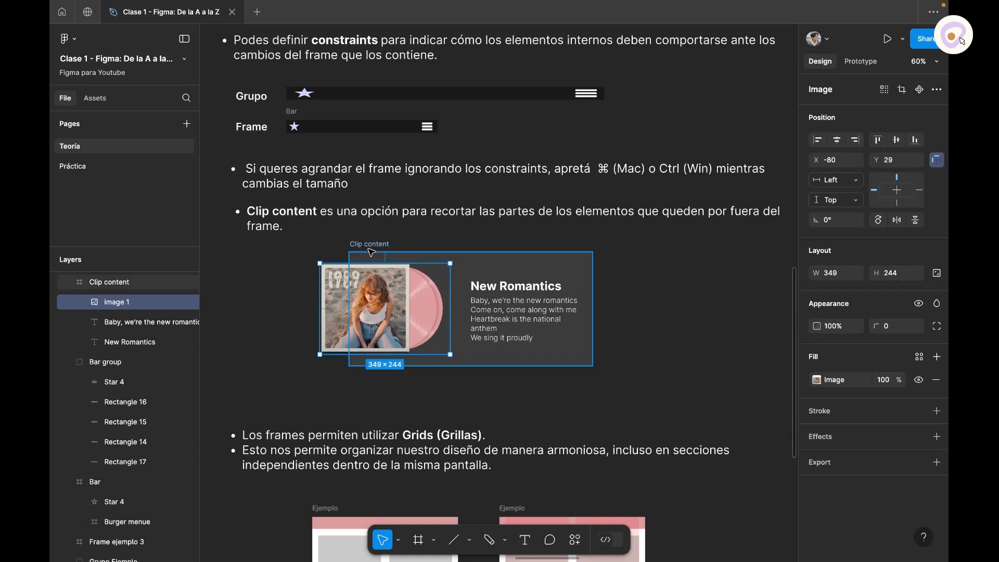
Step: Turn on clipping of overflowing content for the Clip content frame holding the New Romantics album card
click(372, 243)
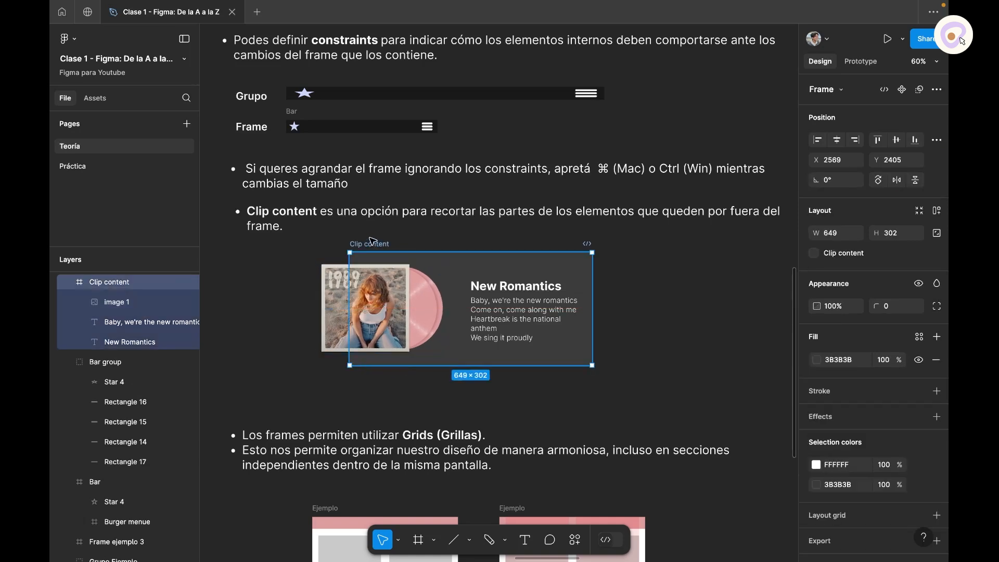
click(815, 255)
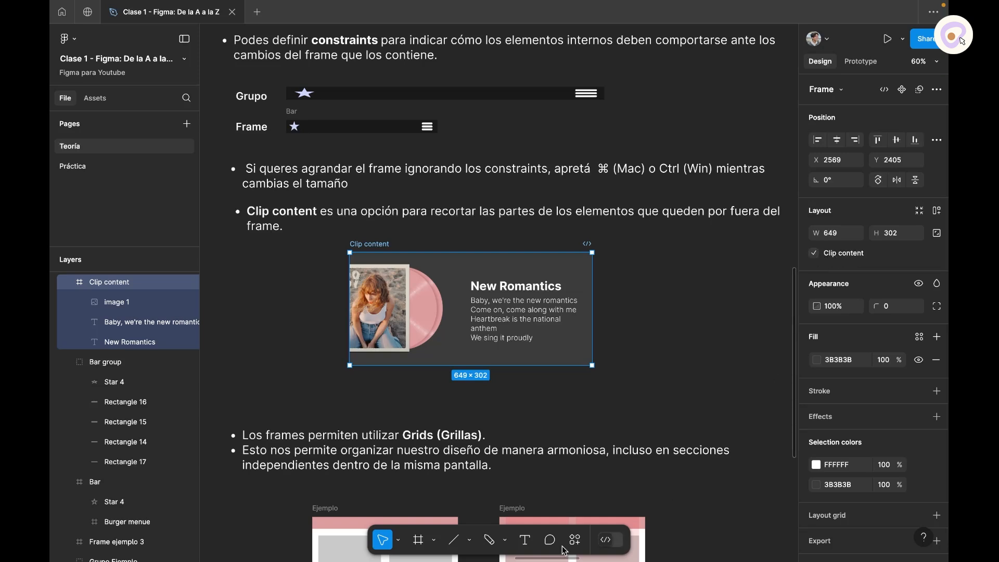
click(814, 255)
click(814, 255)
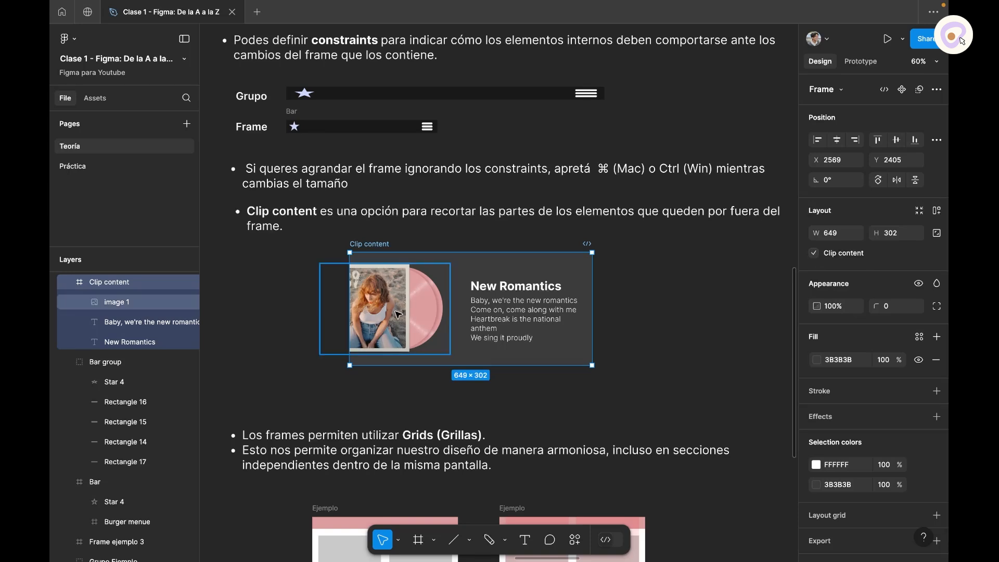
Step: Move the album image horizontally inside the Clip content frame to an X position of about -42
click(414, 318)
mouse_move(414, 318)
mouse_down()
mouse_move(391, 310)
mouse_move(425, 317)
mouse_up()
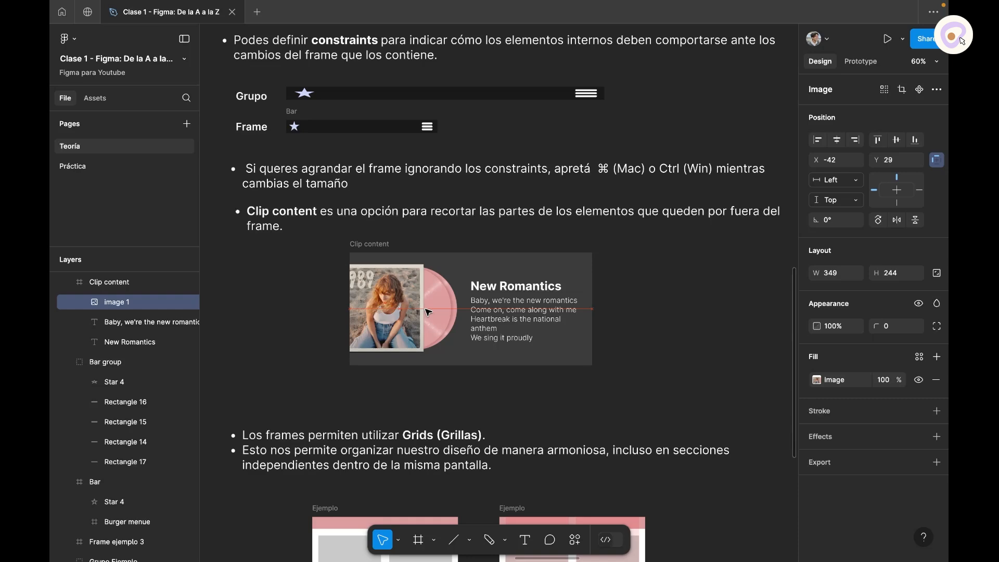
click(667, 314)
Step: Add a layout grid to the Ejemplo frame that has none, under the Grids (Grillas) notes
scroll(664, 292, down, 5)
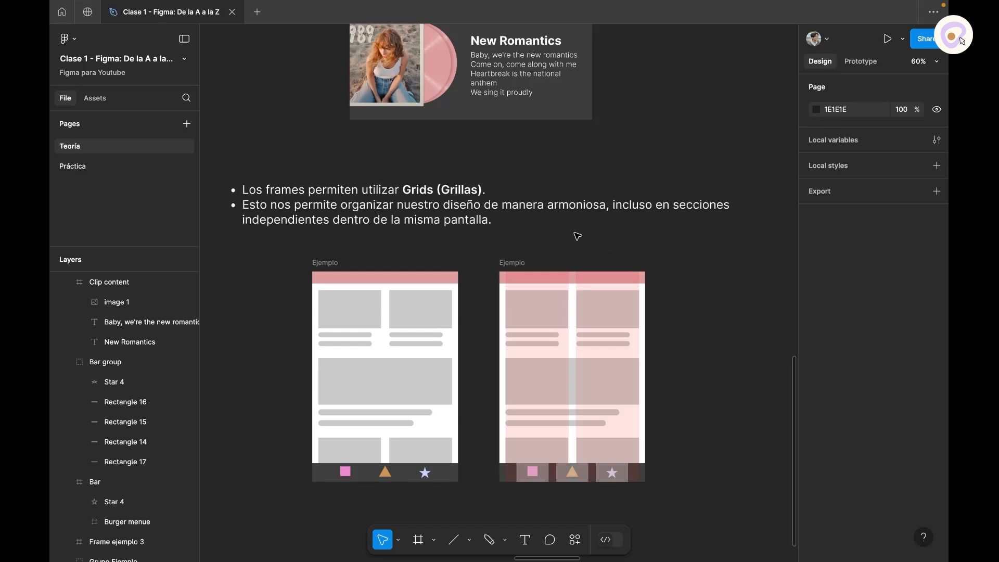
click(556, 470)
click(336, 286)
click(328, 264)
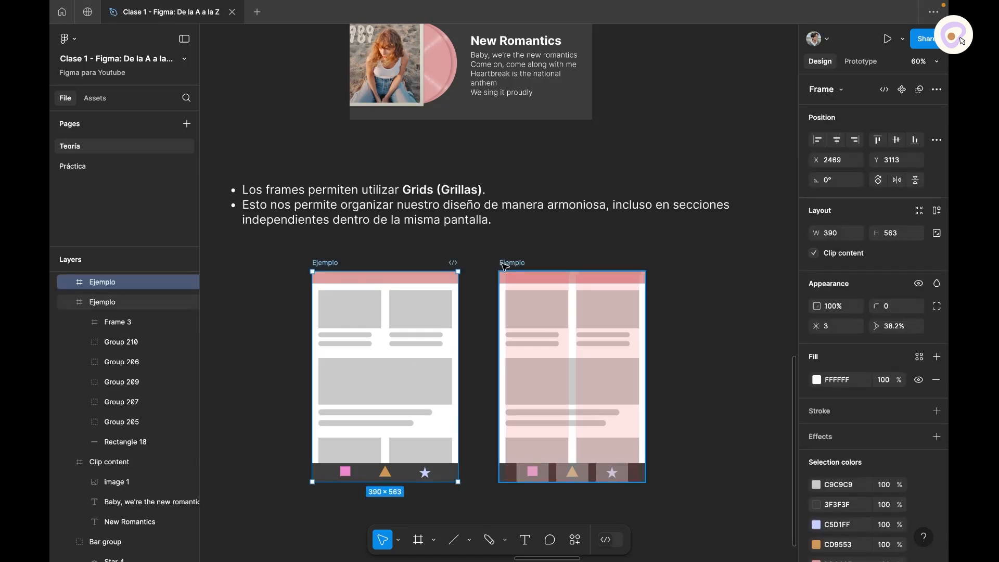
click(504, 264)
scroll(851, 539, down, 3)
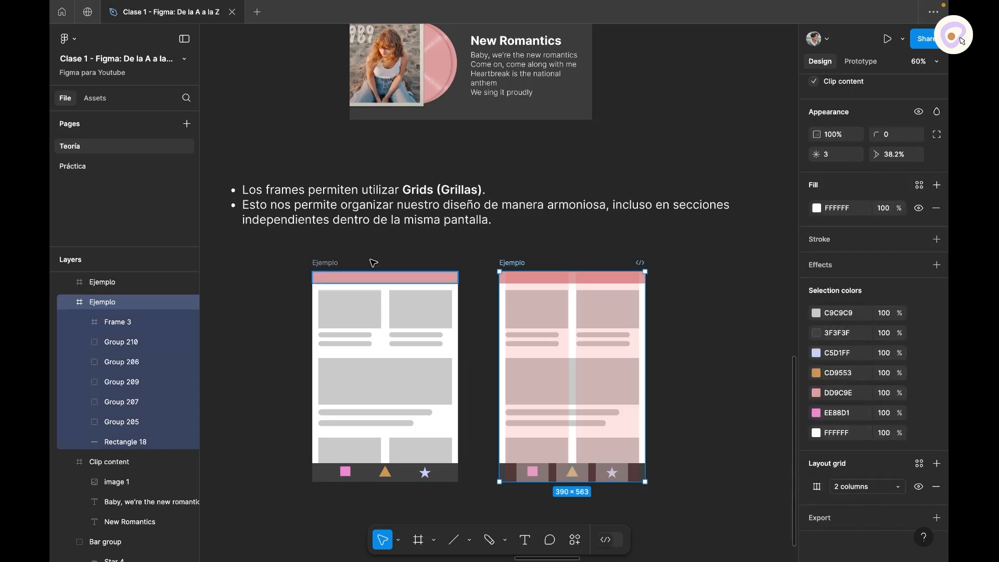
click(333, 263)
click(936, 492)
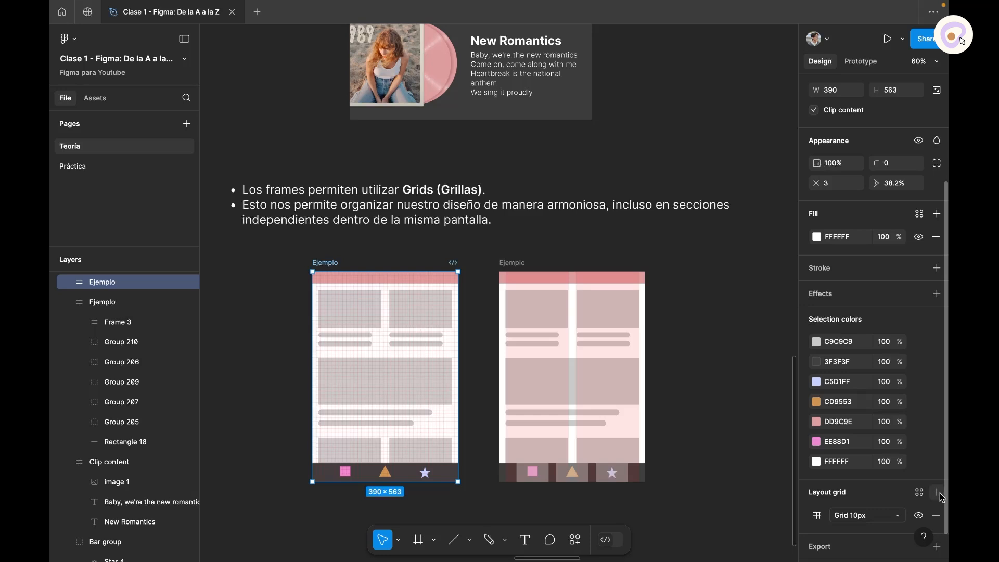
Step: Change the Ejemplo frame's layout grid to columns and set the column count to 6
click(853, 515)
click(850, 511)
click(854, 515)
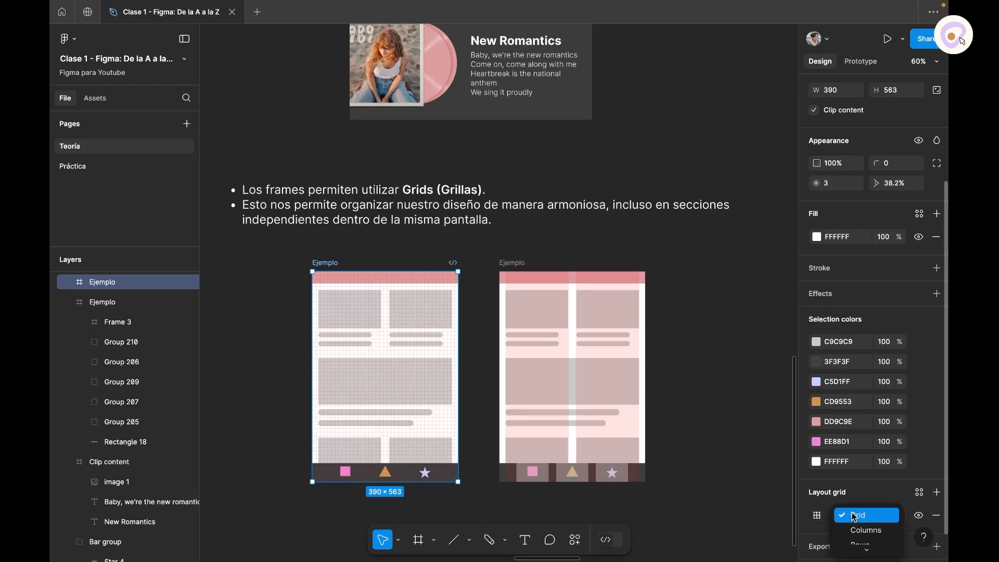
click(875, 530)
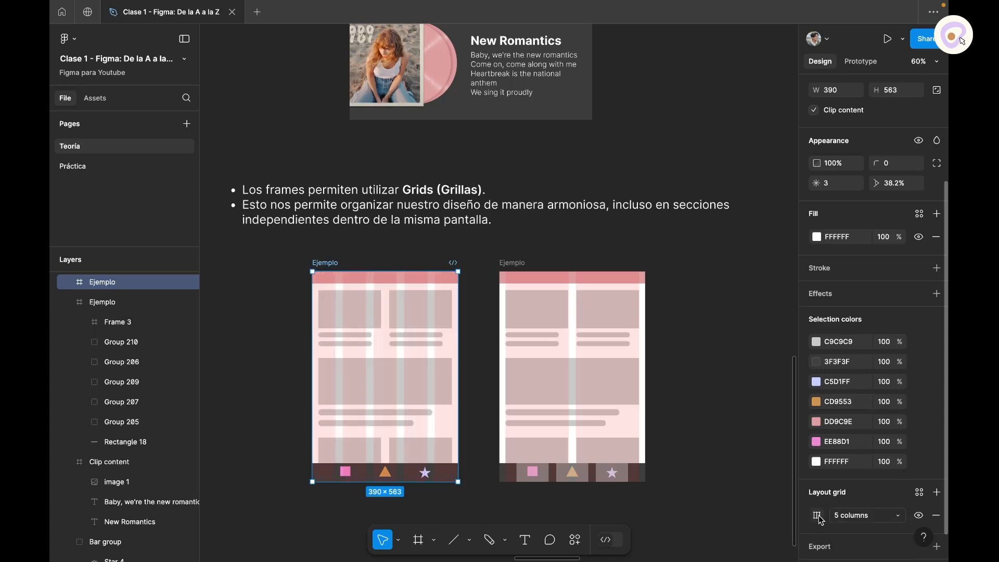
click(817, 515)
click(780, 437)
click(769, 454)
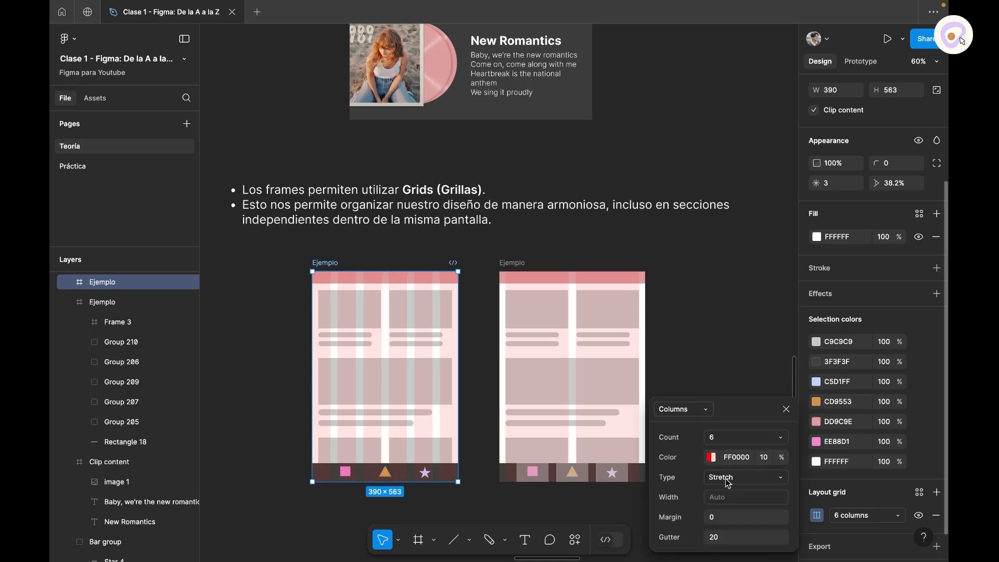
Step: Keep the column type as Stretch and set the grid's margin to 16 and gutter to 10
click(728, 478)
click(736, 468)
click(726, 483)
click(727, 490)
click(718, 524)
text(16)
key(Return)
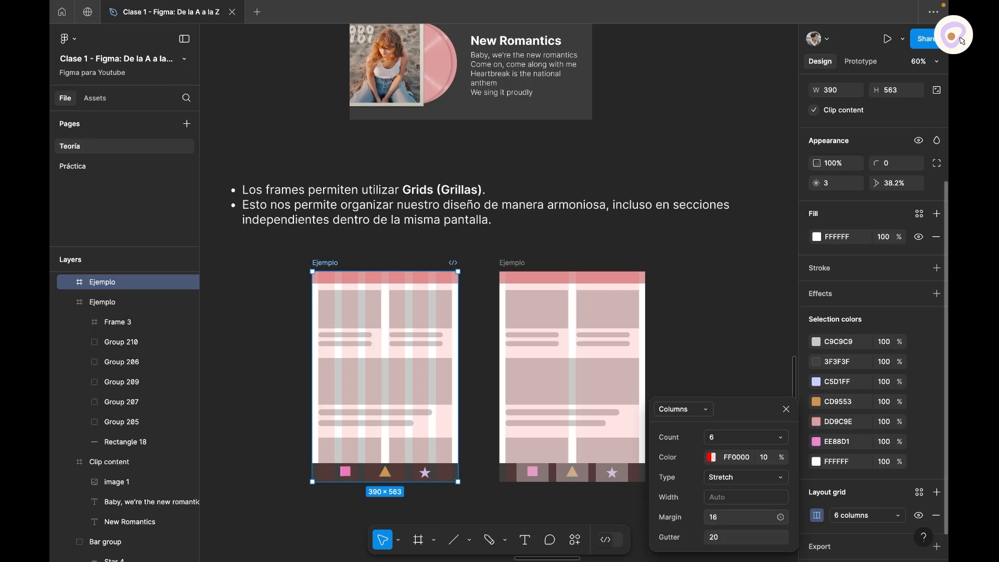
click(725, 536)
text(10)
key(Return)
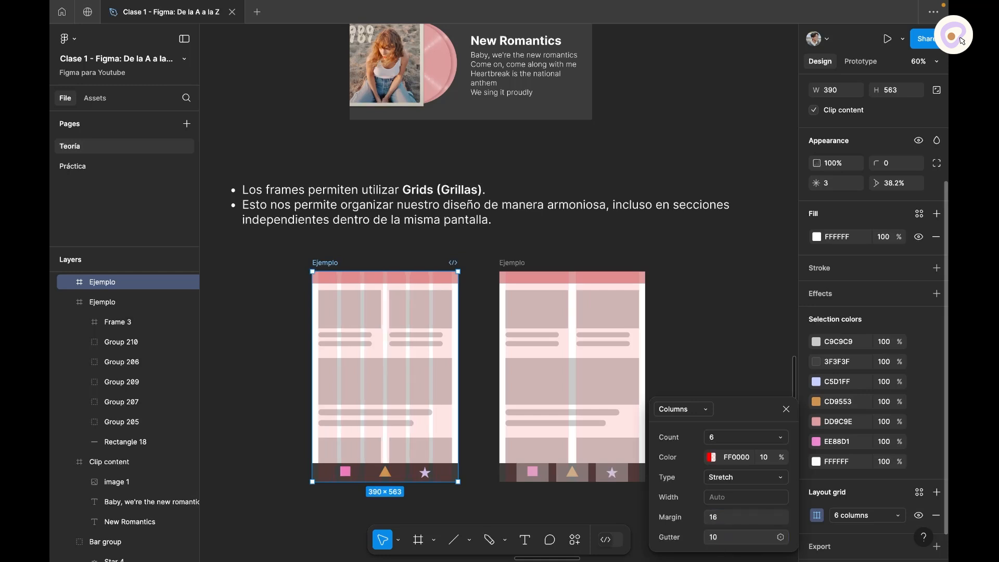
click(787, 410)
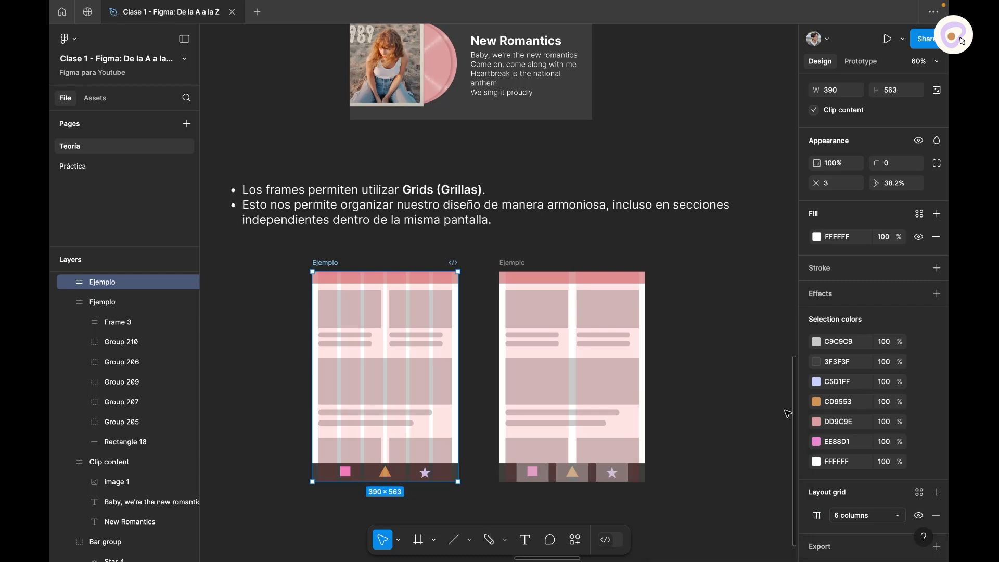
click(691, 318)
Step: Examine the + Sections notes and their example objects in the Grupos vs Frames section
scroll(690, 316, down, 5)
drag(666, 245, 670, 425)
drag(624, 167, 622, 263)
drag(475, 405, 646, 211)
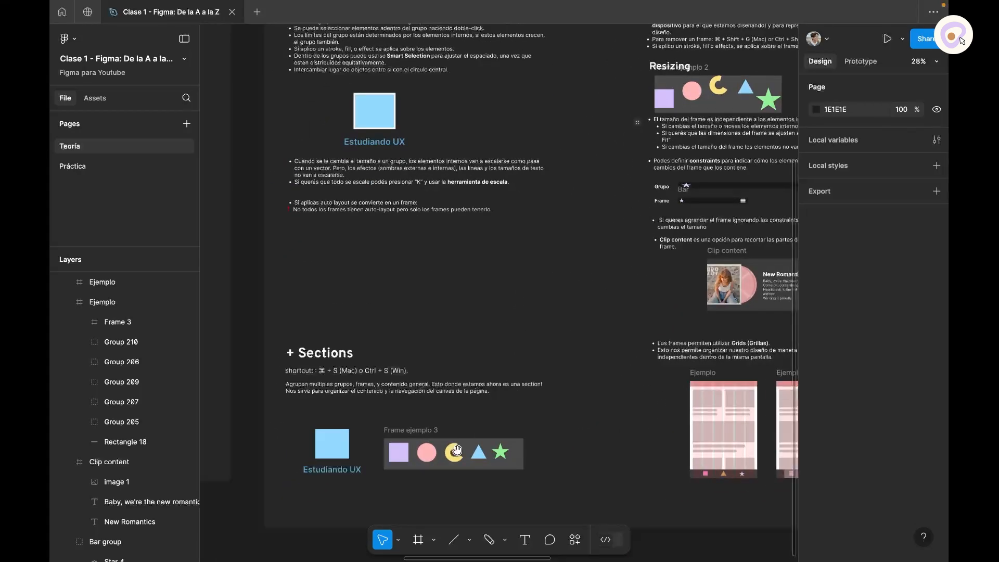
drag(466, 437, 483, 386)
ctrl+scroll(409, 343, up, 3)
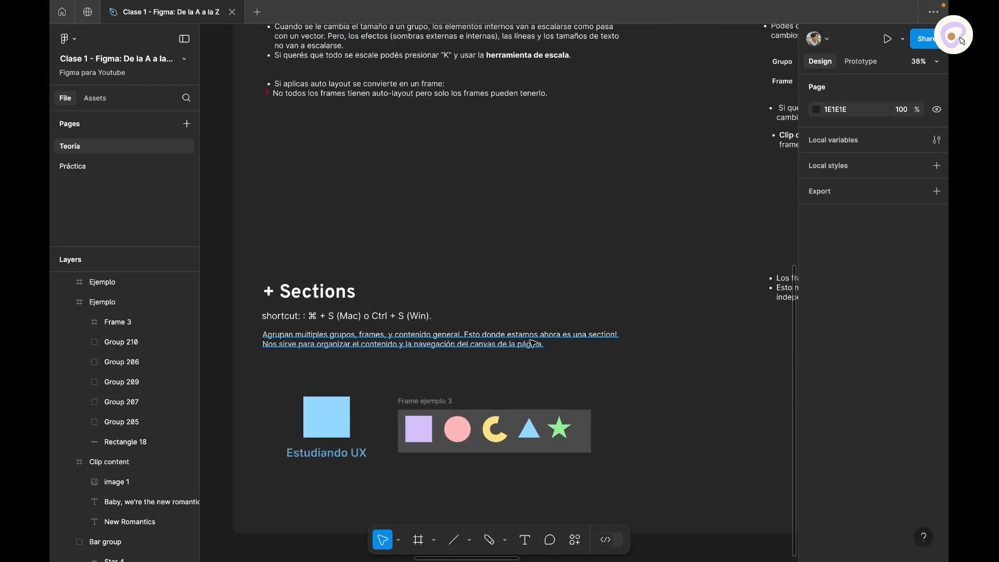
scroll(607, 393, down, 1)
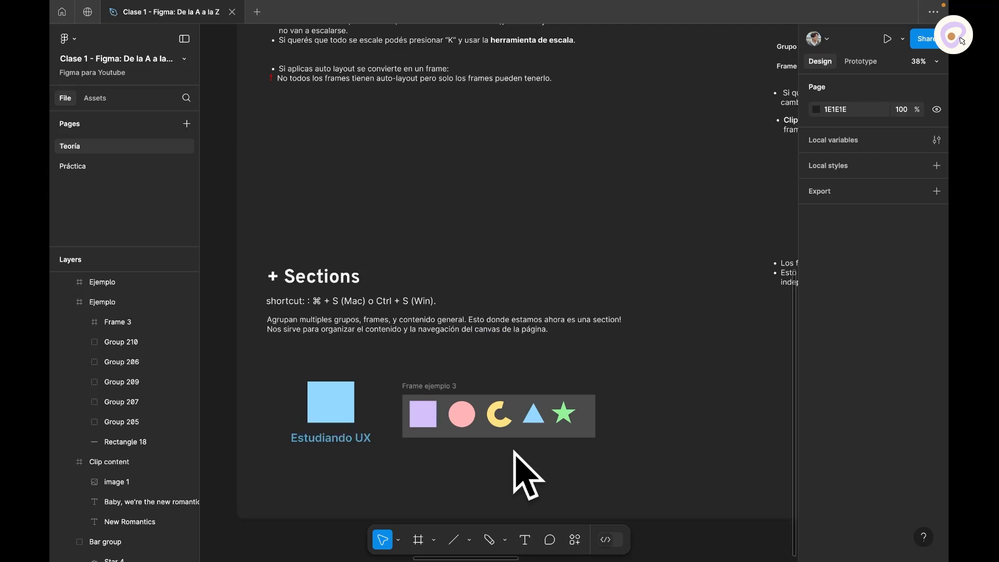
Step: Examine the whole Grupos vs Frames section and how sections organize the content across the page
scroll(588, 348, down, 5)
drag(649, 295, 550, 343)
click(414, 121)
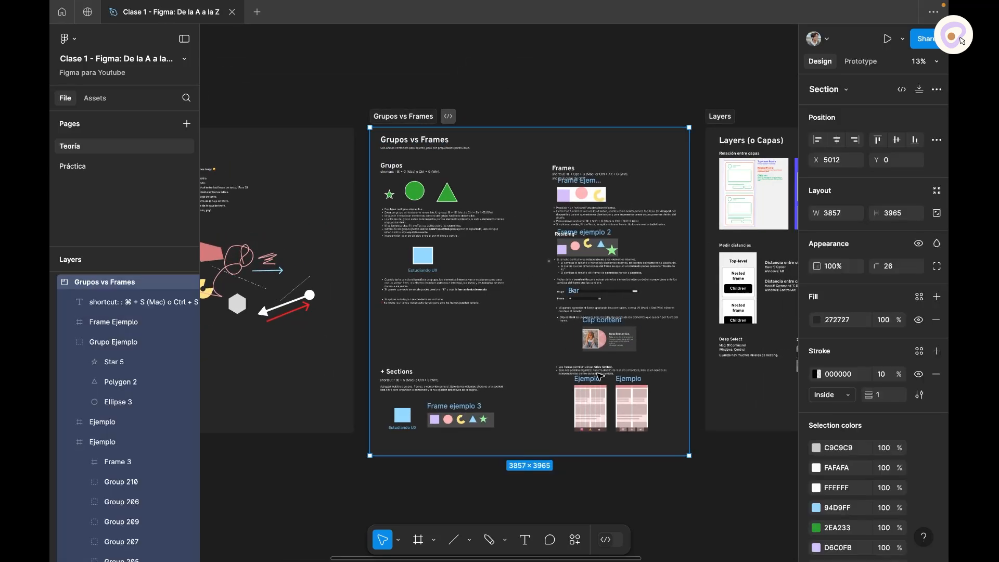
scroll(525, 334, up, 6)
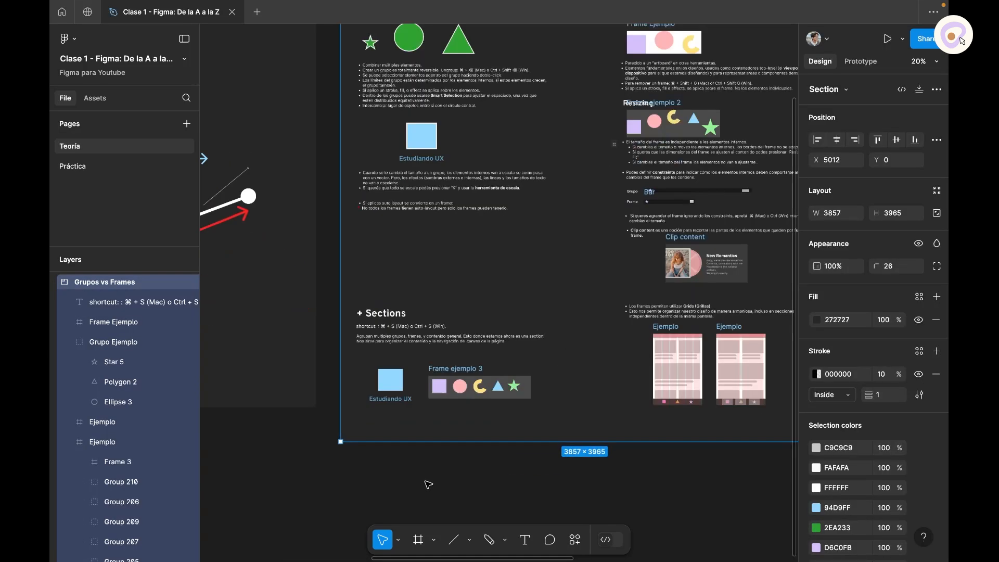
scroll(349, 373, up, 2)
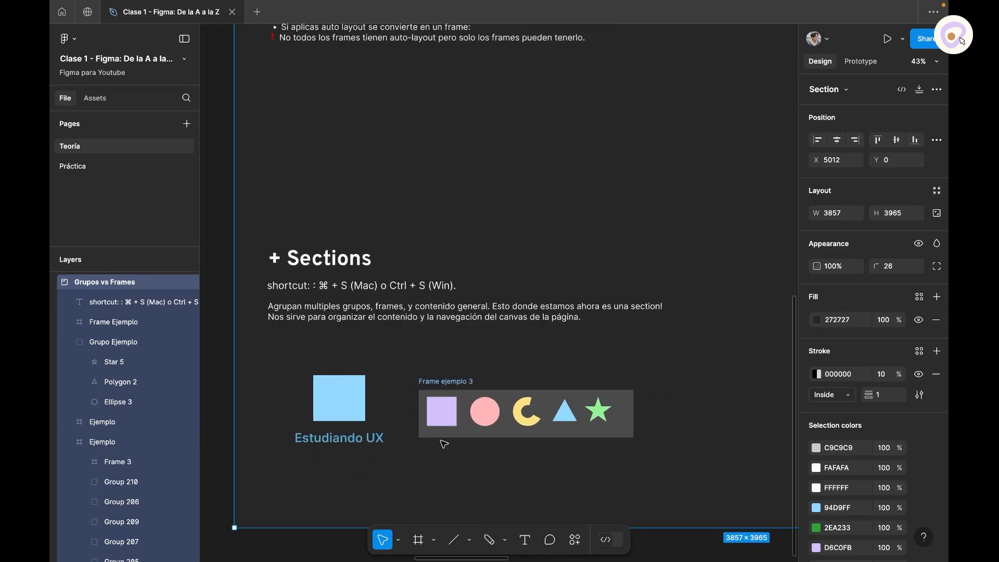
scroll(663, 305, down, 15)
click(661, 399)
scroll(658, 398, right, 3)
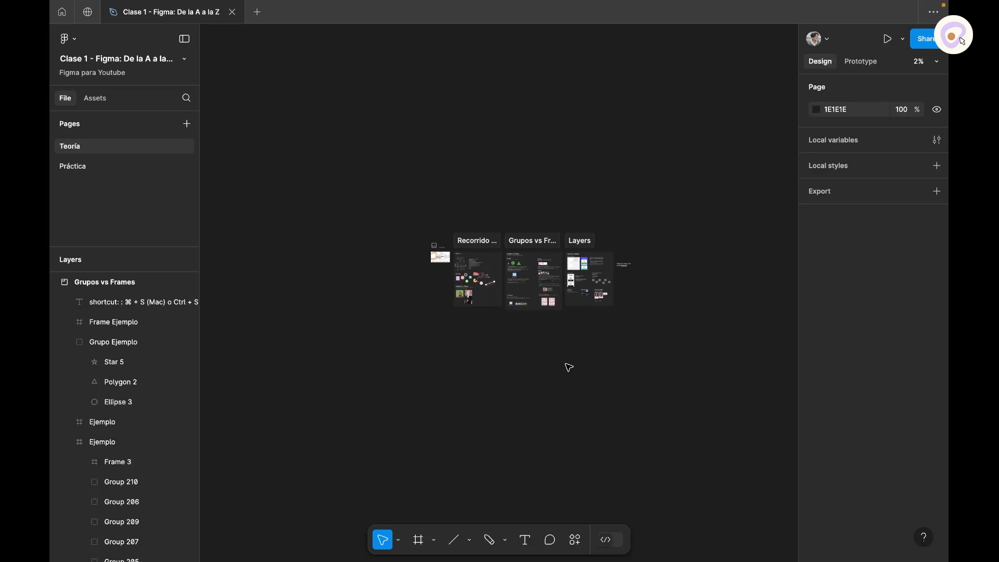
scroll(552, 271, up, 6)
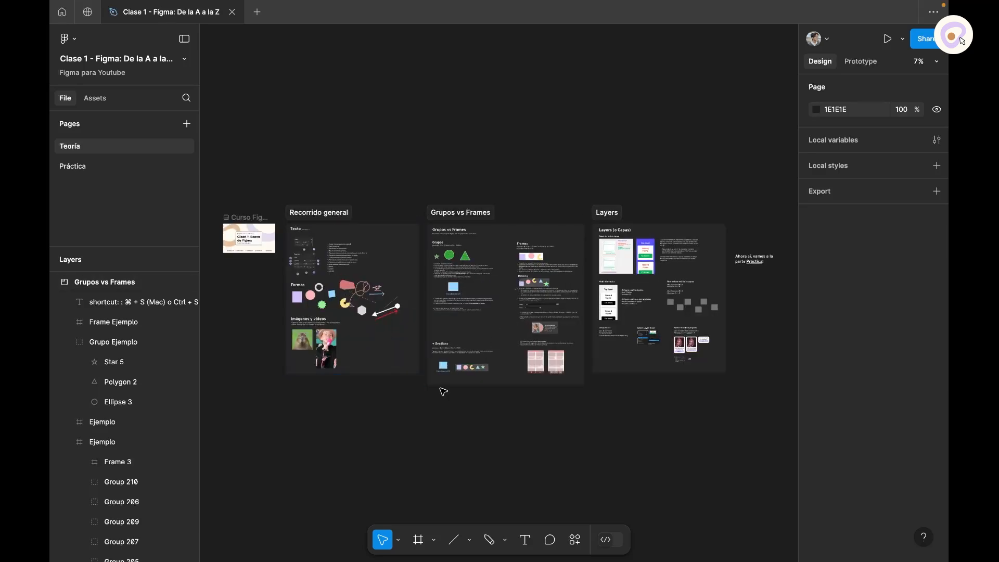
Step: Draw a section about 1516 × 492 around the Estudiando UX group and Frame ejemplo 3 below the + Sections notes
scroll(450, 365, up, 3)
scroll(509, 411, up, 2)
scroll(340, 280, down, 3)
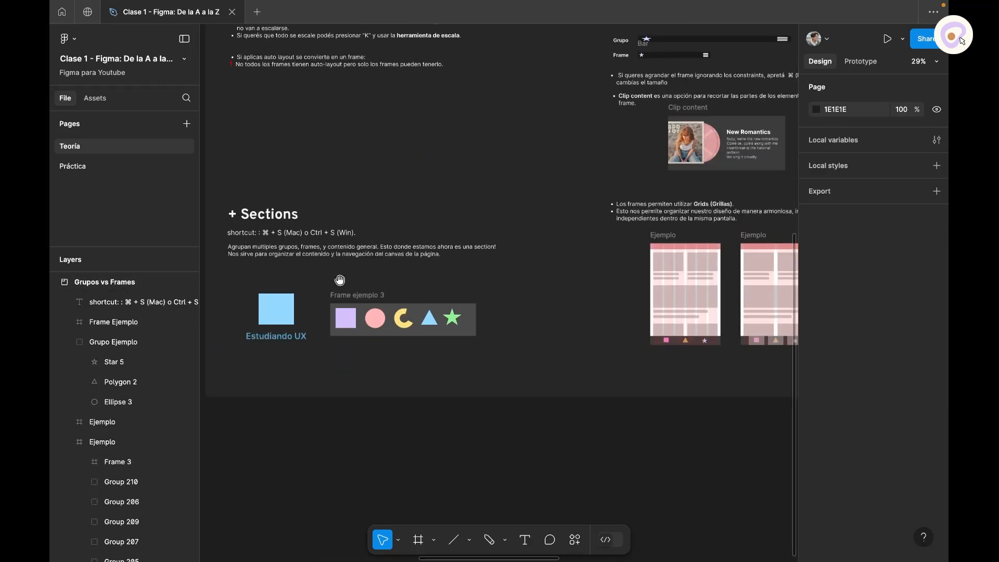
drag(339, 279, 395, 311)
scroll(324, 359, up, 3)
drag(449, 285, 438, 315)
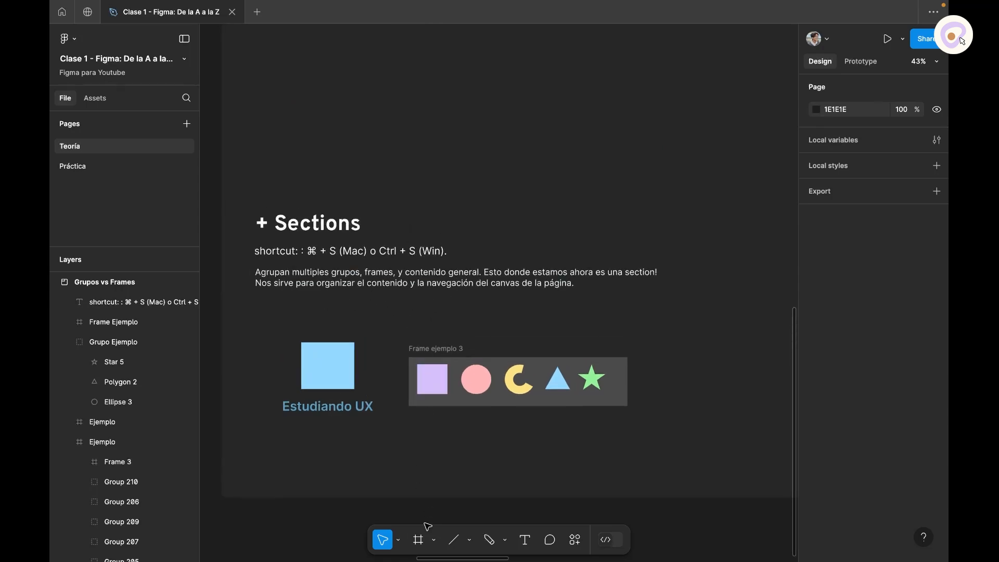
click(433, 539)
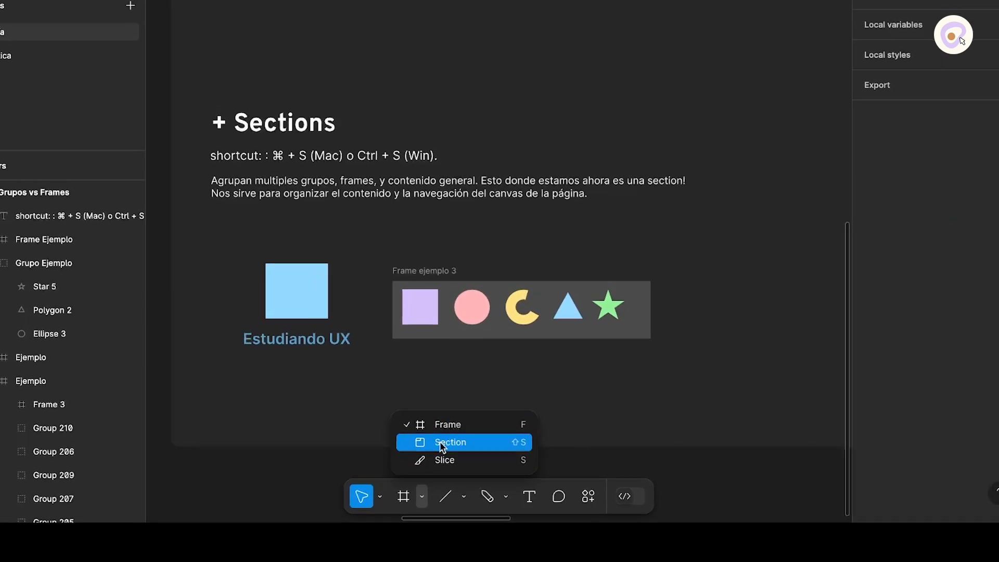
click(439, 445)
drag(207, 232, 682, 409)
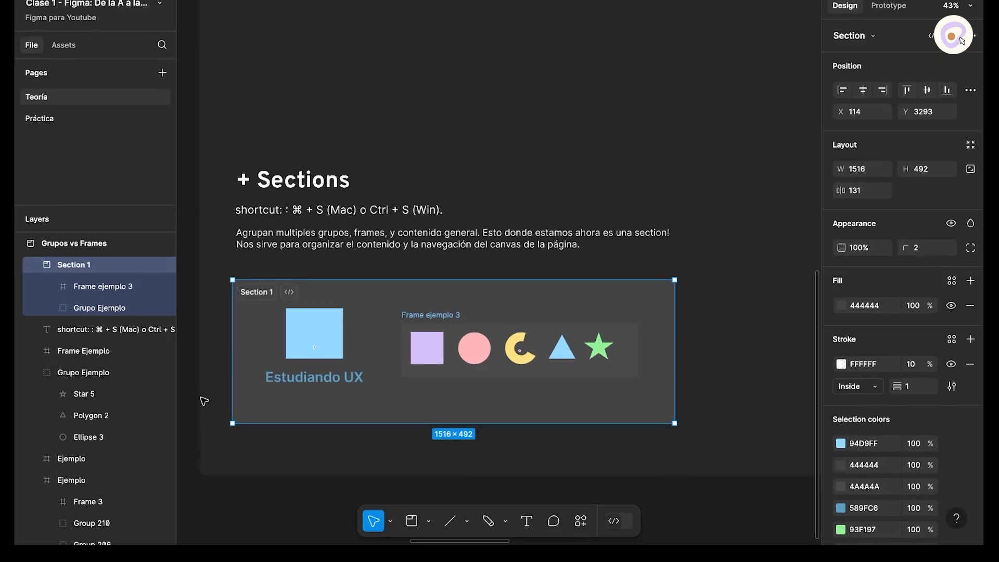
Step: Rename the new section around the two example objects as Ejemplo
double_click(257, 291)
text(Ej)
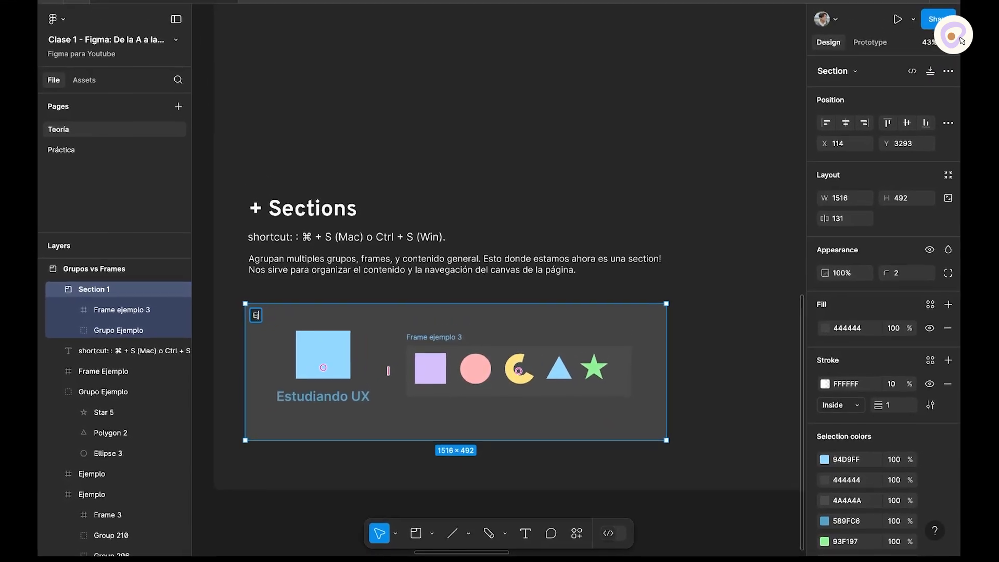
text(emplo)
key(Return)
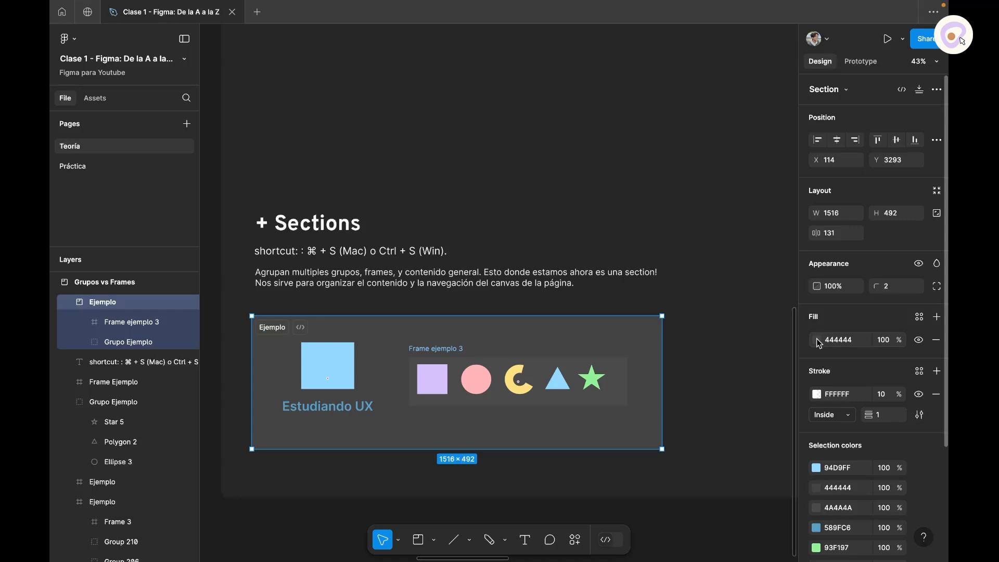
Step: Darken the Ejemplo section's fill colour to 121212
click(817, 340)
drag(709, 317, 634, 396)
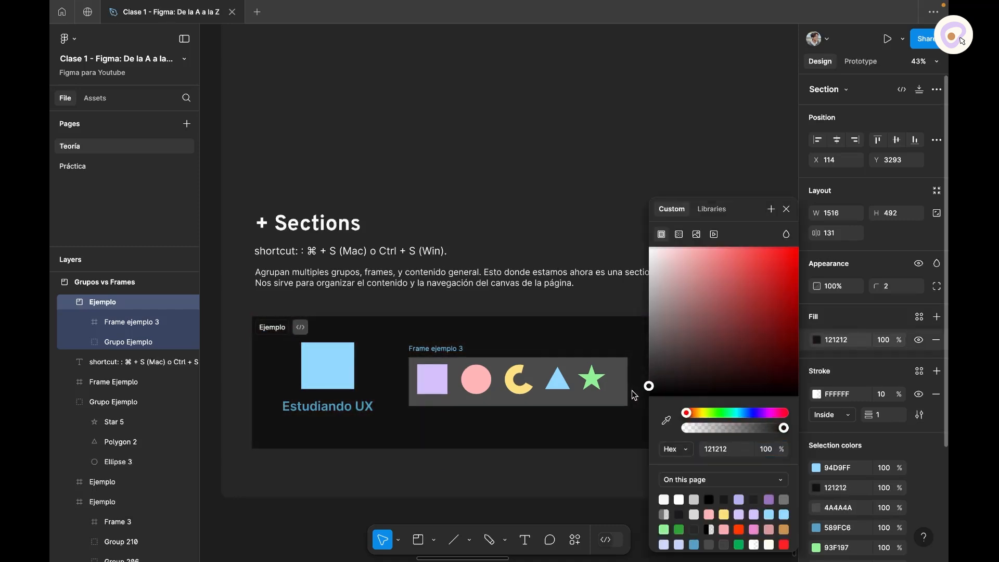
click(266, 537)
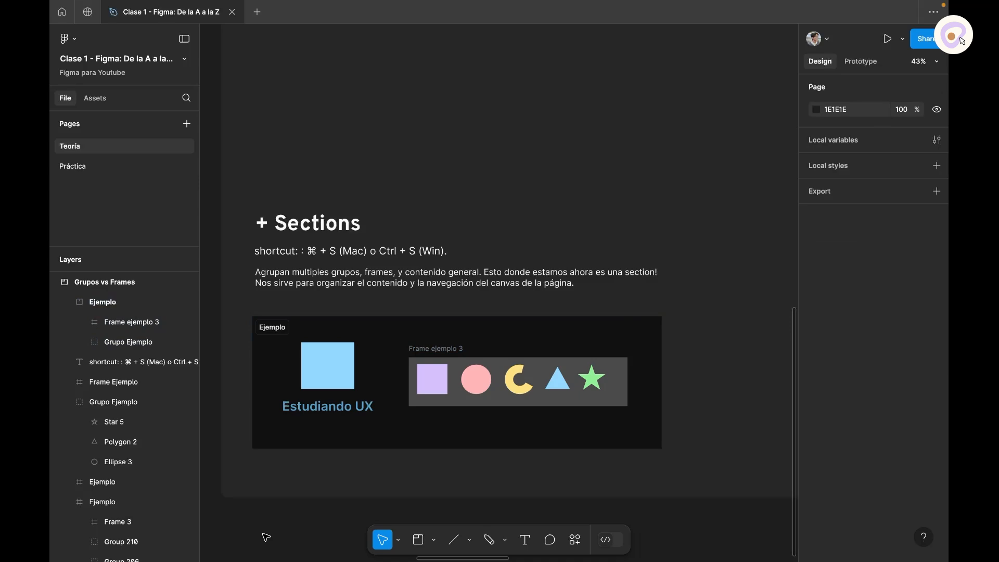
Step: Select the purple Top-level frame beside the Relación entre capas diagram in the Layers section
scroll(652, 292, down, 10)
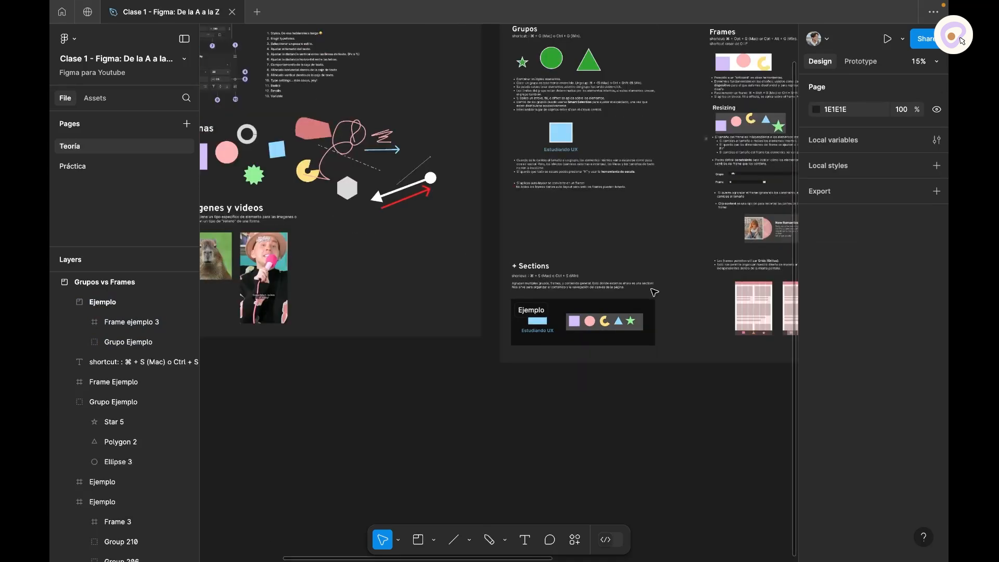
drag(672, 259, 494, 304)
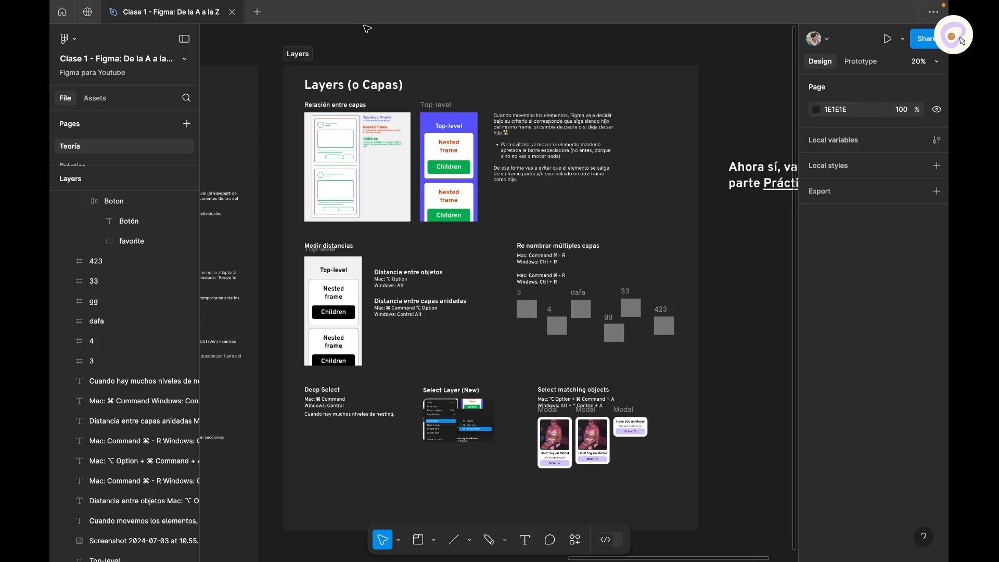
scroll(374, 42, up, 3)
scroll(411, 104, up, 2)
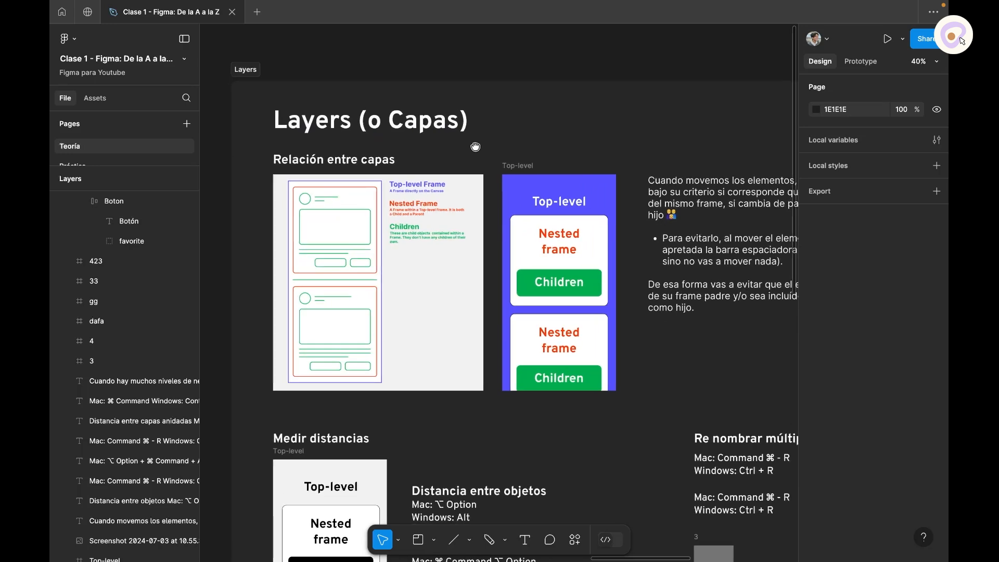
scroll(458, 156, up, 1)
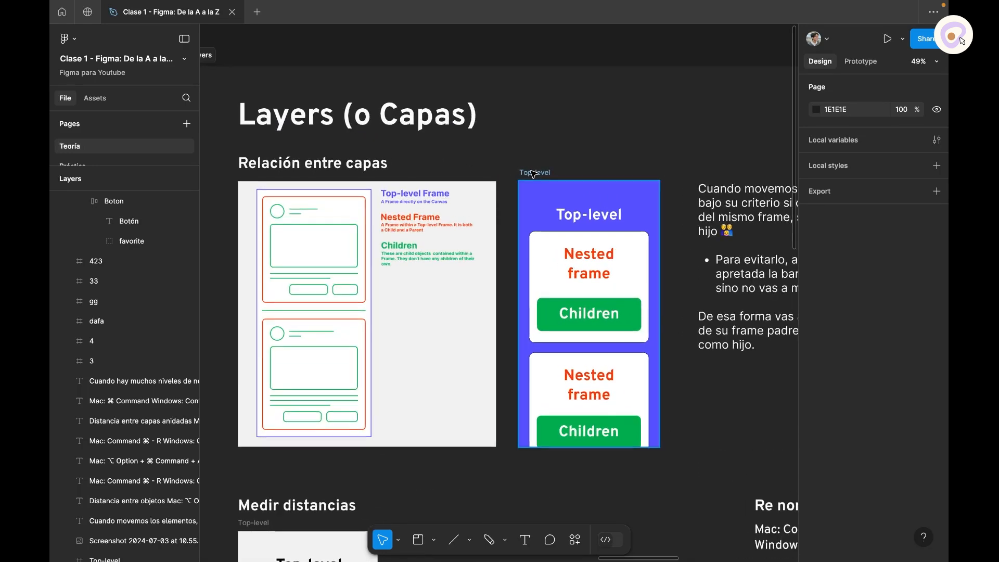
click(533, 172)
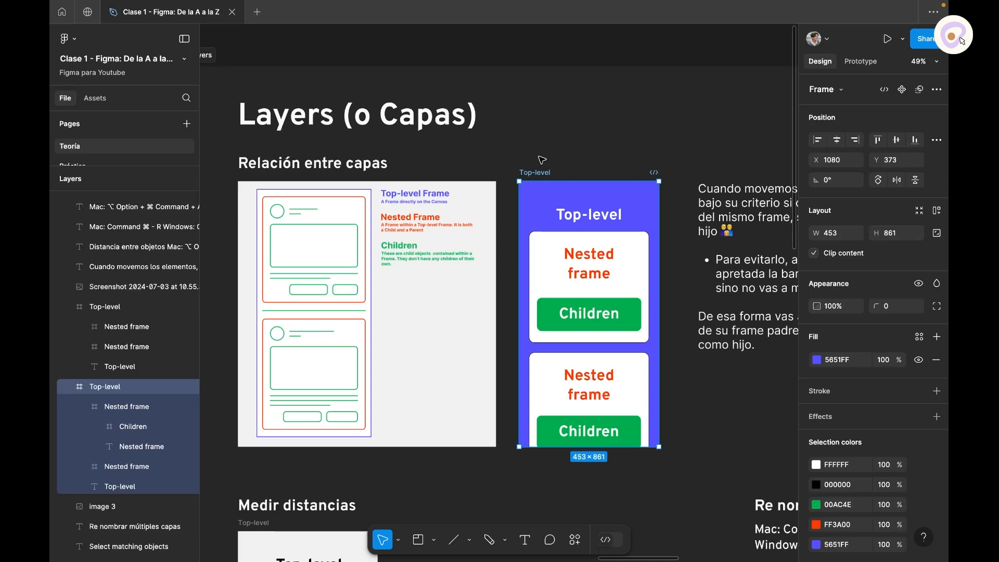
Step: Examine the purple Top-level frame's nesting by selecting its first Nested frame and Children frame and expanding their hierarchy in the layer list
click(606, 263)
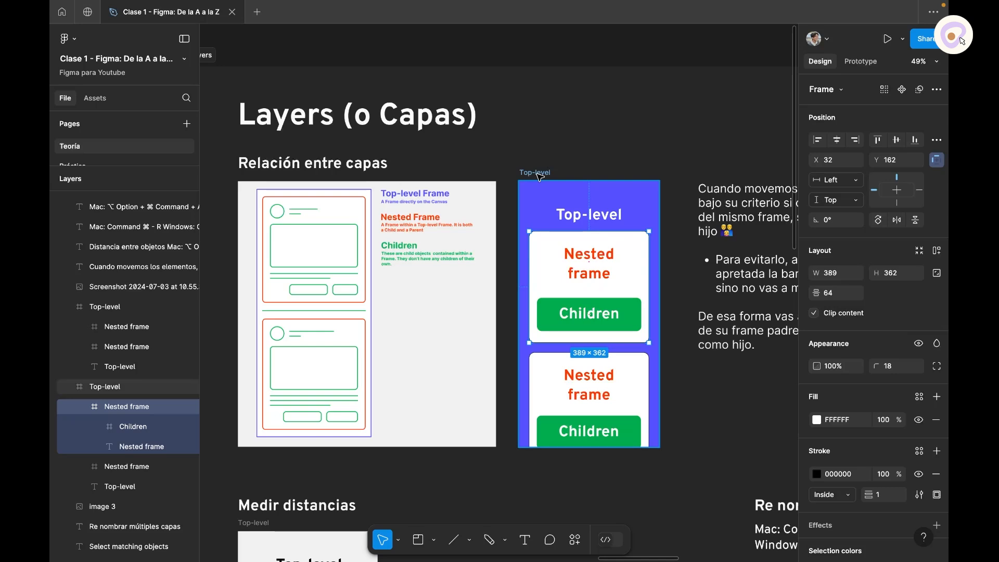
click(635, 311)
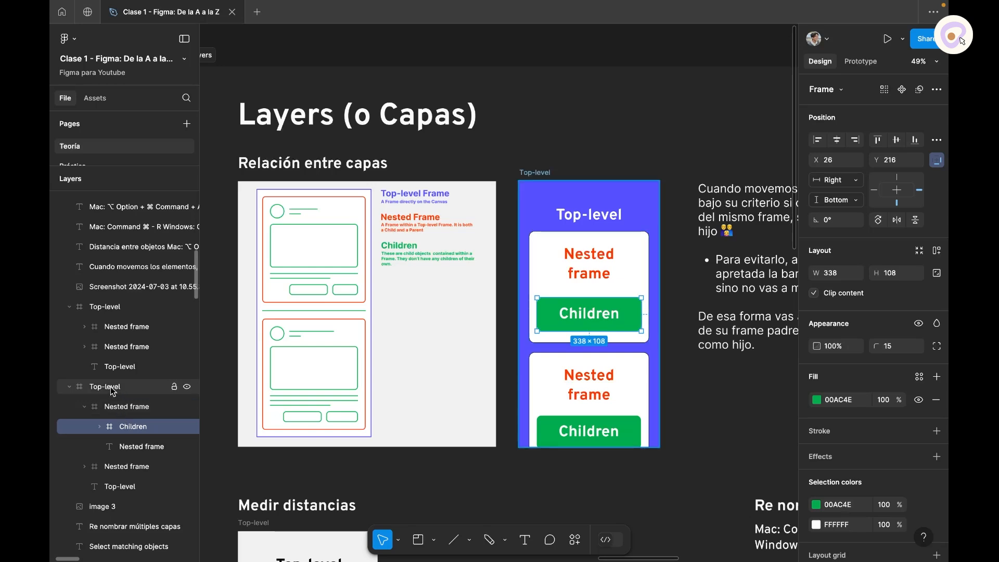
click(98, 426)
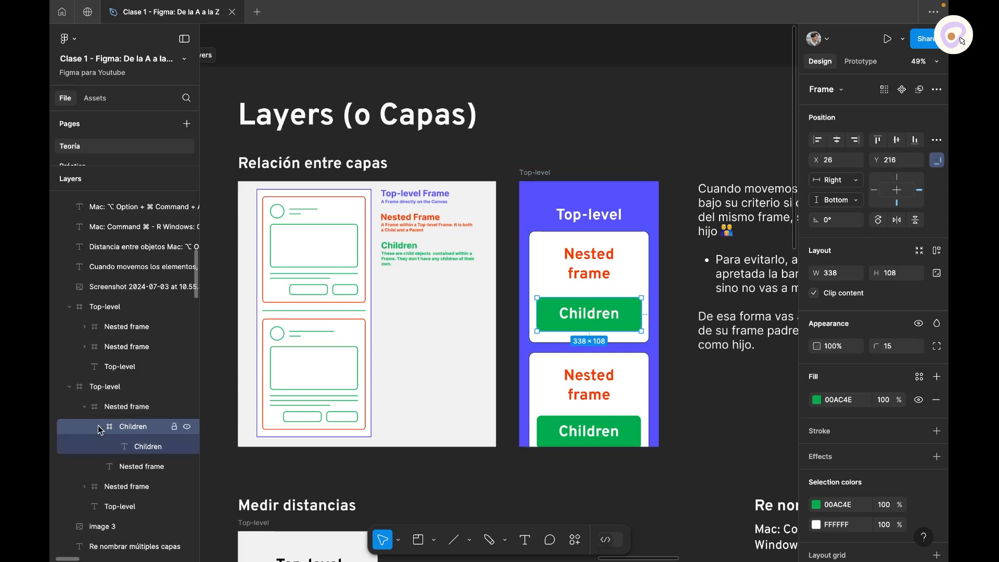
click(85, 407)
click(68, 388)
click(68, 388)
click(85, 407)
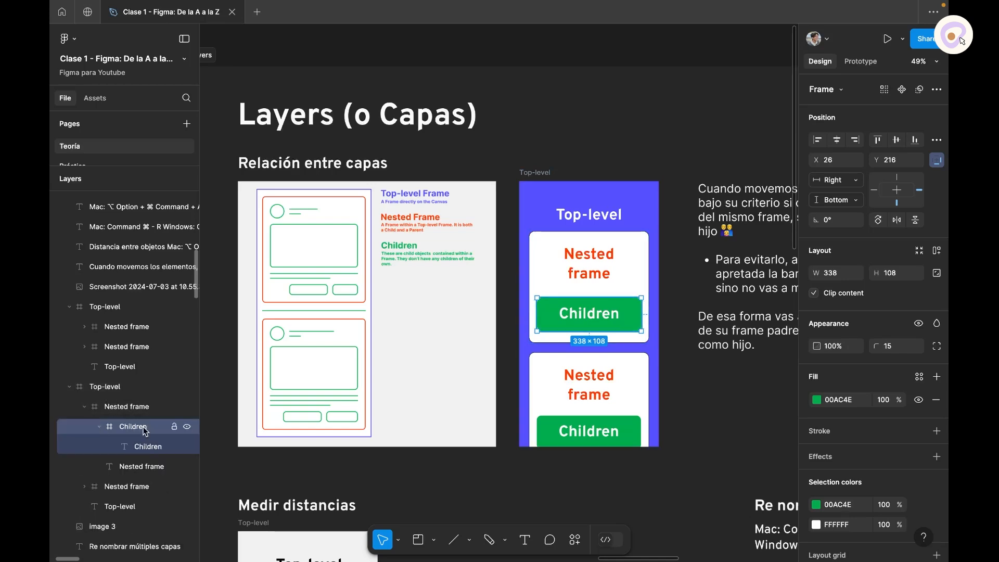
Step: Move the first green Children frame out of its Nested frame onto the Top-level title, and return it to its original place
click(697, 129)
scroll(520, 156, right, 5)
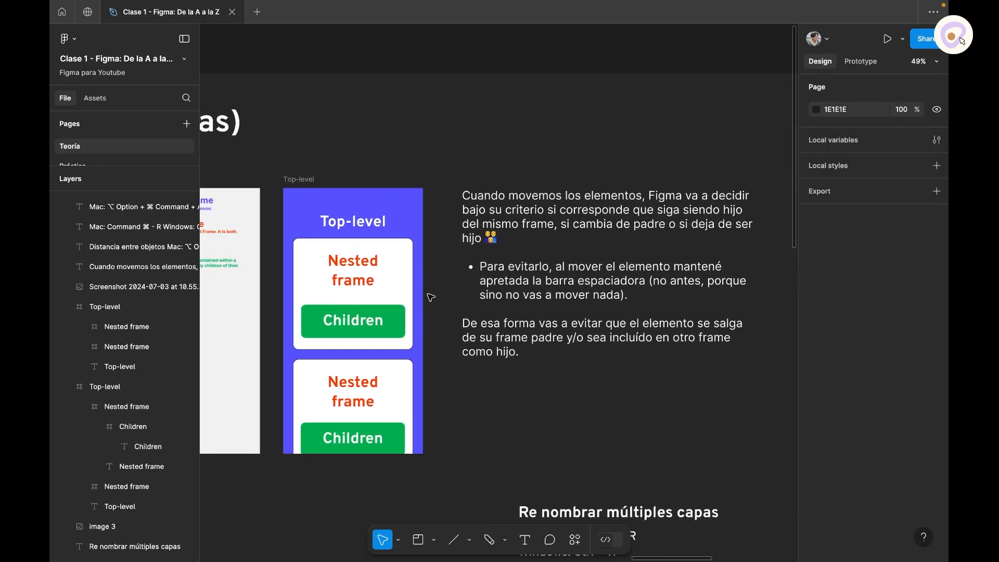
double_click(348, 324)
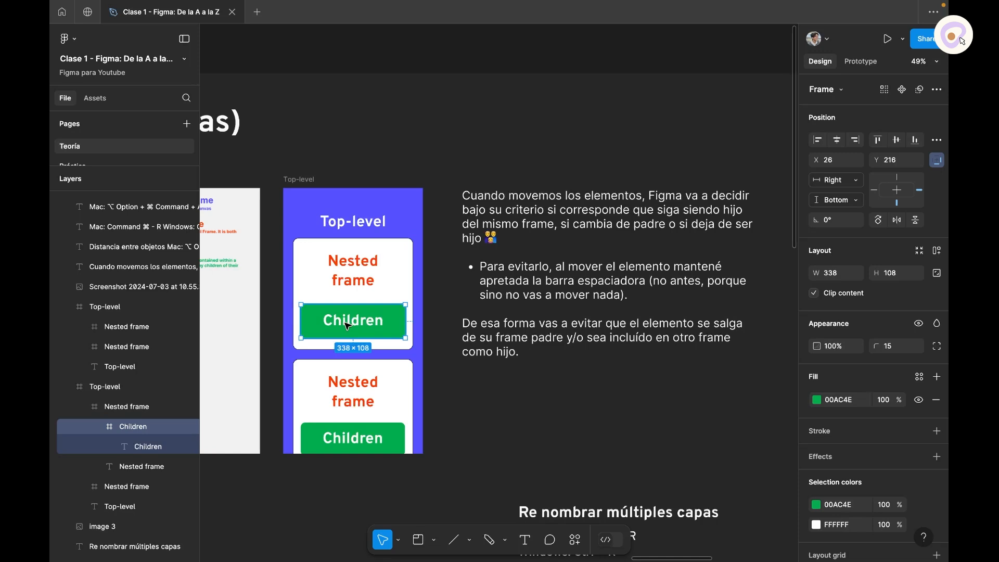
drag(347, 326, 345, 222)
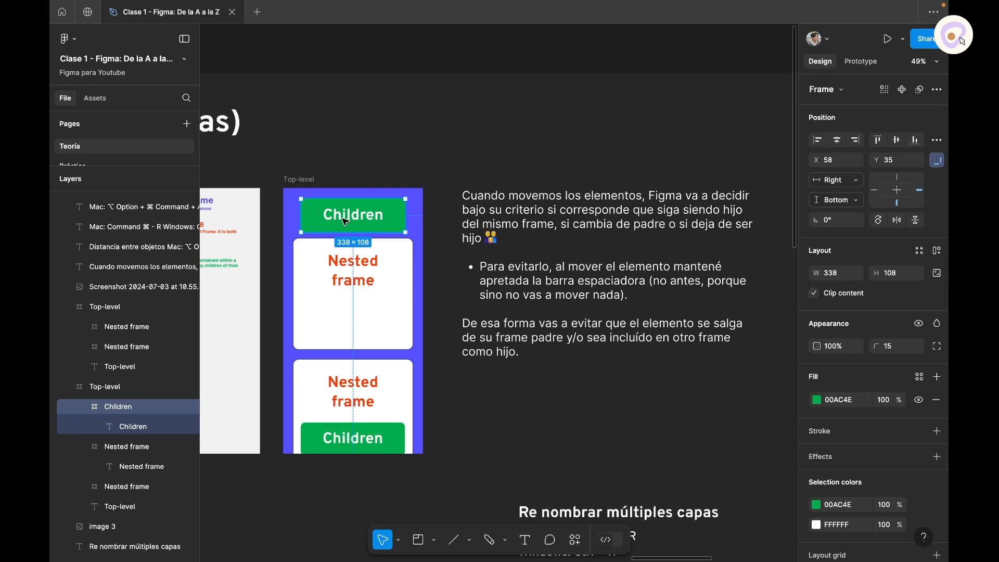
drag(346, 221, 343, 323)
click(684, 441)
Step: Measure the distances from the Top-level text to the first Nested frame and between both Nested frames in the Medir distancias example
scroll(683, 440, down, 3)
drag(524, 435, 620, 143)
scroll(415, 201, up, 5)
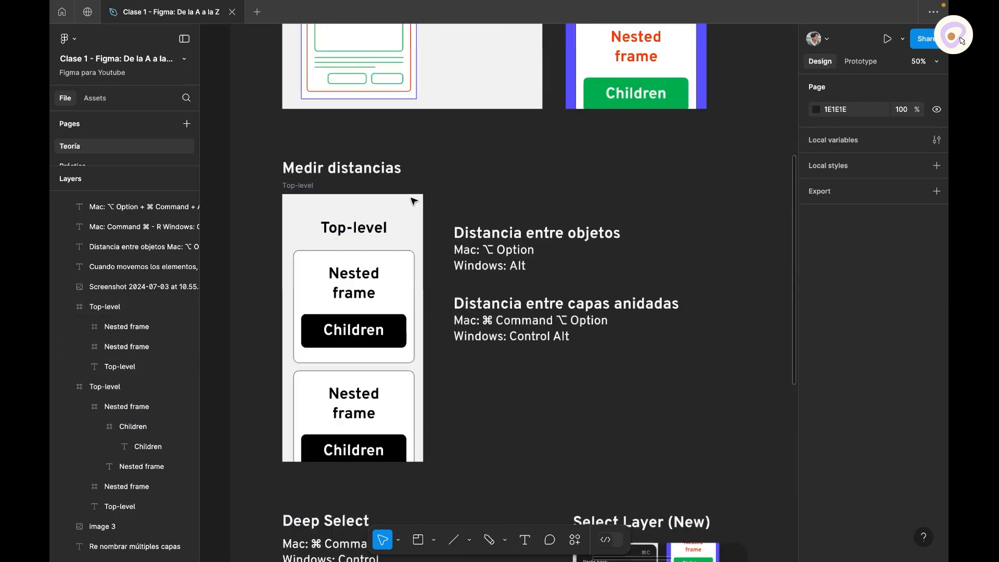
drag(503, 197, 496, 192)
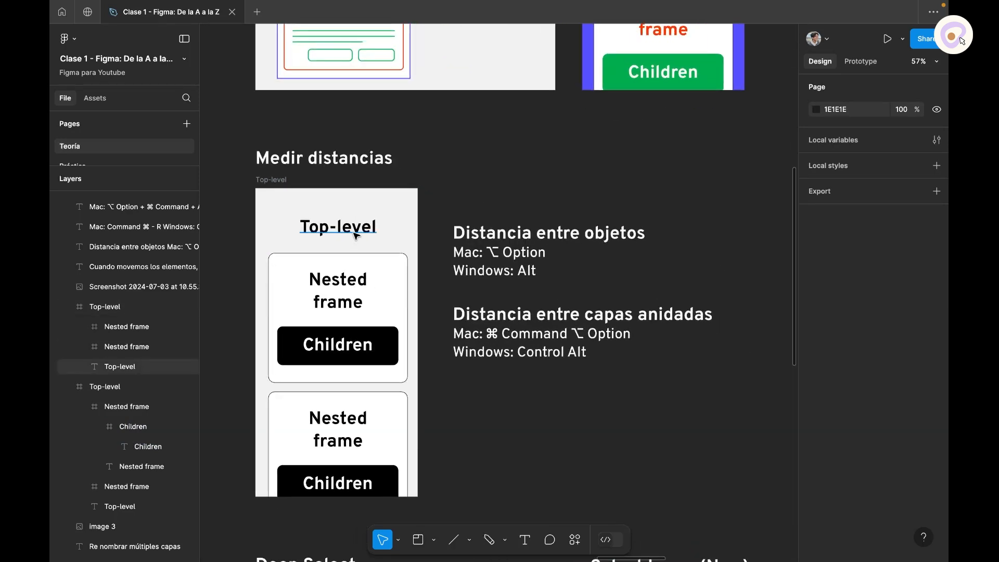
click(356, 236)
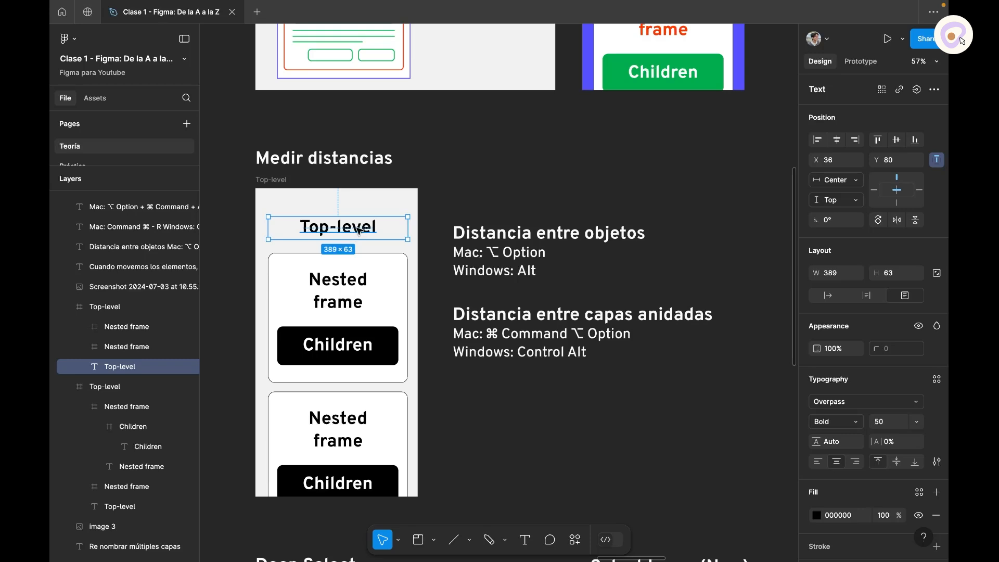
key(alt)
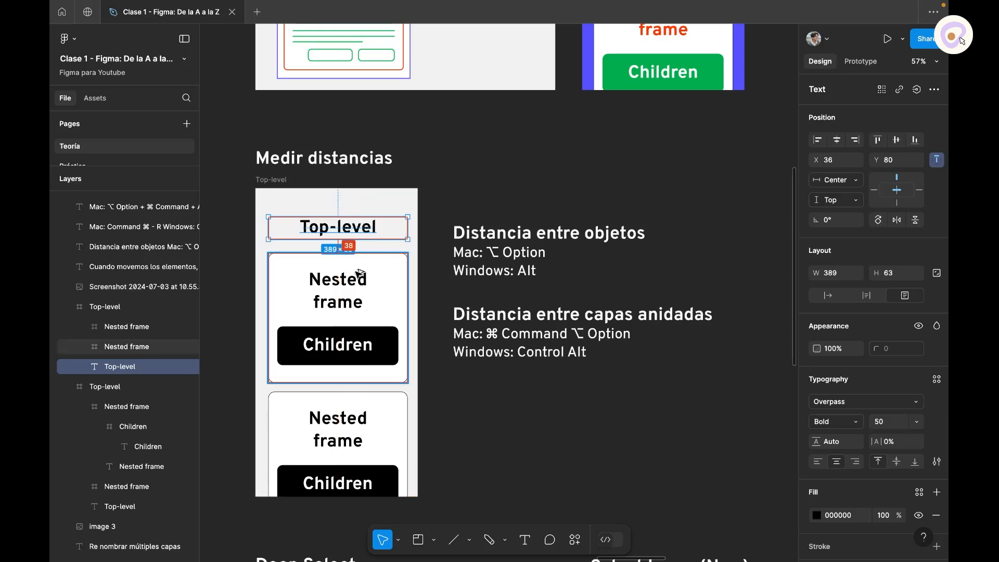
click(342, 338)
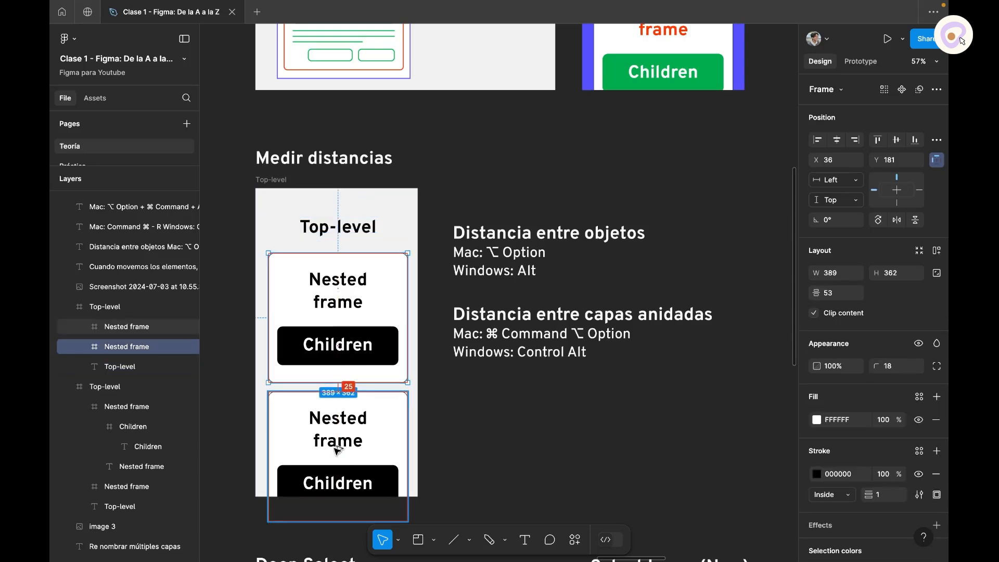
Step: Measure the distances from the first black Children frame to the edges of its parent Nested frame
click(348, 346)
key(alt)
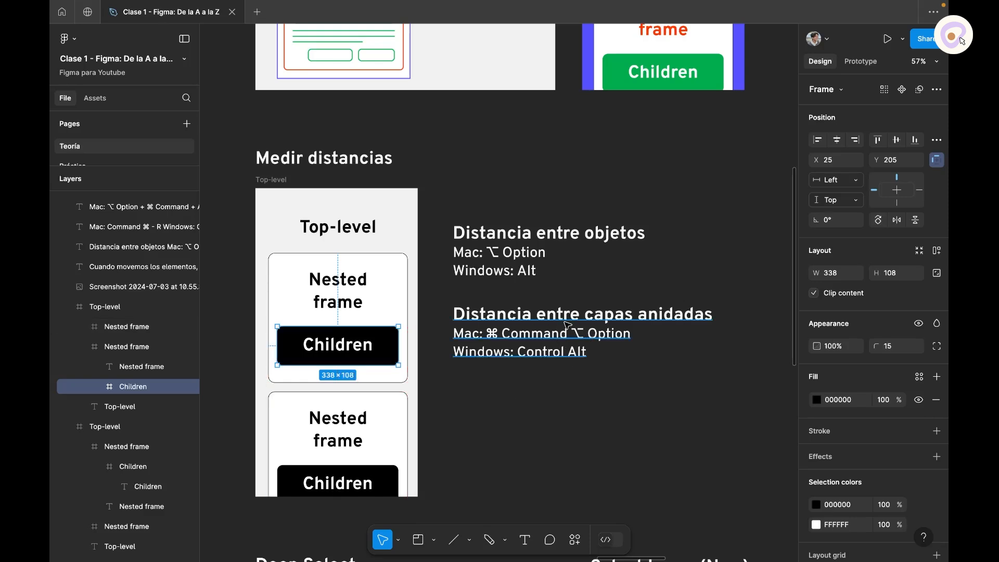
double_click(697, 315)
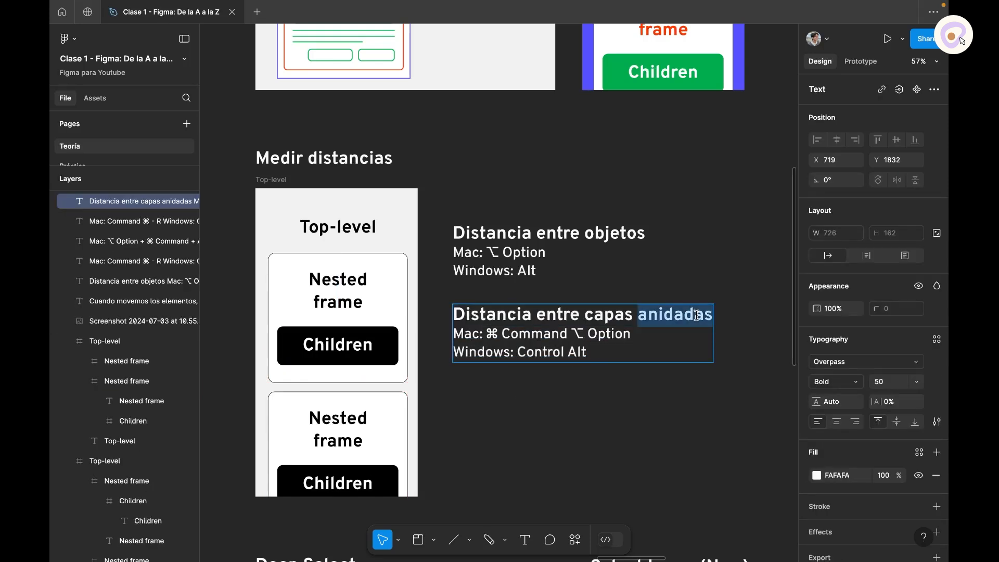
click(346, 339)
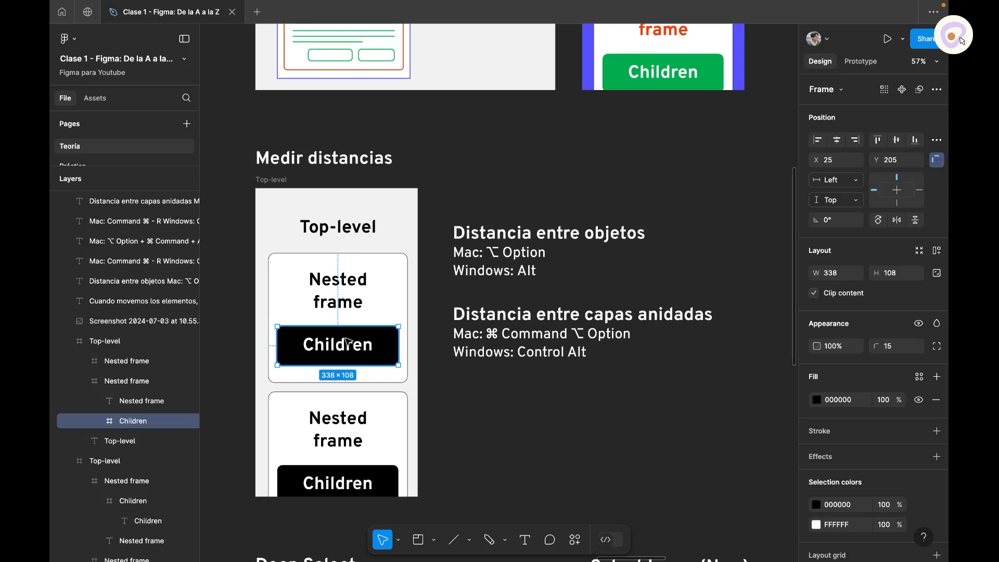
key(super+alt)
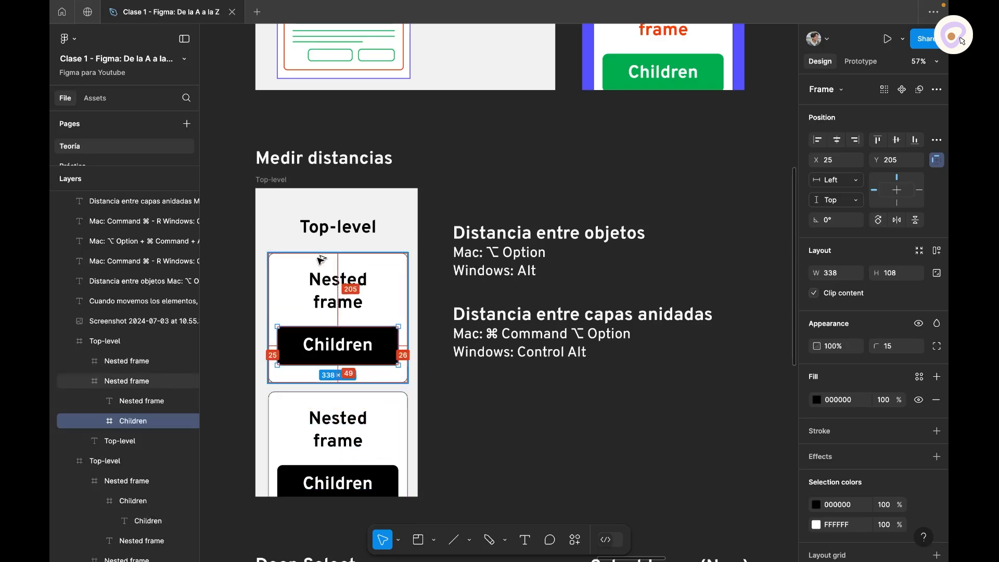
click(610, 450)
Step: Select the six grey square frames below the Re nombrar múltiples capas notes
key(super+minus)
drag(603, 467, 287, 386)
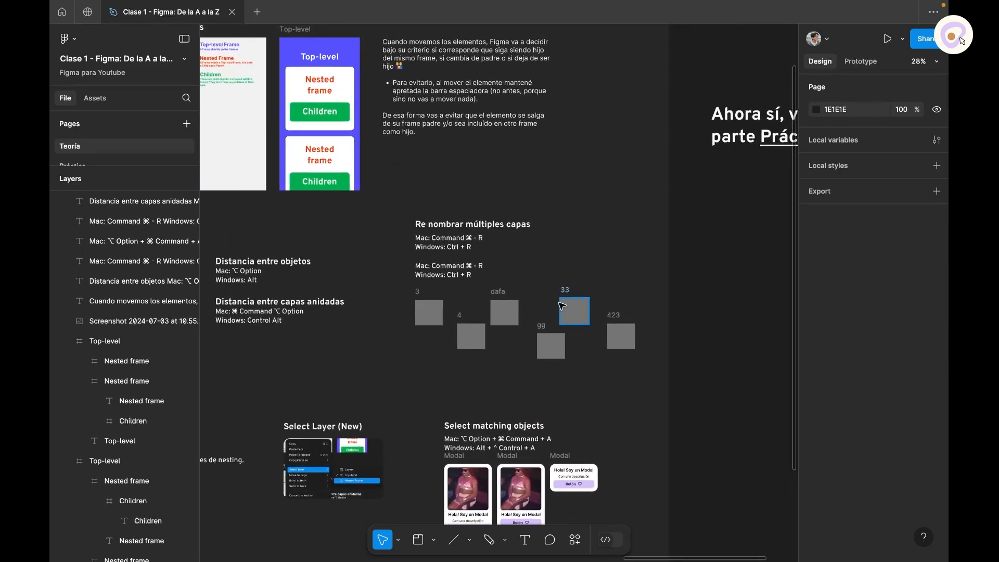
scroll(578, 259, up, 5)
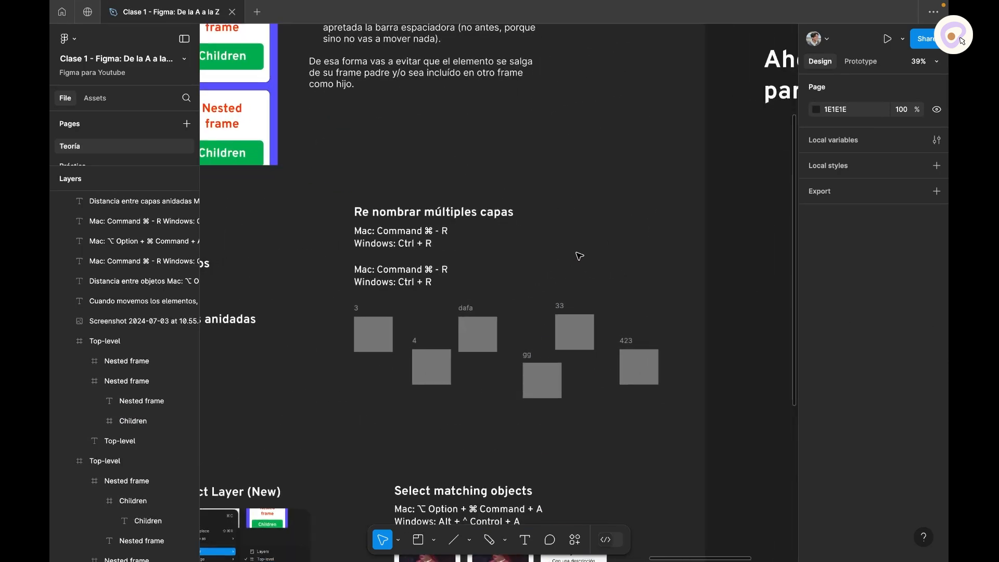
scroll(597, 263, up, 2)
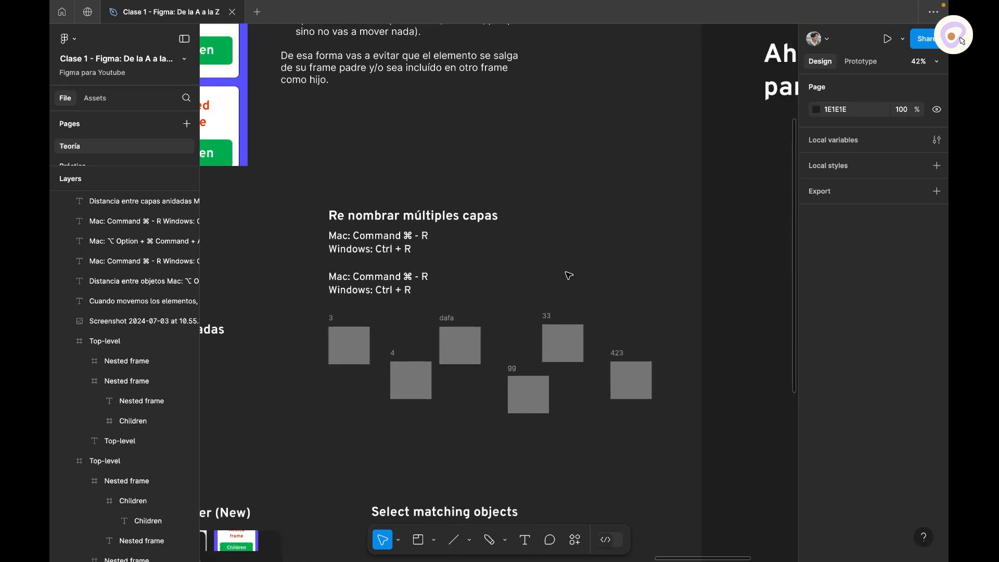
scroll(568, 275, down, 5)
scroll(604, 279, up, 3)
drag(713, 362, 225, 230)
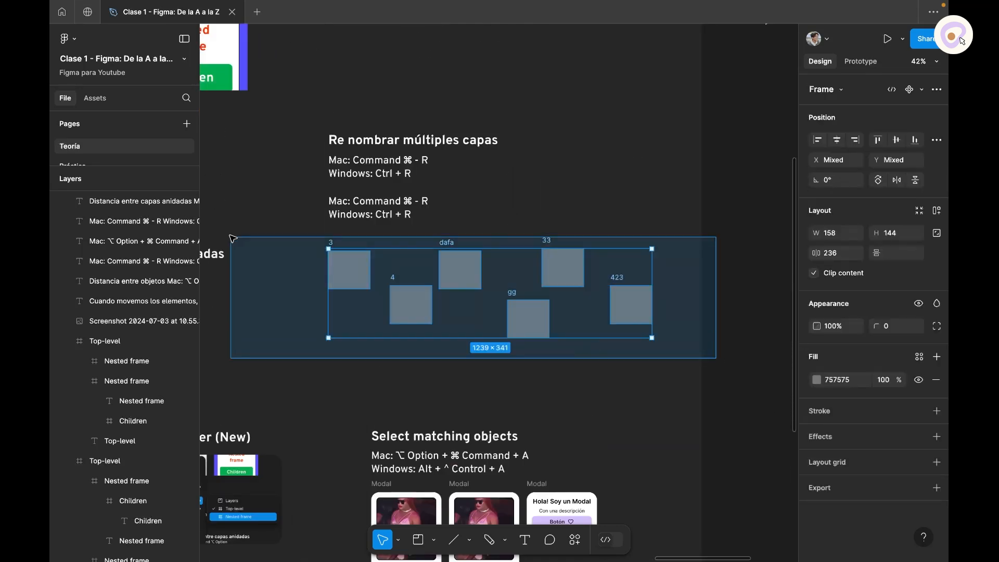
scroll(534, 240, up, 3)
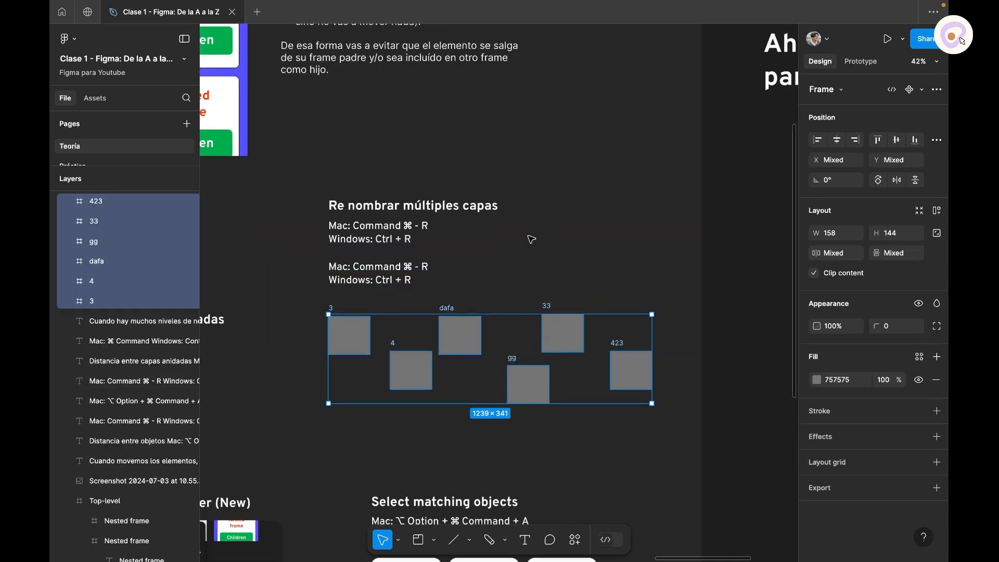
Step: Batch-rename the six selected frames to Ejemplo followed by a space and a two-digit descending number
key(super+r)
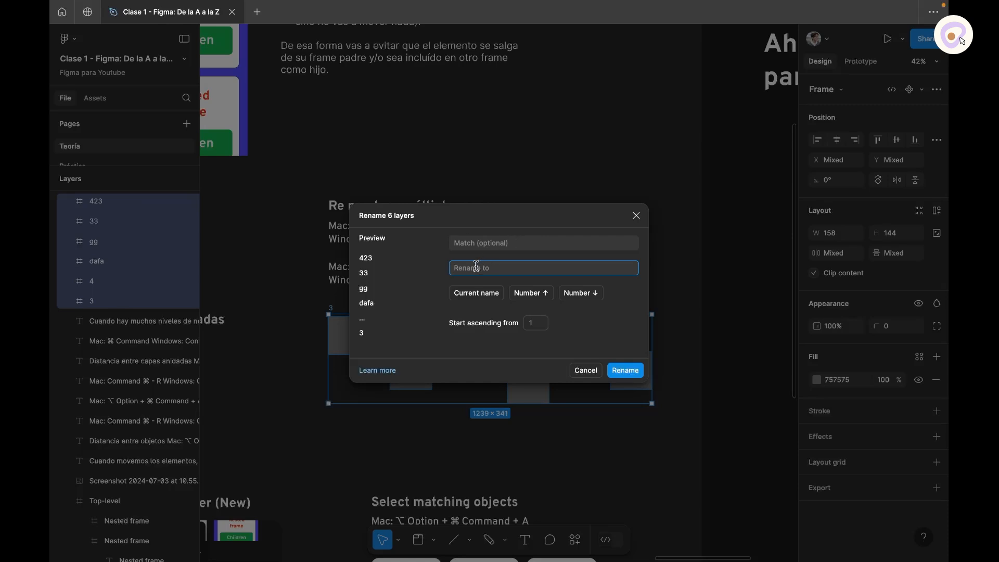
click(532, 296)
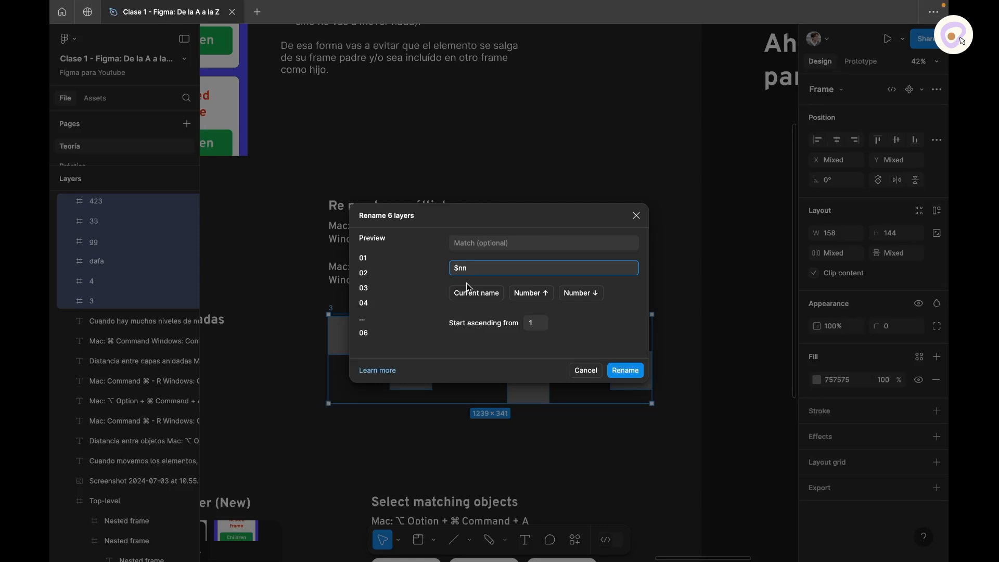
text(Ejemplo)
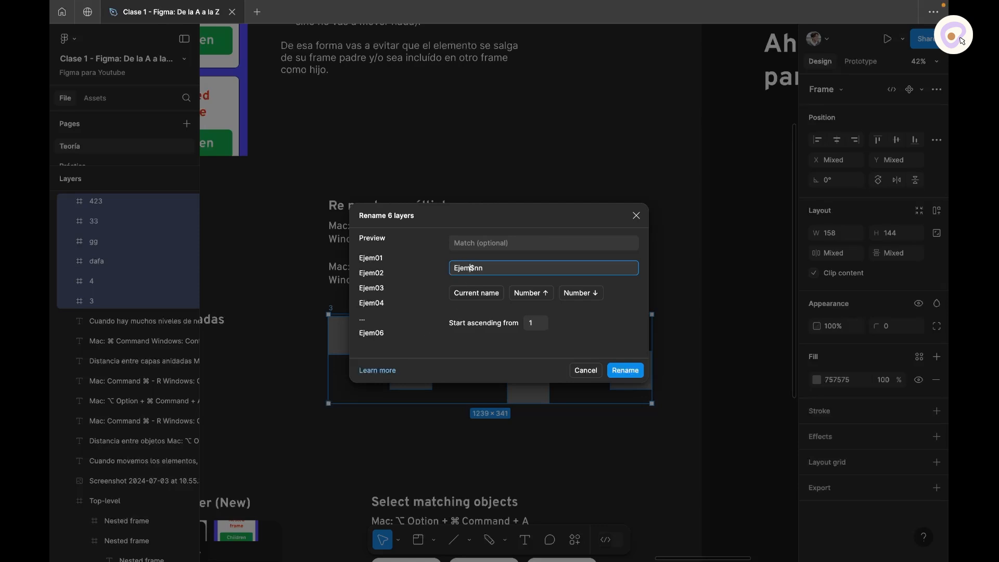
key(Delete)
key(Delete)
key(Delete)
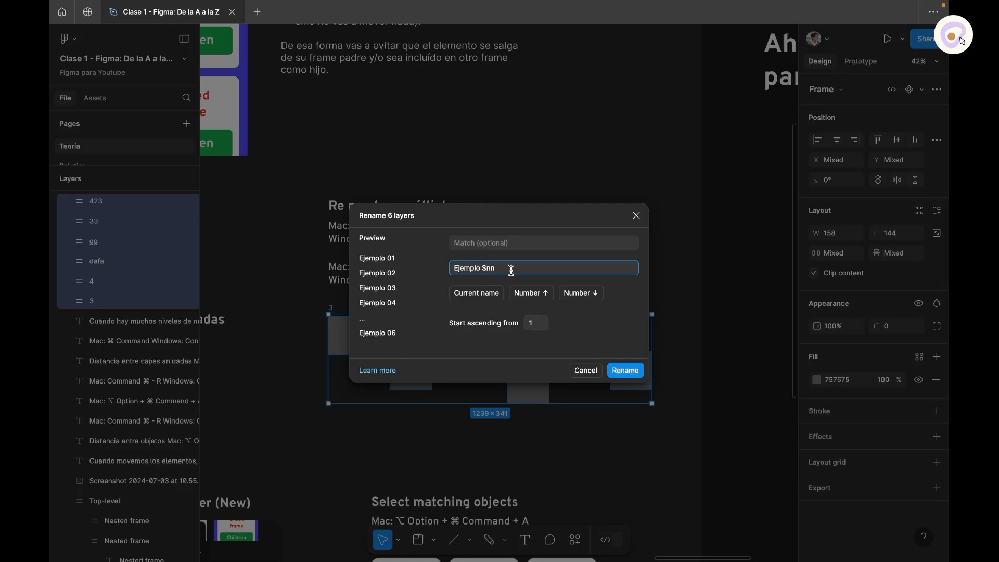
click(587, 293)
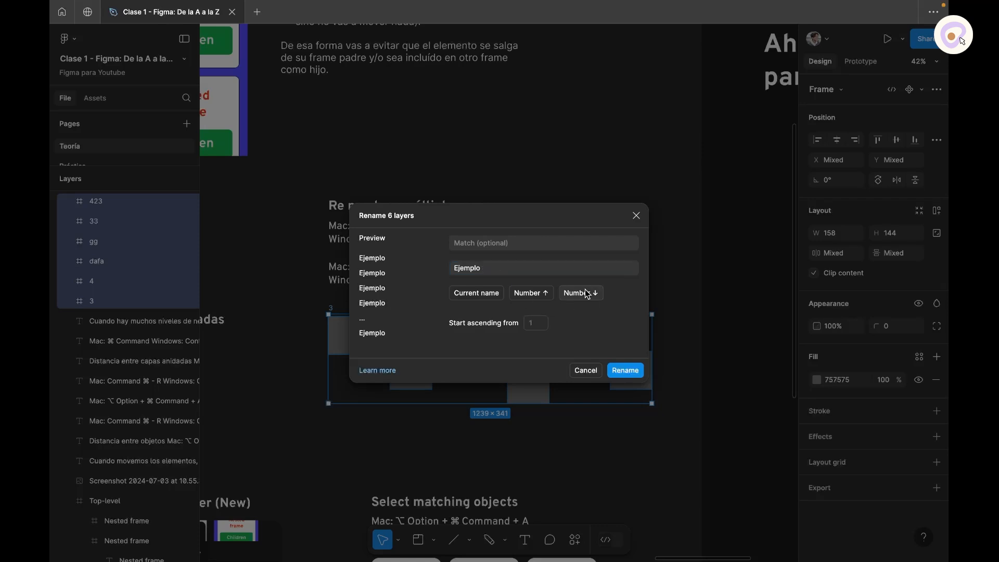
click(624, 369)
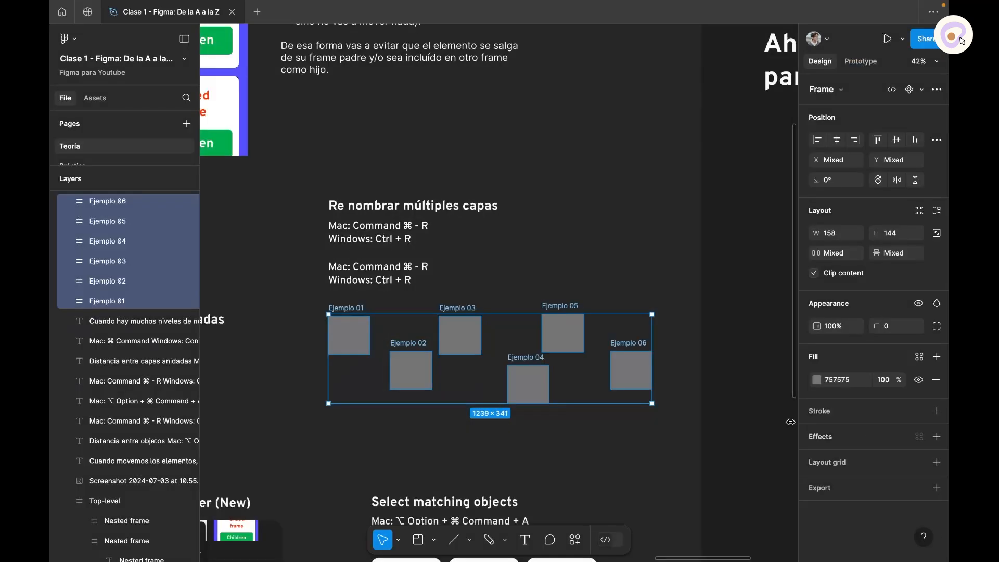
Step: Select the first Nested frame in the Medir distancias example and locate it in the layer list
click(730, 401)
drag(285, 416, 488, 223)
drag(368, 295, 563, 225)
drag(549, 181, 510, 231)
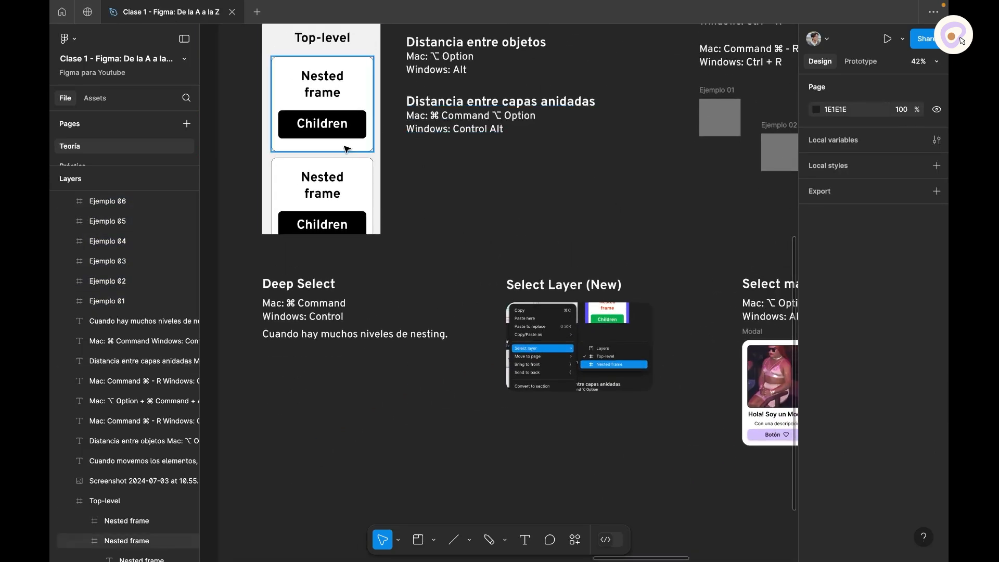
scroll(348, 137, up, 2)
scroll(349, 136, left, 1)
click(352, 125)
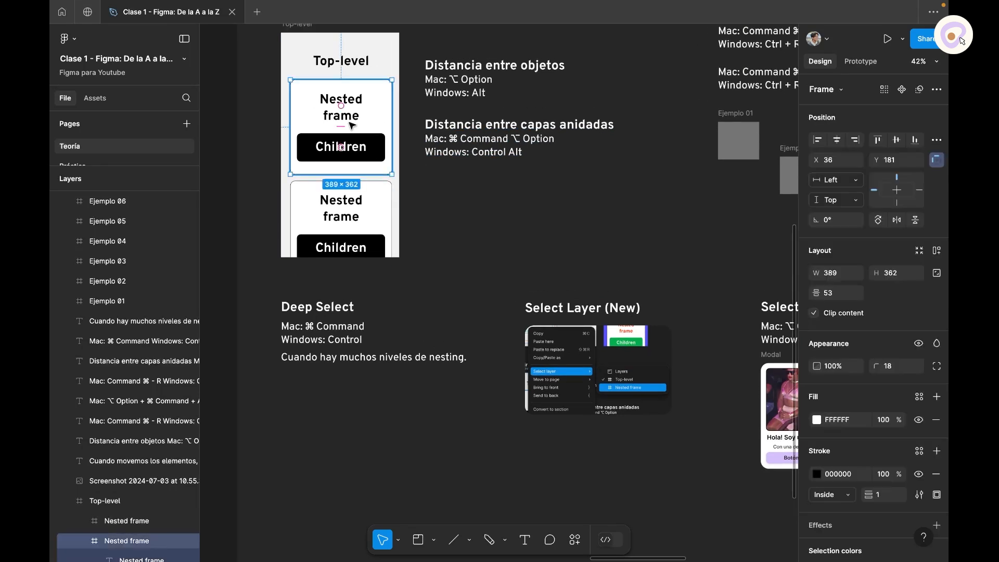
click(123, 427)
scroll(123, 415, down, 1)
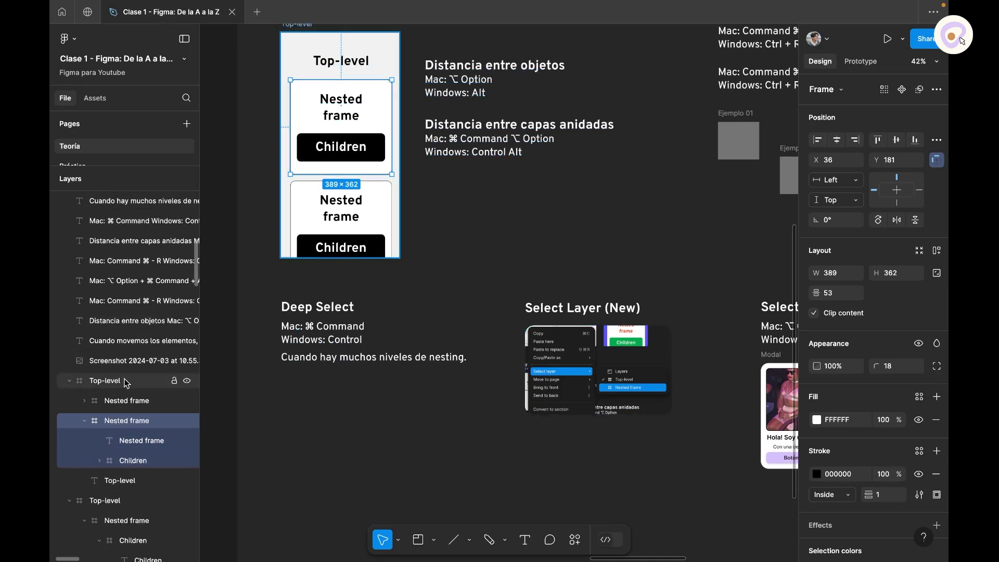
Step: Choose Nested frame from the Select layer options at that spot, and select the black Children frame inside it
right_click(372, 113)
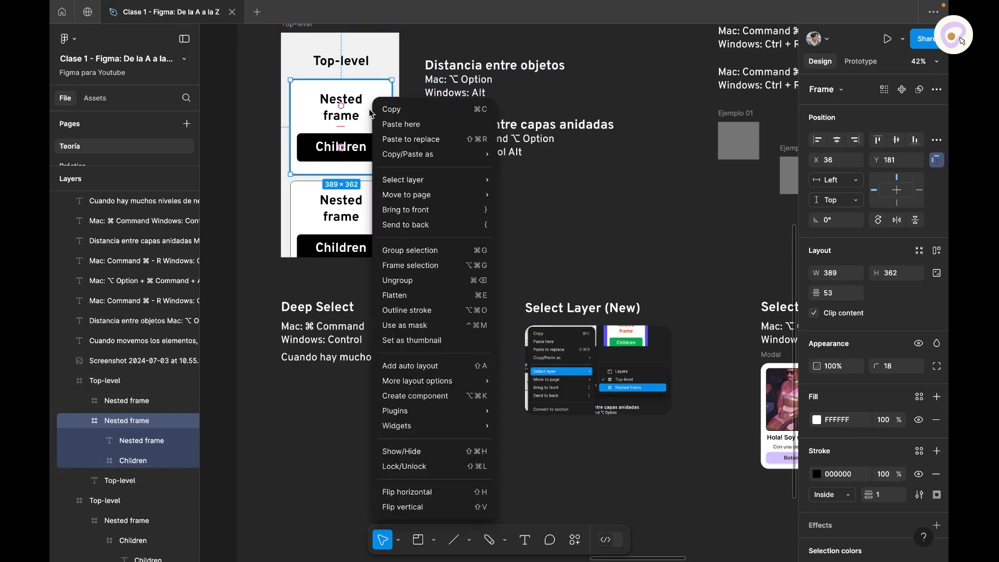
mouse_move(420, 181)
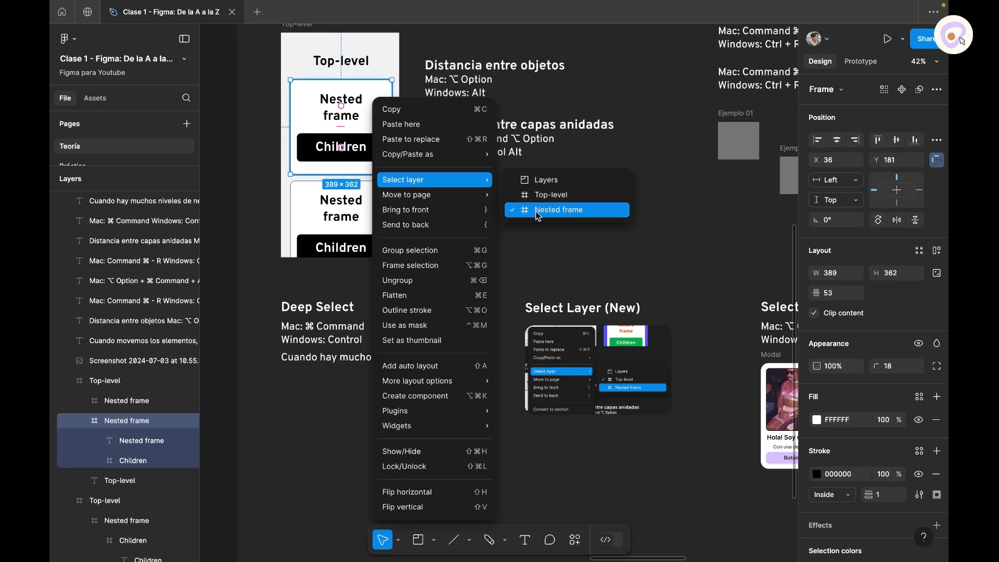
click(559, 209)
right_click(343, 155)
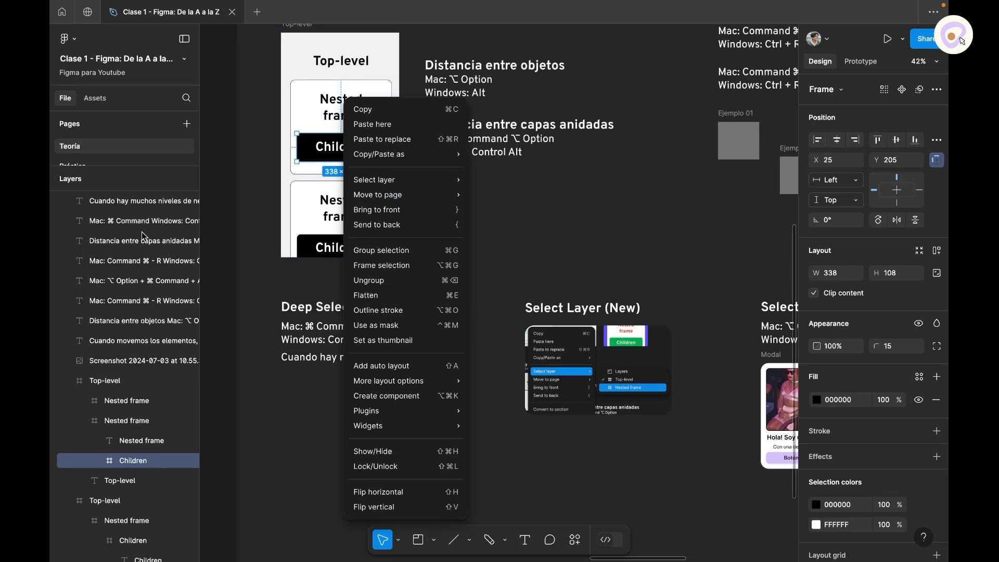
click(660, 253)
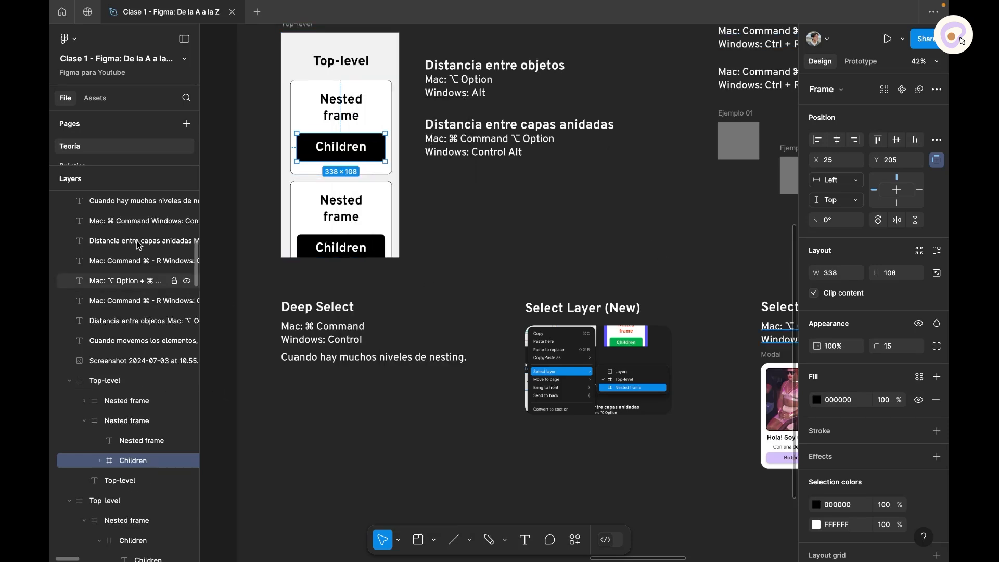
Step: Select the purple button frame in the first modal of the Select matching objects example, along with its matching layers in the other modals
drag(694, 270, 290, 159)
scroll(387, 345, up, 3)
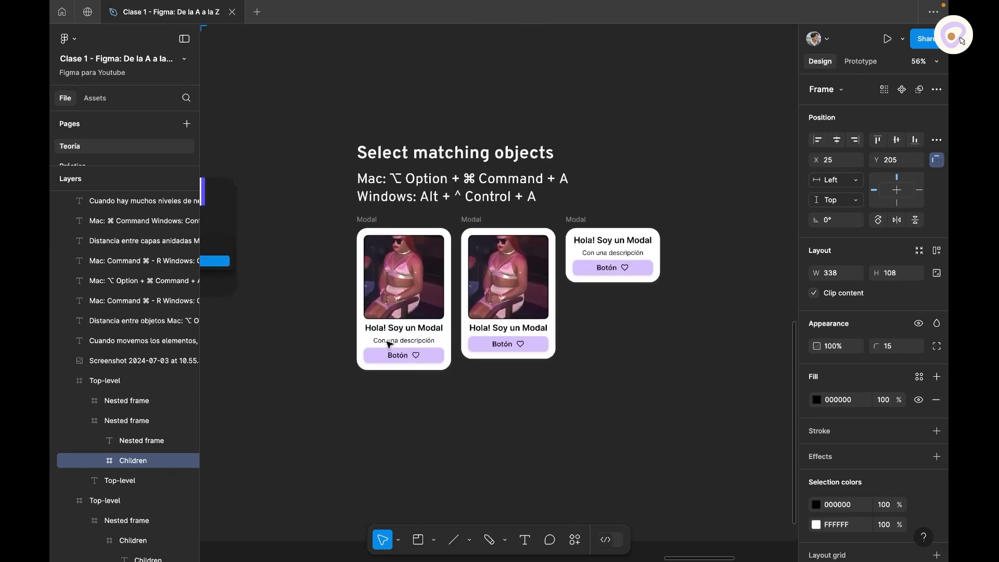
scroll(551, 391, up, 2)
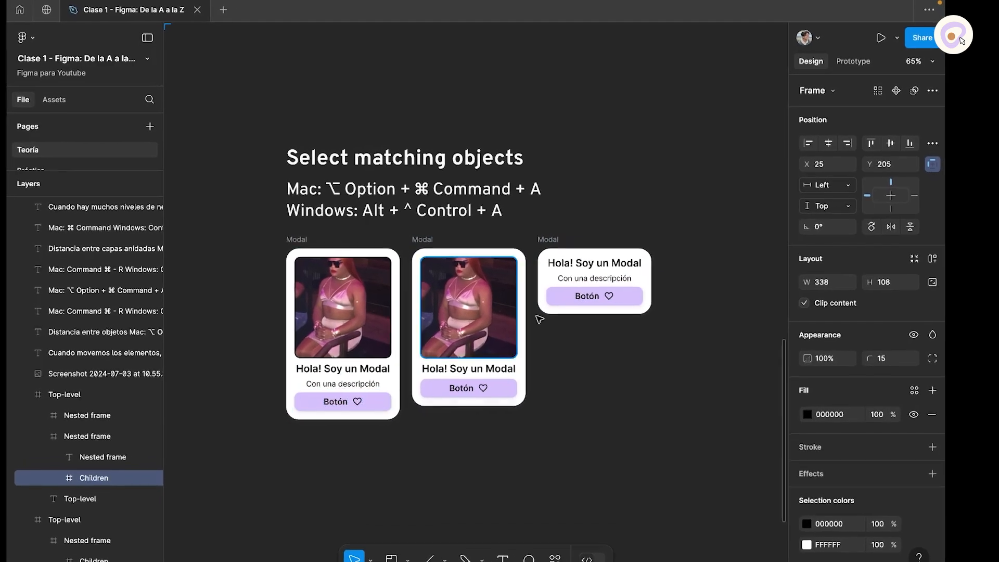
click(289, 243)
click(418, 243)
click(508, 258)
click(297, 431)
click(458, 415)
click(541, 321)
click(268, 518)
click(252, 453)
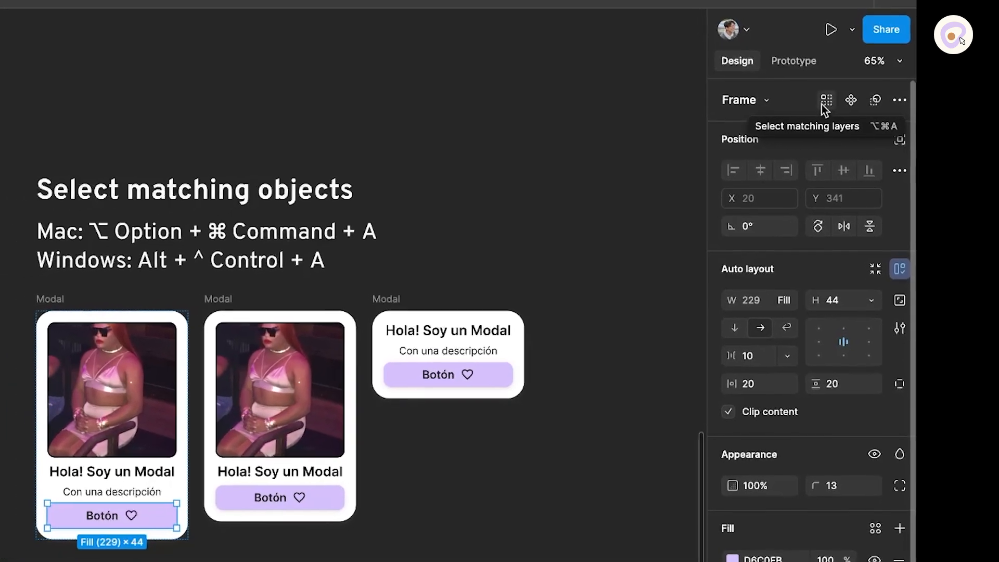
click(827, 101)
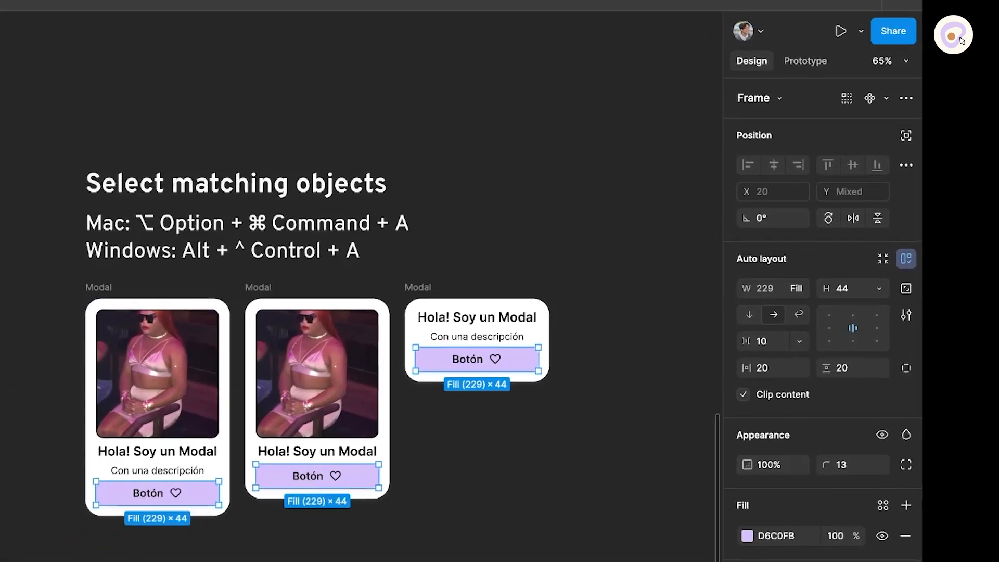
Step: Select the Botón label in the first modal and its matching labels, and replace their text with "Todos los textos"
double_click(159, 487)
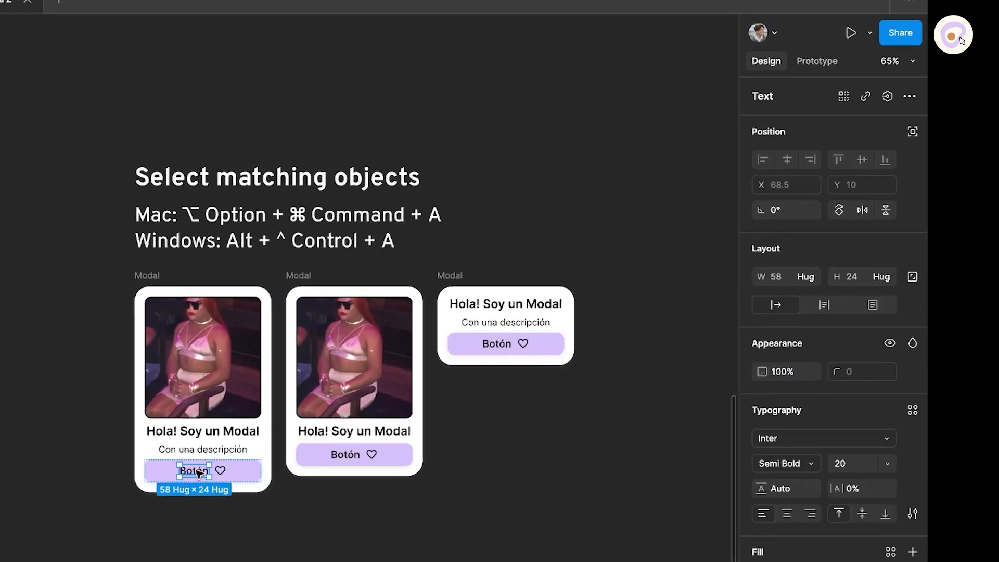
key(alt+super+a)
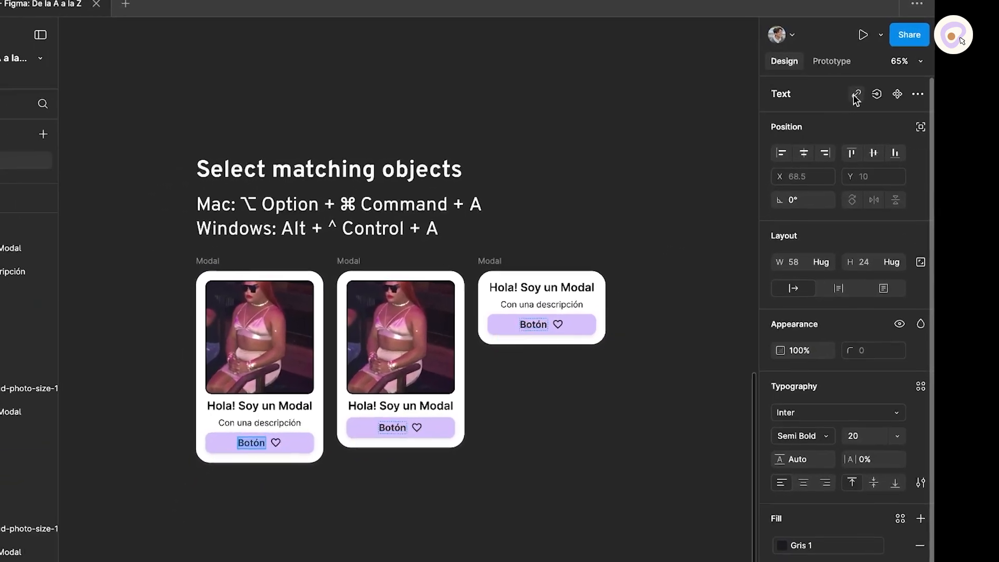
text(Todos)
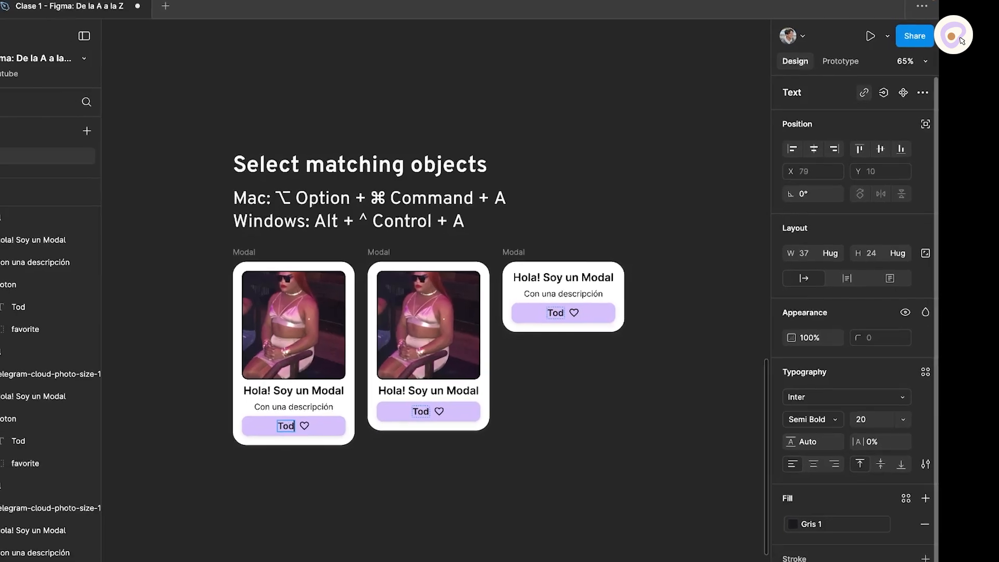
text( los textos)
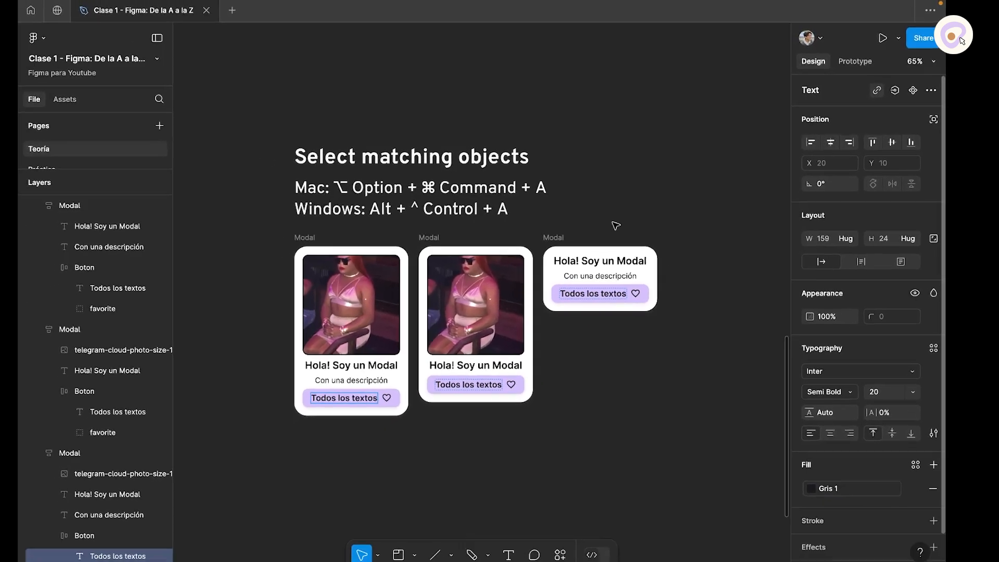
key(Escape)
key(Escape)
Step: Switch to the Práctica page, bring the first steps of the card activity into view, and minimize the interface
scroll(593, 416, down, 6)
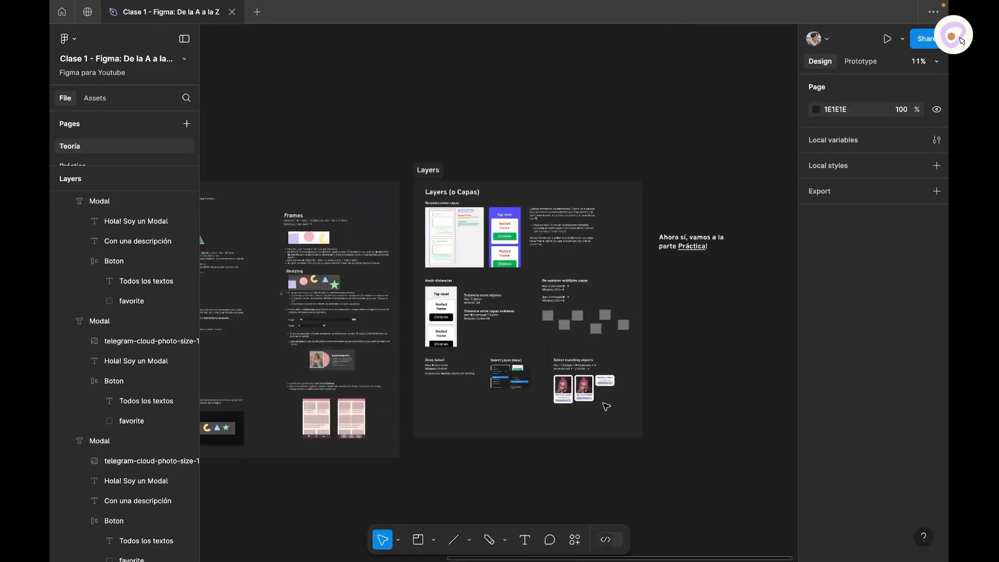
drag(456, 472, 571, 455)
drag(162, 166, 159, 320)
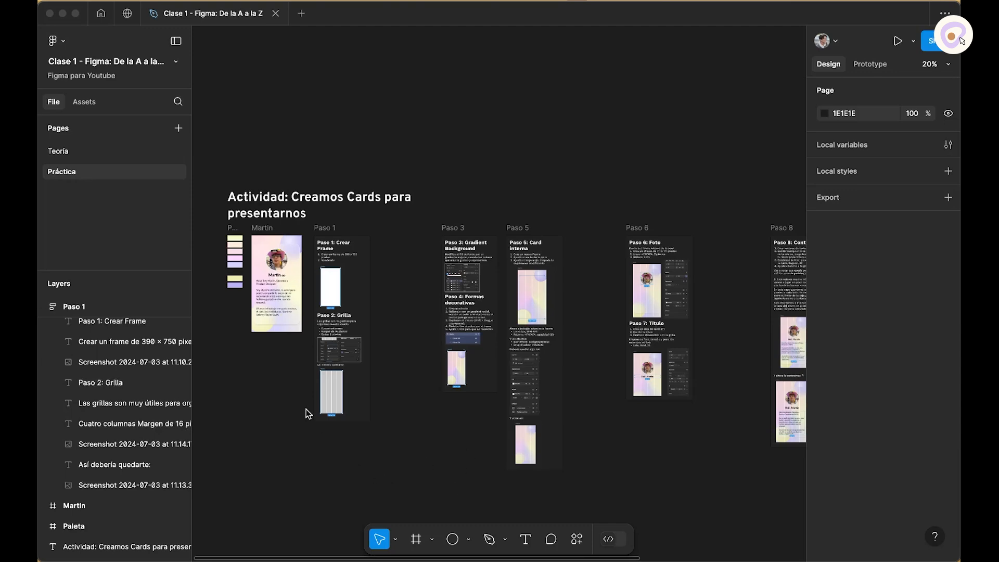
scroll(283, 364, up, 5)
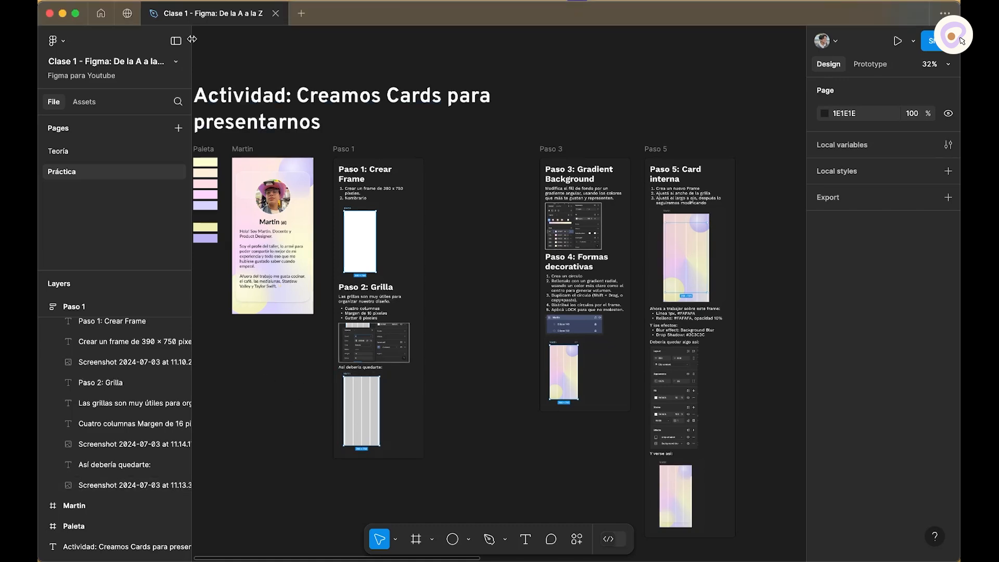
drag(315, 63, 402, 97)
scroll(324, 190, up, 6)
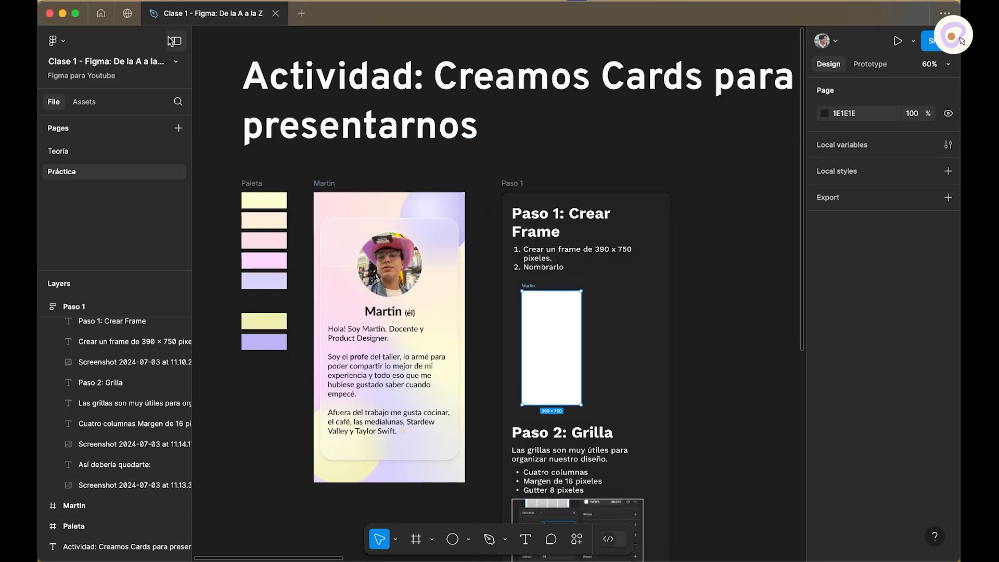
drag(433, 171, 431, 154)
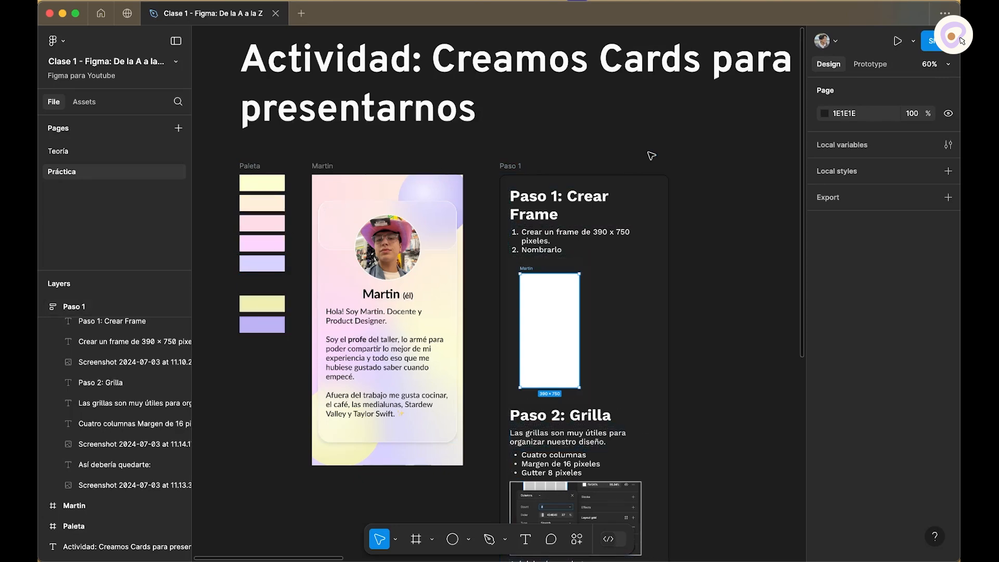
scroll(642, 158, down, 3)
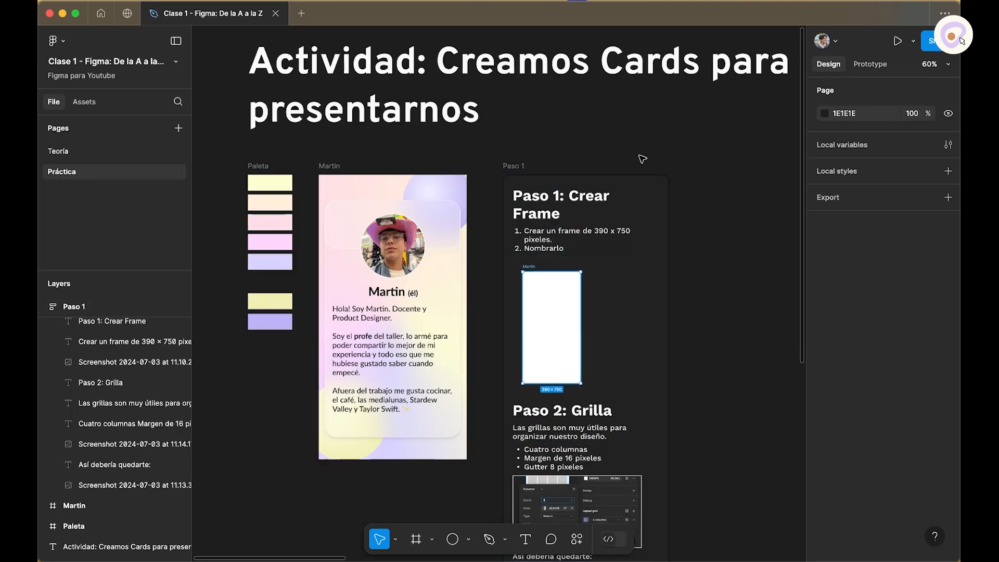
drag(725, 292, 467, 255)
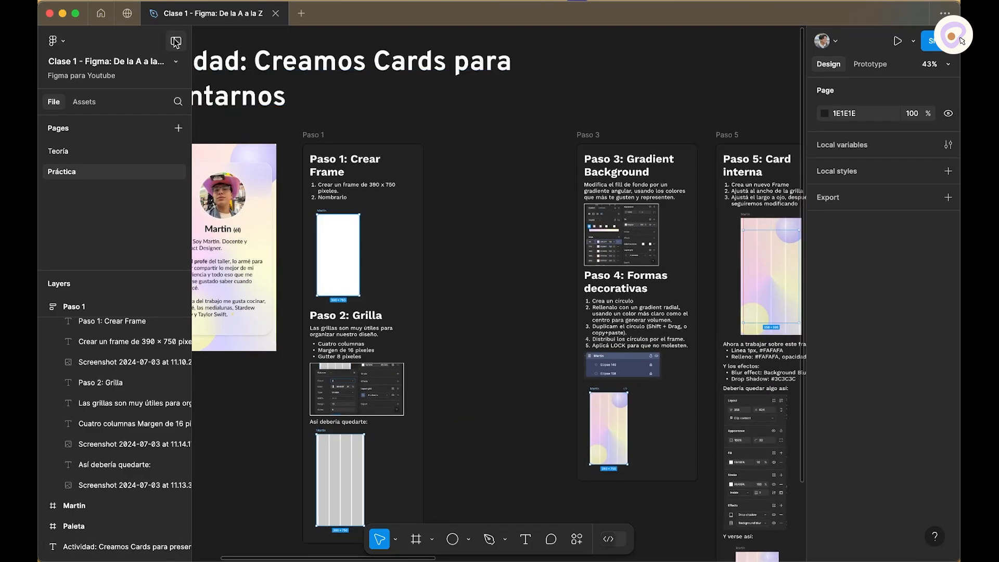
click(176, 41)
Step: Draw a frame about 339 × 606 in the empty space between the Paso 1 and Paso 3 instructions
scroll(460, 233, up, 3)
scroll(493, 232, up, 1)
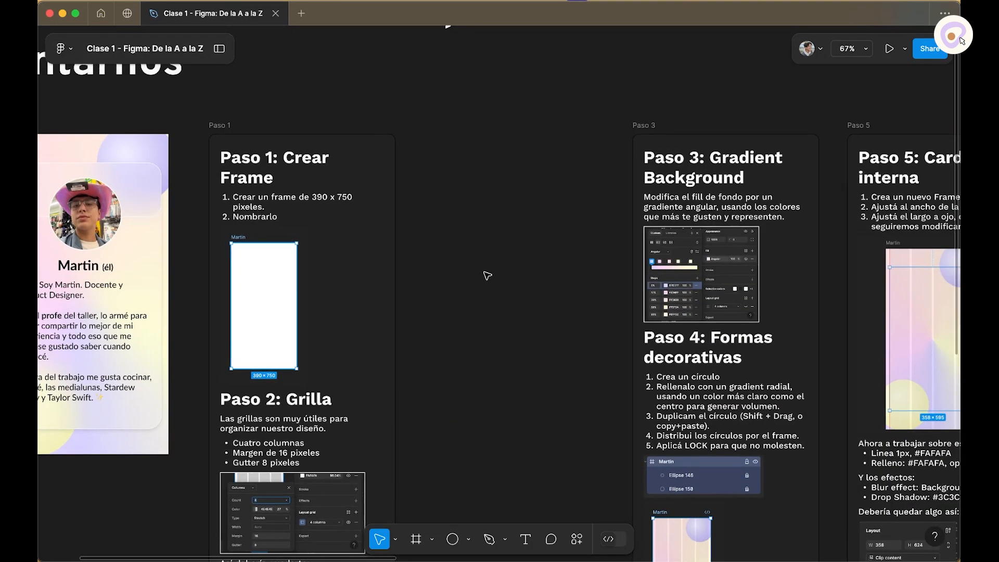
click(416, 539)
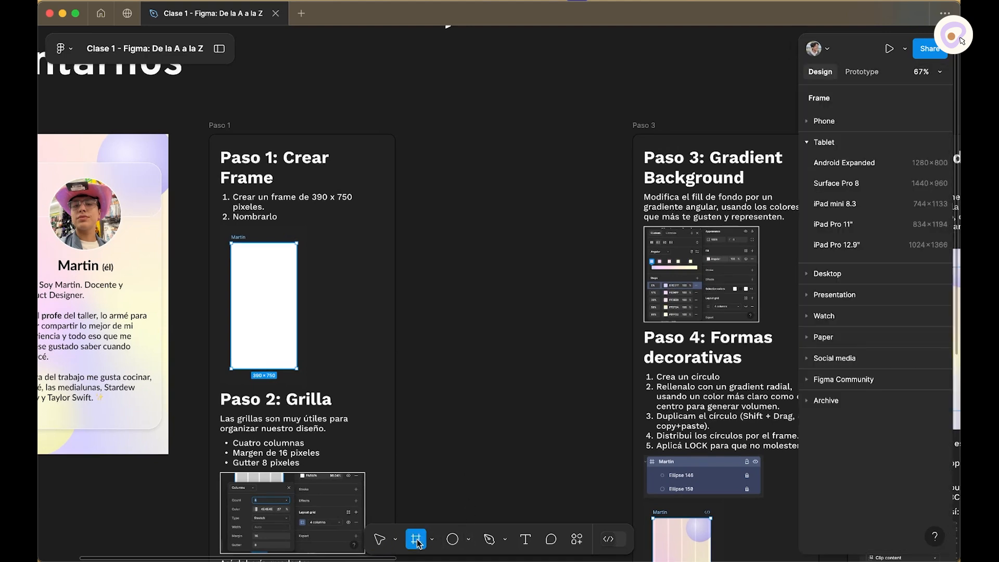
mouse_move(448, 181)
mouse_down()
mouse_move(576, 435)
mouse_move(586, 422)
mouse_up()
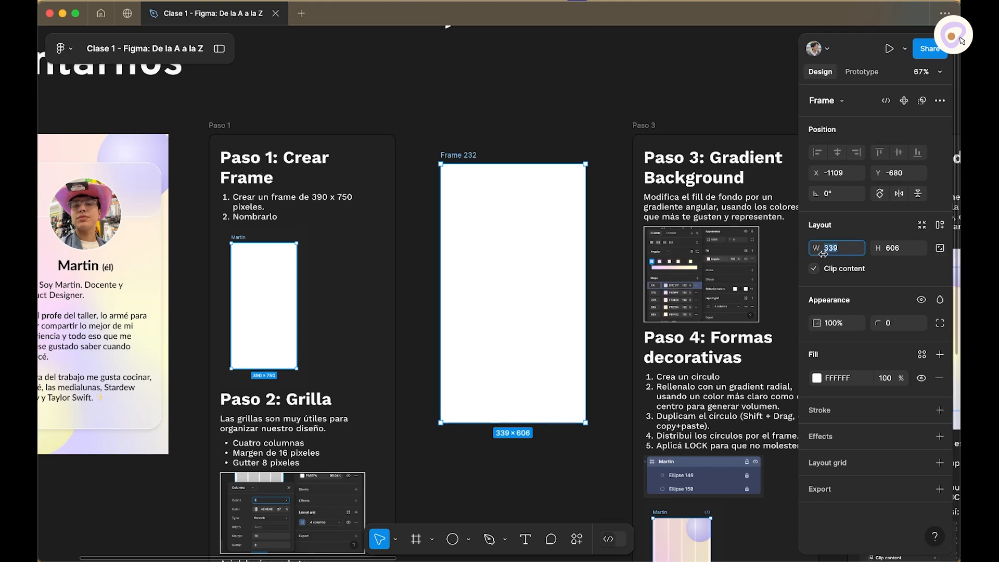
Step: Set the new frame's width to 390 and its height to 750
text(39)
click(905, 250)
text(750)
key(Return)
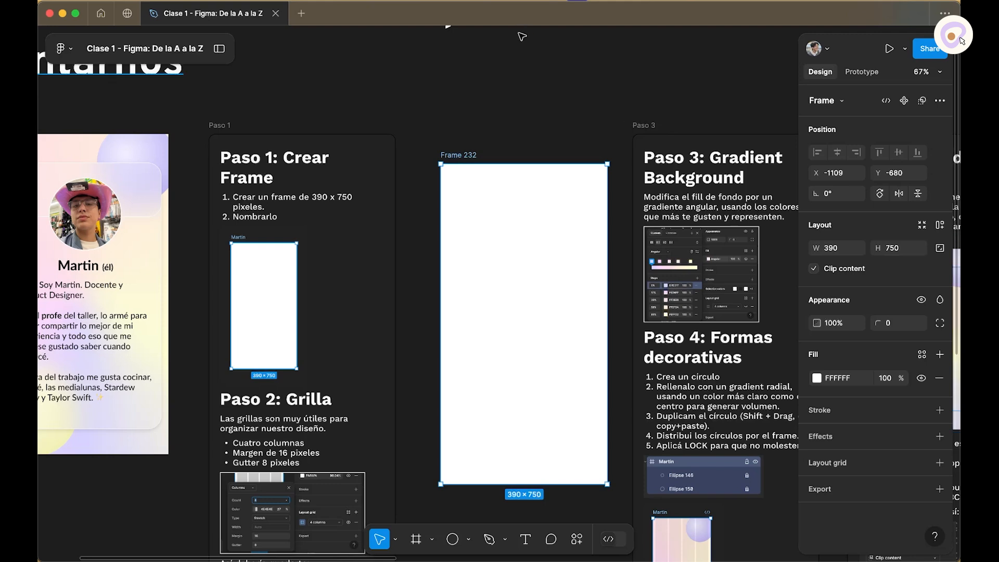
Step: Move the frame slightly up and to the left, and rename it with the instructor's first name
drag(469, 157, 459, 147)
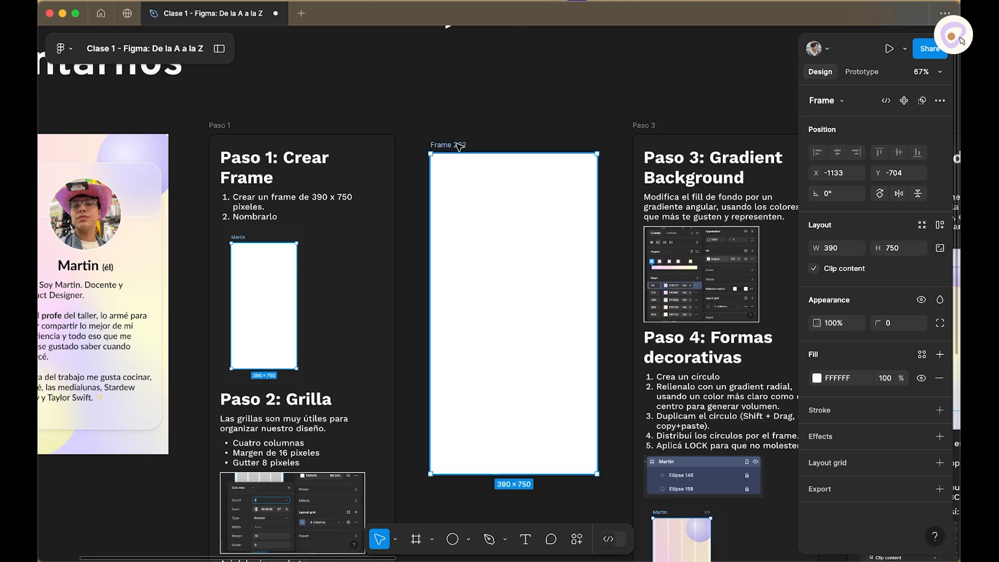
double_click(459, 147)
text(Martin)
key(Return)
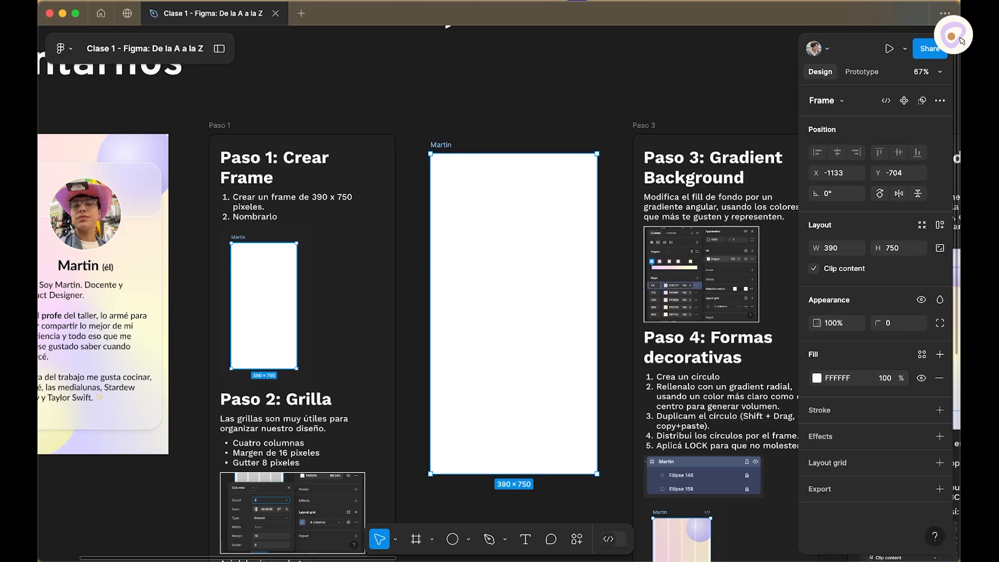
Step: Add a layout grid to the new frame, change it to columns, and set the column count to 4
scroll(430, 52, down, 5)
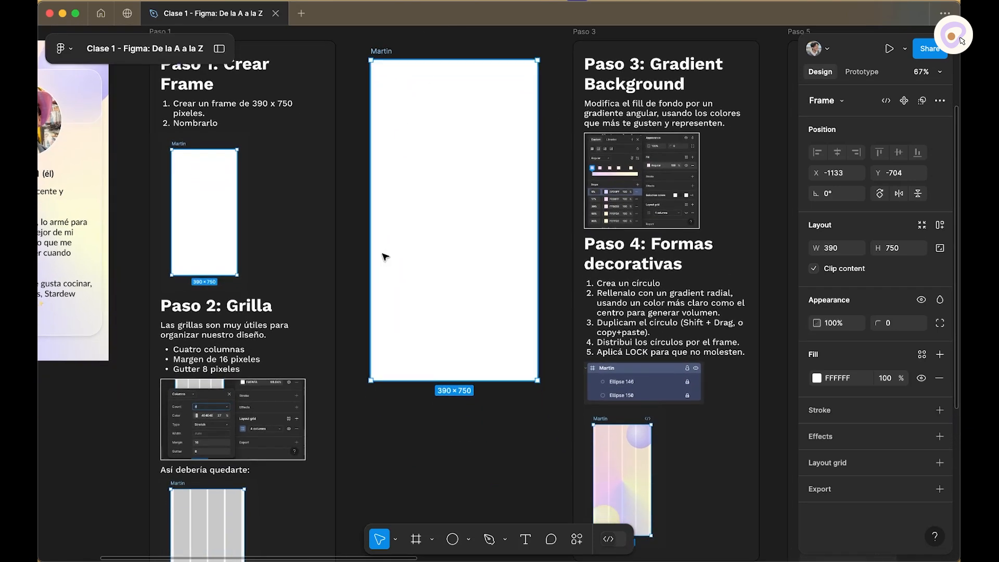
scroll(385, 256, down, 2)
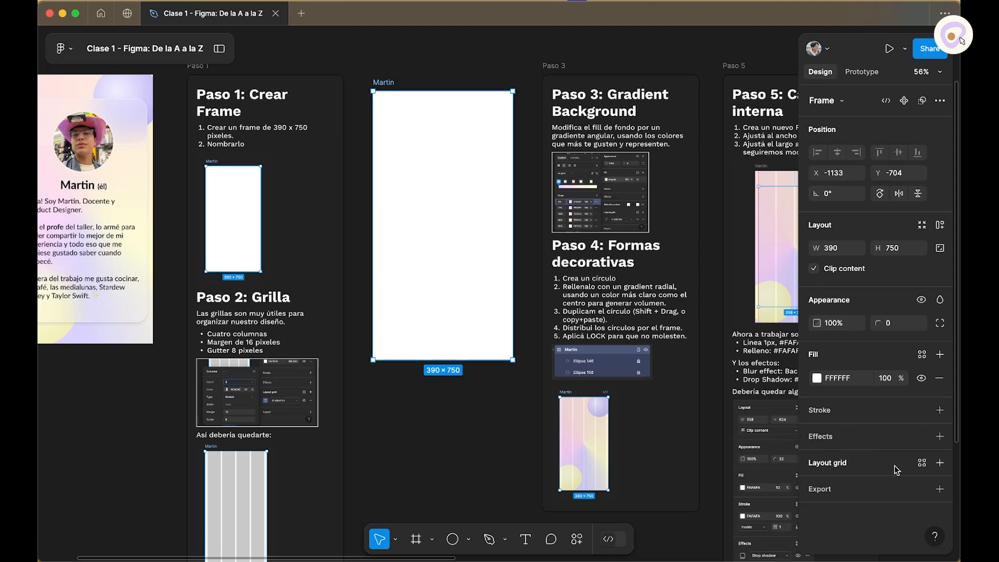
click(940, 463)
click(856, 487)
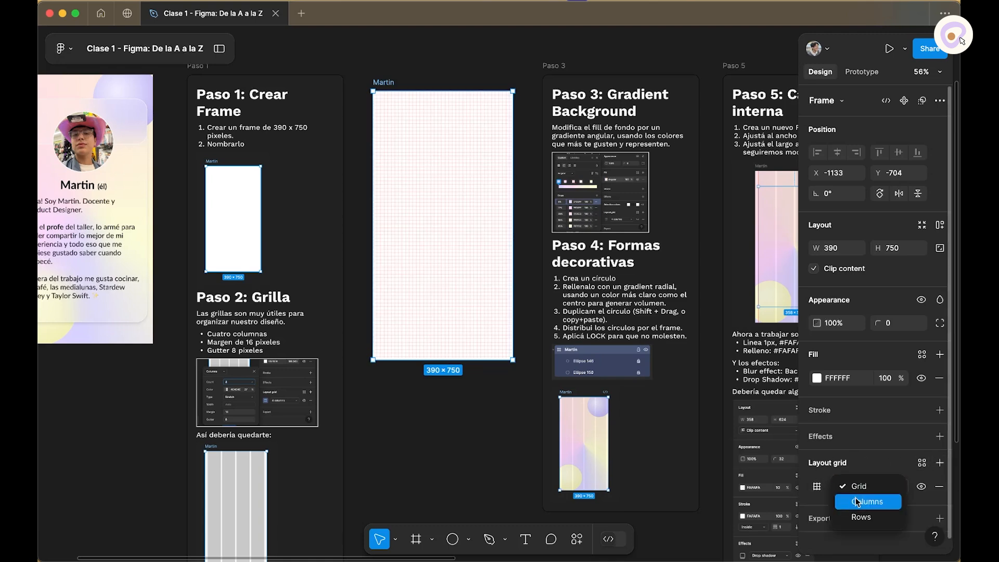
click(855, 498)
click(817, 486)
drag(731, 399, 552, 284)
click(541, 315)
text(4)
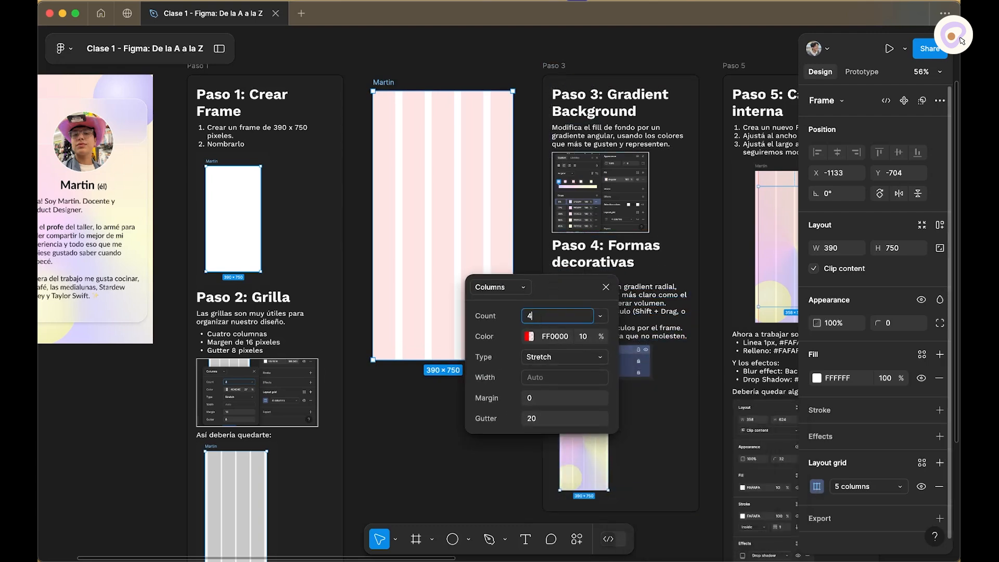
key(Return)
Step: Set the column grid's margin to 16 and its gutter to 8
click(550, 405)
text(16)
key(Return)
click(539, 419)
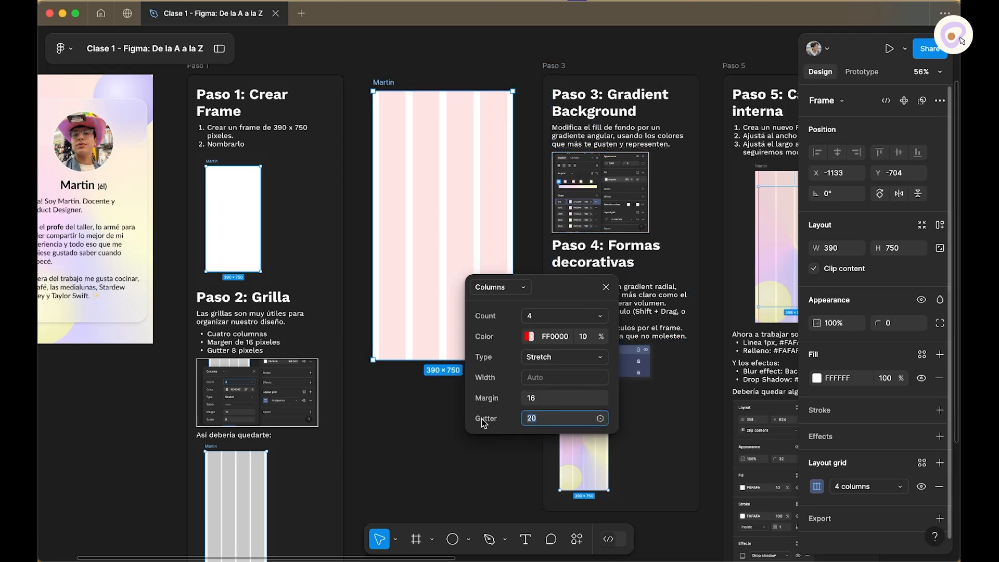
text(8)
key(Return)
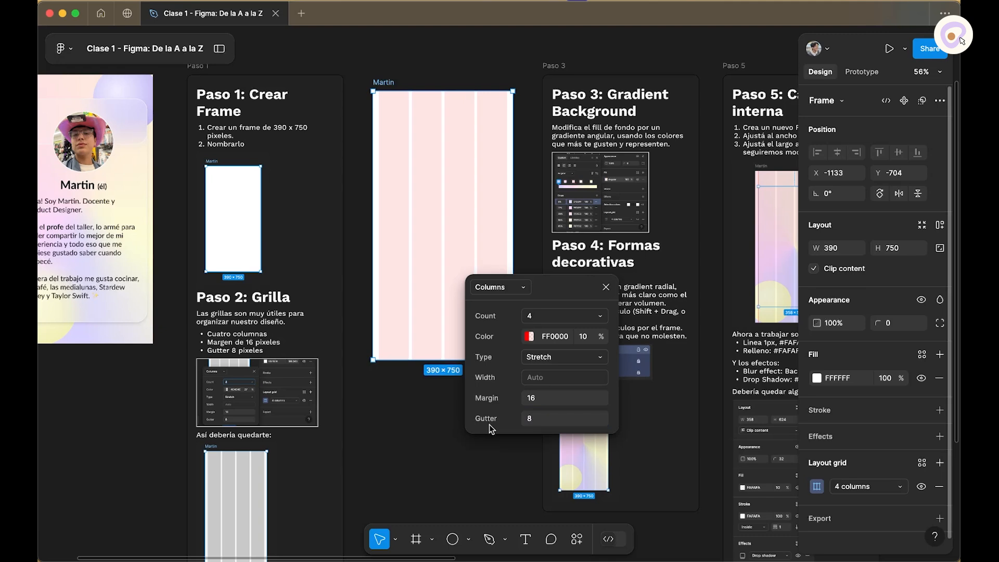
Step: Change the grid columns' color to dark grey 4C4C4C and close the grid settings
click(528, 337)
drag(326, 332, 296, 347)
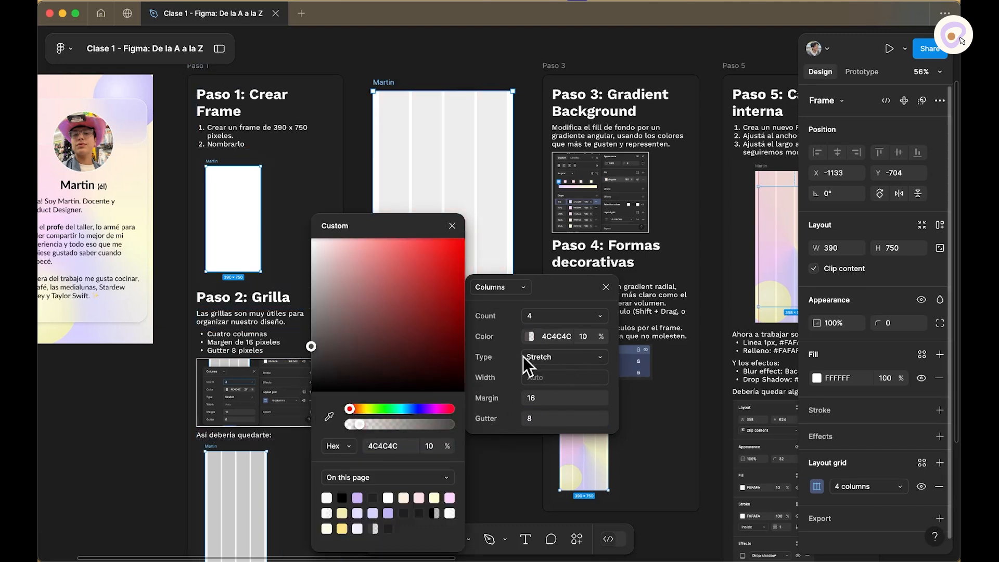
click(452, 227)
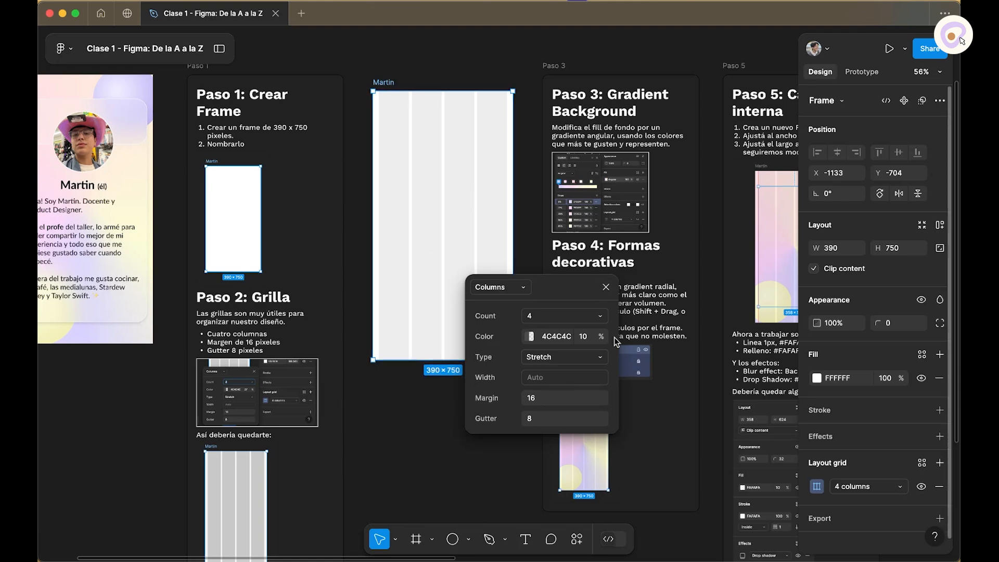
click(605, 288)
Step: Move the new card frame slightly up, to Y -731, between the Paso 1 and Paso 3 instructions
scroll(475, 163, right, 2)
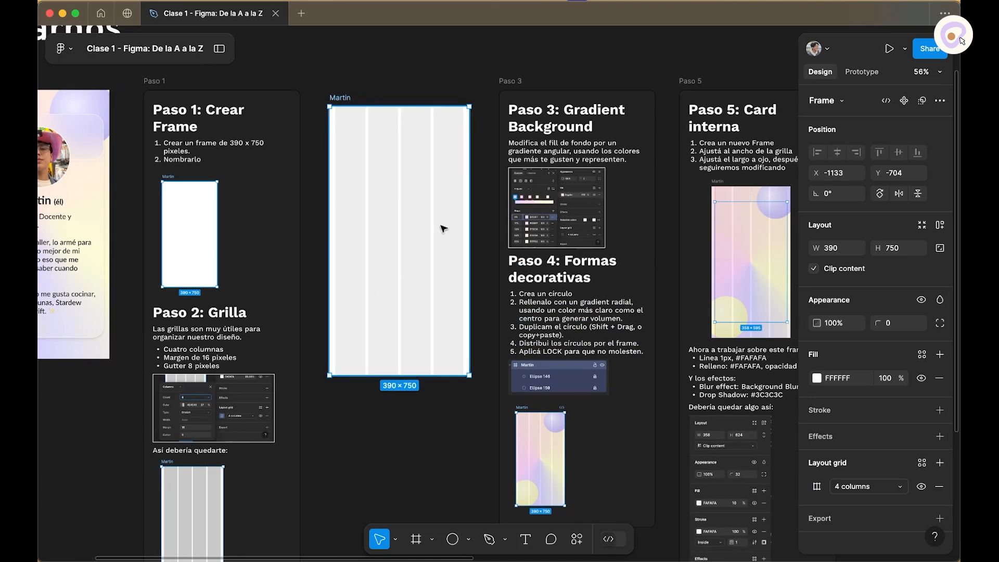
click(432, 77)
drag(435, 76, 439, 92)
drag(397, 140, 400, 134)
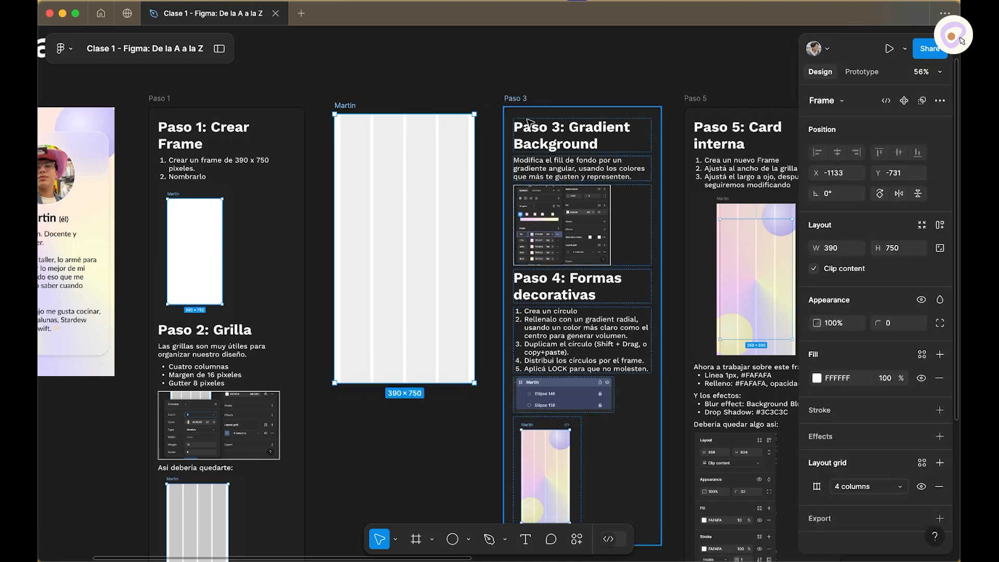
scroll(457, 138, down, 1)
drag(319, 189, 518, 198)
drag(276, 434, 241, 435)
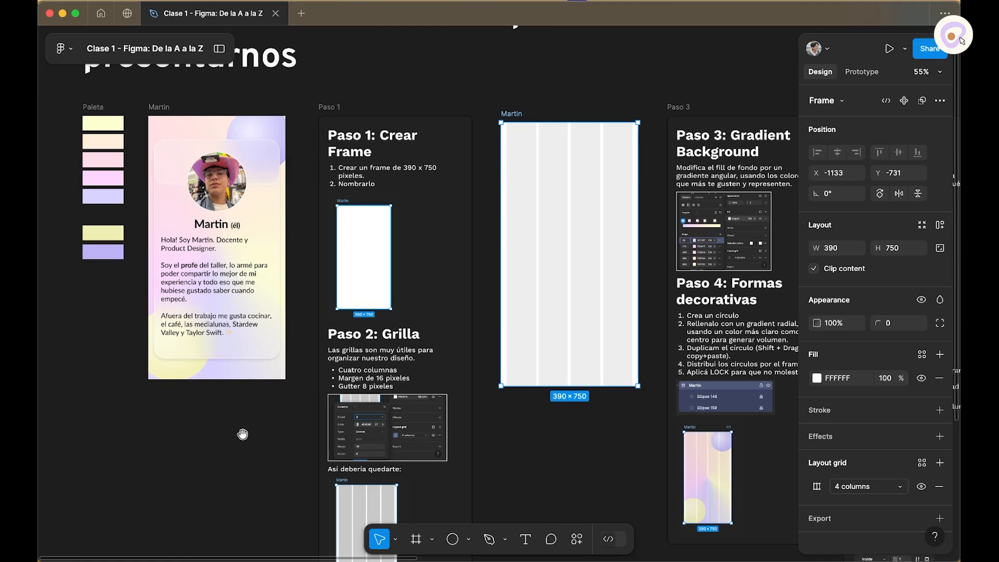
Step: Change the new card frame's solid white fill to an angular gradient
click(817, 378)
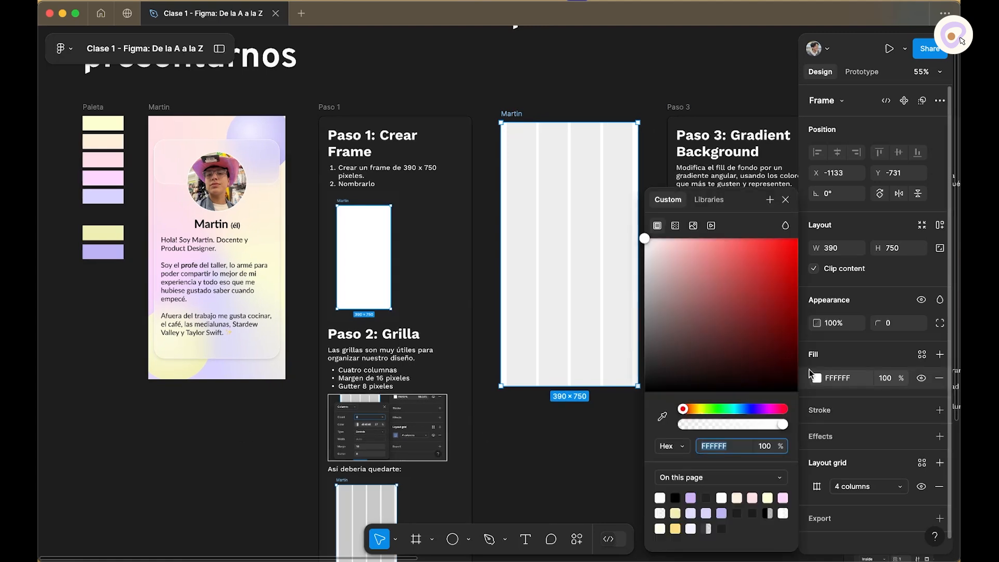
click(676, 227)
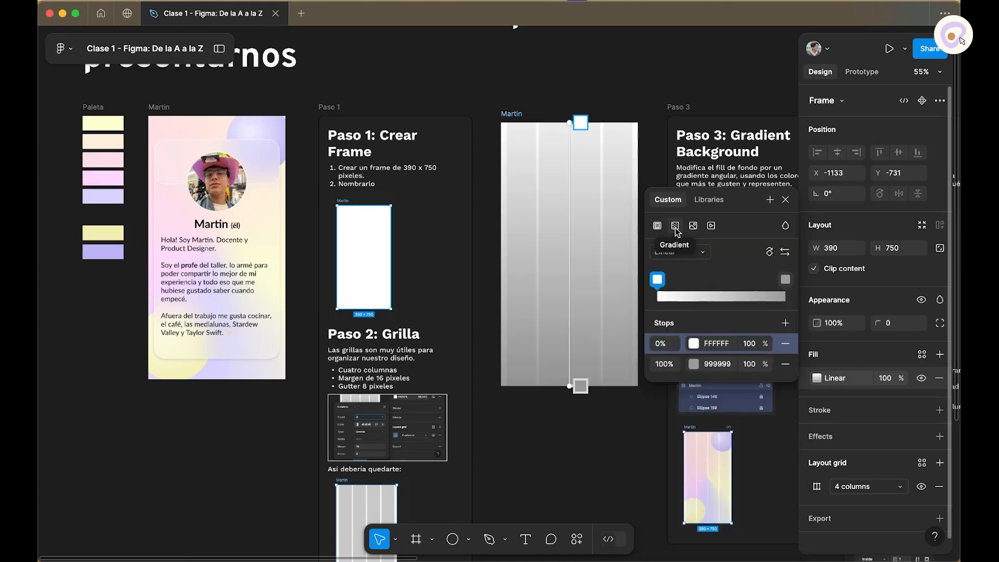
click(705, 253)
click(706, 254)
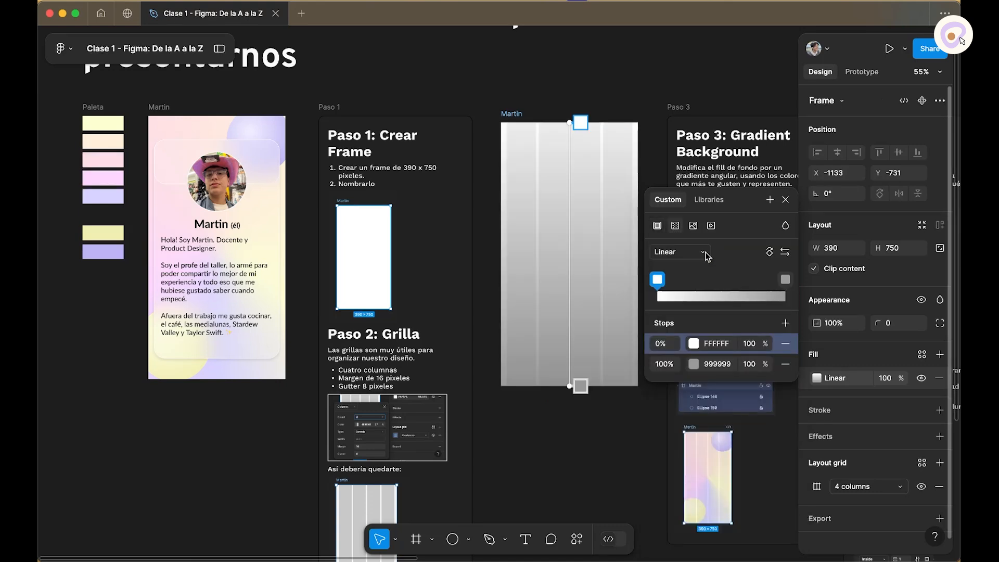
click(667, 255)
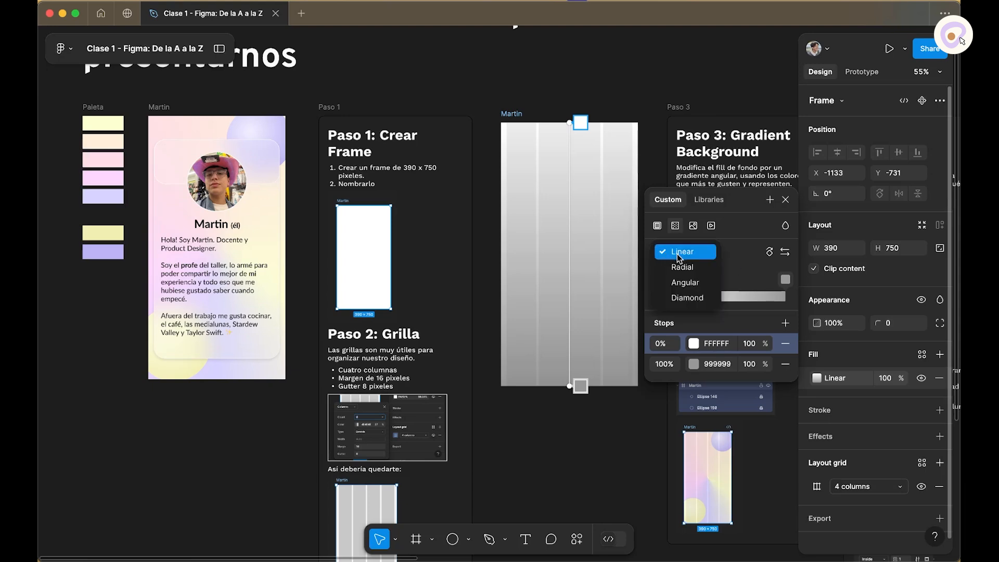
click(694, 284)
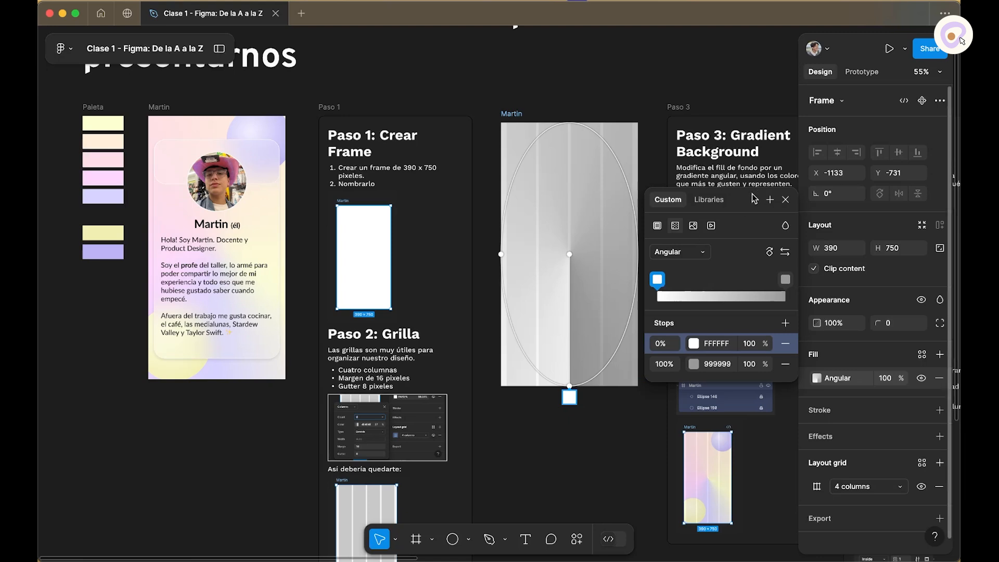
Step: Set the gradient's 0% stop to the pale yellow FEFFD2 sampled from the palette
drag(754, 198, 744, 118)
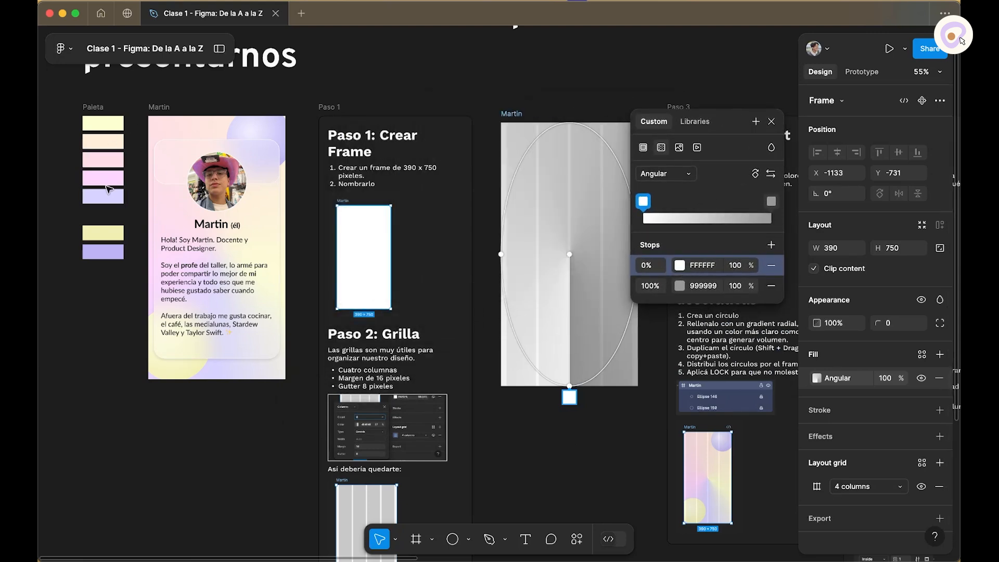
click(680, 266)
click(494, 416)
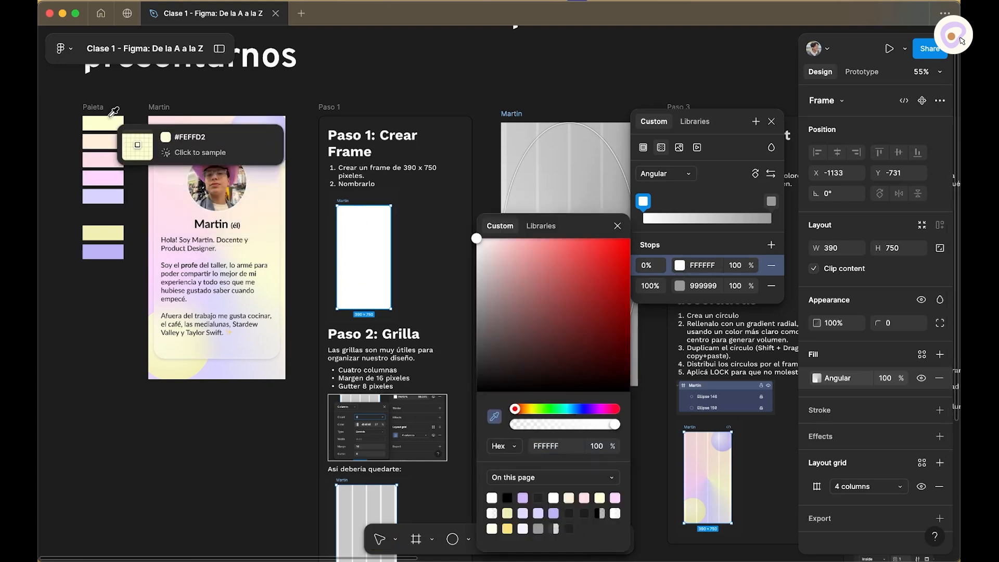
click(104, 124)
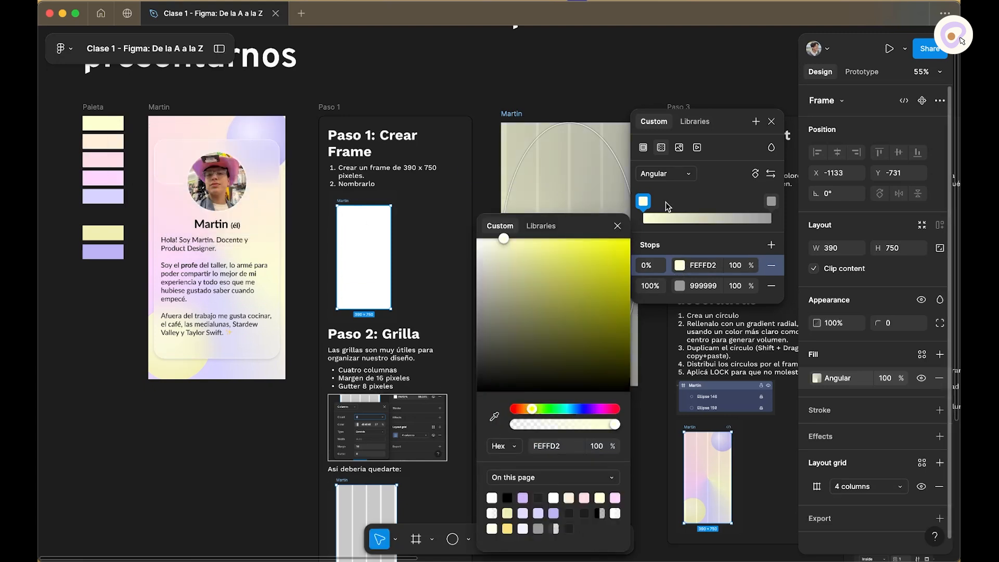
Step: Add a gradient stop in the palette's peach FFEFDA and position it at 28%
click(771, 246)
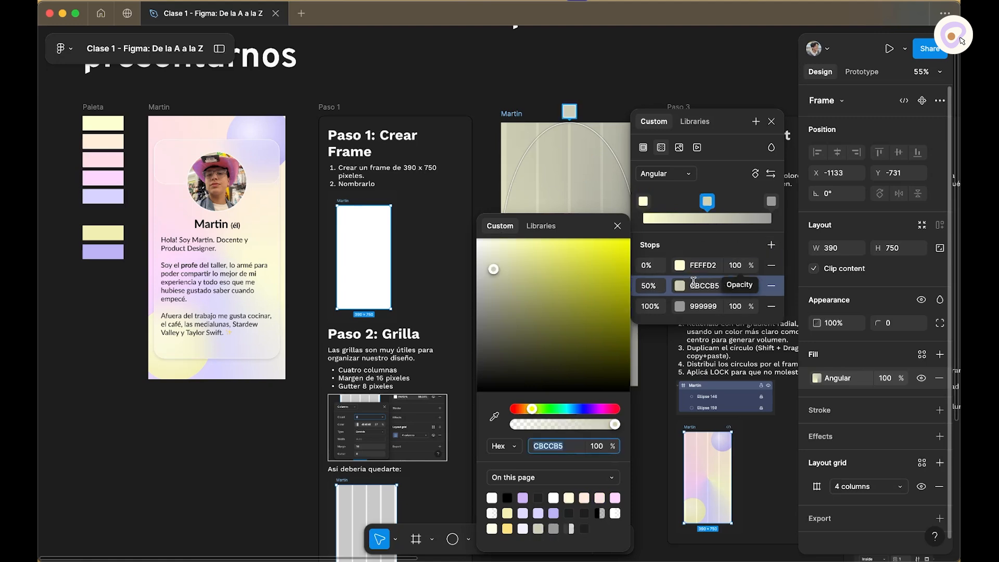
click(494, 417)
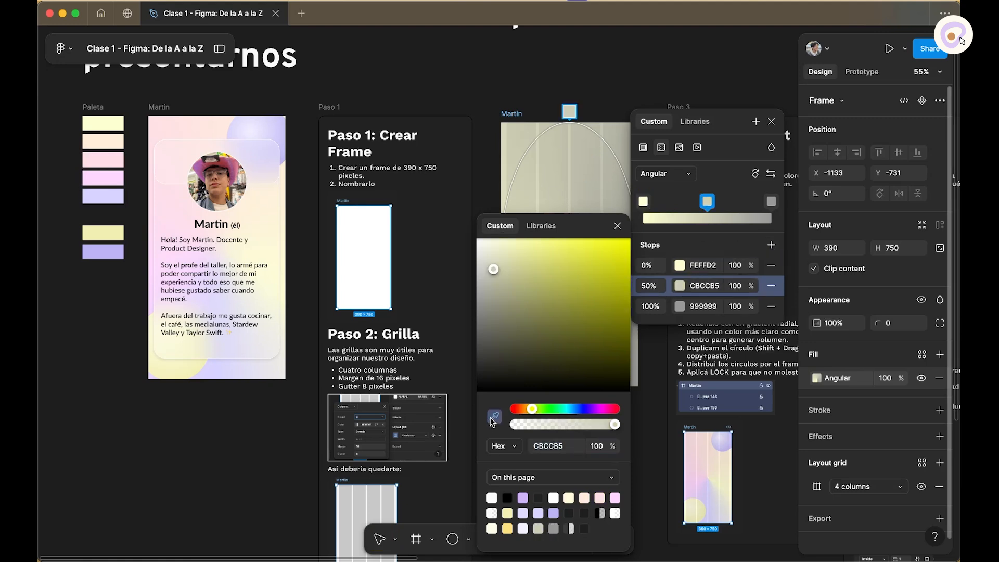
click(109, 145)
drag(700, 201, 676, 204)
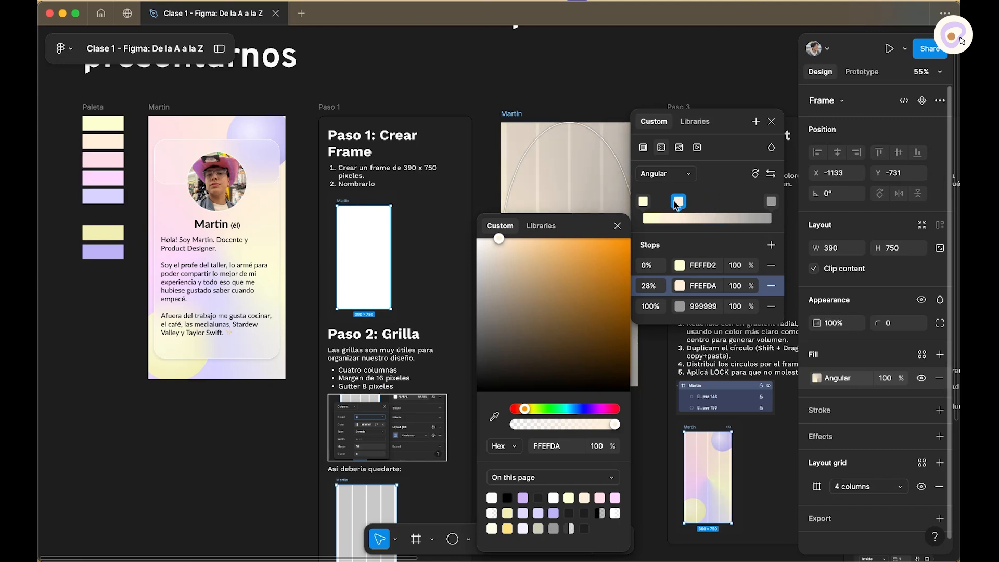
Step: Add two more gradient stops sampled from the palette: light pink FFDEE8 at 51% and pink-lilac FED6FF at 70%
click(709, 203)
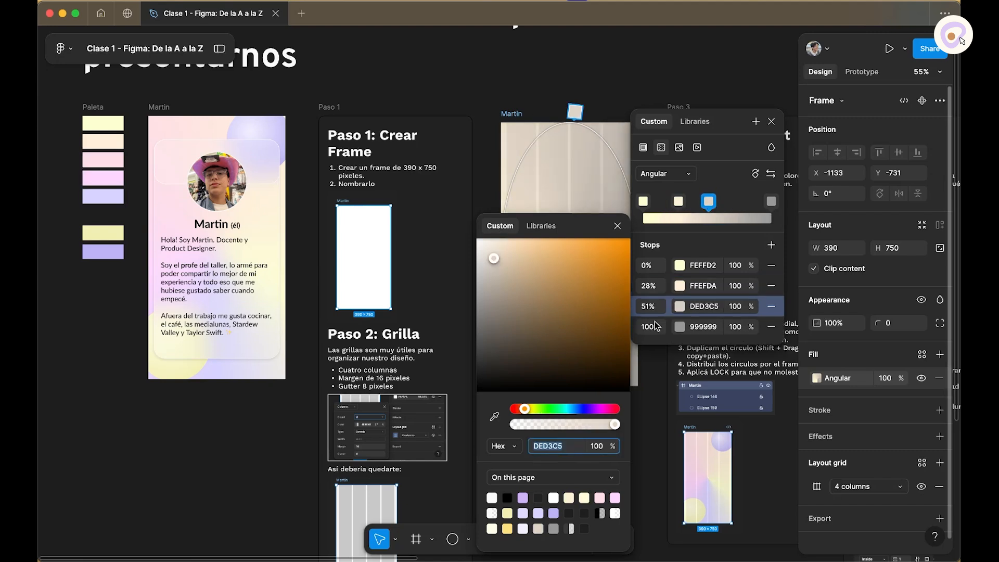
click(495, 417)
click(109, 159)
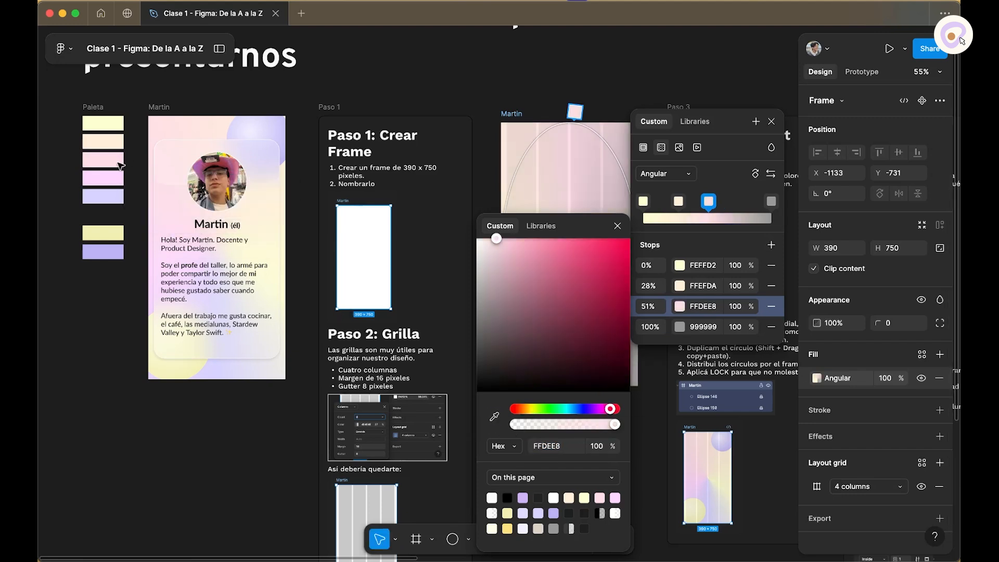
click(733, 202)
click(494, 416)
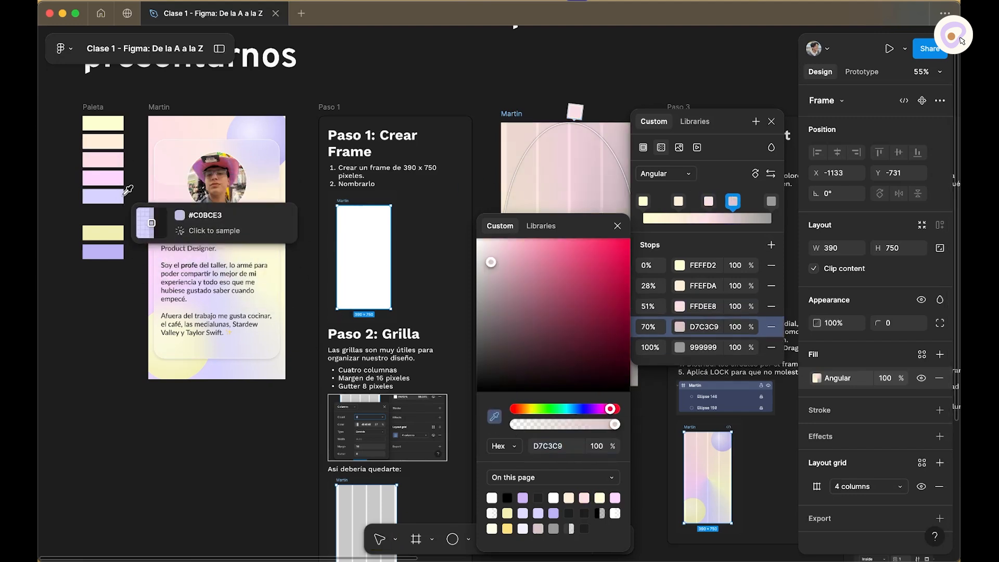
click(111, 177)
Step: Set the gradient's 100% stop to the palette's lavender D7D3FF and close the colour picker
click(771, 201)
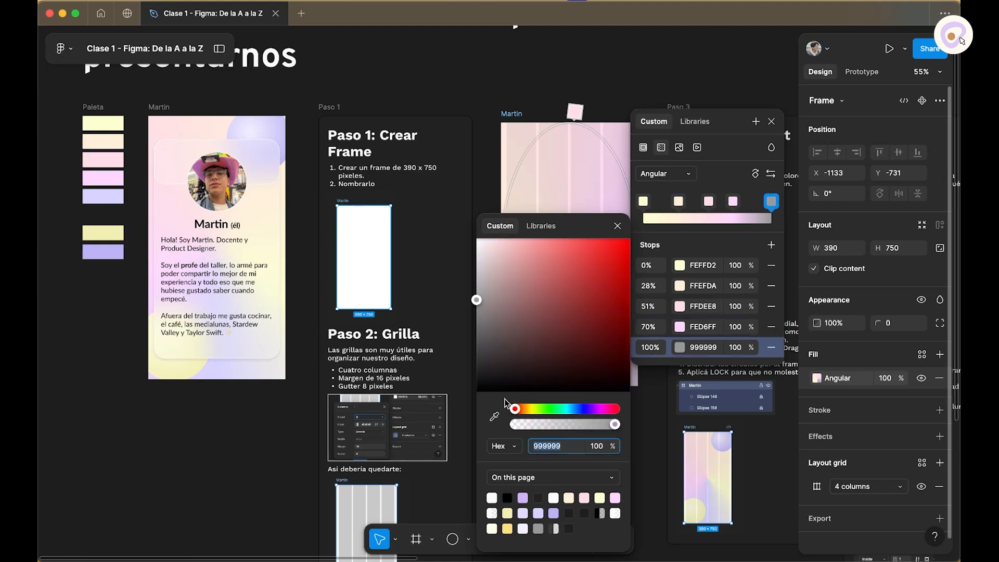
click(494, 416)
click(105, 196)
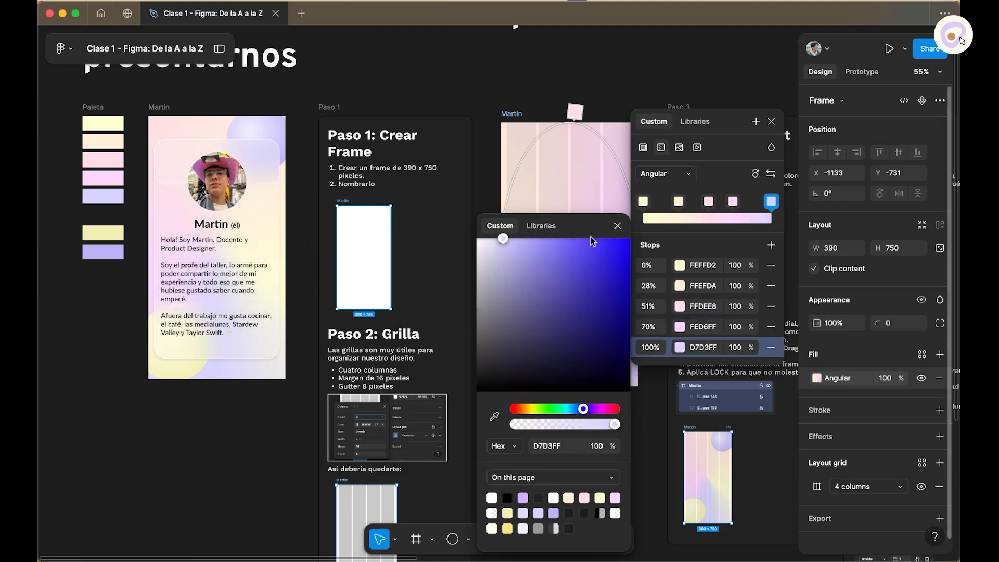
click(618, 226)
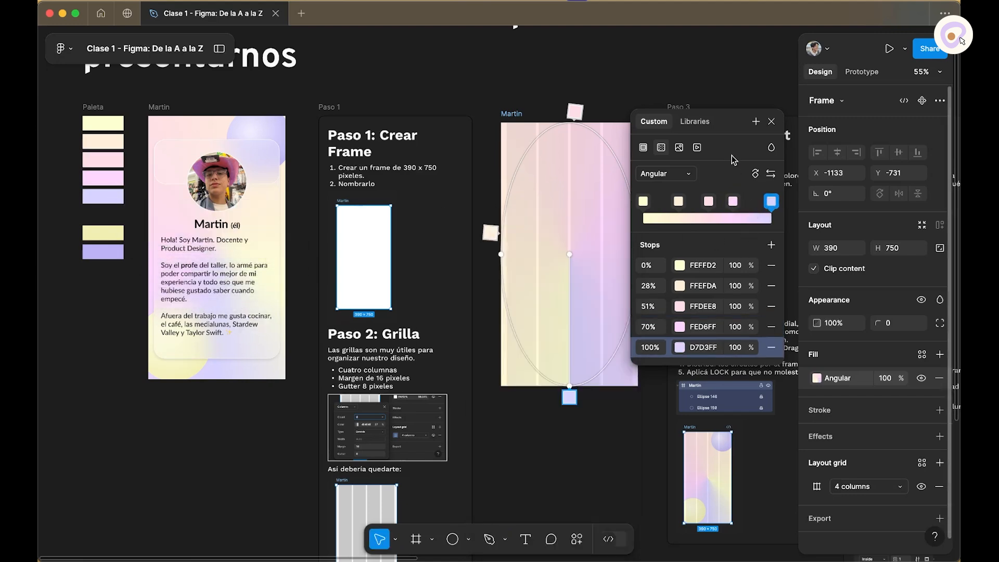
Step: Reposition the gradient stops on the frame, with lavender at 88% and yellow at 16%, nudge peach and pink-lilac, and finish editing the fill
drag(729, 123, 852, 108)
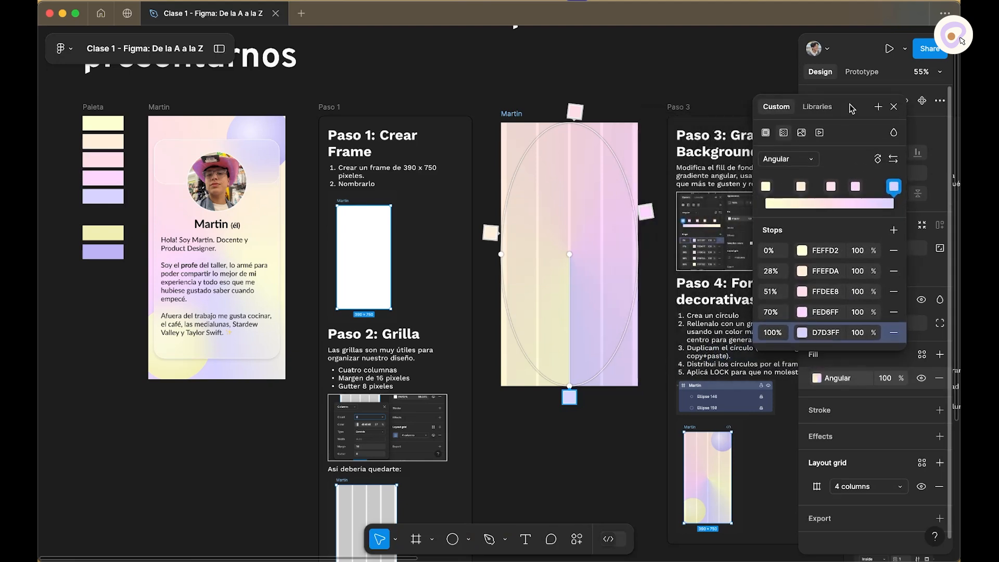
drag(569, 388, 626, 357)
click(497, 324)
drag(497, 324, 501, 334)
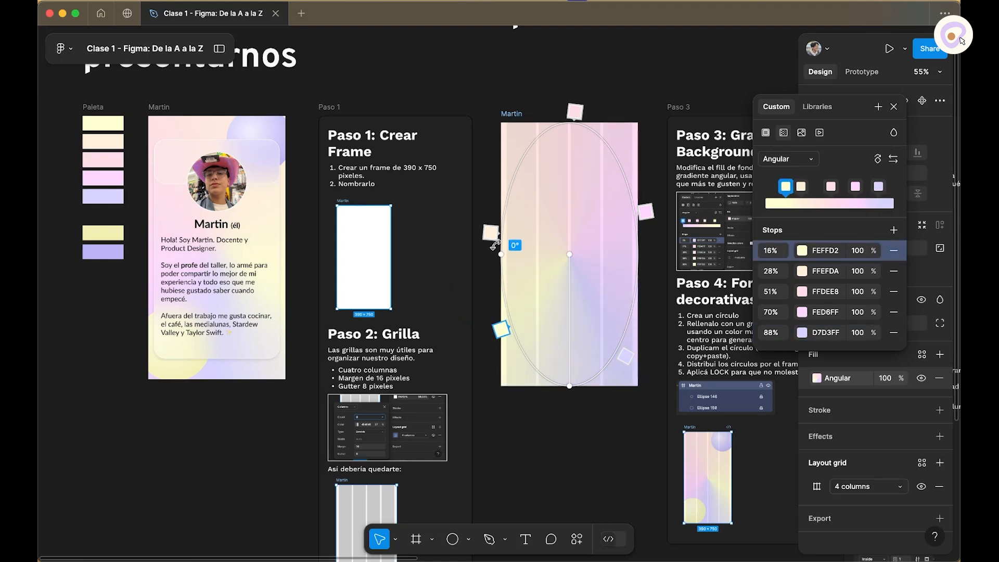
click(491, 232)
drag(637, 217, 641, 224)
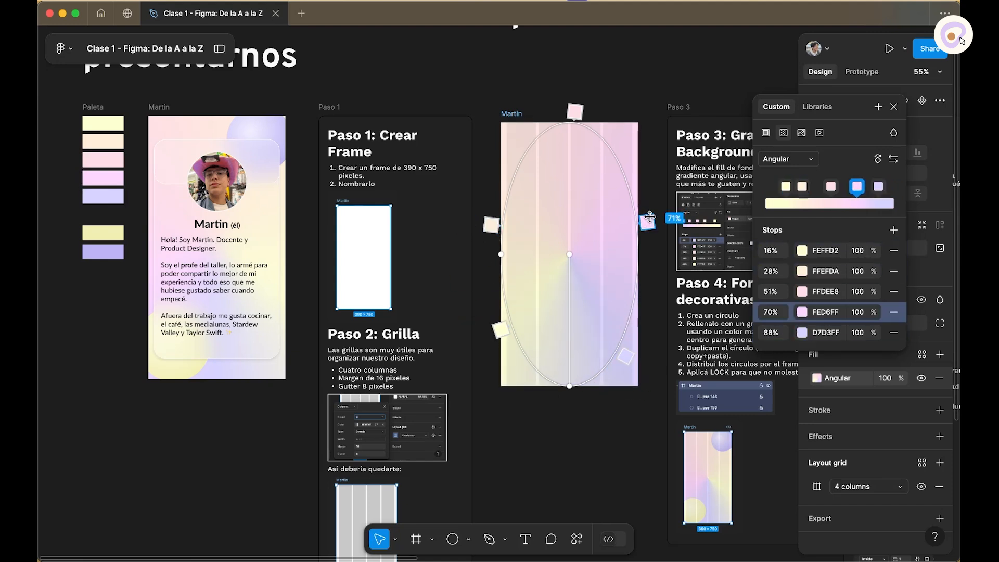
click(894, 107)
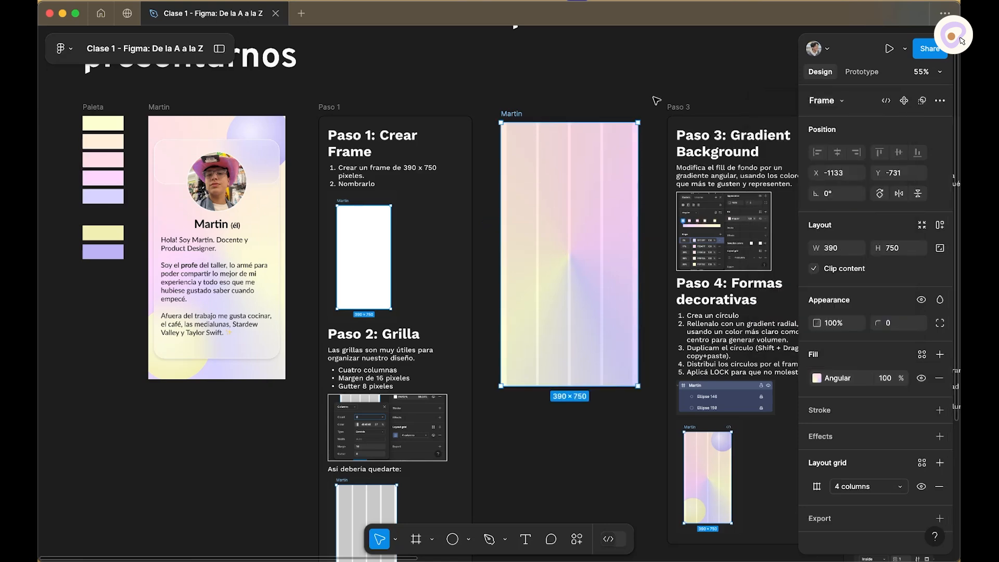
click(652, 101)
Step: Place a circle inside the card frame with the Ellipse tool and set its size to 171 × 171
scroll(662, 87, down, 1)
scroll(663, 86, right, 2)
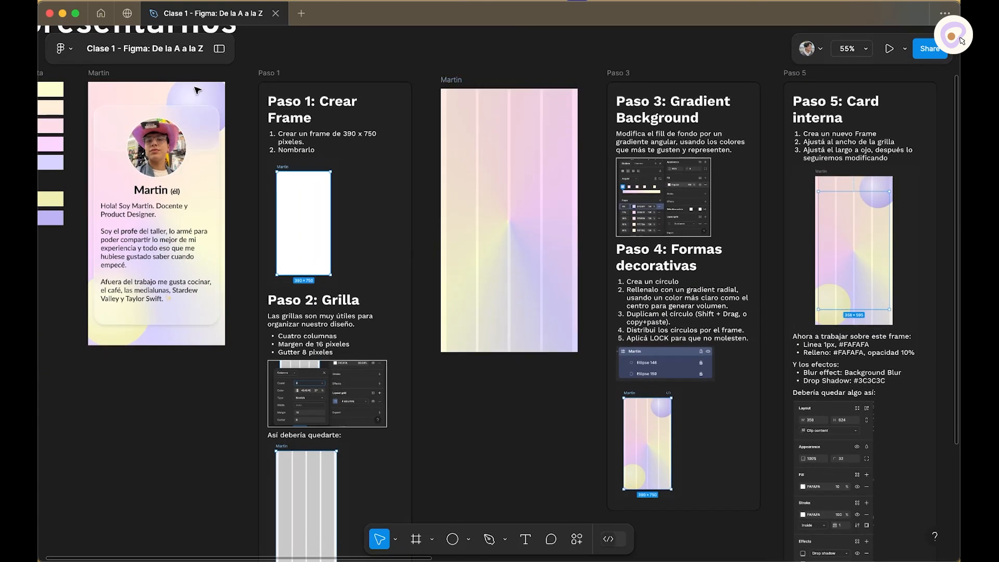
scroll(539, 404, right, 3)
scroll(448, 417, up, 1)
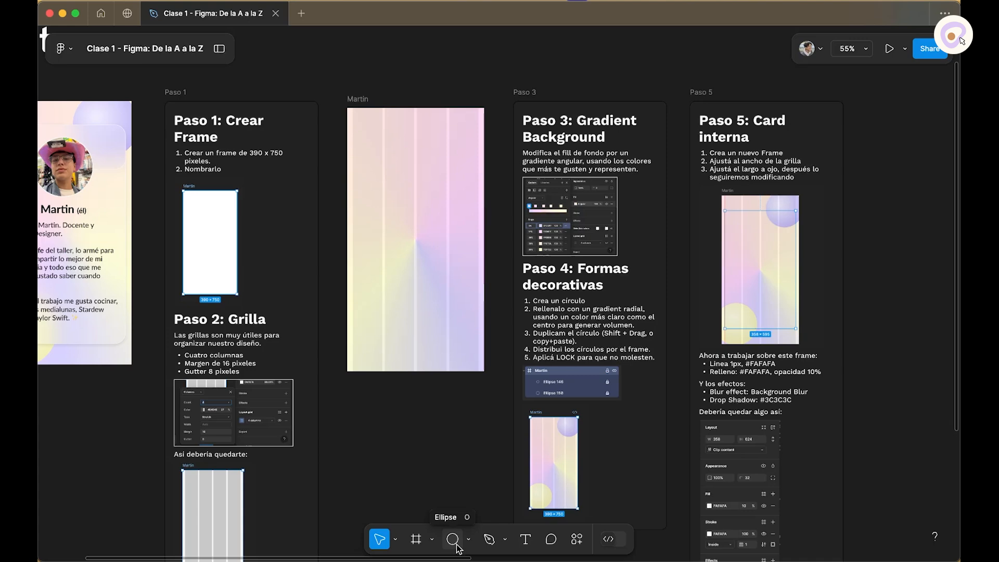
scroll(458, 549, down, 1)
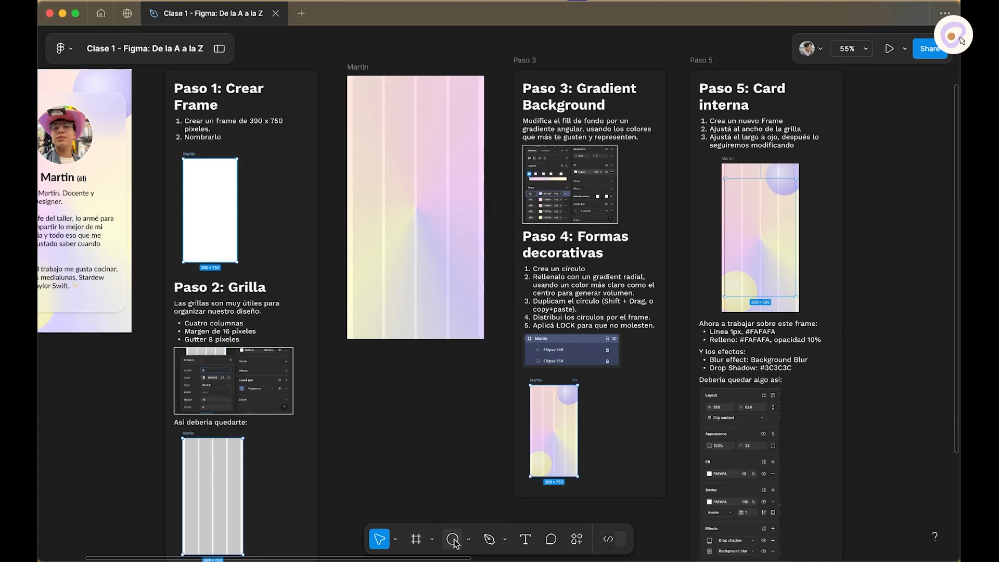
click(453, 539)
click(404, 233)
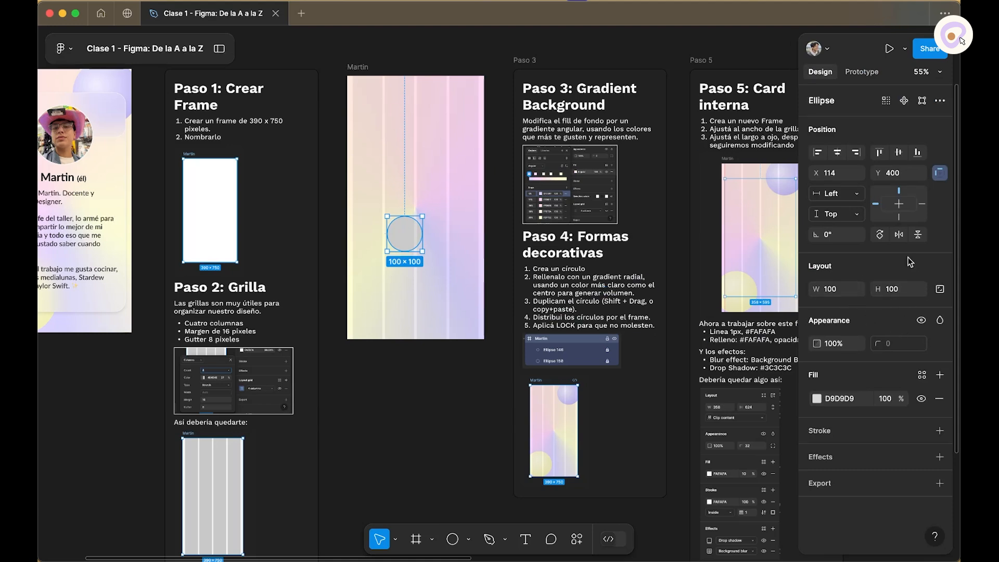
text(17)
click(892, 295)
text(171)
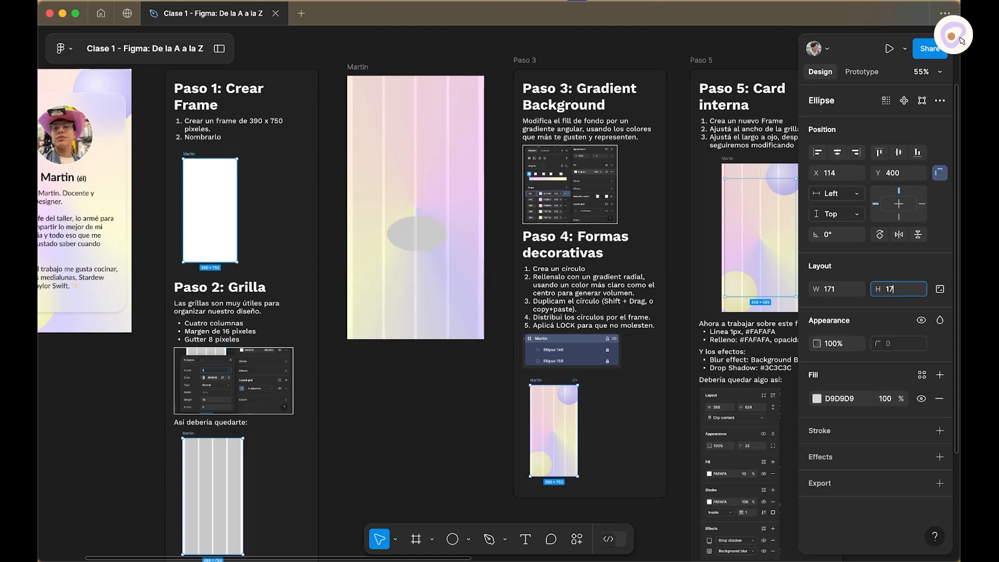
key(Return)
Step: Move the circle up to about X 107, Y 316, near the middle of the card frame
drag(445, 410, 480, 442)
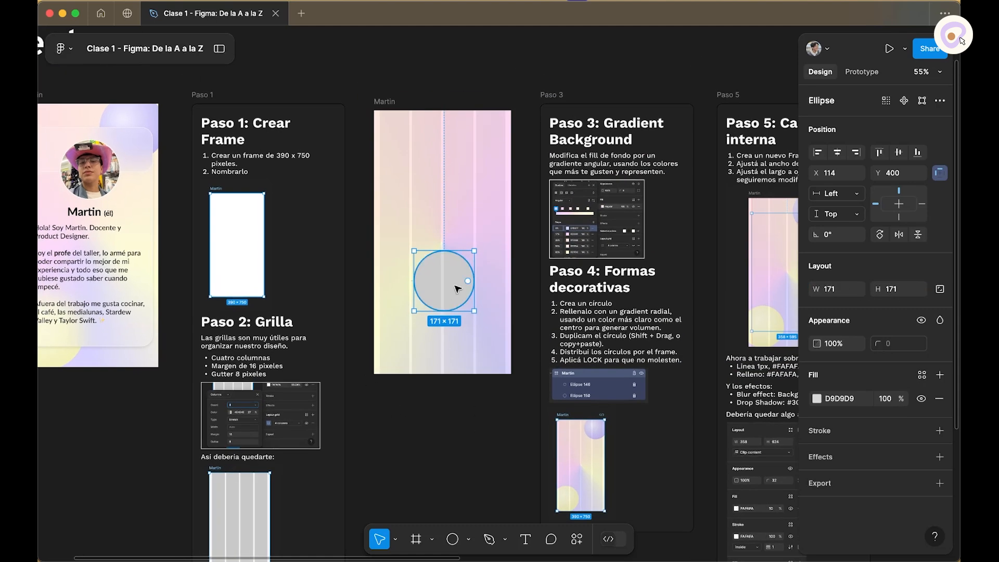
scroll(451, 286, down, 3)
drag(434, 238, 426, 209)
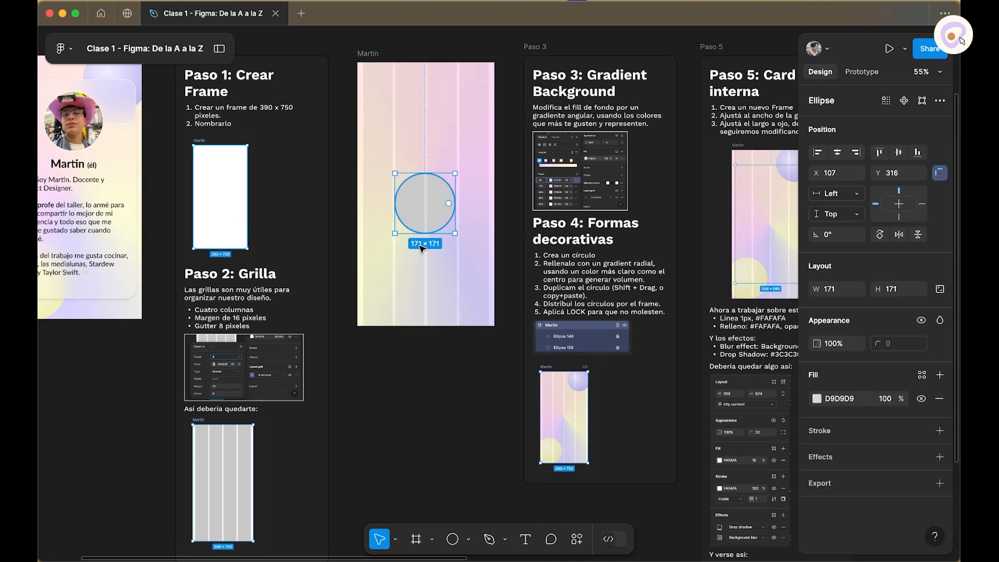
Step: Change the circle's solid grey fill to a radial gradient
click(816, 398)
click(676, 224)
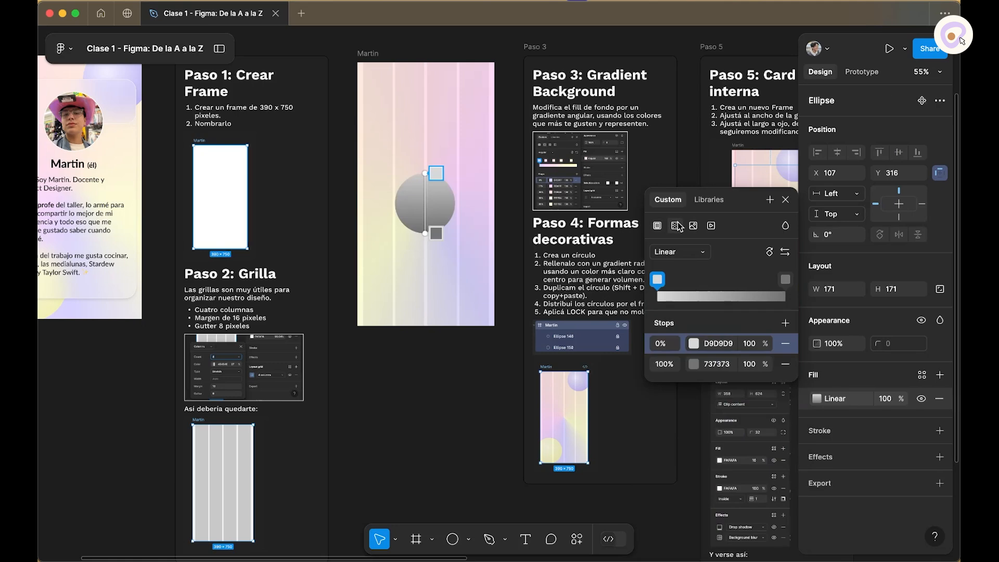
click(679, 252)
click(682, 267)
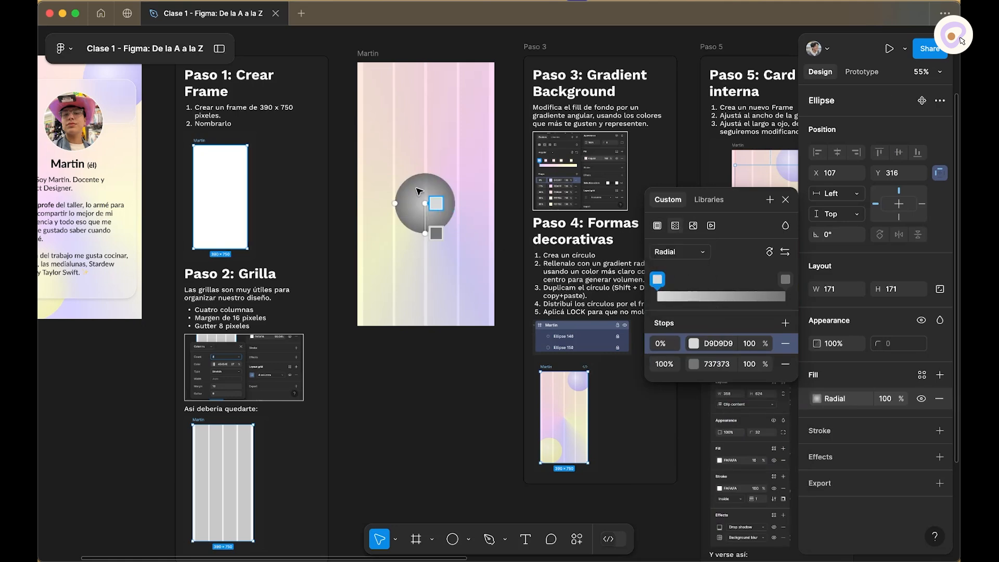
Step: Shift the radial gradient's centre to the circle's upper-left area to suggest volume, and close the fill settings
scroll(417, 188, up, 5)
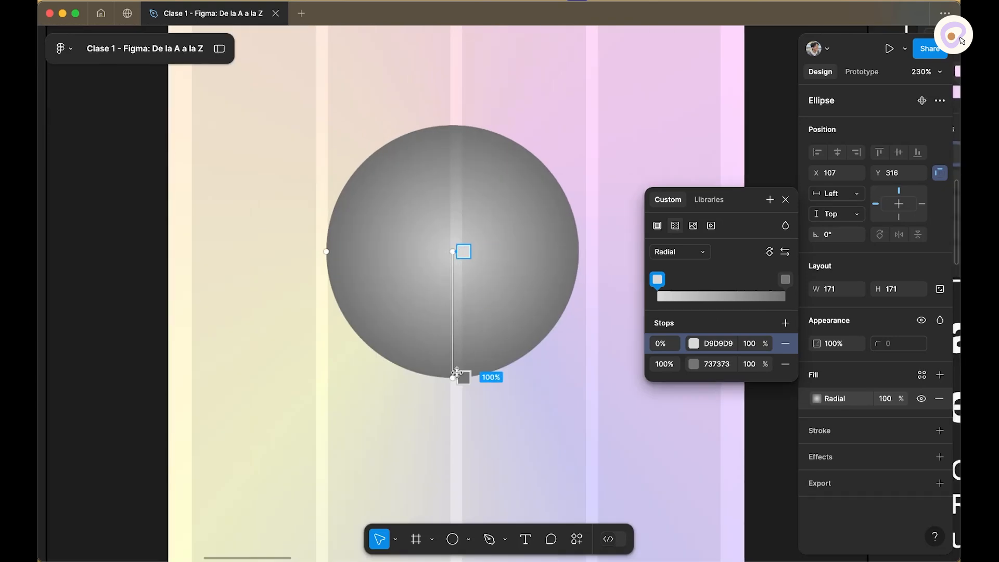
mouse_move(327, 252)
mouse_down()
mouse_move(277, 257)
mouse_move(341, 254)
mouse_up()
drag(454, 247, 408, 183)
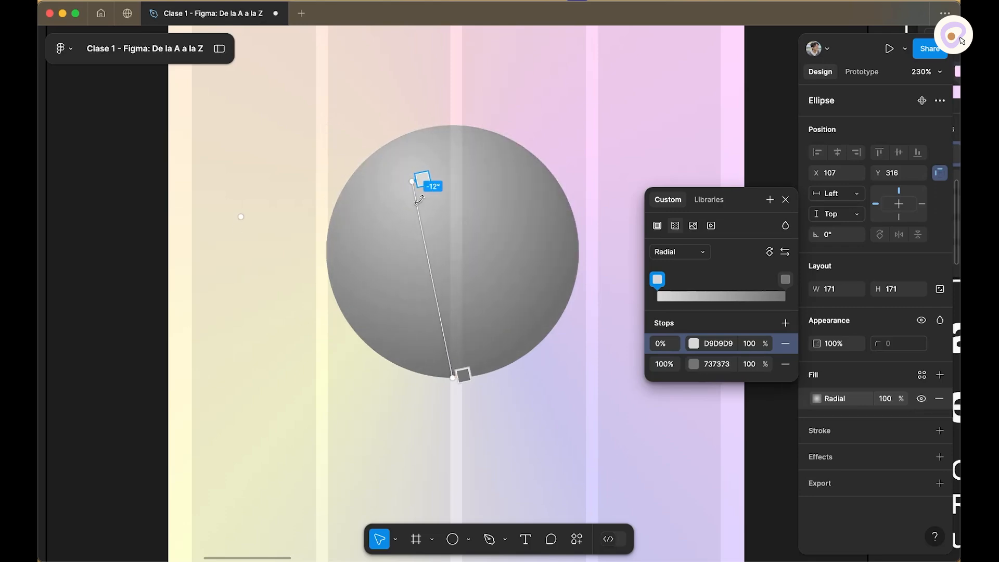
scroll(461, 244, down, 10)
scroll(531, 299, down, 5)
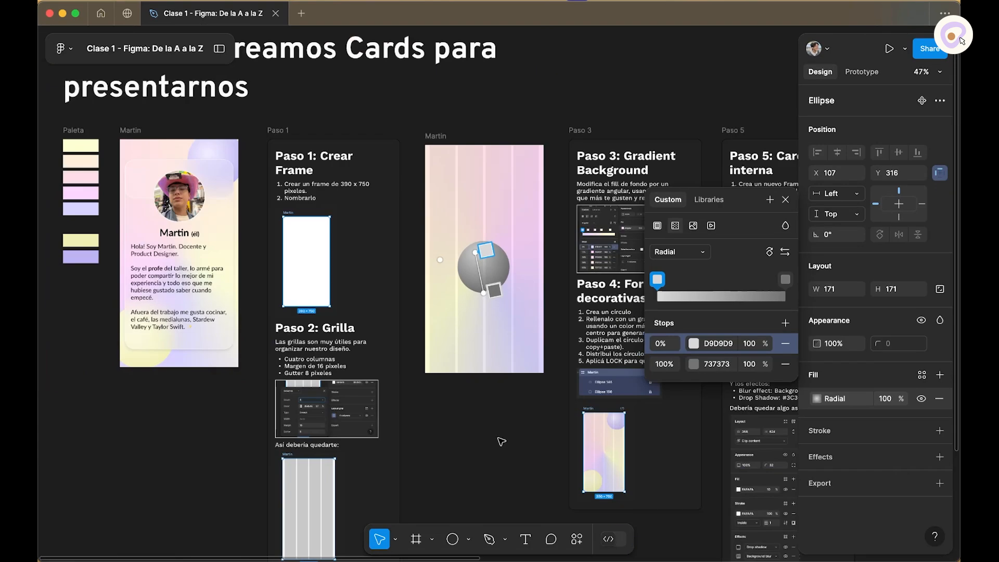
key(Escape)
Step: Set the radial gradient's 100% stop to the darker purple BDB3F5 sampled from the palette
scroll(513, 452, left, 5)
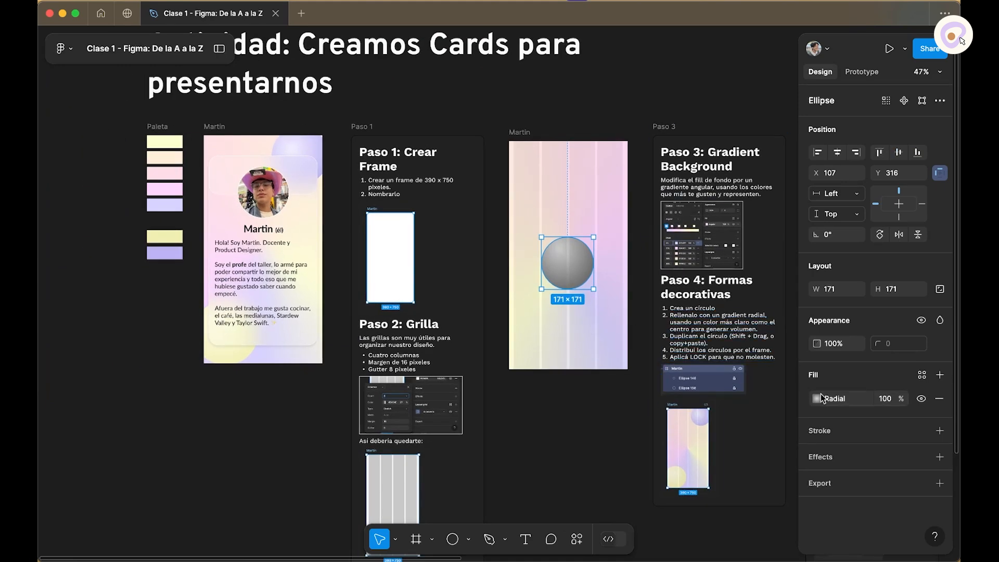
click(821, 398)
click(785, 451)
click(508, 417)
click(176, 257)
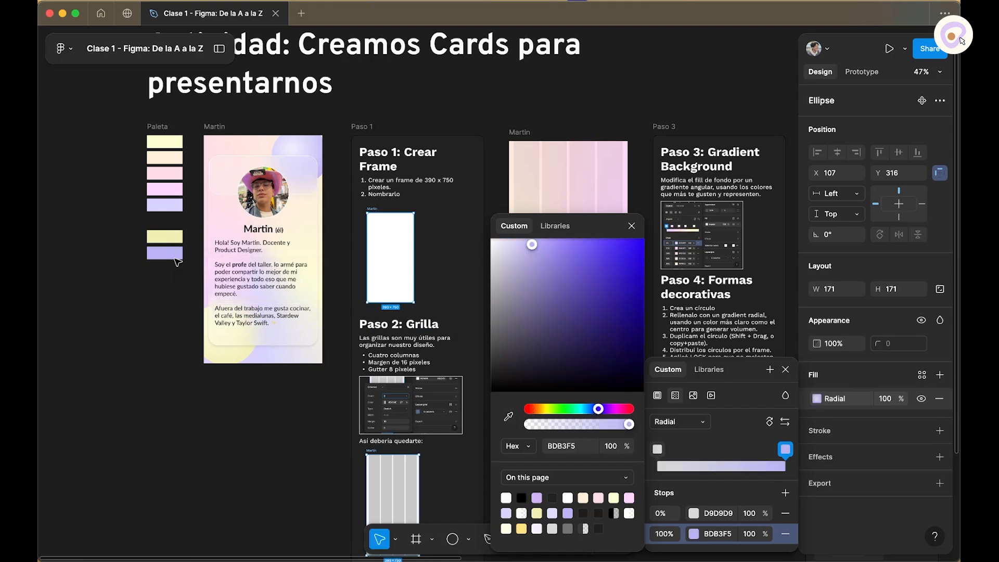
Step: Set the radial gradient's 0% stop to the light purple D7D3FF sampled from the palette, and close the colour picker
click(693, 513)
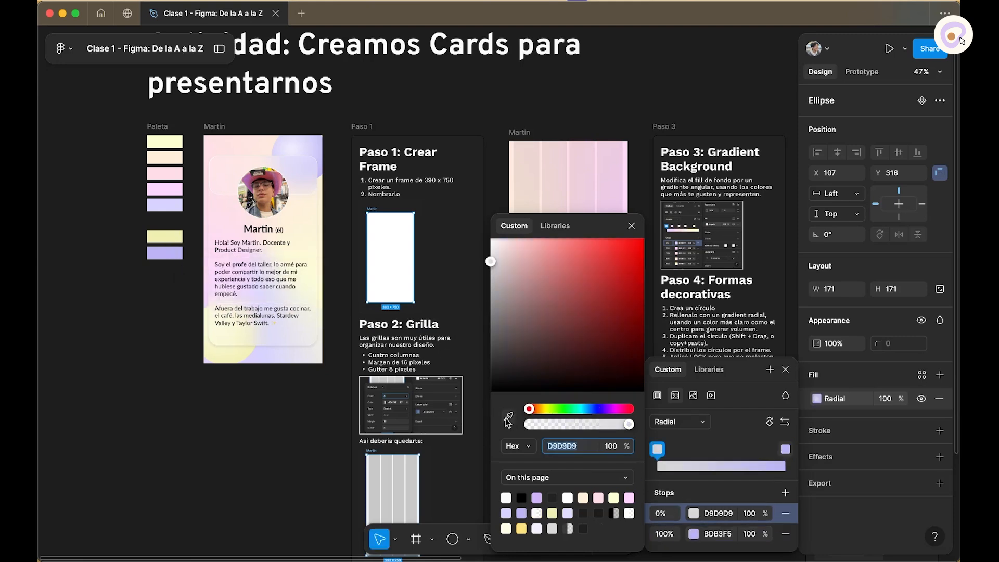
click(509, 416)
click(174, 207)
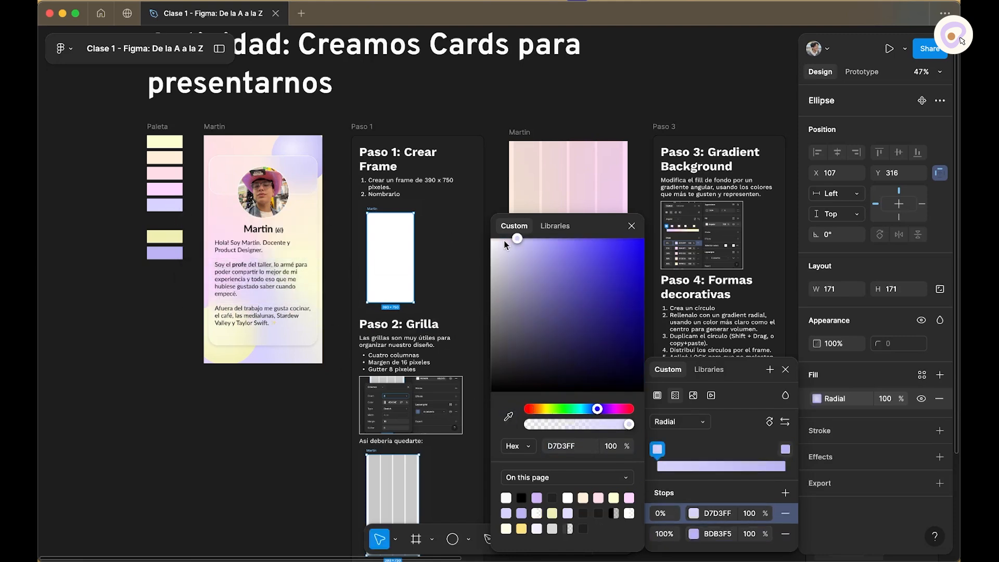
click(632, 225)
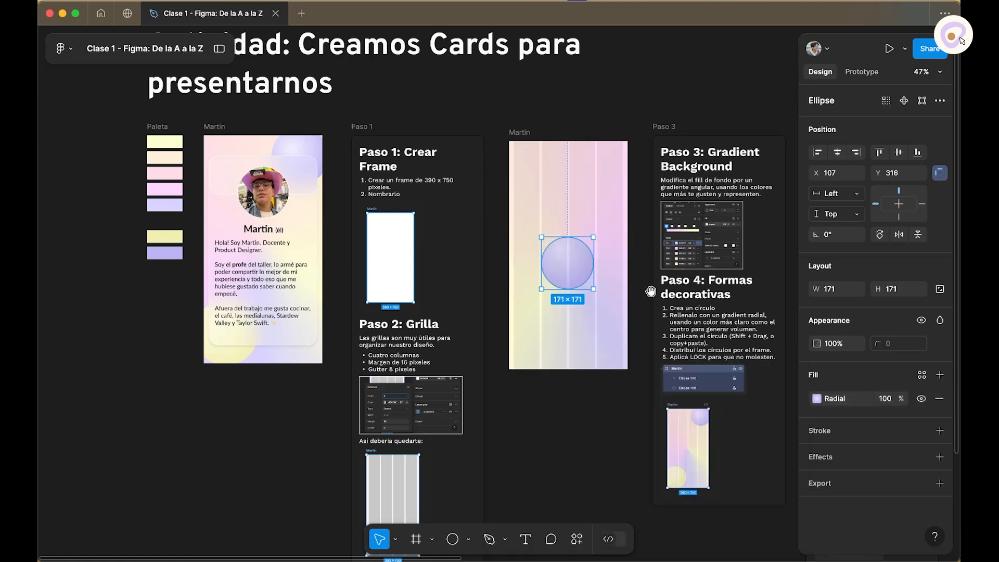
Step: Move the purple circle to the card frame's lower-left corner and enlarge it to about 207 × 207 at X -16, Y 556
drag(651, 292, 595, 299)
click(599, 299)
click(526, 273)
drag(520, 274, 481, 341)
click(506, 449)
drag(527, 439, 428, 413)
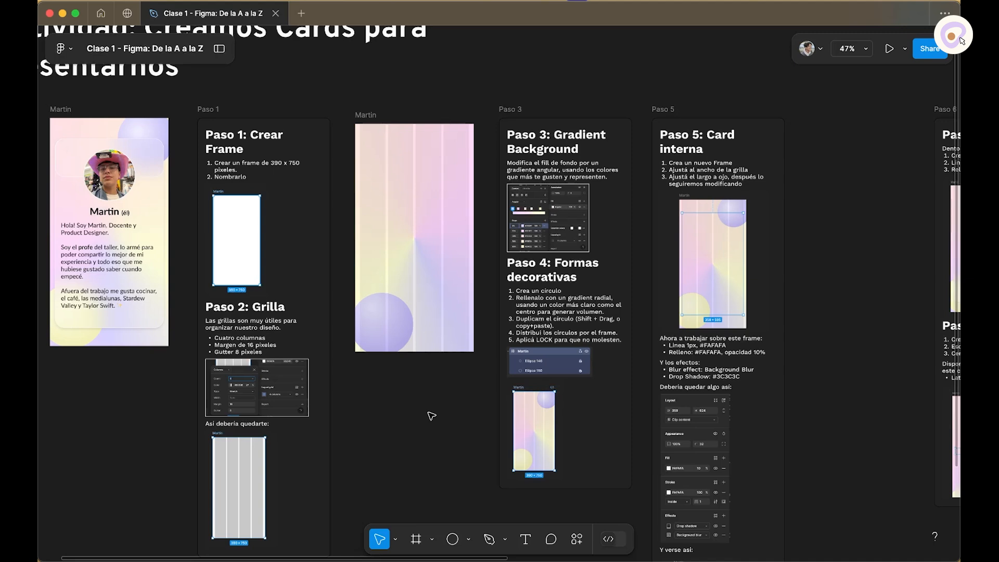
click(392, 326)
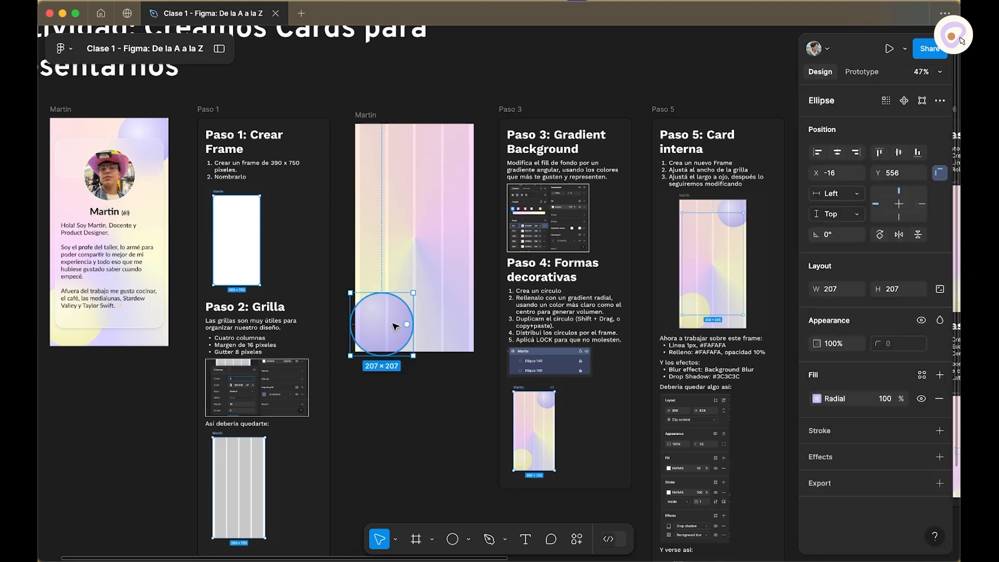
drag(386, 324, 429, 189)
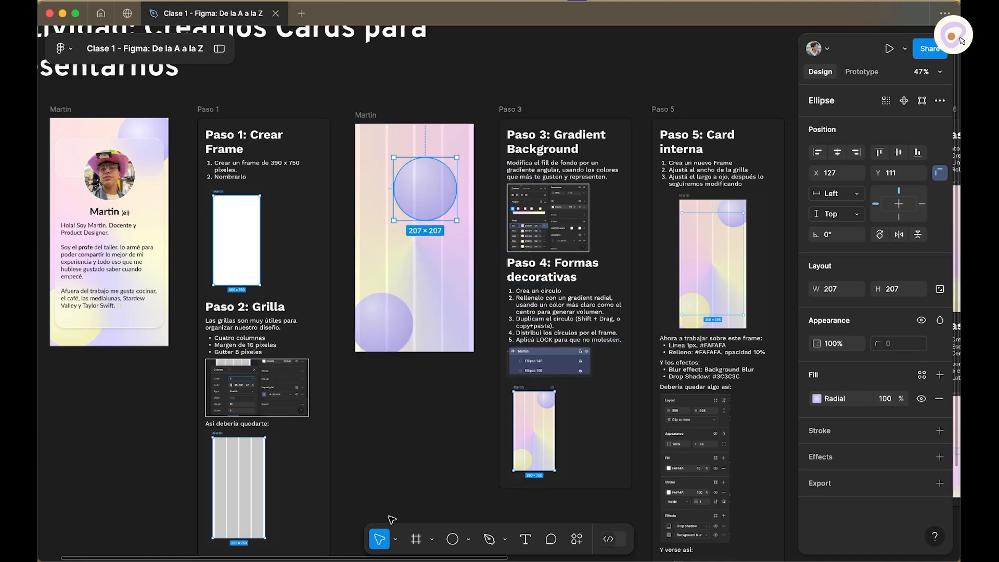
key(Delete)
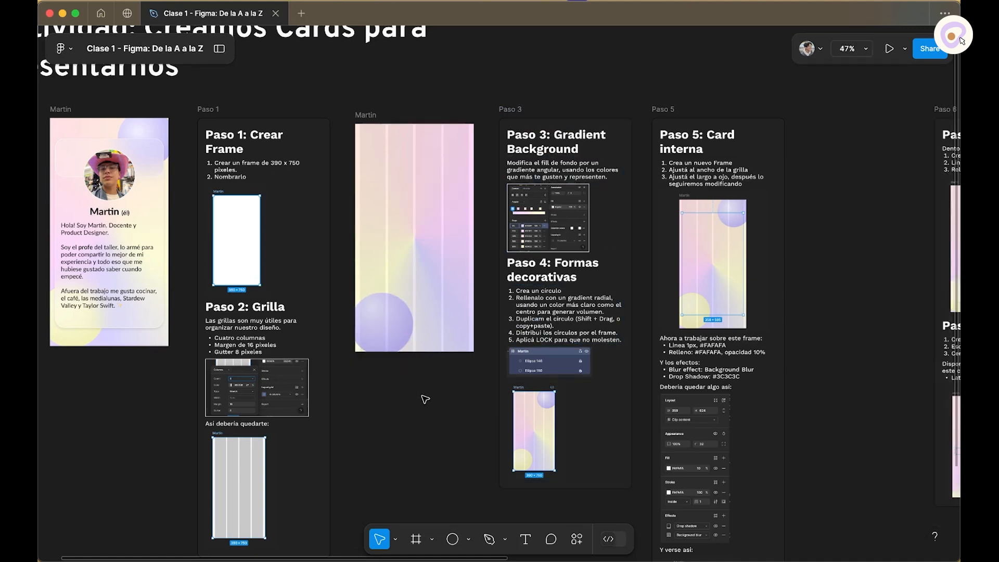
Step: Duplicate the purple circle and place the copy at the card frame's upper-right corner, about X 199, Y -28
click(395, 310)
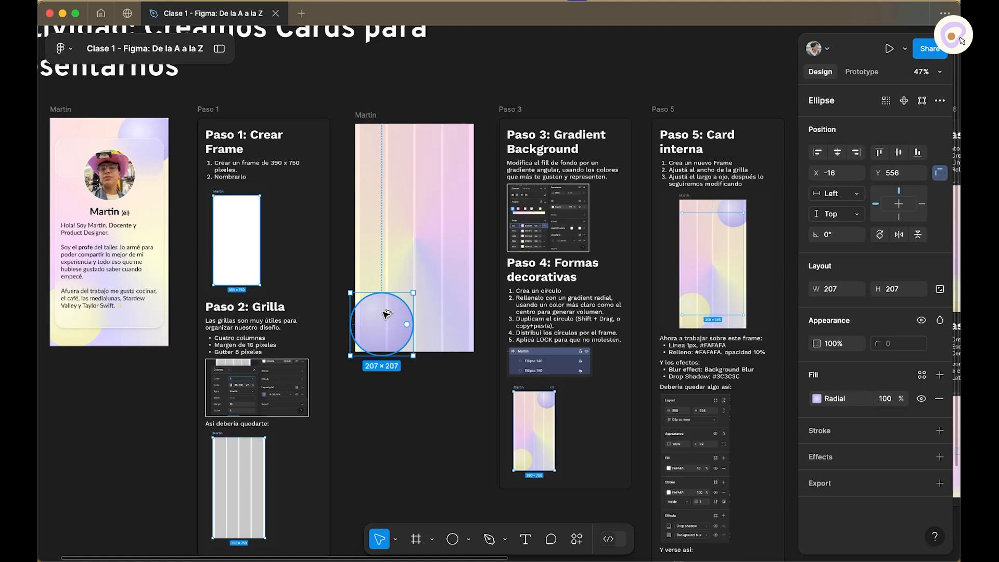
drag(386, 312, 446, 155)
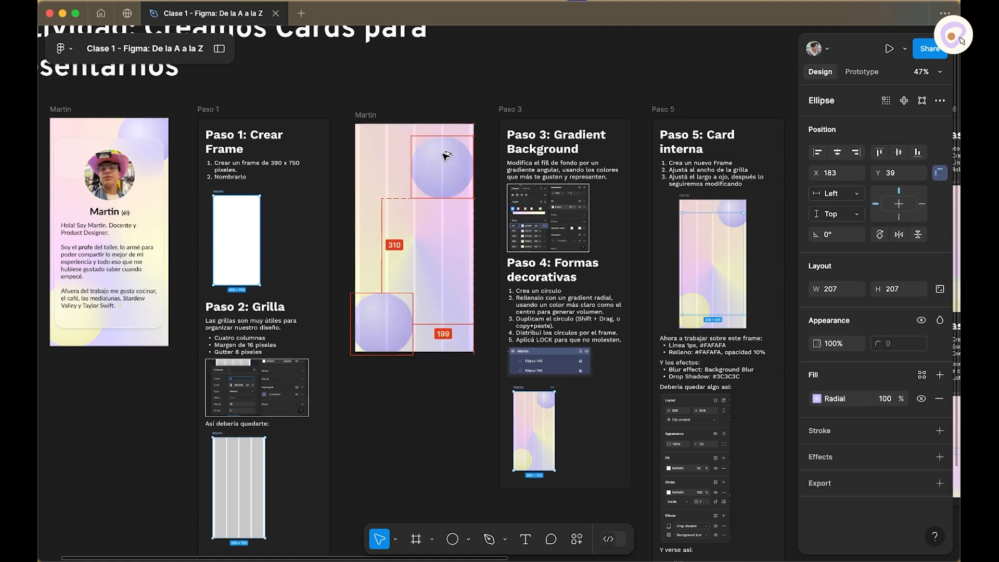
click(408, 412)
scroll(397, 423, left, 3)
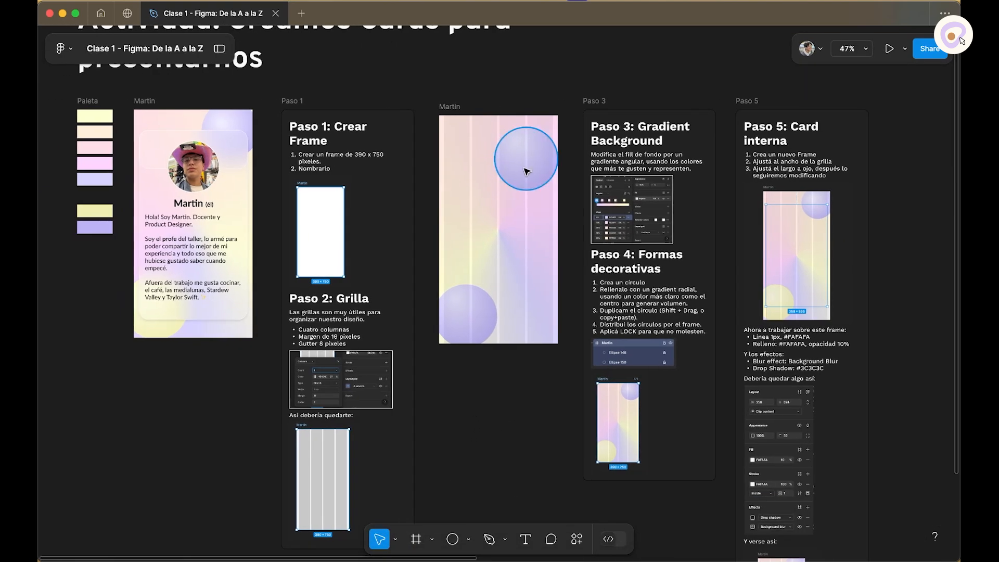
drag(526, 171, 531, 151)
Step: Recolour the copied circle's radial gradient with palette yellows: F1EFB2 for the 100% stop and FEFFD2 for the 0% stop
click(817, 399)
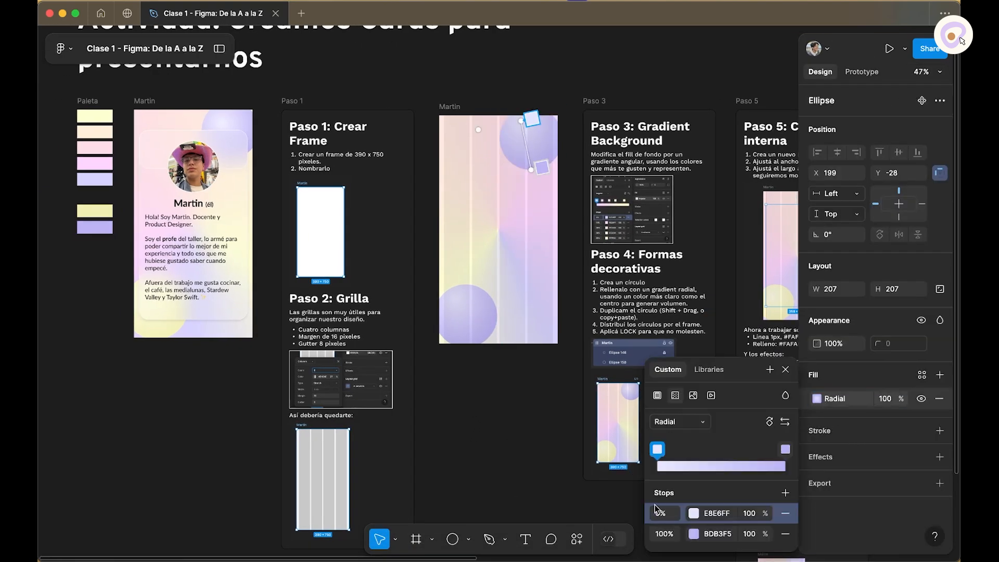
click(694, 534)
click(508, 416)
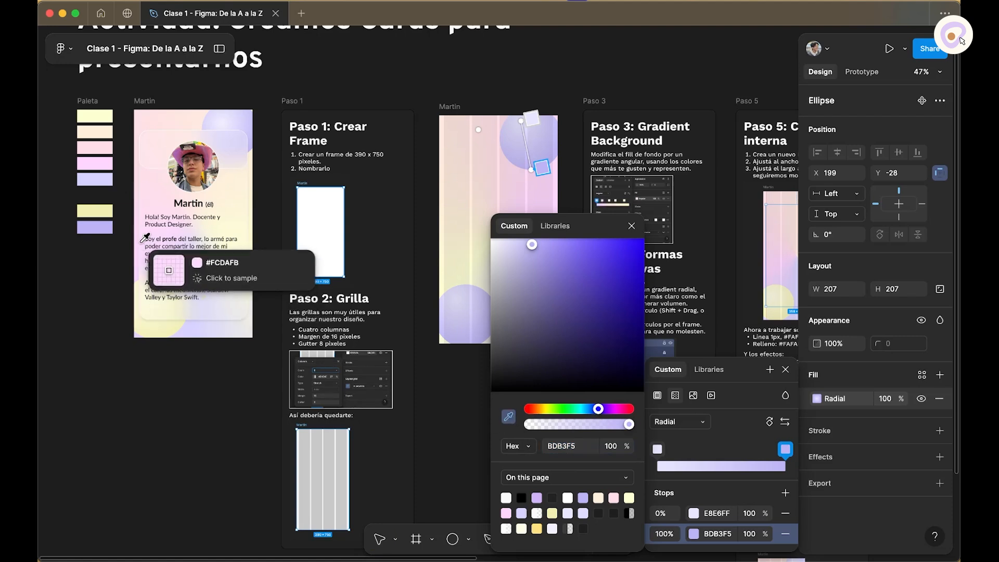
click(104, 208)
click(658, 449)
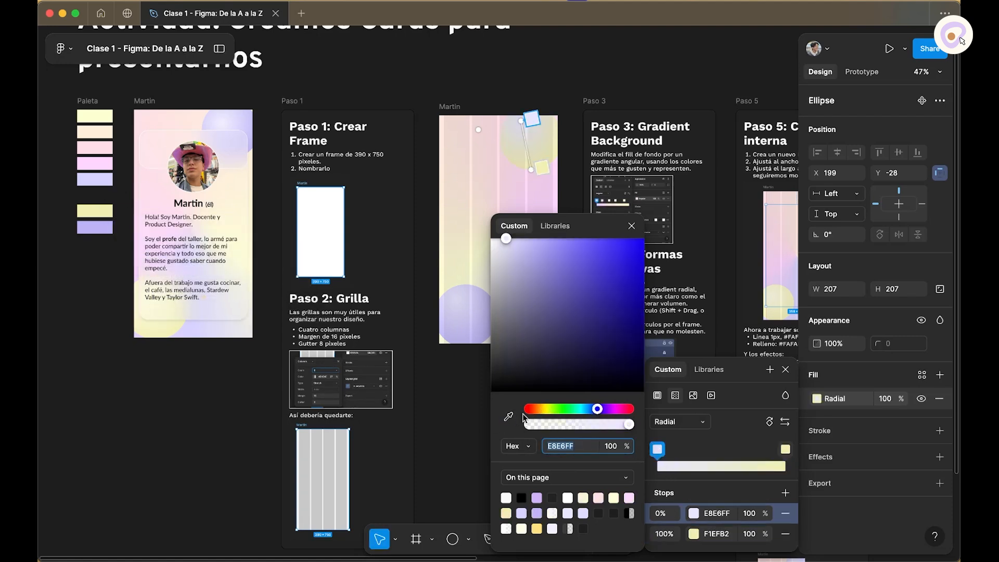
click(508, 416)
click(107, 125)
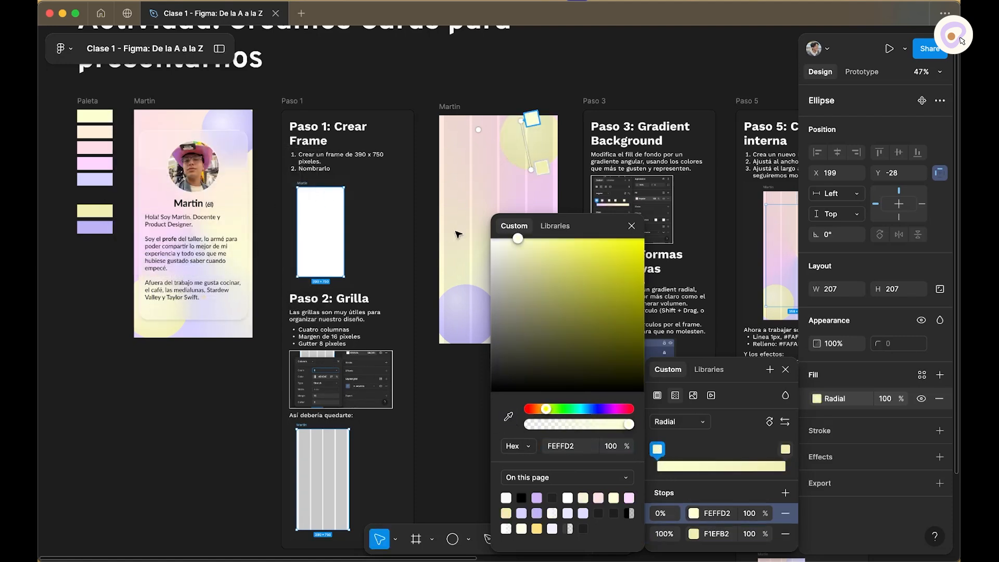
Step: Lighten the yellow gradient's 0% stop to FEFFDF, darken its 100% stop to E3E190, and close the colour picker
drag(525, 251, 510, 238)
click(785, 449)
click(545, 257)
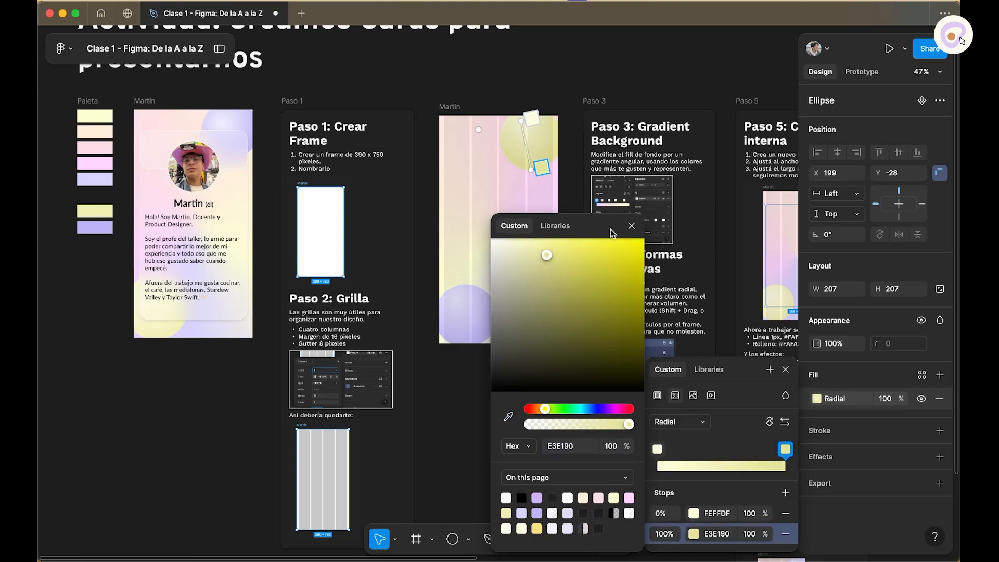
click(632, 227)
Step: Enlarge the yellow circle to about 222 × 222 and position it at about X 191, Y -17, overflowing the frame's upper-right corner
click(564, 76)
drag(586, 86, 466, 98)
drag(404, 156, 404, 160)
click(471, 74)
drag(458, 98, 482, 117)
click(442, 183)
drag(444, 203, 401, 207)
click(473, 99)
drag(473, 100, 556, 97)
Step: Enlarge the purple circle in the lower-left corner to about 238 × 238, at X -16, Y 525
click(463, 368)
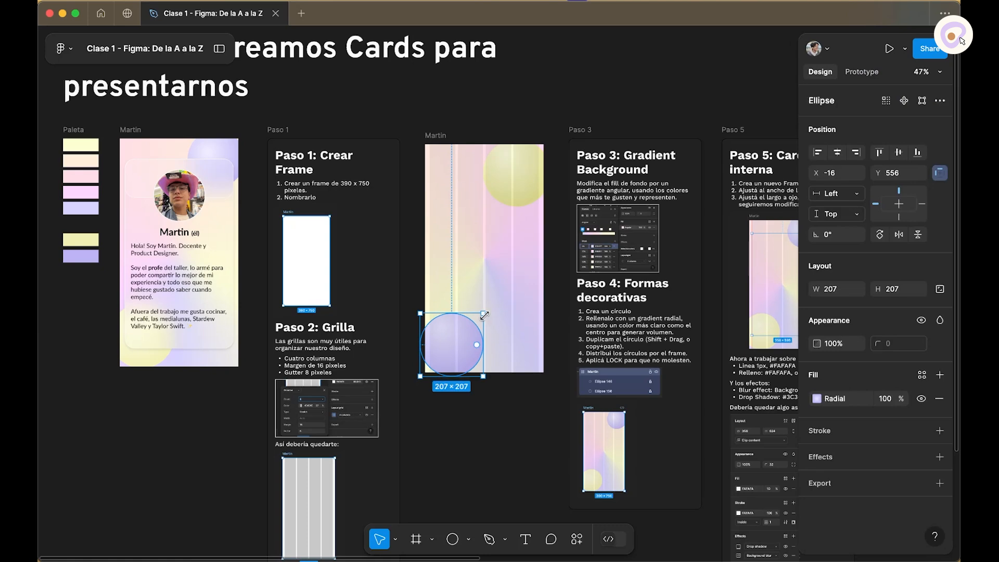
drag(483, 313, 493, 310)
click(493, 400)
drag(495, 401, 455, 407)
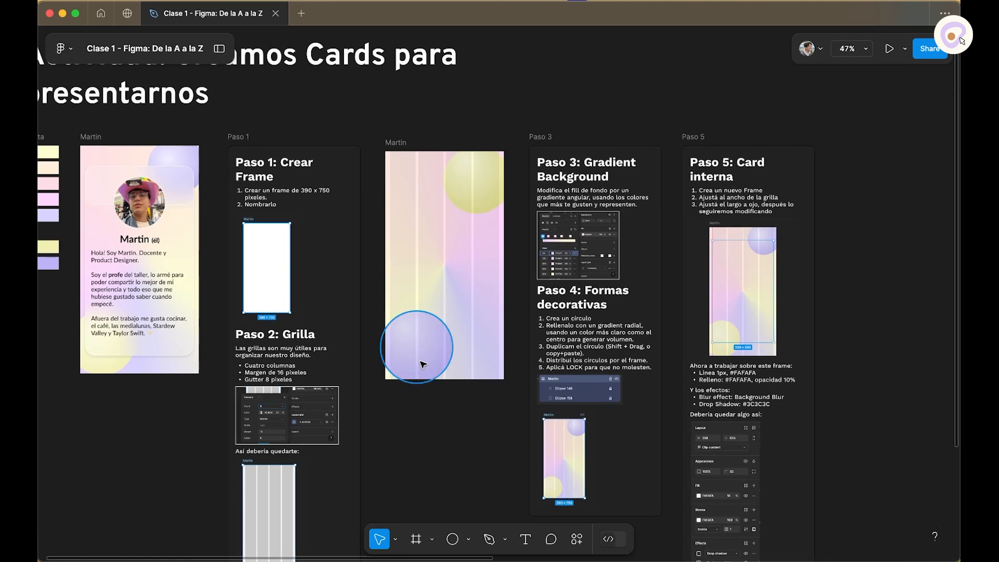
Step: Lock the yellow and purple decorative circles
click(422, 362)
click(478, 194)
click(520, 118)
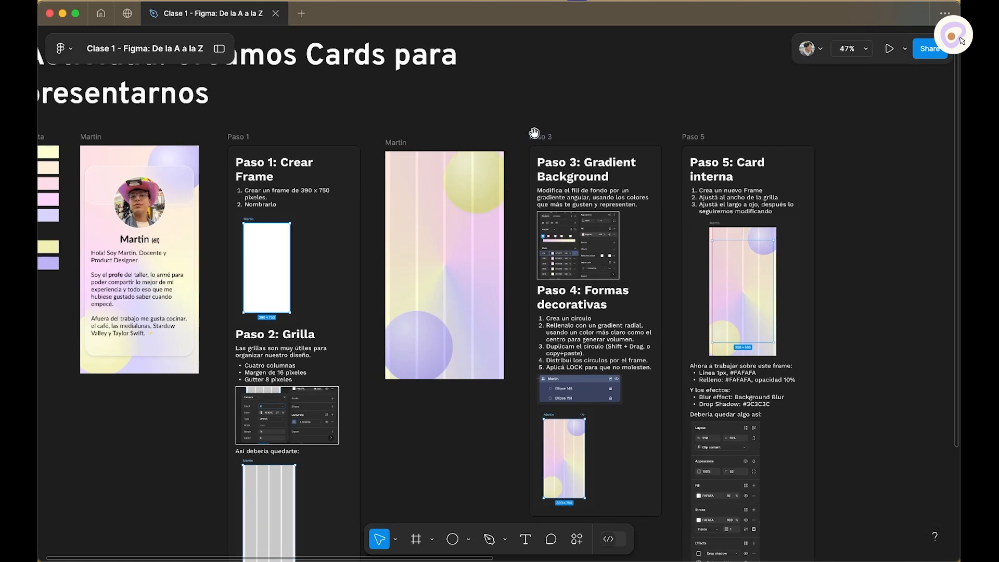
scroll(523, 127, right, 1)
scroll(523, 126, down, 1)
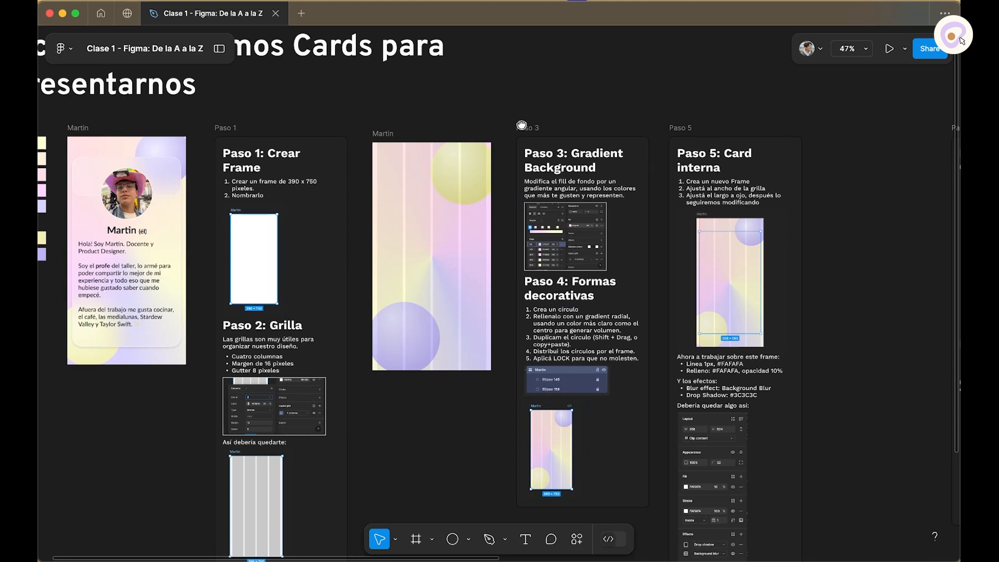
right_click(457, 175)
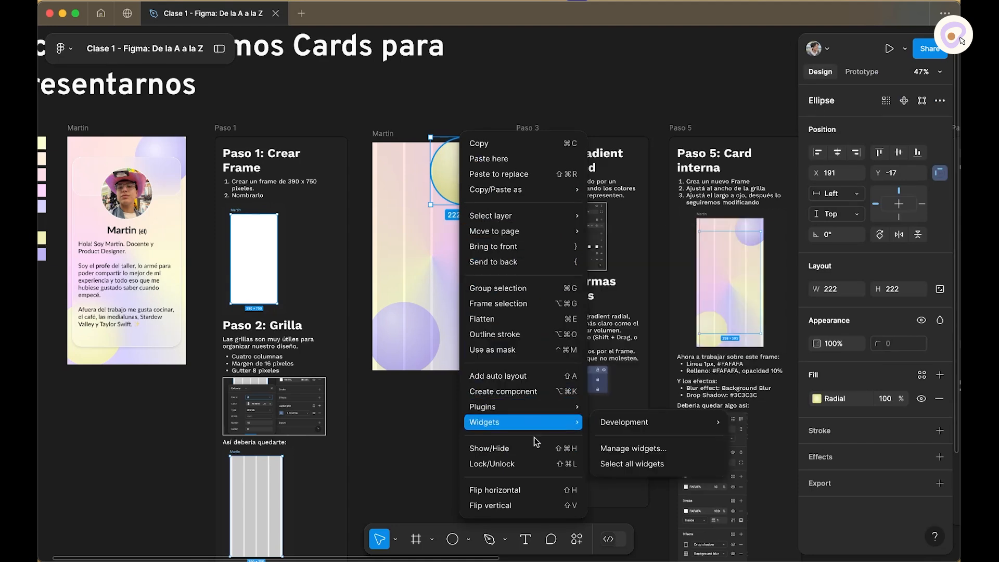
click(511, 465)
click(433, 447)
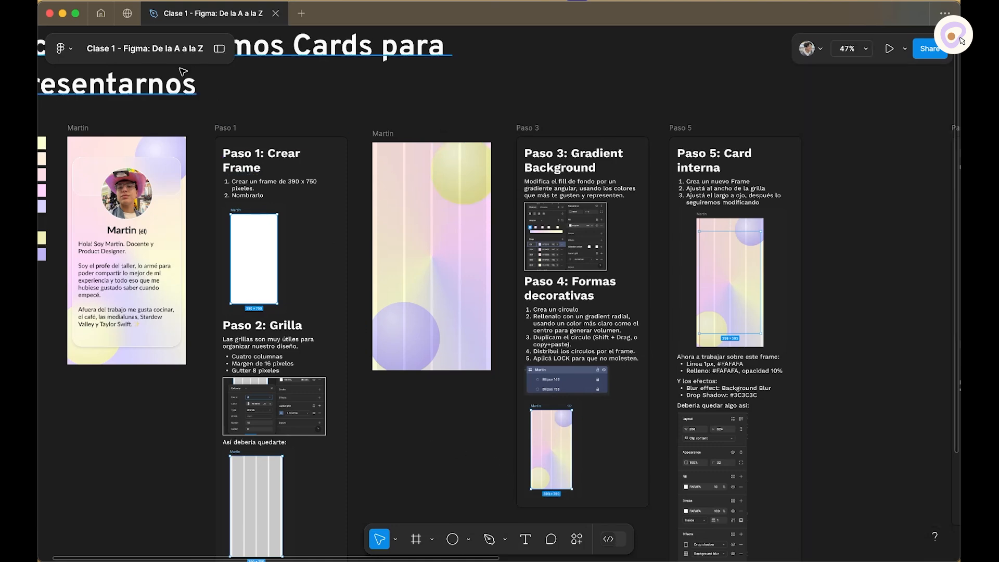
Step: Show the layers list and examine the lock state of the card frame's two ellipses
click(219, 49)
click(401, 347)
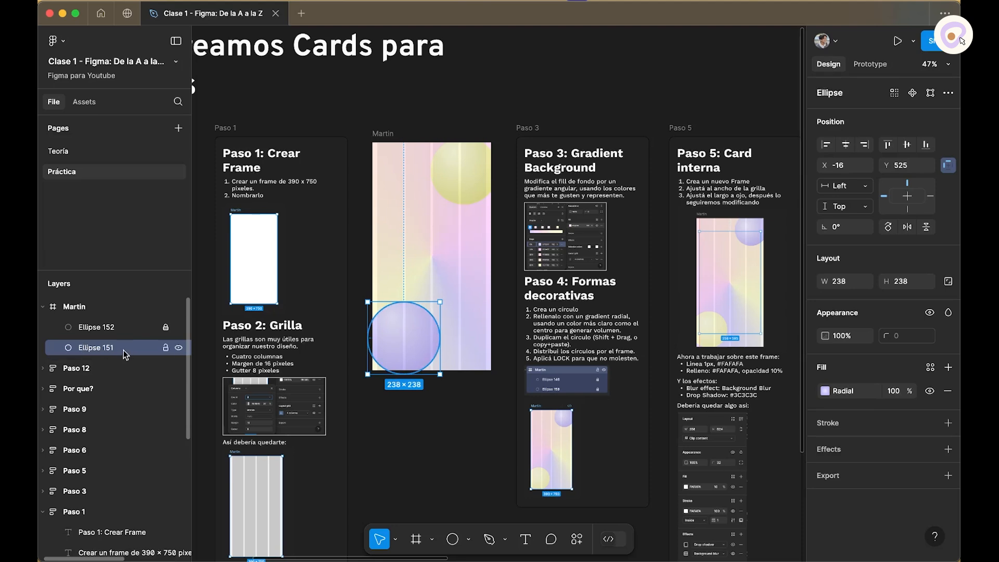
click(165, 348)
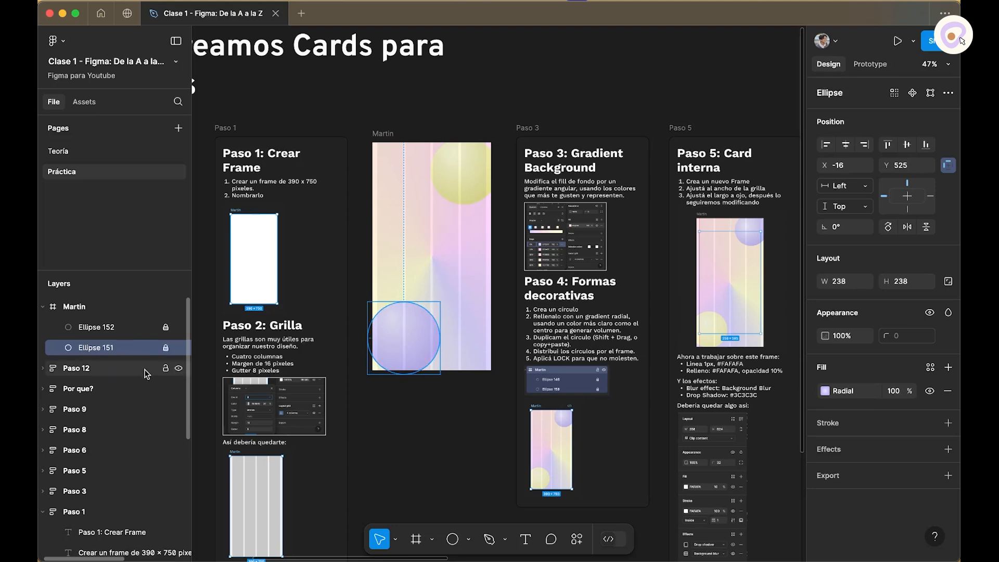
Step: Try moving the card frame and dragging its locked circles, undo the move, and hide the layers list
click(469, 138)
mouse_move(384, 131)
mouse_down()
mouse_move(384, 120)
mouse_move(380, 140)
mouse_up()
key(super+z)
mouse_move(409, 301)
mouse_down()
mouse_move(423, 278)
mouse_move(397, 339)
mouse_up()
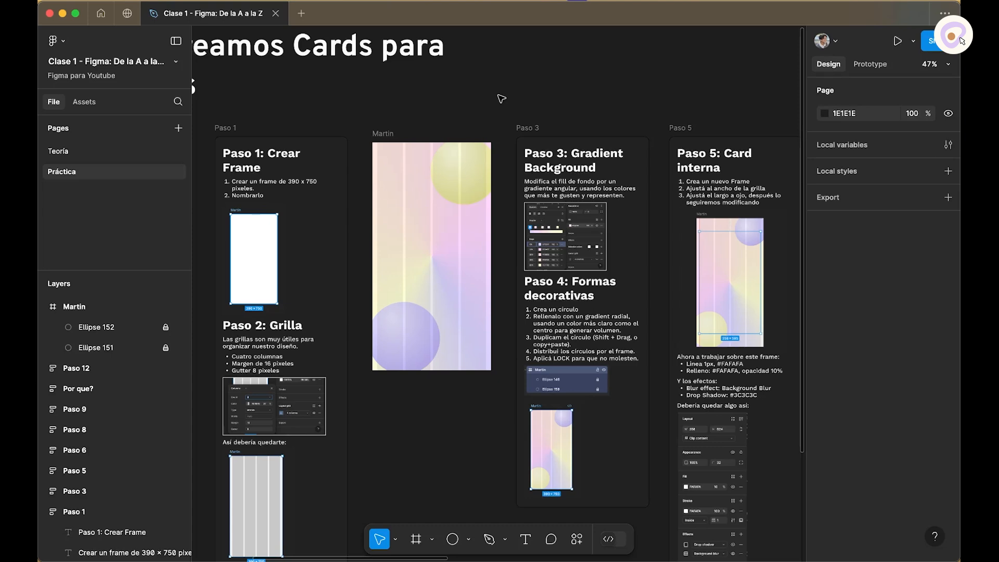
click(174, 44)
Step: Move the card frame between the Paso 5 and Paso 6 instructions, to X 331, Y -750
scroll(499, 96, right, 5)
click(137, 141)
drag(138, 145, 584, 141)
drag(686, 118, 480, 105)
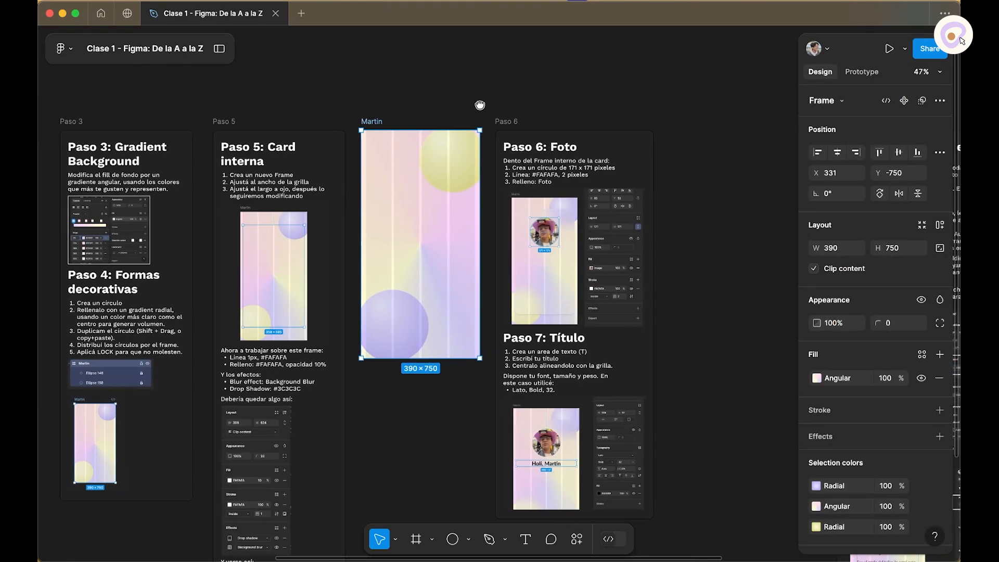
click(439, 110)
Step: Draw an inner frame across the card's column grid and adjust it to 358 × 600 at X 16, Y 61
scroll(447, 124, up, 2)
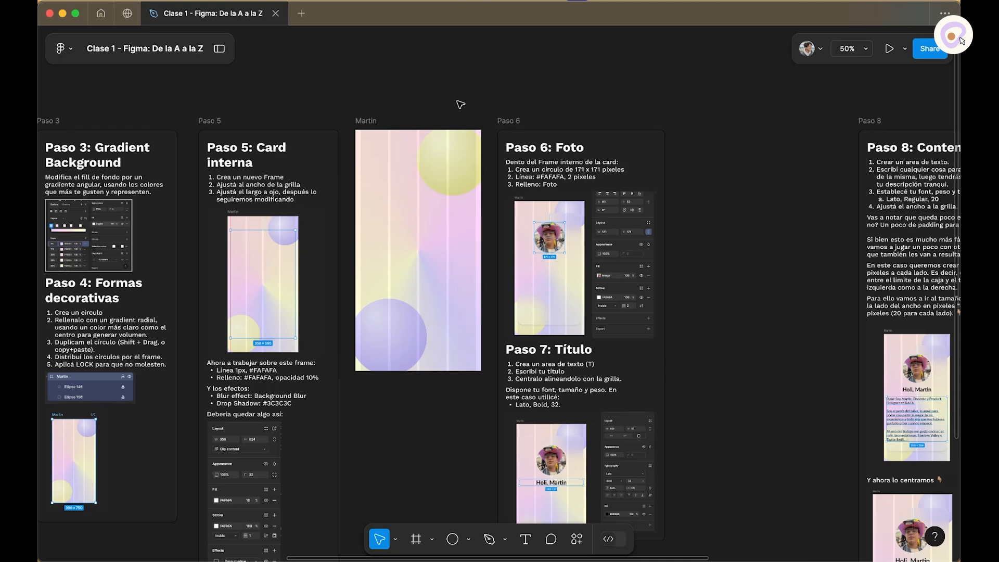
click(415, 541)
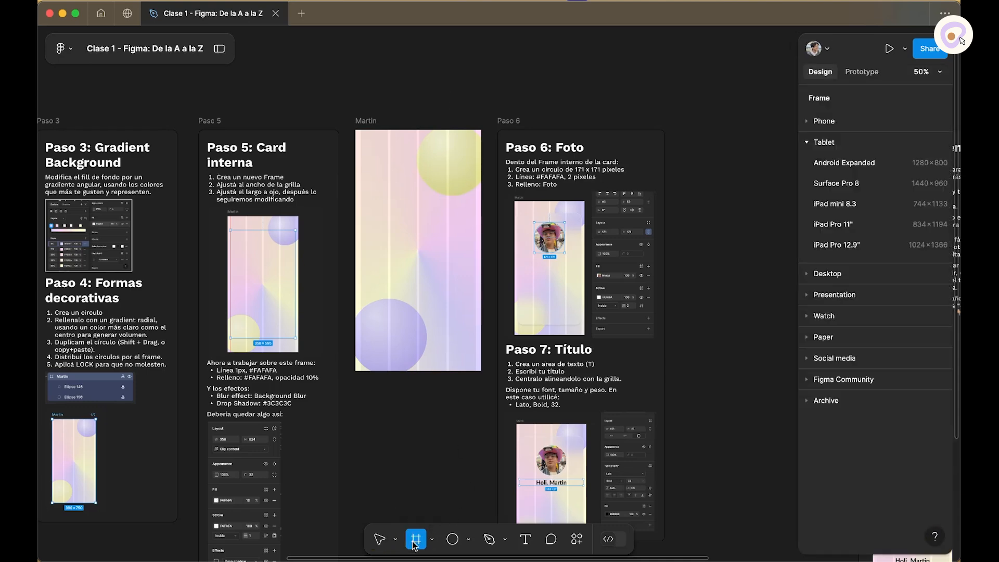
scroll(390, 226, up, 5)
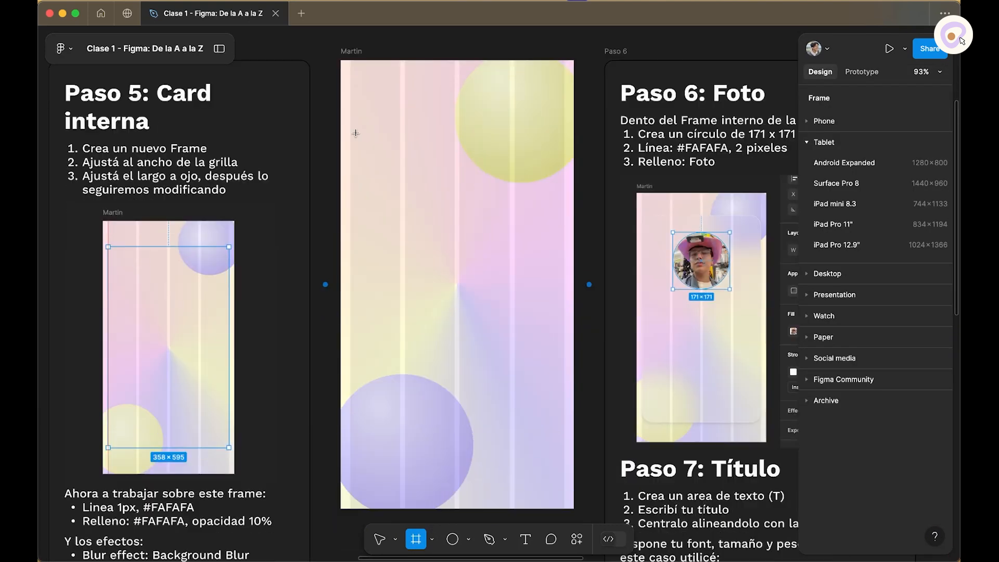
scroll(355, 134, up, 1)
drag(348, 93, 560, 444)
drag(457, 201, 458, 210)
mouse_move(352, 191)
mouse_down()
mouse_move(388, 198)
mouse_move(349, 199)
mouse_up()
mouse_move(556, 220)
mouse_down()
mouse_move(527, 223)
mouse_move(560, 229)
mouse_up()
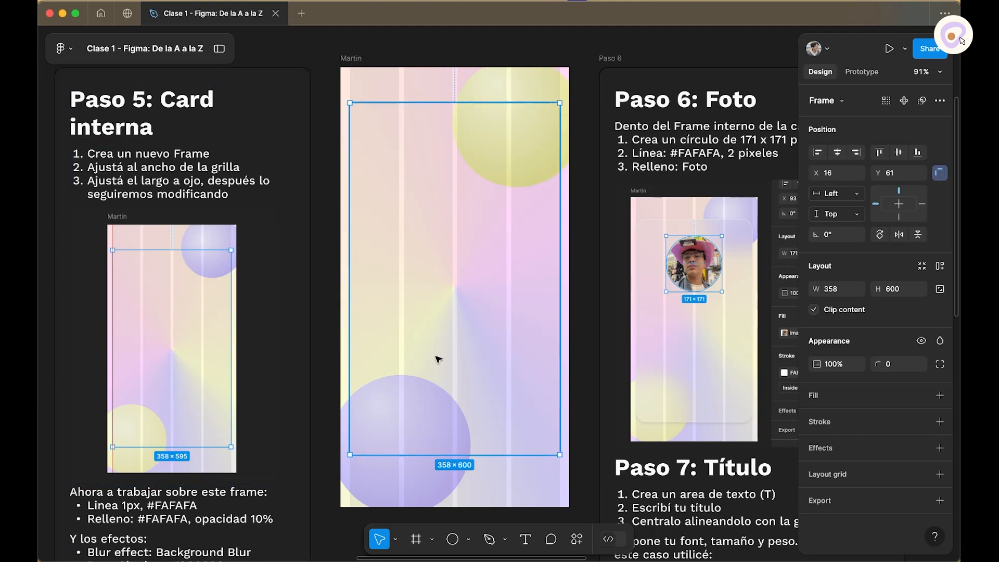
Step: Add a 1 px inside stroke in FAFAFA to the inner frame
scroll(477, 333, down, 3)
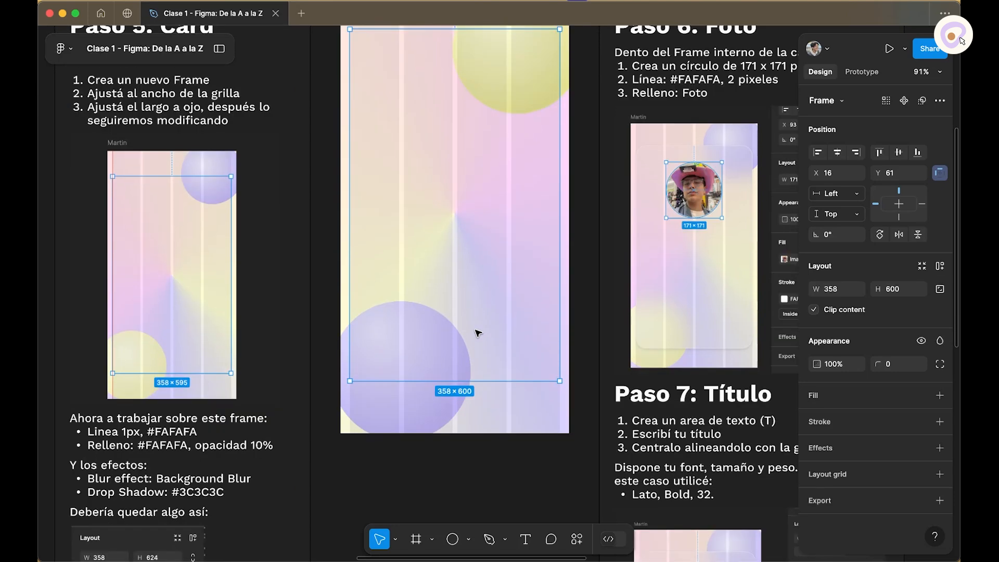
click(939, 421)
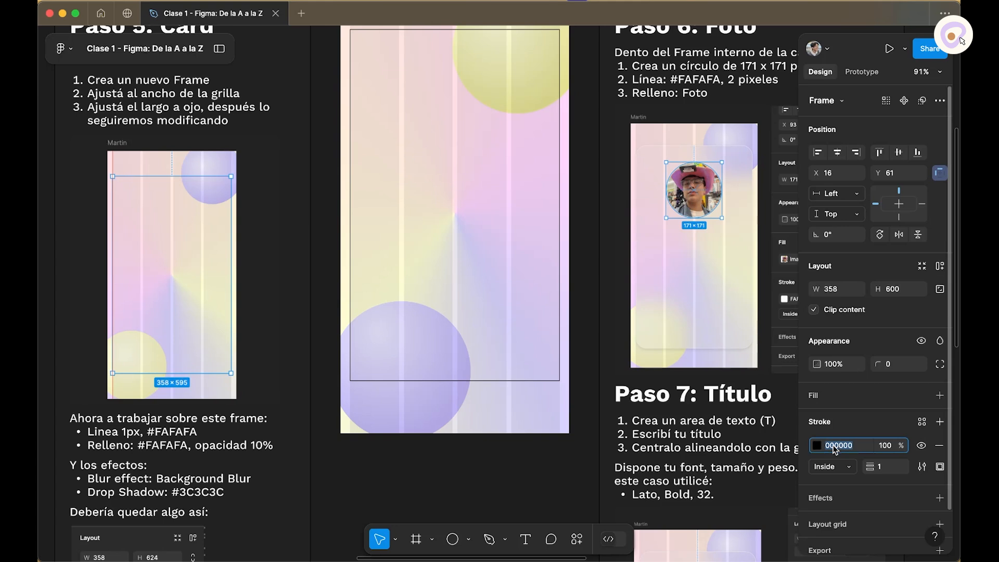
text(FAFAFA)
key(Return)
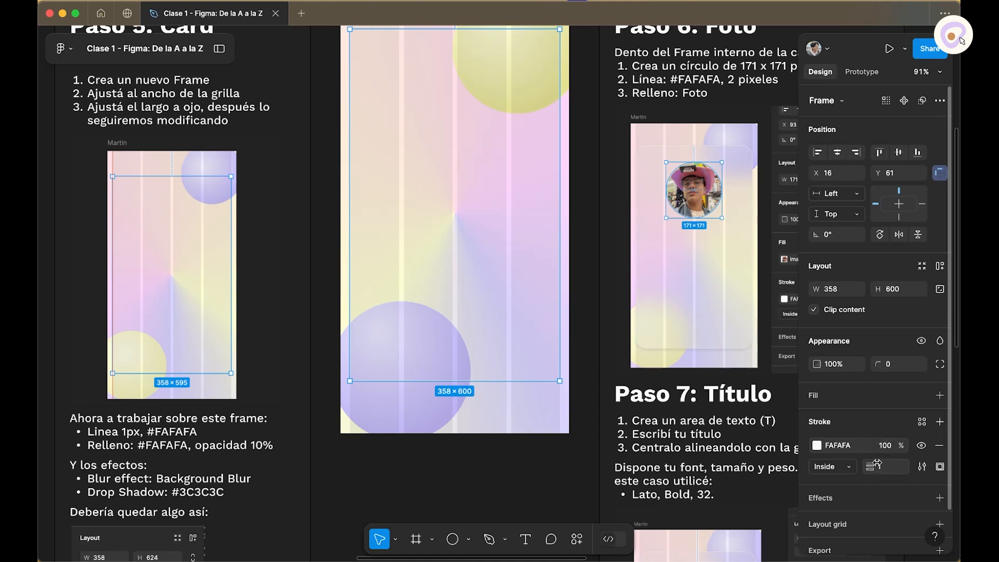
Step: Add a FAFAFA fill at 10% opacity to the inner frame
click(940, 396)
click(838, 419)
text(fafafa)
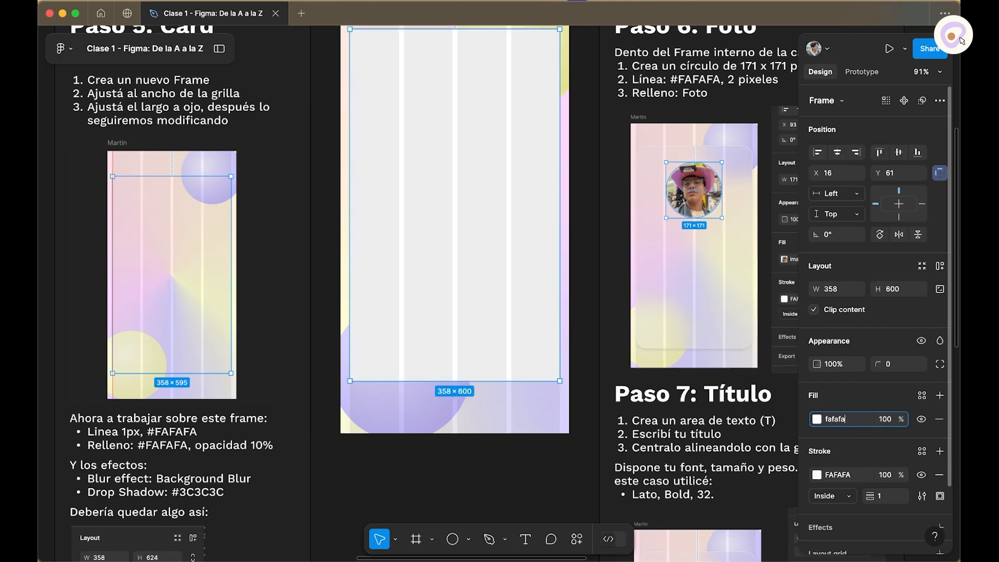
key(Return)
click(895, 419)
text(10)
key(Return)
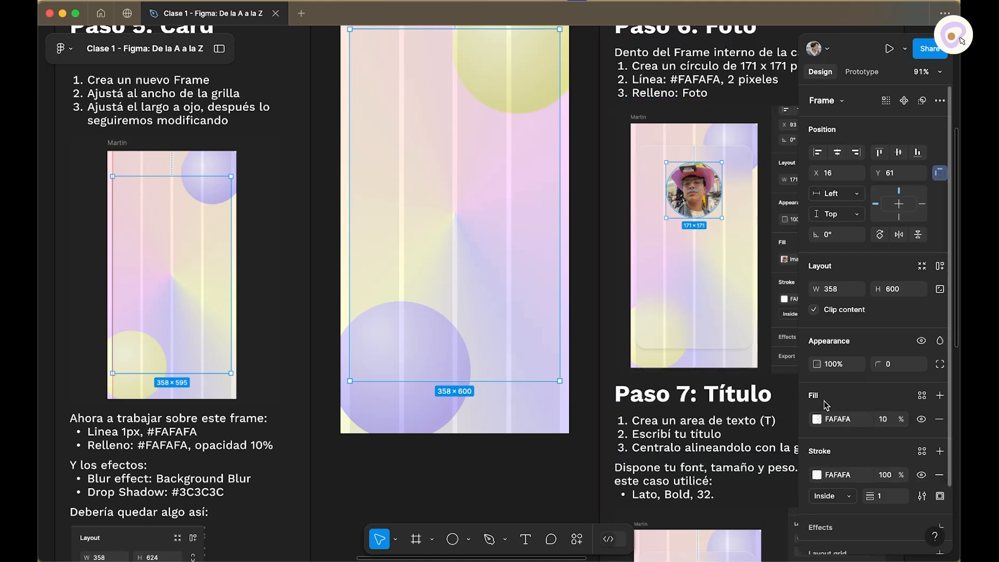
scroll(827, 405, down, 3)
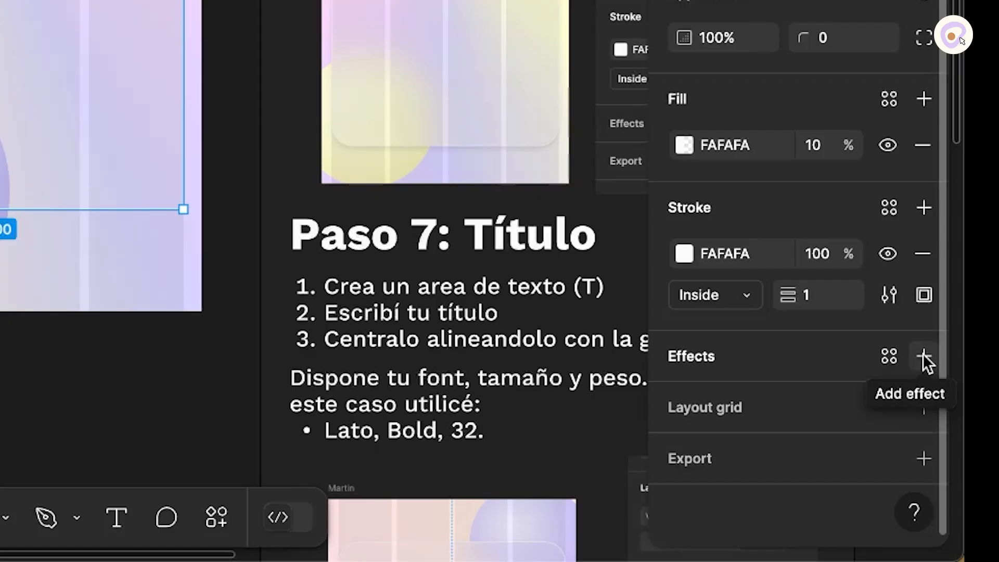
Step: Add a background blur effect of 44 to the inner card frame
click(923, 354)
click(780, 402)
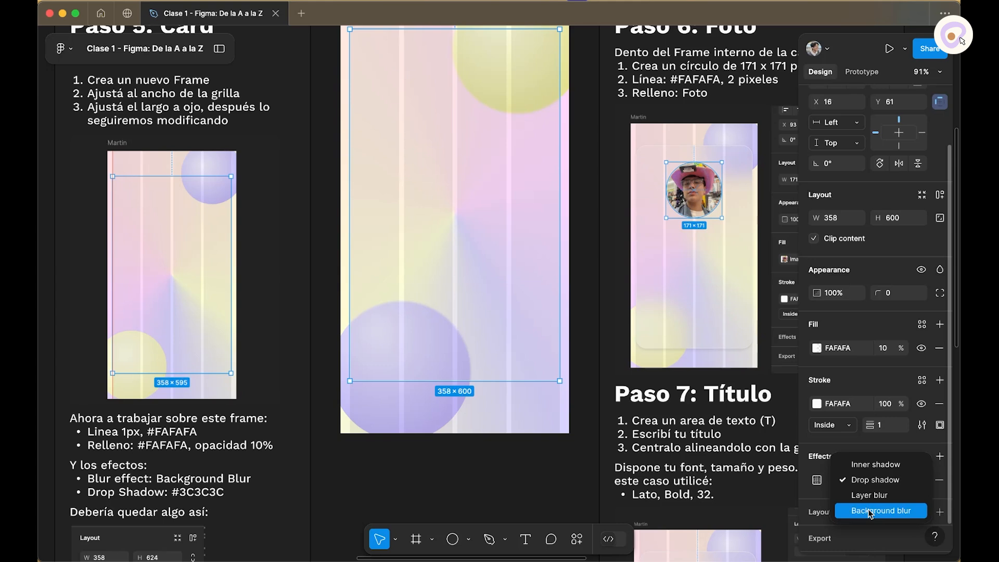
click(867, 509)
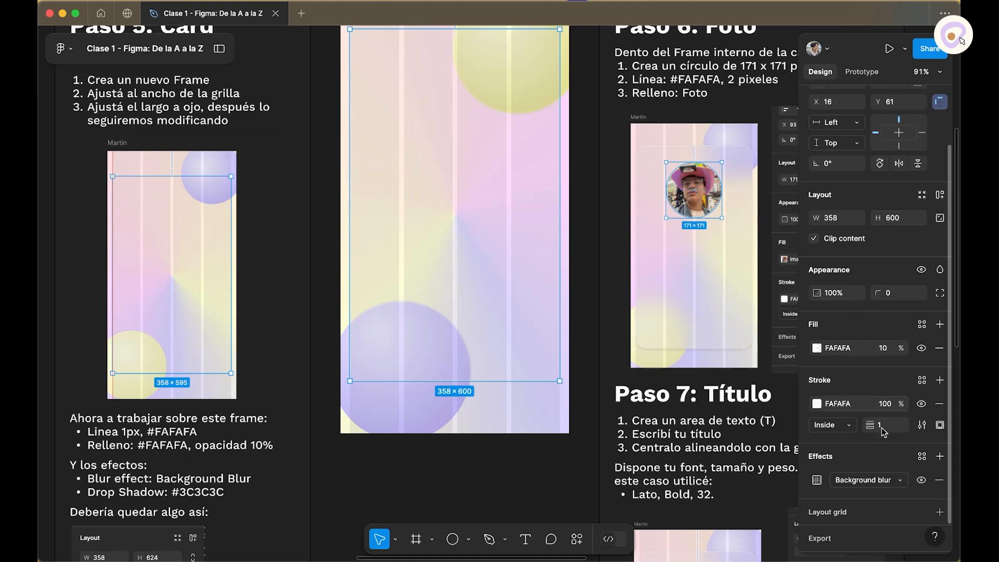
click(816, 479)
drag(710, 511, 430, 479)
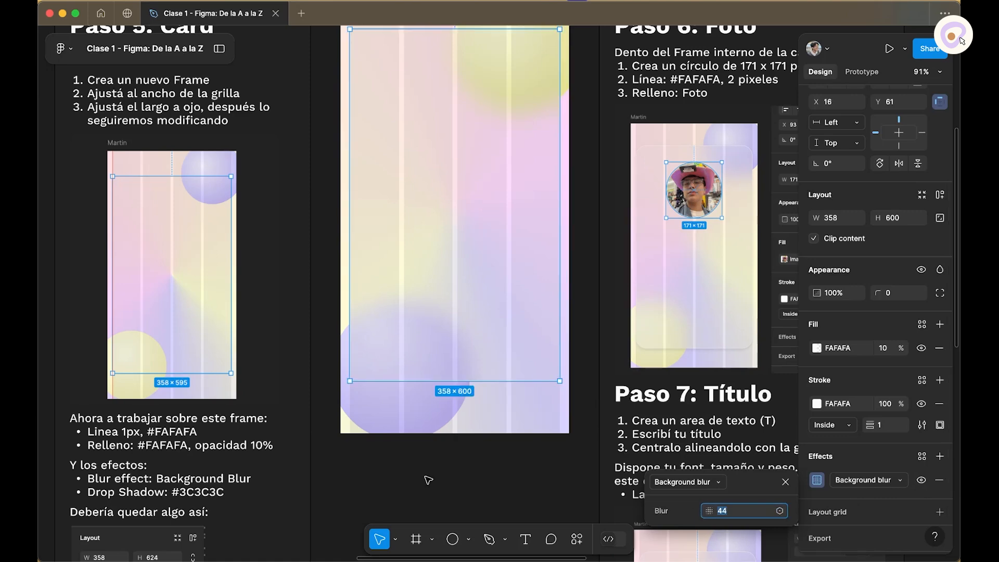
scroll(428, 480, up, 2)
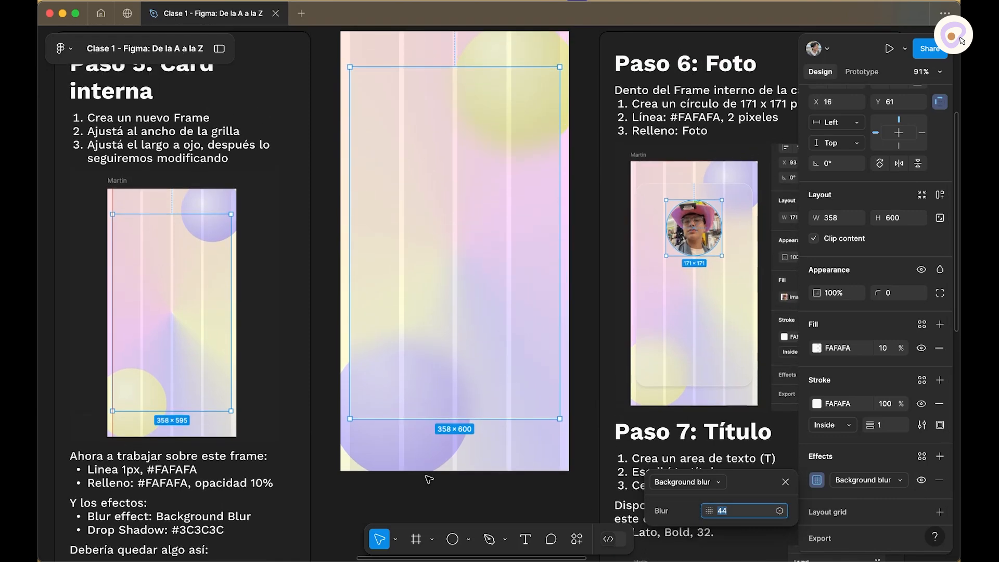
click(880, 451)
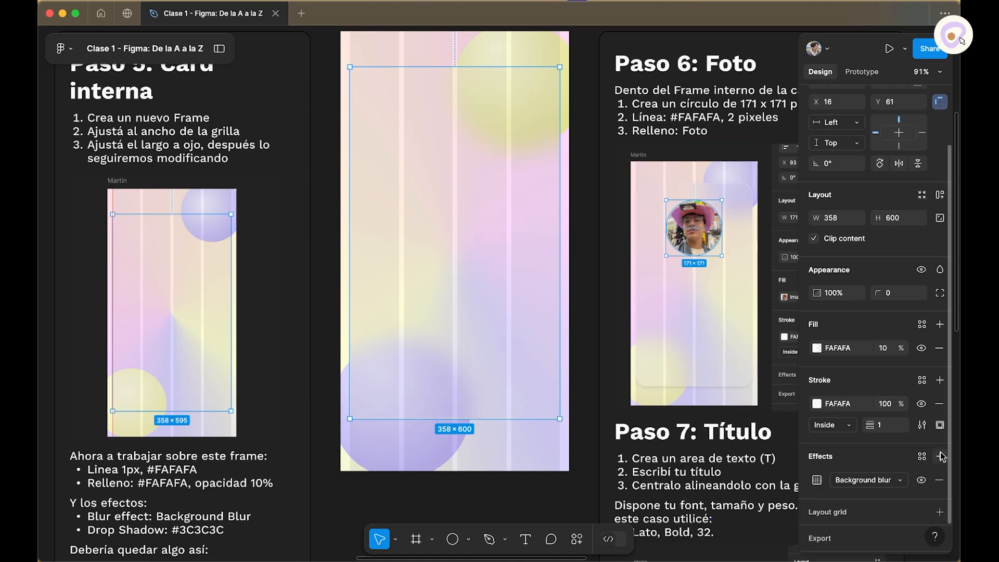
Step: Add a drop shadow as the inner card frame's second effect
click(940, 455)
click(817, 480)
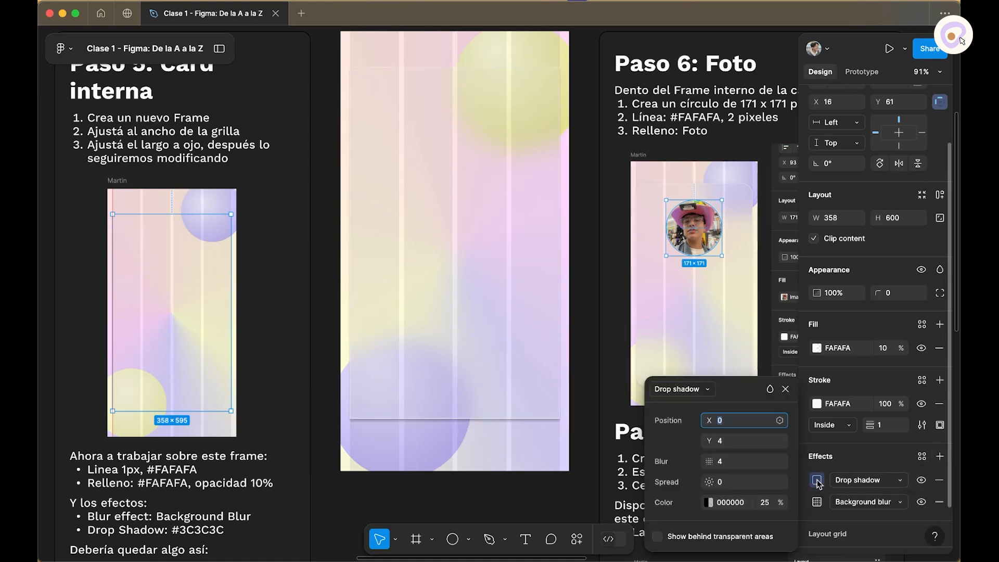
drag(736, 399, 674, 260)
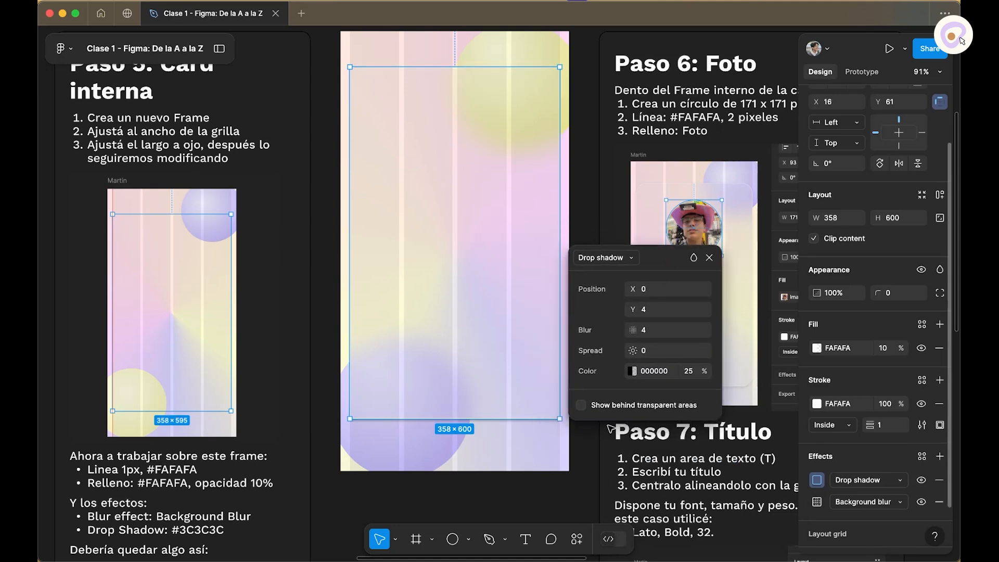
click(573, 497)
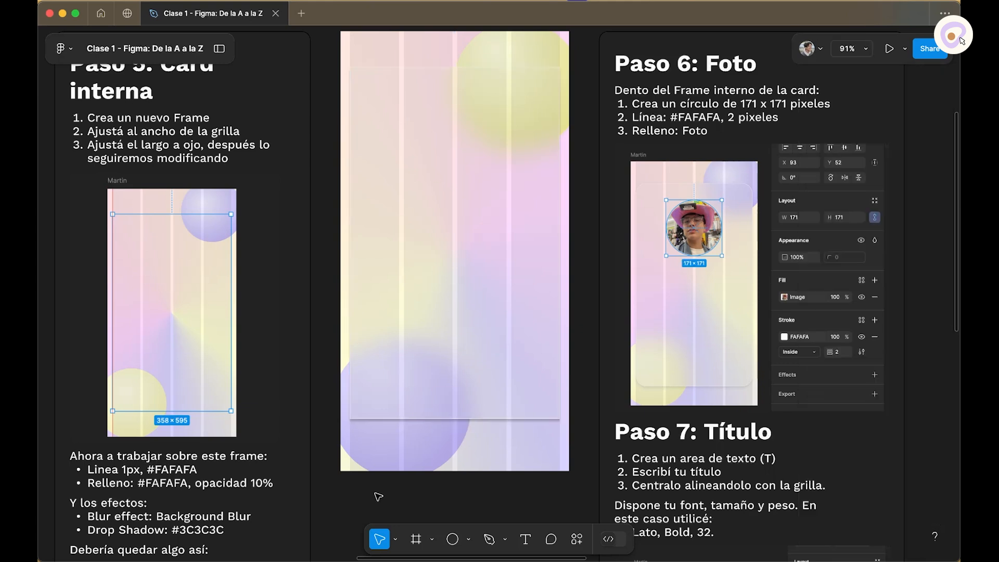
Step: Set the inner frame's drop shadow color to 3C3C3C
click(414, 403)
scroll(828, 522, down, 1)
click(818, 527)
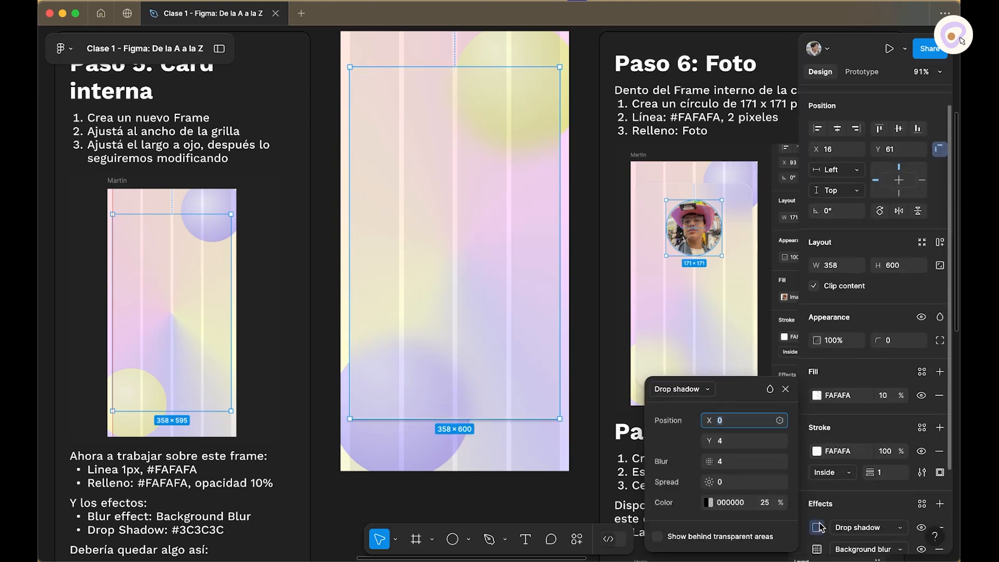
drag(746, 393, 622, 358)
click(621, 466)
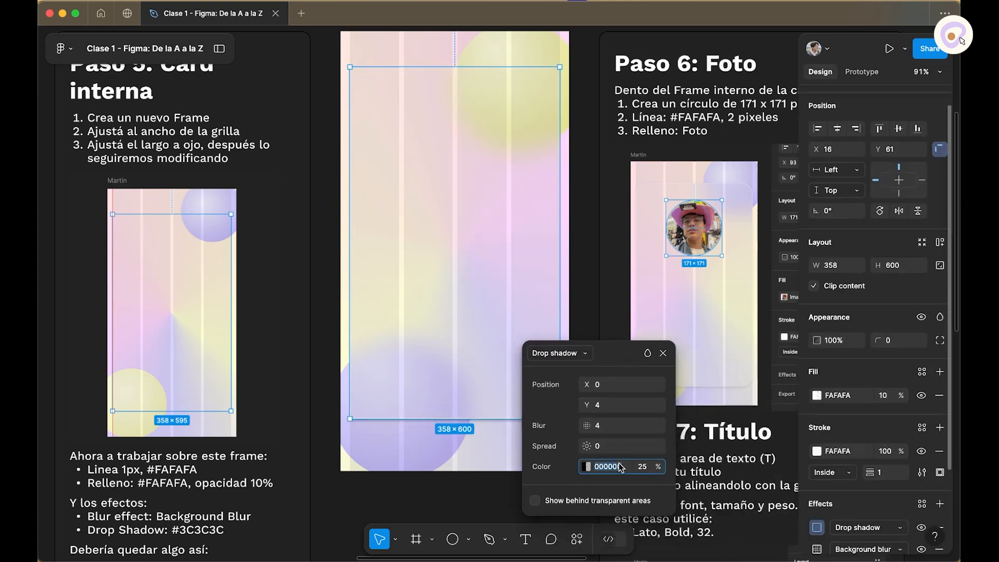
text(2c2)
key(BackSpace)
key(BackSpace)
key(BackSpace)
key(BackSpace)
key(BackSpace)
key(BackSpace)
key(Return)
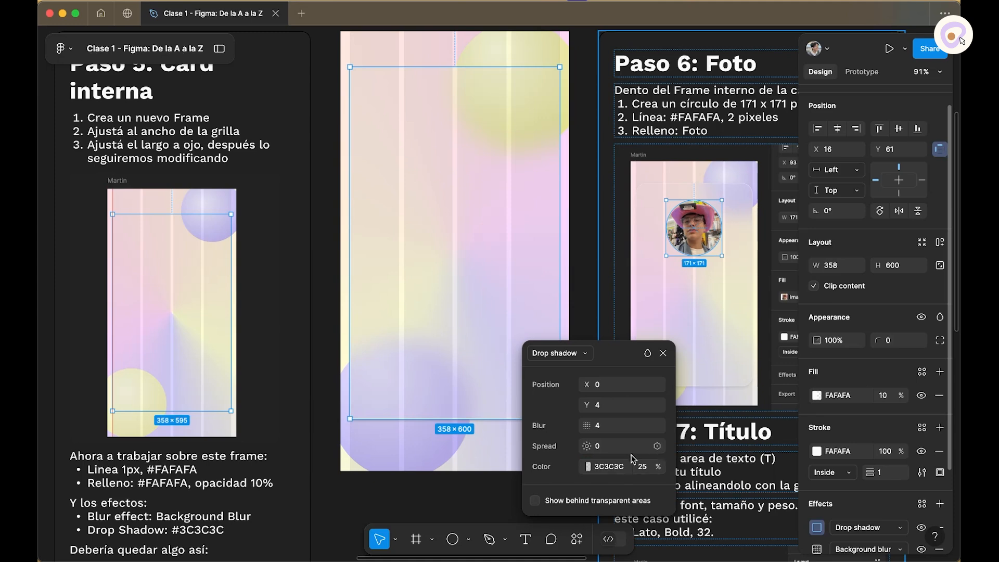
Step: Adjust the inner frame's drop shadow to position X 5, Y 1 with a blur of 12.1
drag(586, 427, 584, 405)
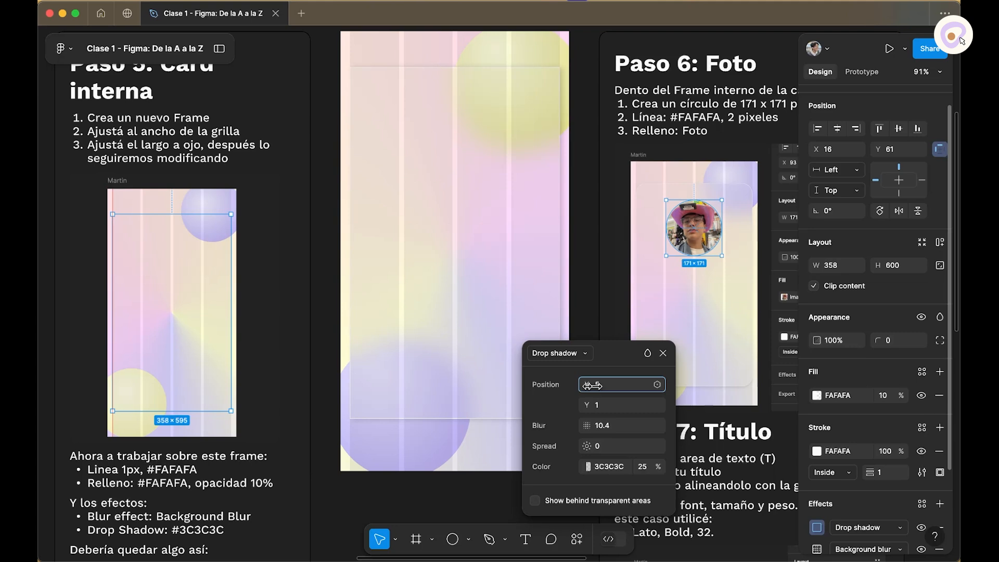
drag(593, 425, 612, 425)
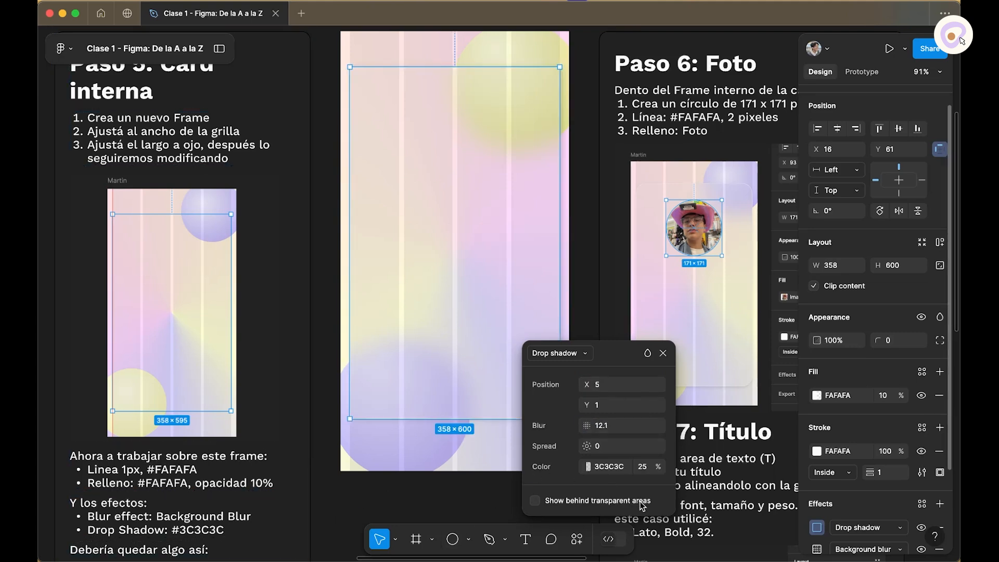
click(664, 353)
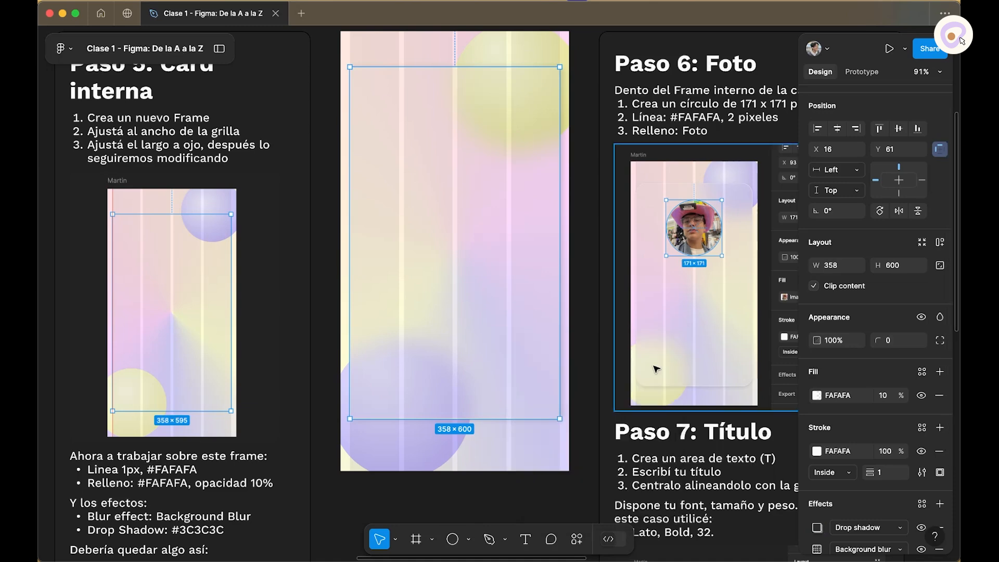
click(457, 509)
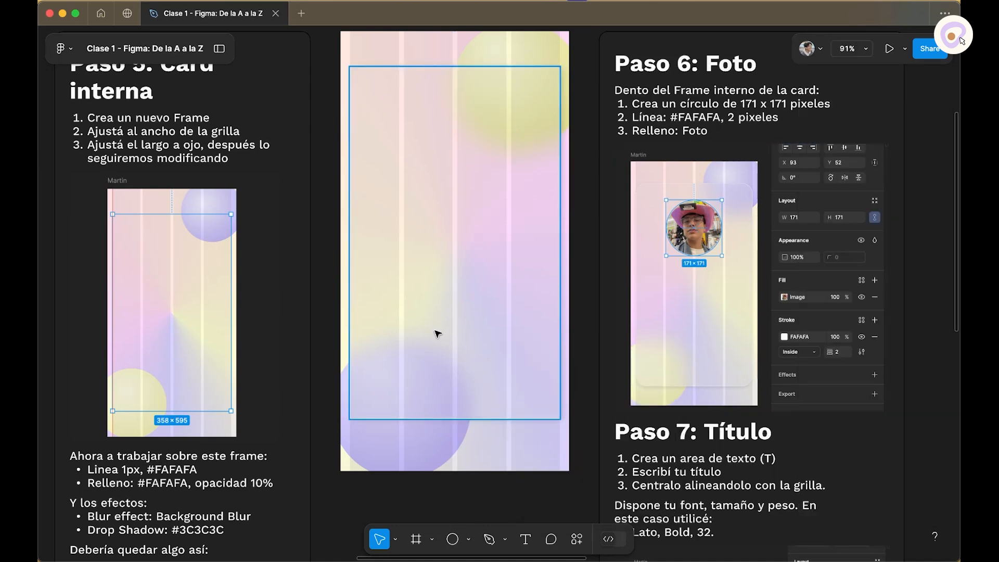
Step: Move the card frame between the Paso 6 and Paso 8 instructions, to X 1399, Y -750
scroll(409, 464, down, 3)
drag(419, 502, 393, 423)
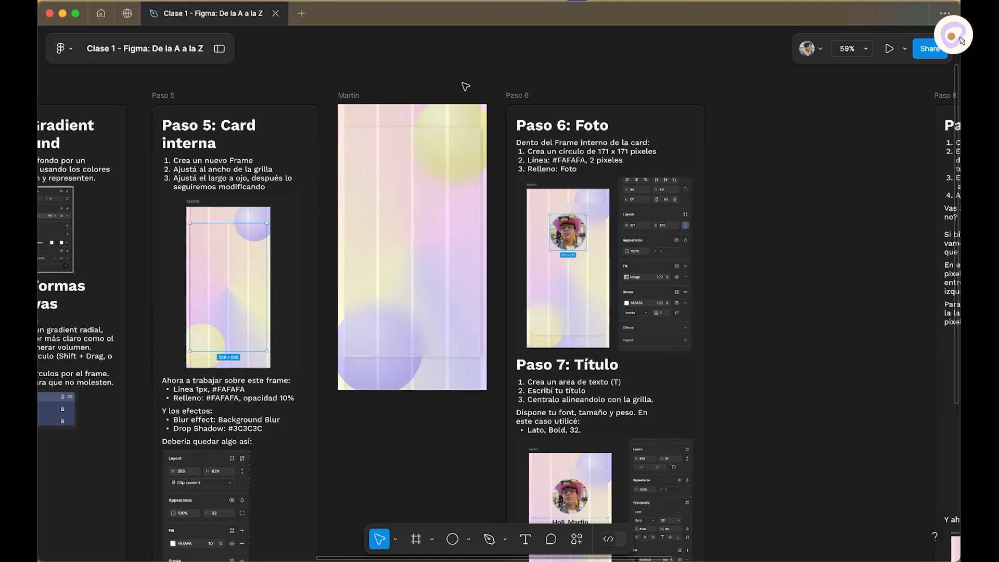
click(475, 224)
scroll(903, 444, down, 1)
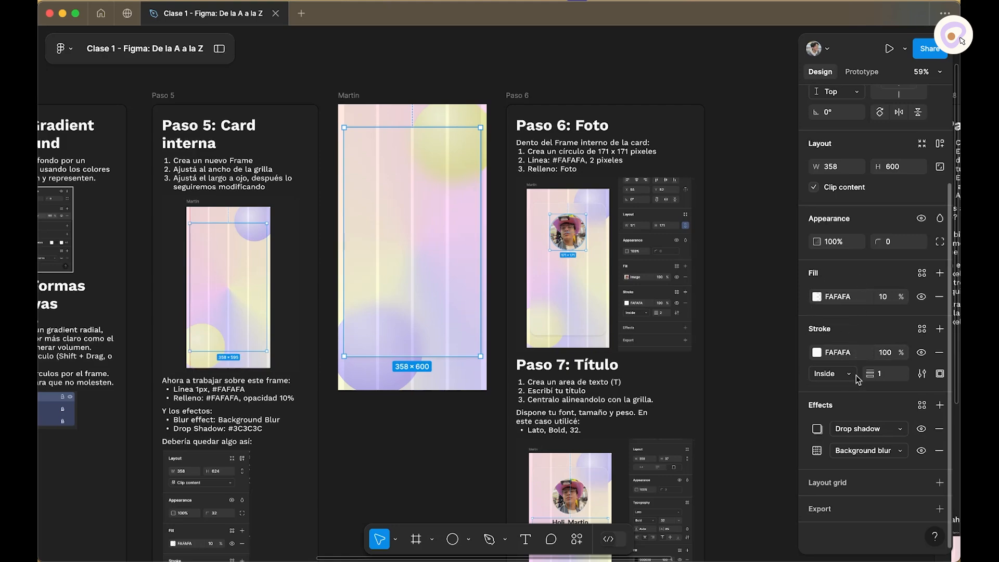
click(415, 458)
drag(466, 455, 330, 339)
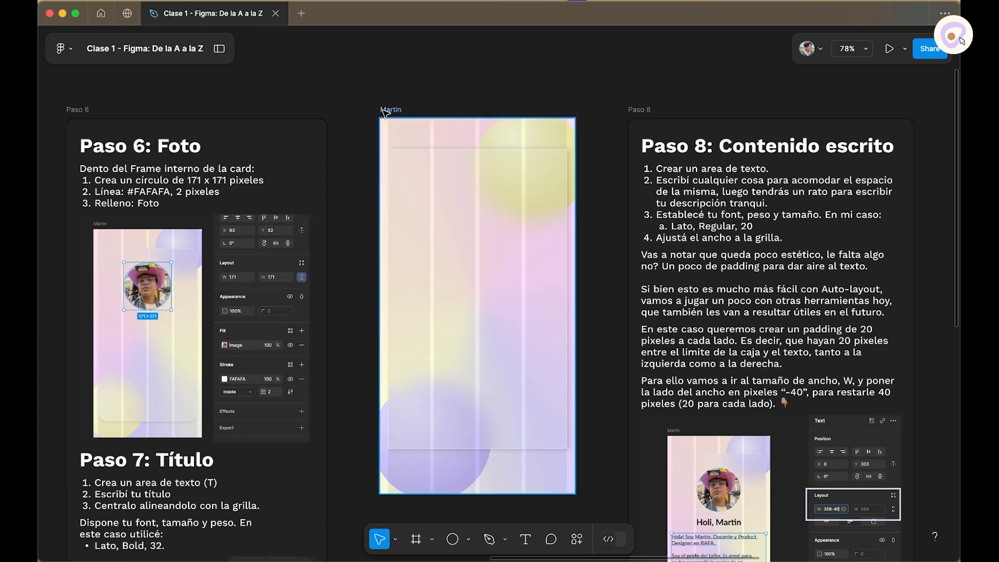
click(385, 110)
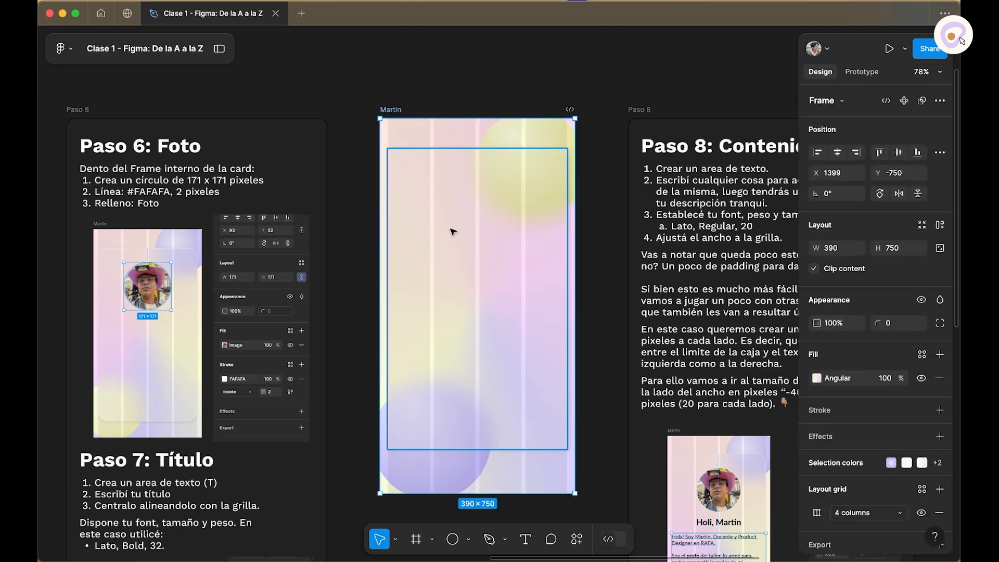
Step: Draw a 171 × 171 circle inside the inner card frame and place it at X 93, Y 53
click(453, 232)
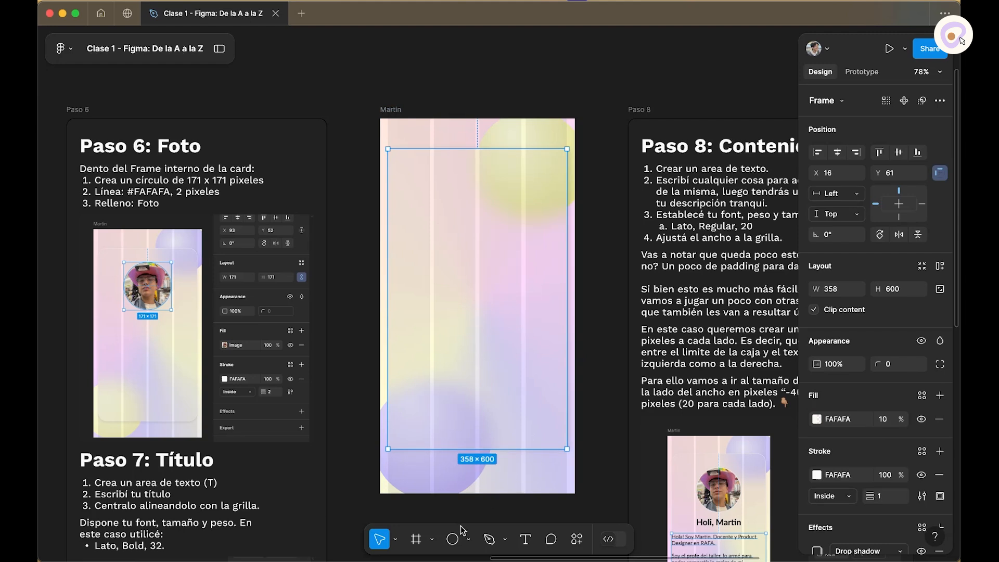
click(452, 539)
click(468, 204)
drag(468, 205, 477, 203)
click(829, 289)
text(171)
key(Tab)
text(171)
key(Return)
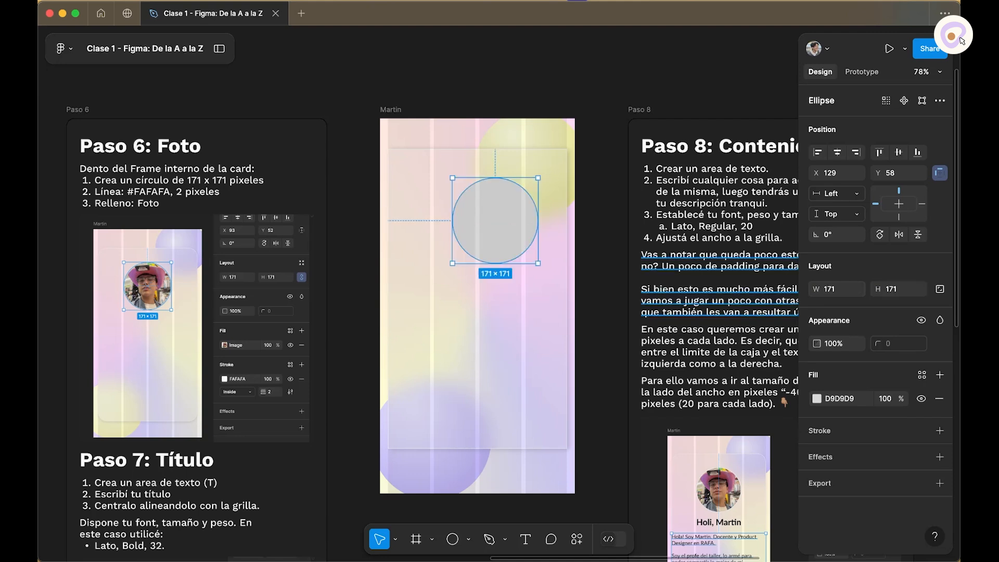
mouse_move(504, 226)
mouse_down()
mouse_move(455, 223)
mouse_move(487, 223)
mouse_up()
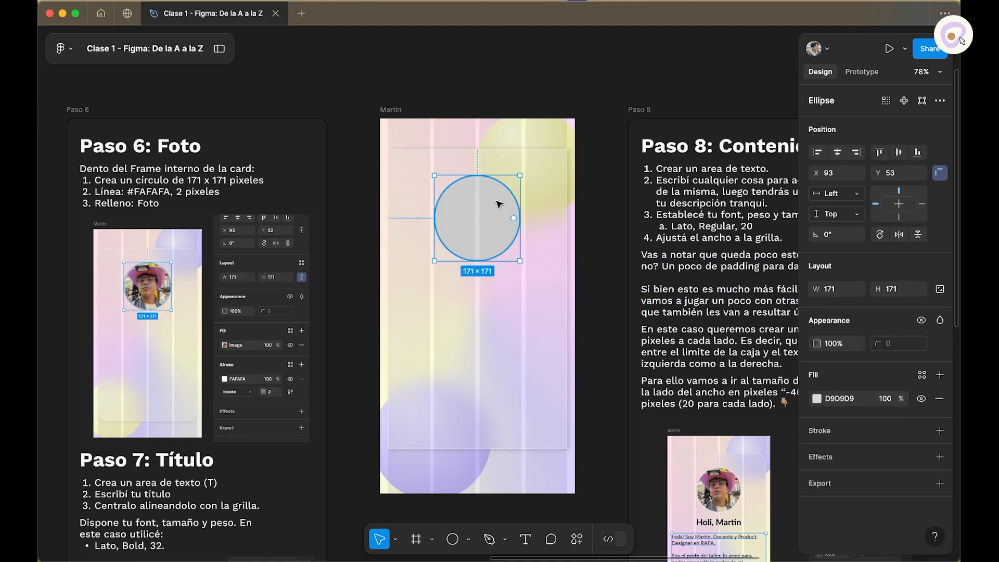
Step: Lock the circle's aspect ratio and test it by setting the height to 100 and back to 171
click(939, 290)
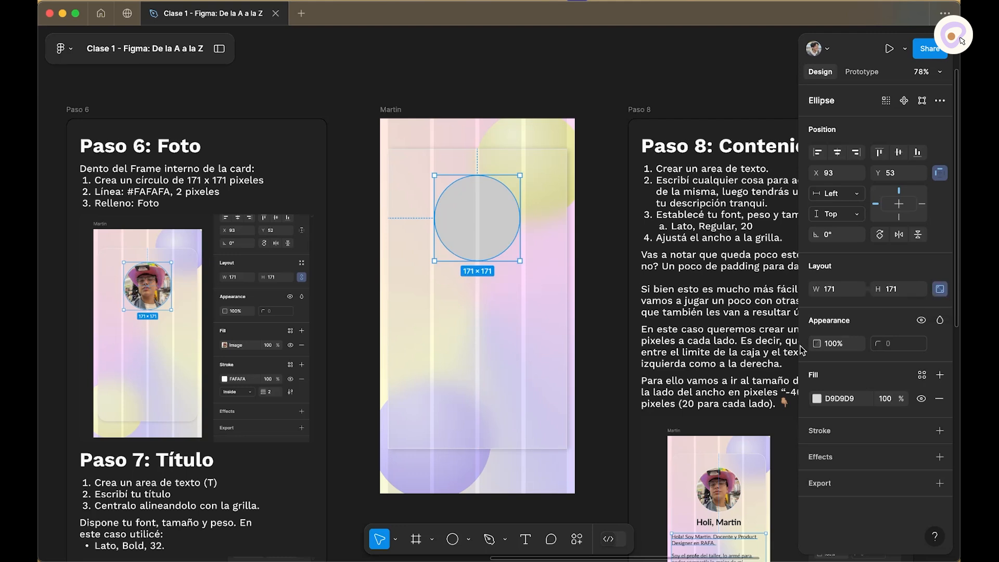
click(910, 289)
text(100)
key(Return)
click(919, 290)
text(171)
key(Return)
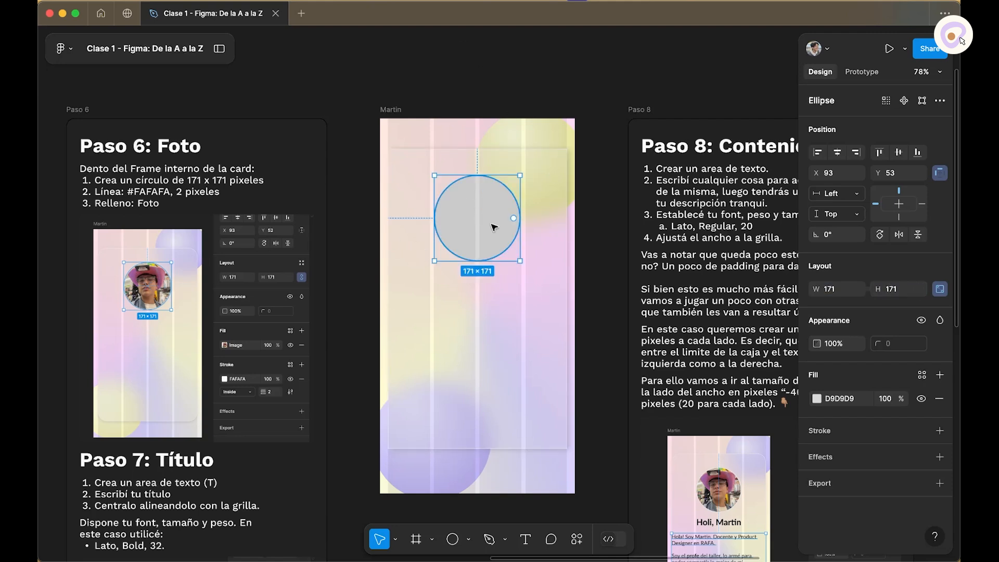
Step: Move the circle to X 78, Y 47 and give it a 2 px inside stroke in FAFAFA
drag(450, 204, 442, 200)
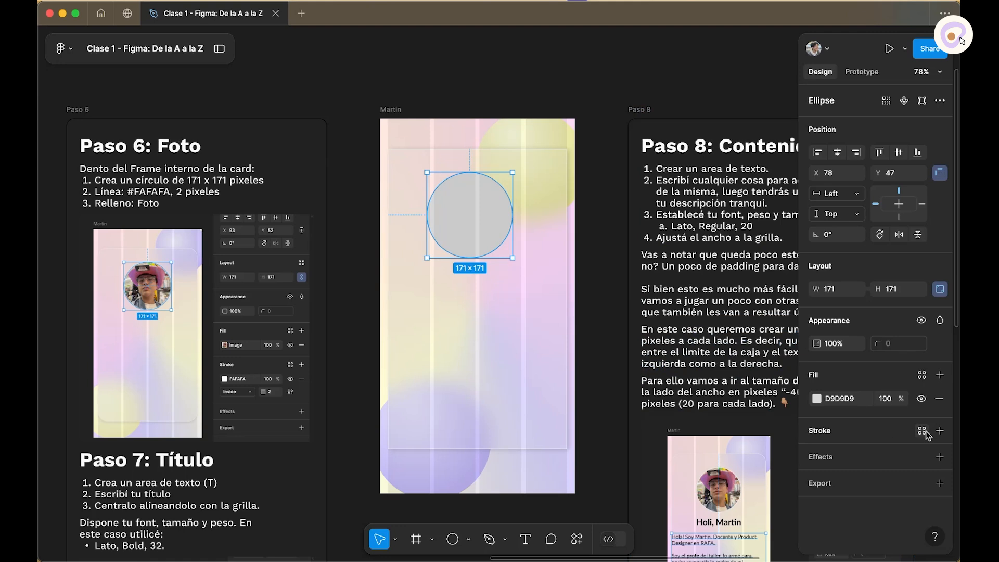
click(939, 430)
click(856, 456)
text(FAFAFA)
key(Return)
click(897, 478)
text(2)
key(Return)
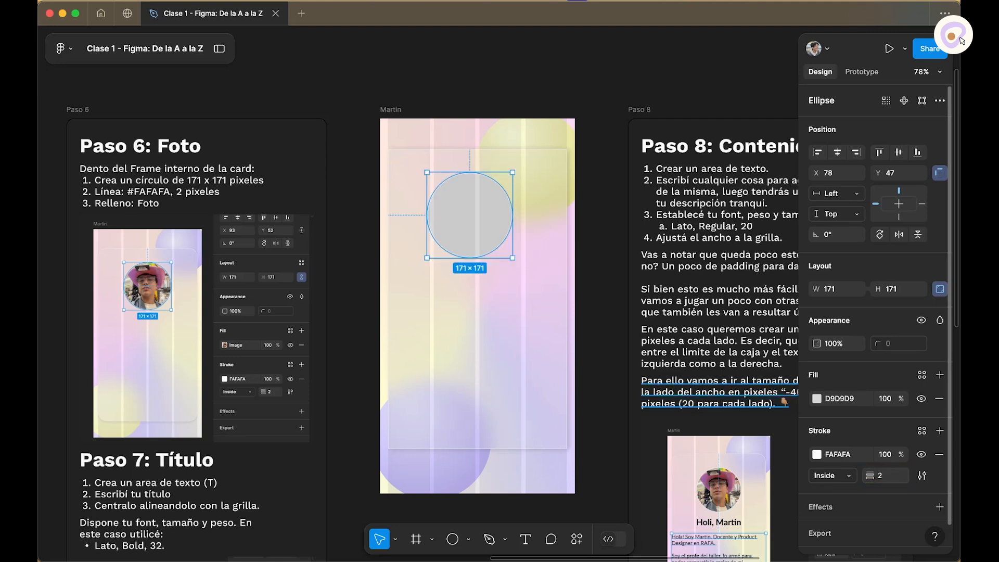
Step: Change the circle's fill to an image and upload the capybara photo from the computer
click(816, 398)
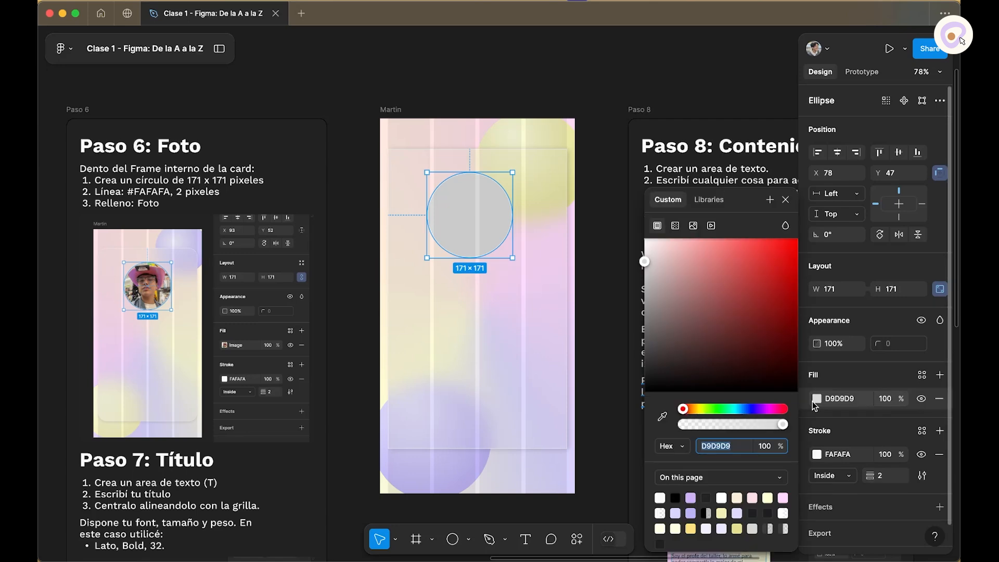
click(696, 228)
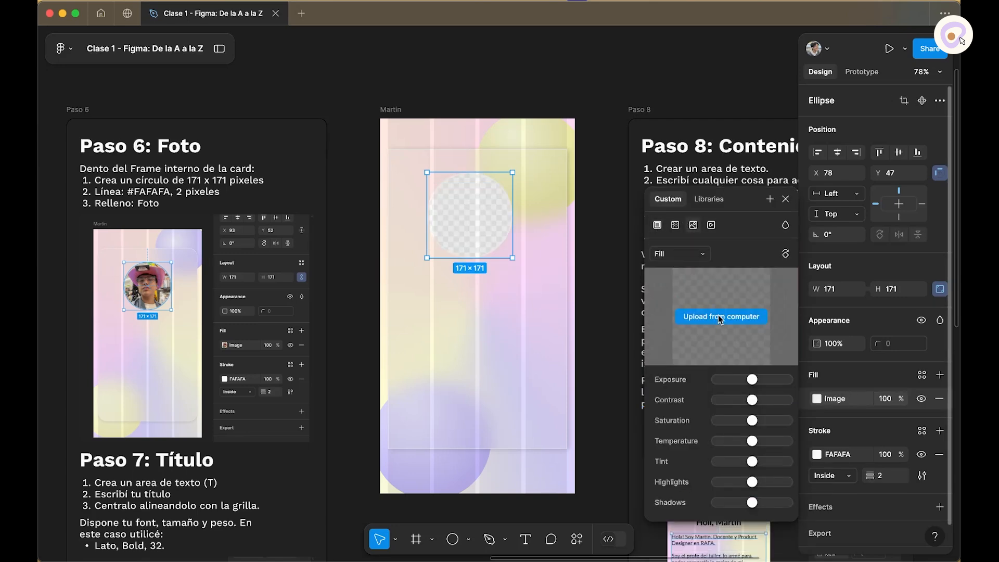
click(720, 317)
double_click(567, 208)
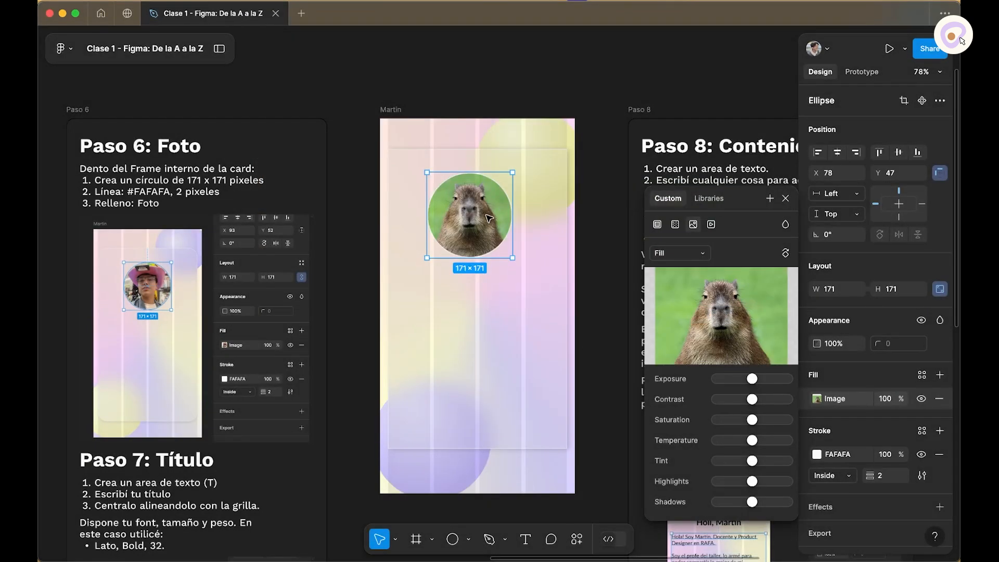
click(786, 200)
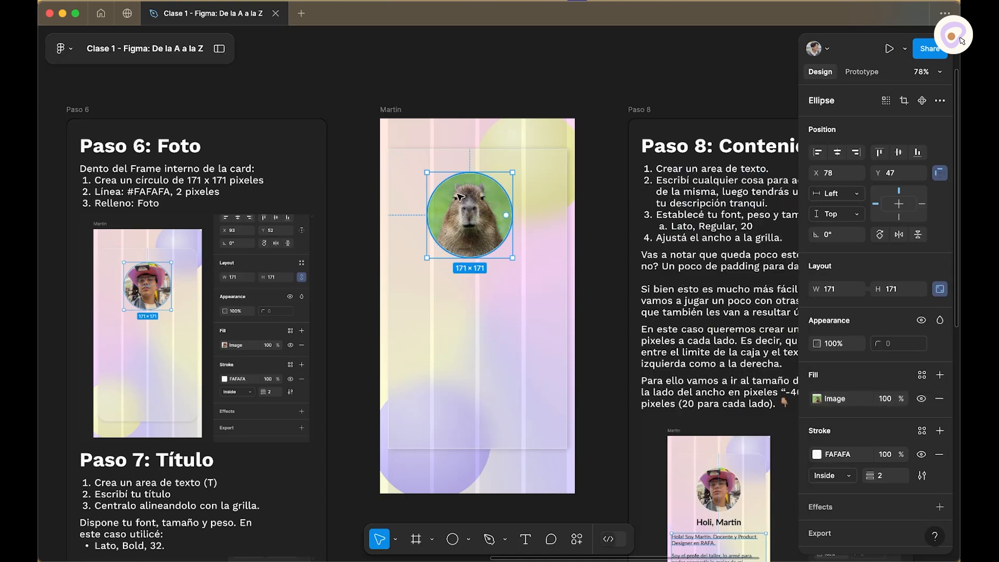
Step: Center the photo circle horizontally in the inner card frame and check its distances to the frame edges
click(838, 153)
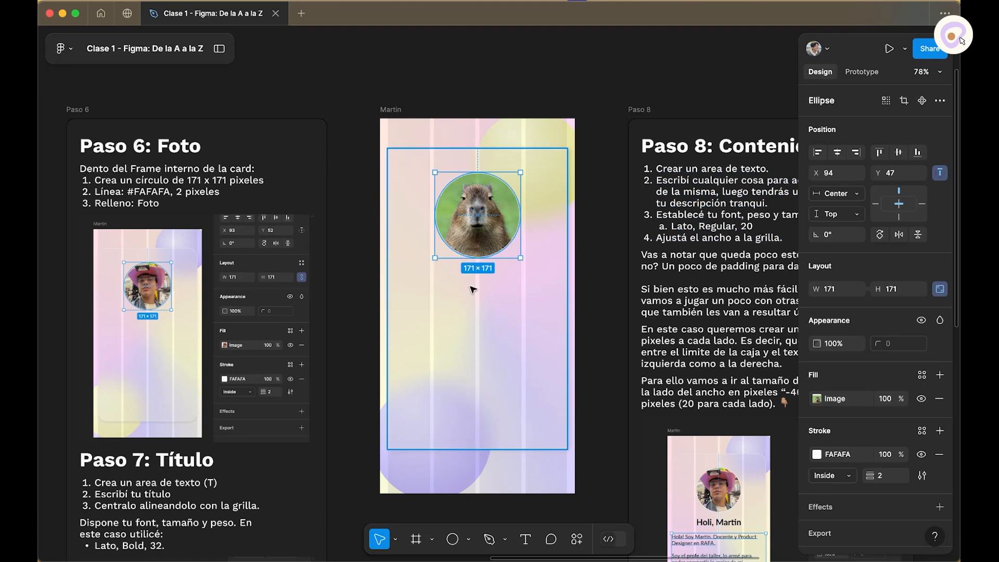
key(alt)
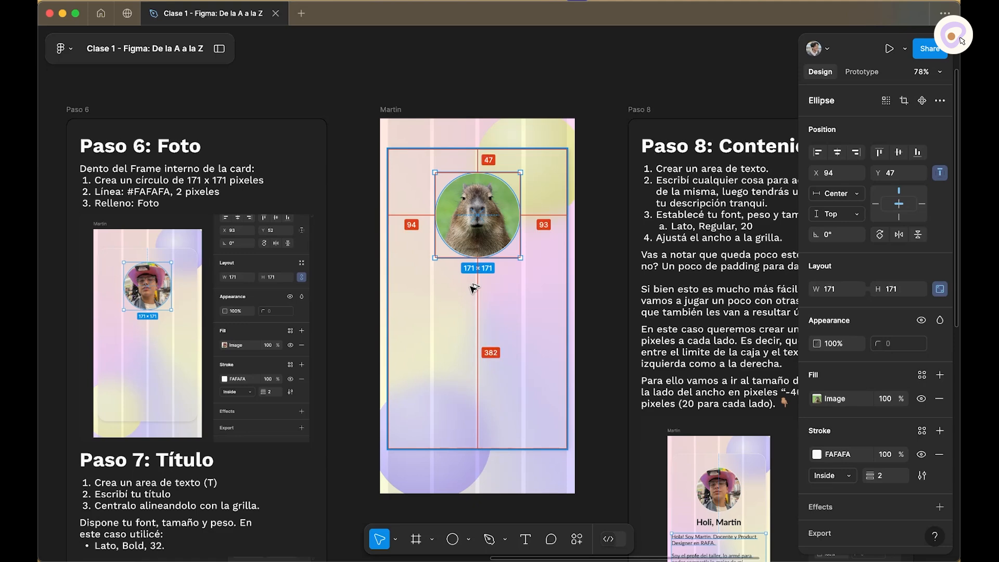
click(595, 307)
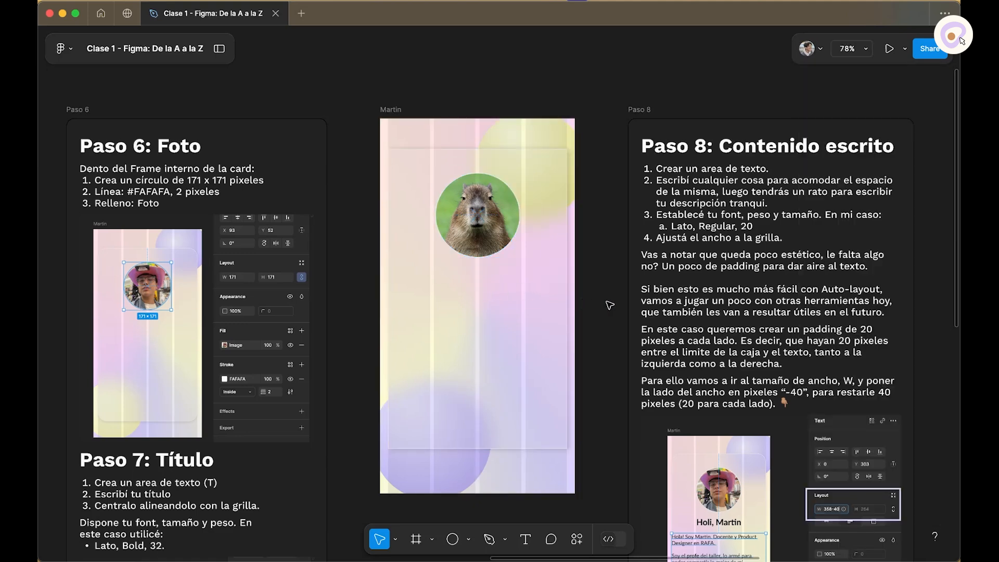
drag(462, 83, 473, 52)
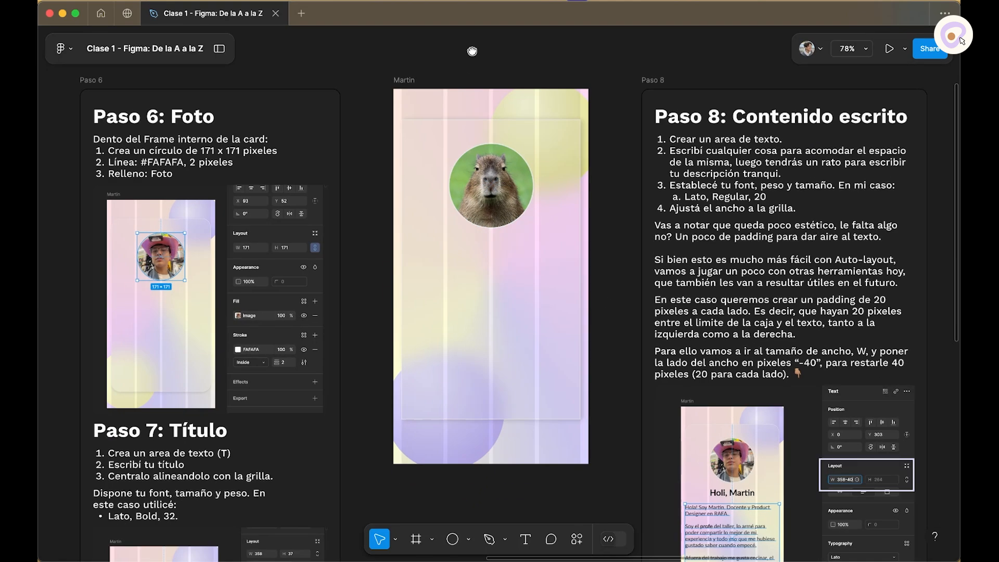
drag(410, 473, 421, 383)
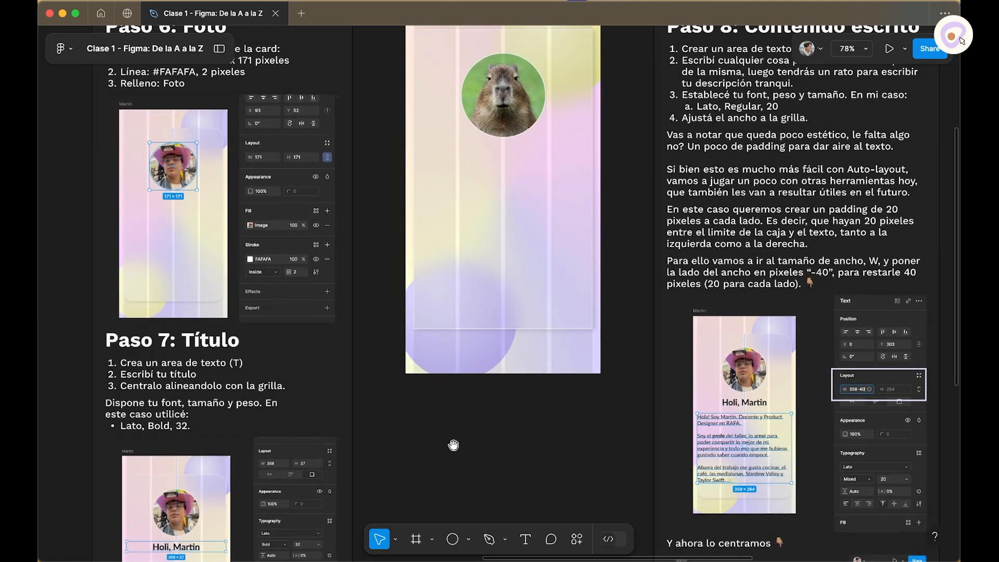
Step: Draw a text box about 358 × 59 across the inner card's width, just below the capybara photo
drag(606, 440, 544, 458)
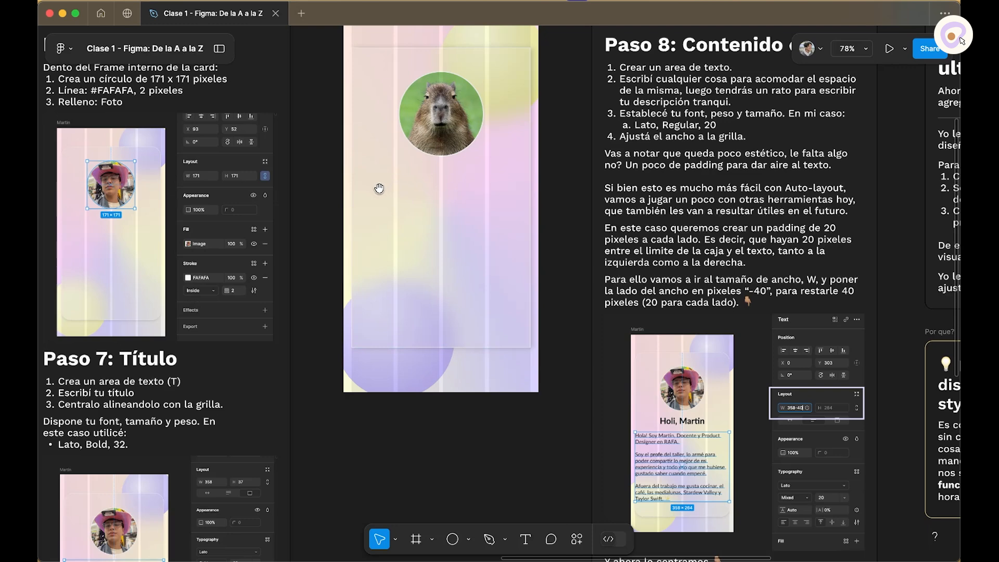
drag(380, 189, 432, 210)
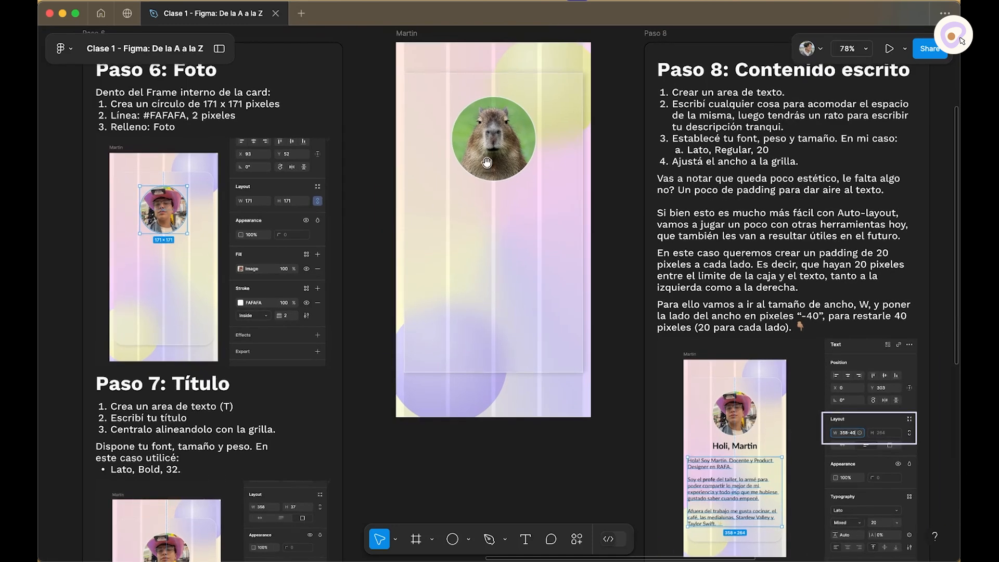
click(524, 539)
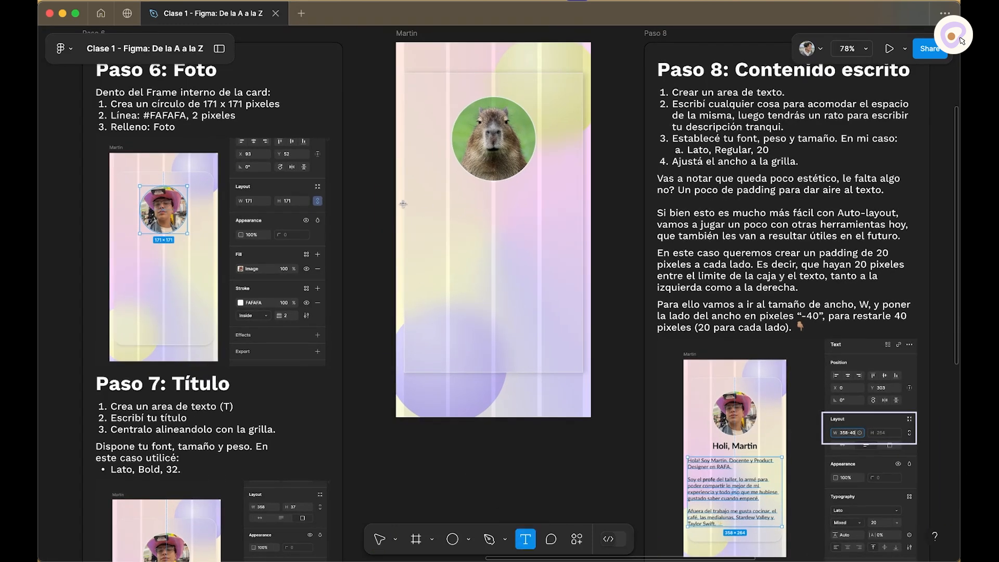
drag(407, 193, 584, 218)
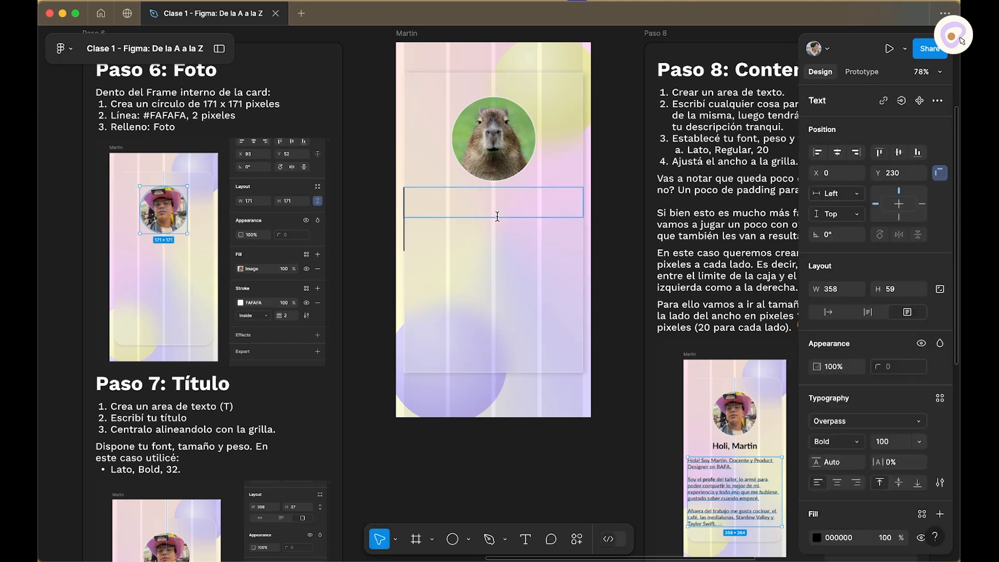
Step: Set the new text box's font to Lato with a size of 32
click(831, 422)
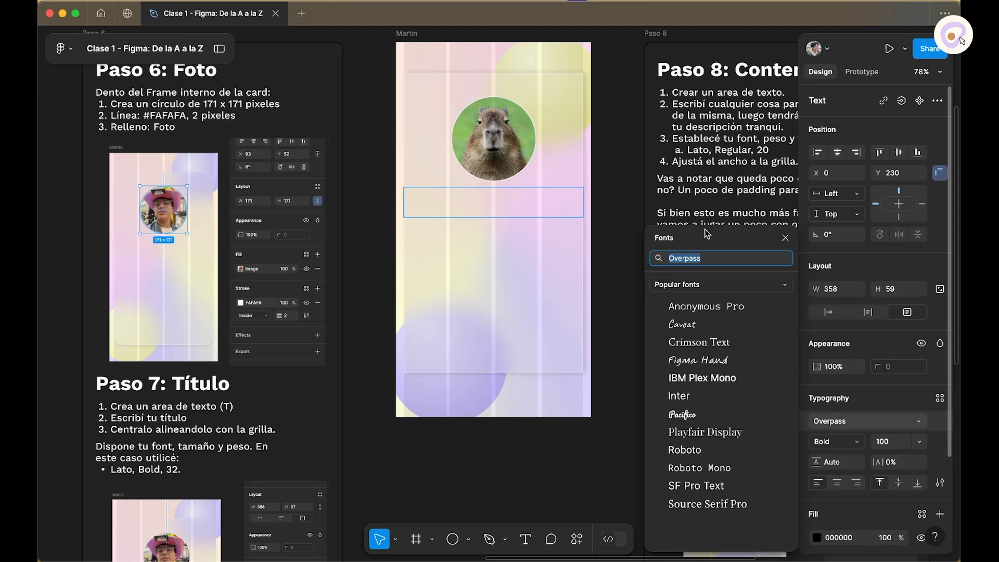
text(lato)
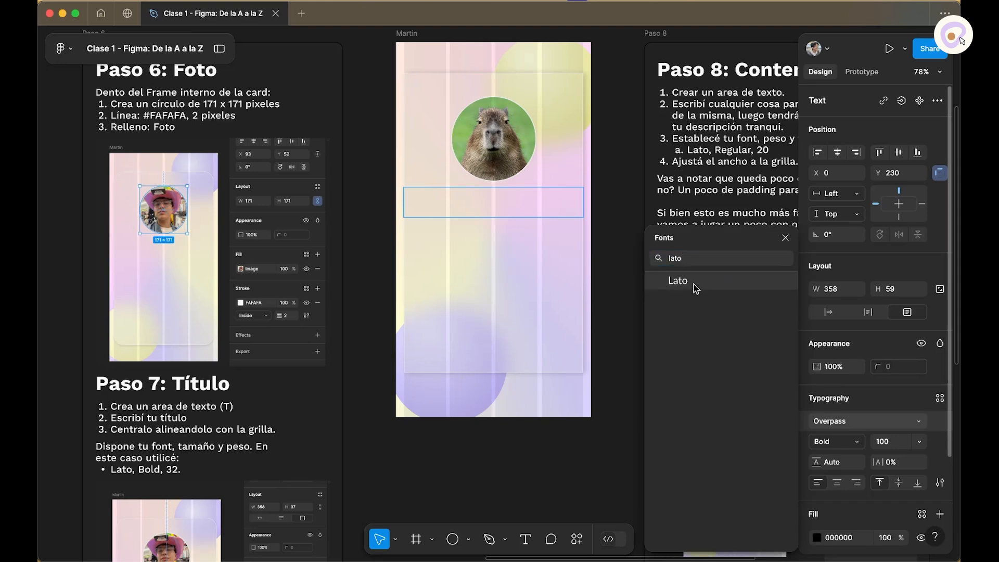
click(695, 284)
click(900, 445)
text(32)
key(Return)
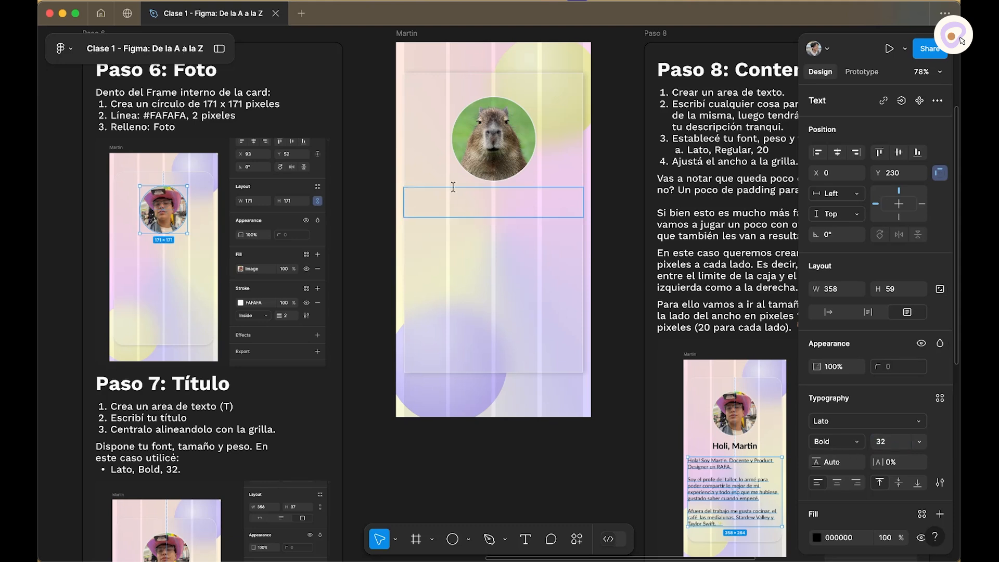
Step: Enter the title "Hola, soy el carpincho" and center-align its text
text(Hola, soy el carpincho)
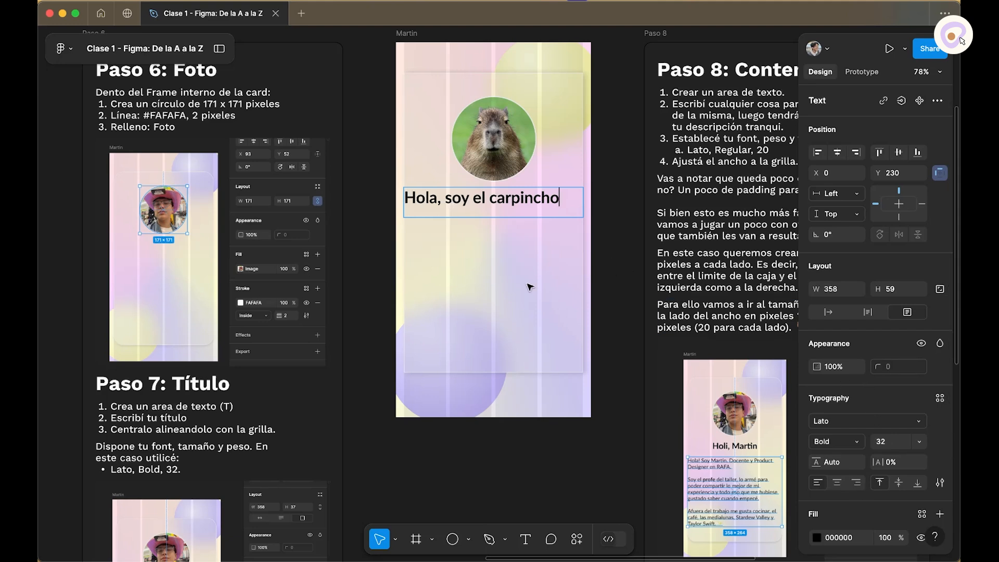
key(super+a)
click(835, 484)
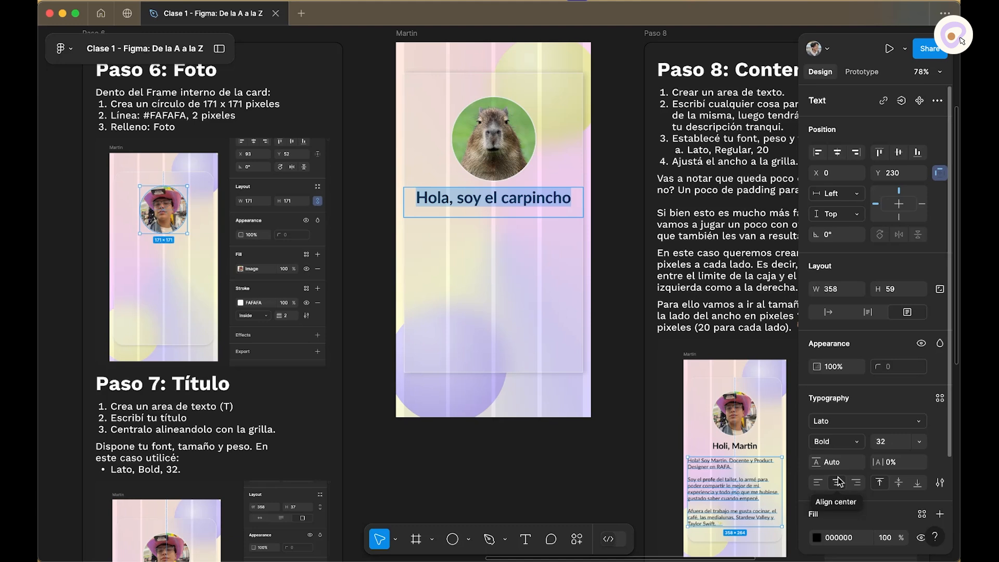
Step: Switch the title's text box to auto height so it fits its single line
key(Escape)
drag(583, 196, 583, 196)
drag(404, 199, 404, 199)
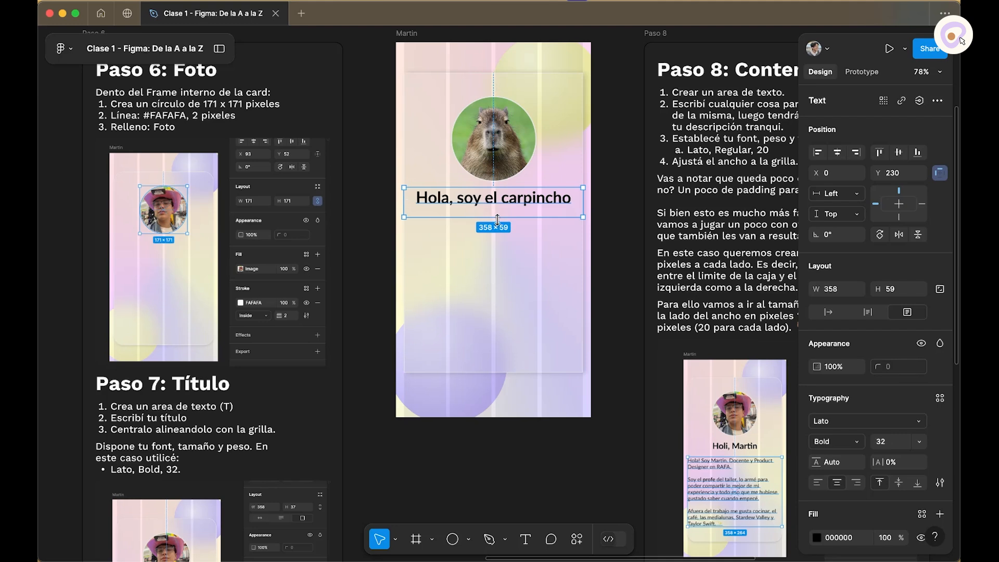
click(868, 312)
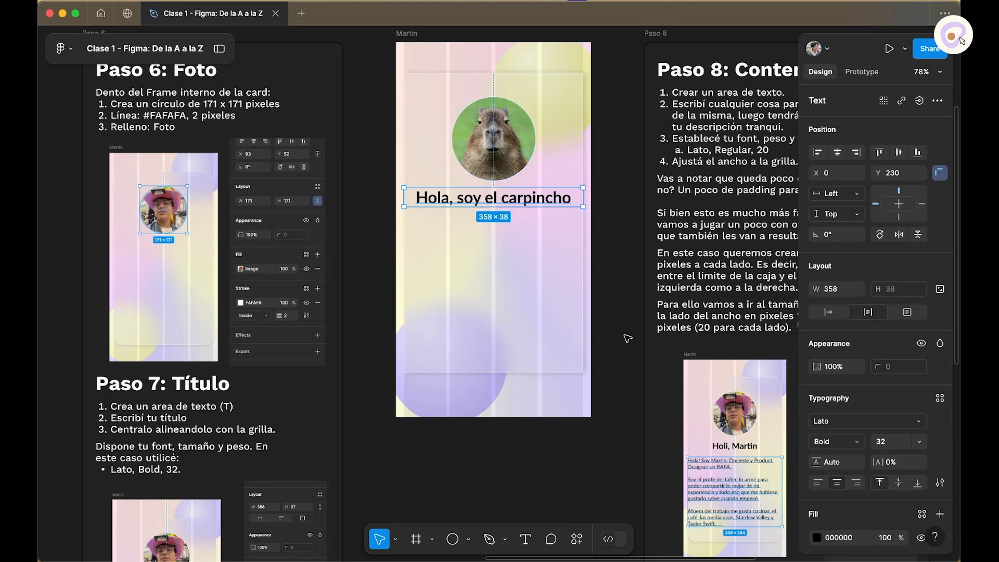
click(627, 338)
double_click(499, 154)
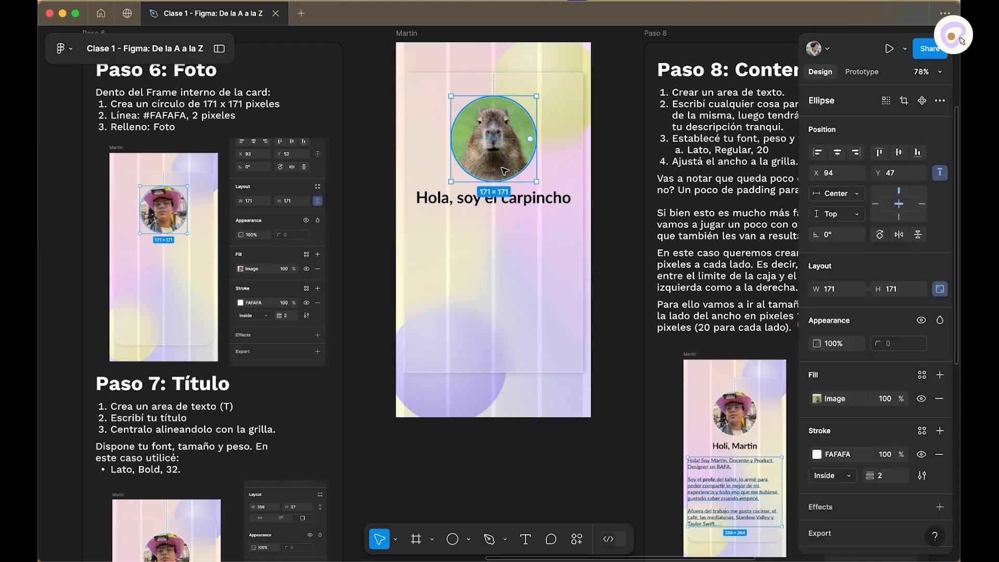
click(535, 200)
click(612, 248)
Step: Set the inner card frame's corner radius to 16
scroll(612, 248, down, 2)
drag(626, 370, 540, 391)
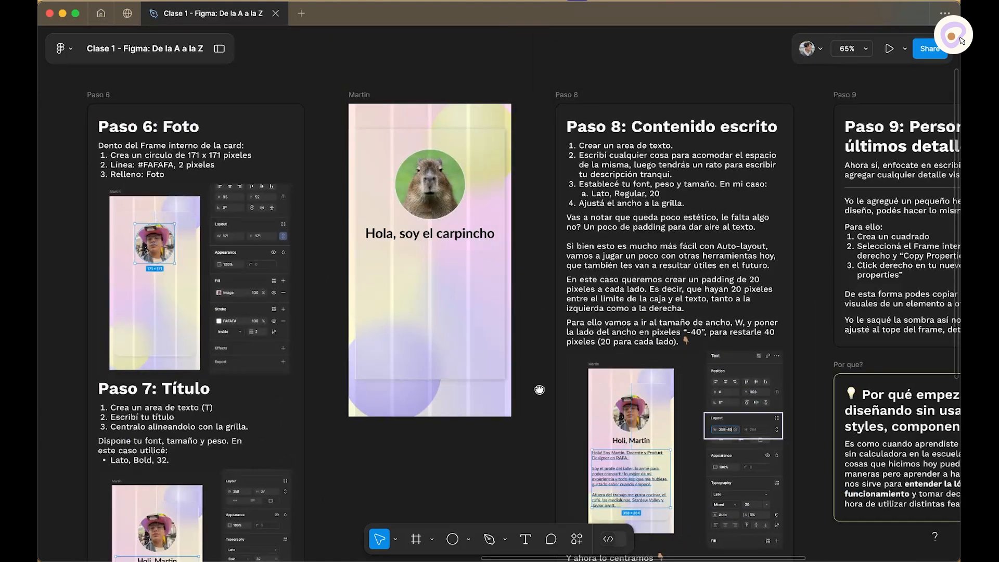
click(419, 342)
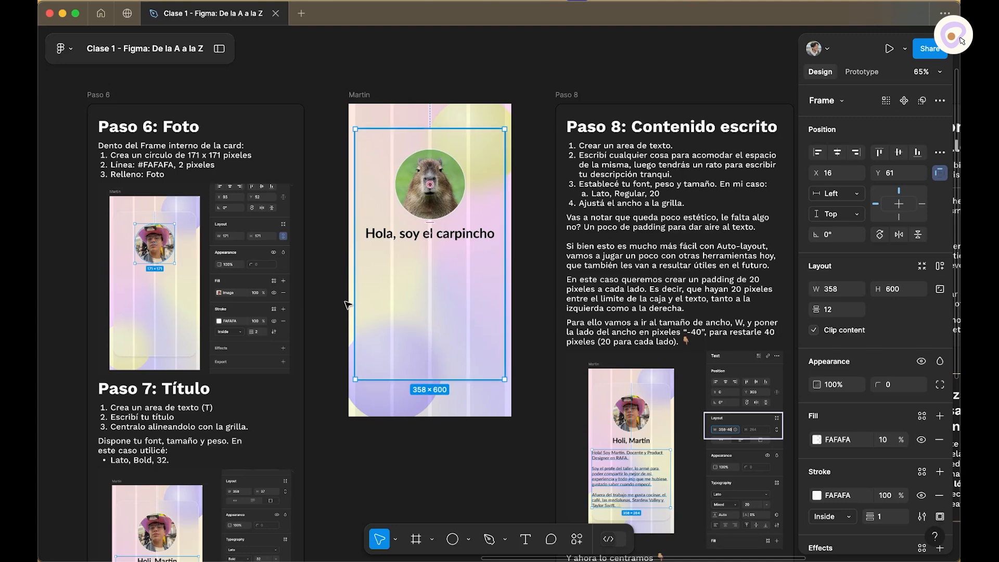
click(904, 391)
text(16)
key(Return)
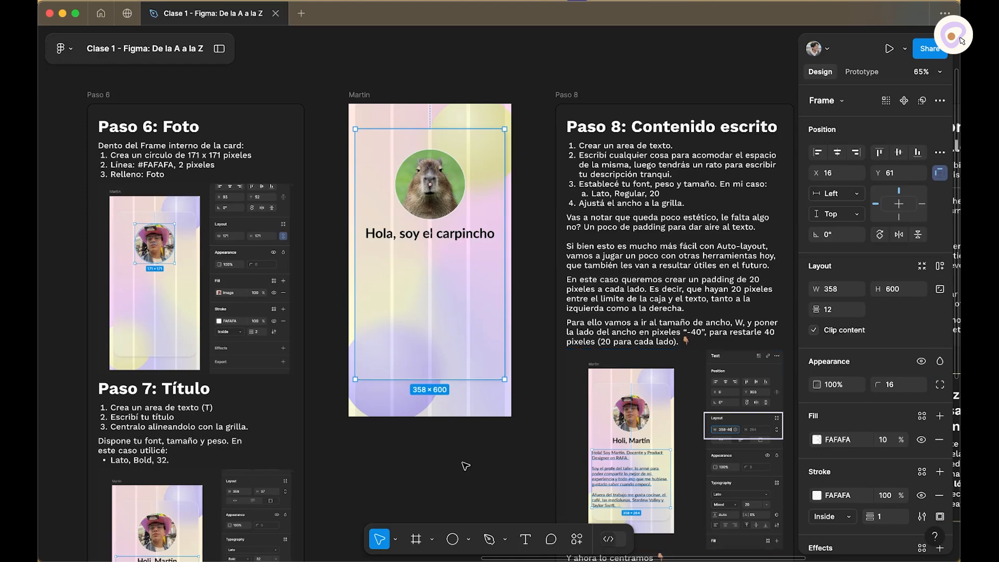
click(415, 473)
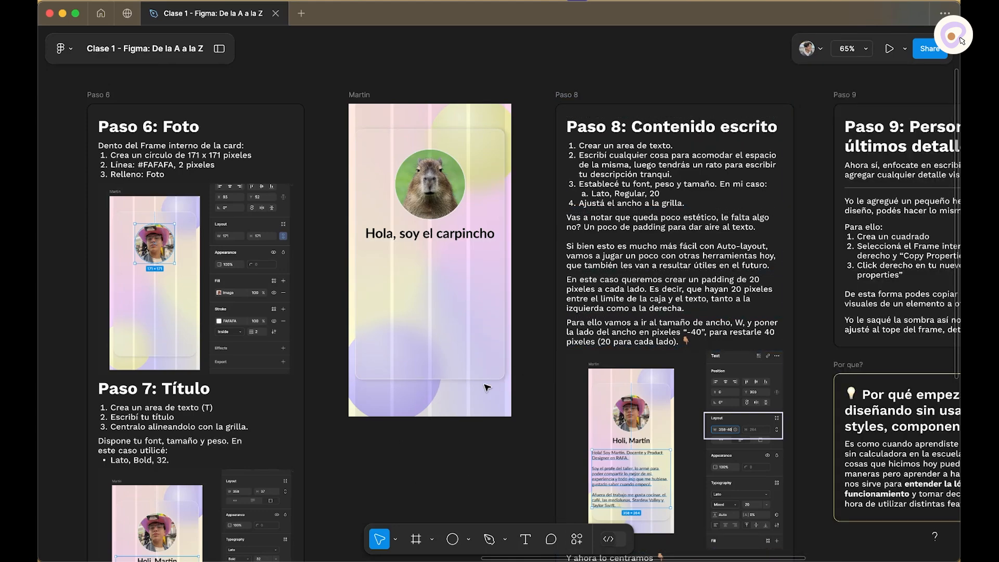
Step: Examine the finished example card and its description text at the start of the page, and return to the working card
drag(527, 460, 431, 449)
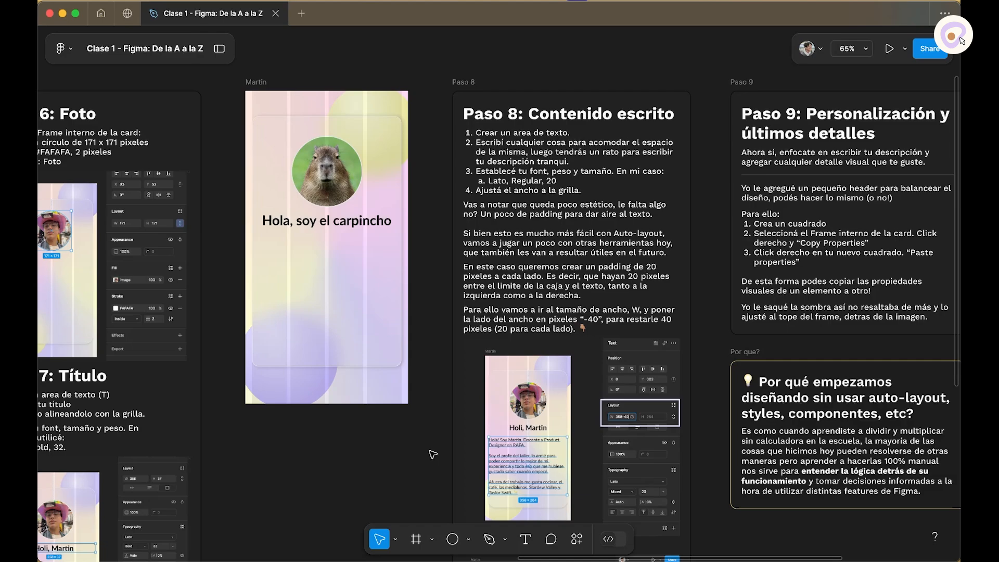
scroll(407, 447, down, 1)
drag(268, 438, 575, 411)
drag(276, 341, 770, 346)
drag(120, 297, 650, 309)
click(306, 285)
click(717, 297)
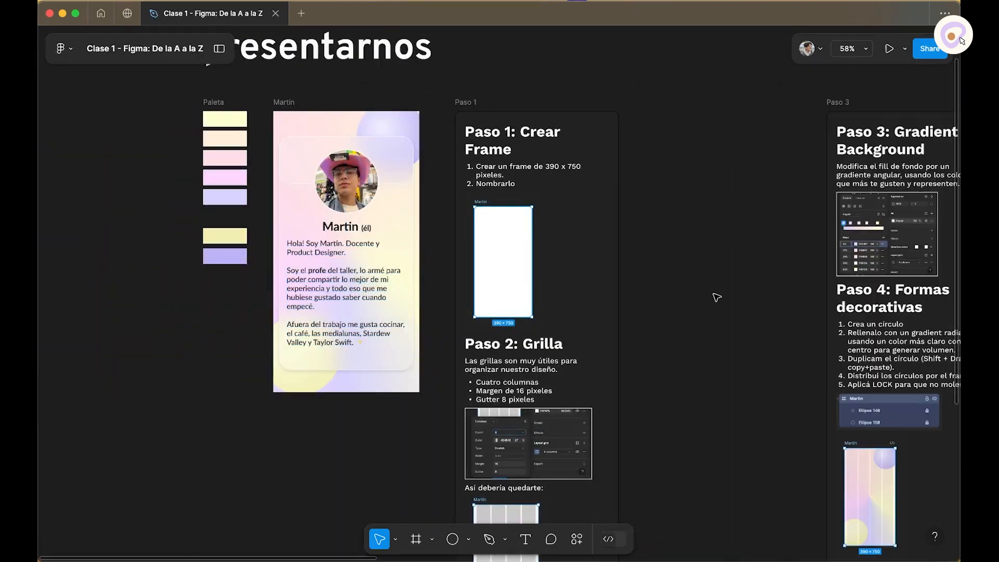
scroll(717, 297, down, 1)
drag(666, 282, 91, 256)
drag(650, 281, 105, 276)
drag(592, 281, 331, 297)
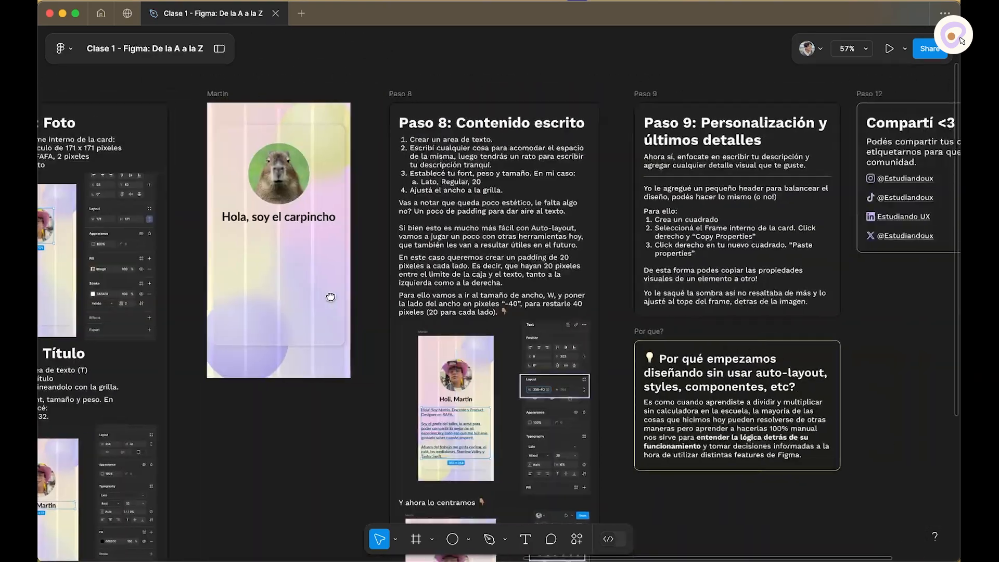
scroll(331, 297, left, 2)
scroll(333, 229, up, 2)
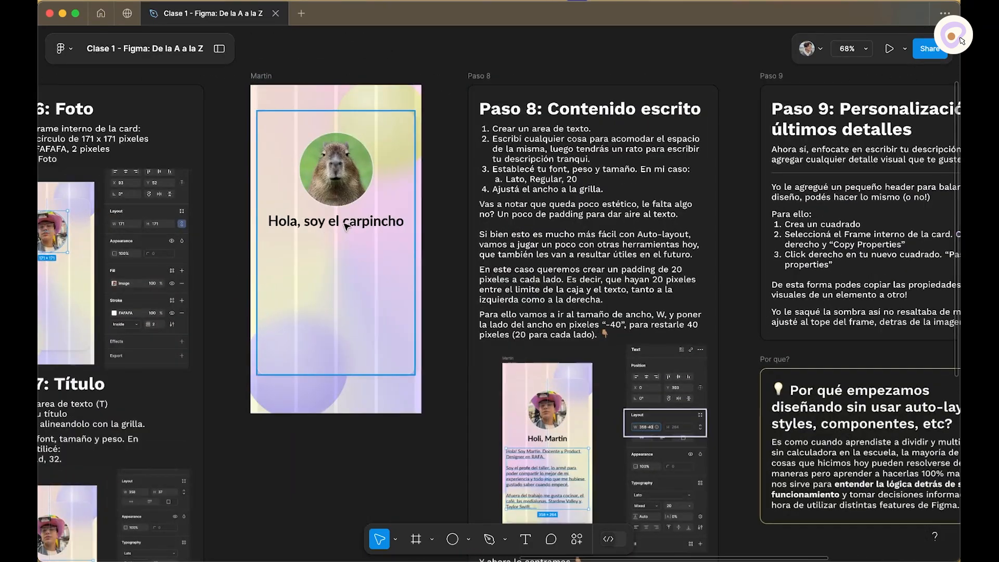
Step: Draw a description text box about 358 × 238 across the inner card, below the title
click(346, 226)
click(346, 223)
click(383, 475)
click(524, 542)
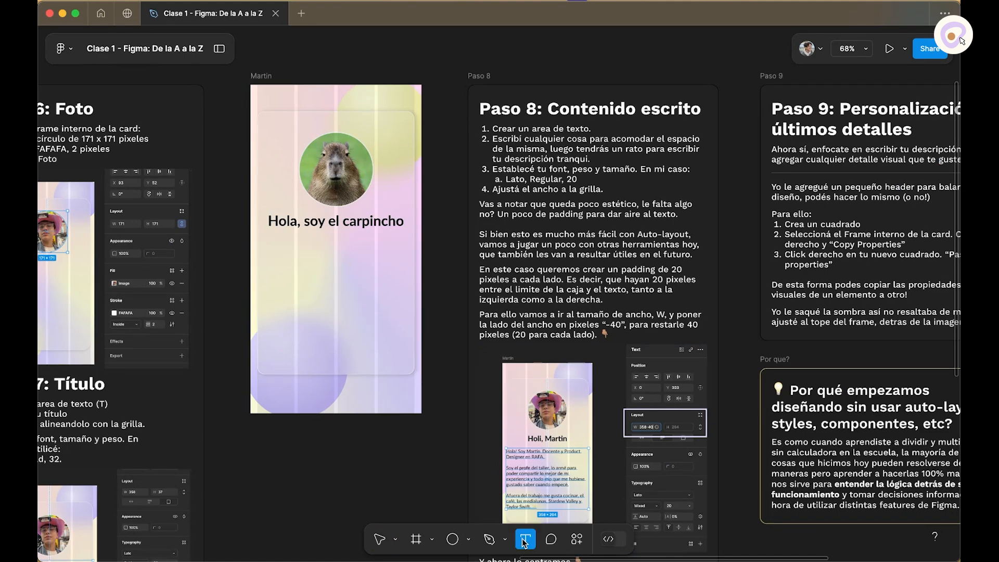
drag(257, 235, 414, 341)
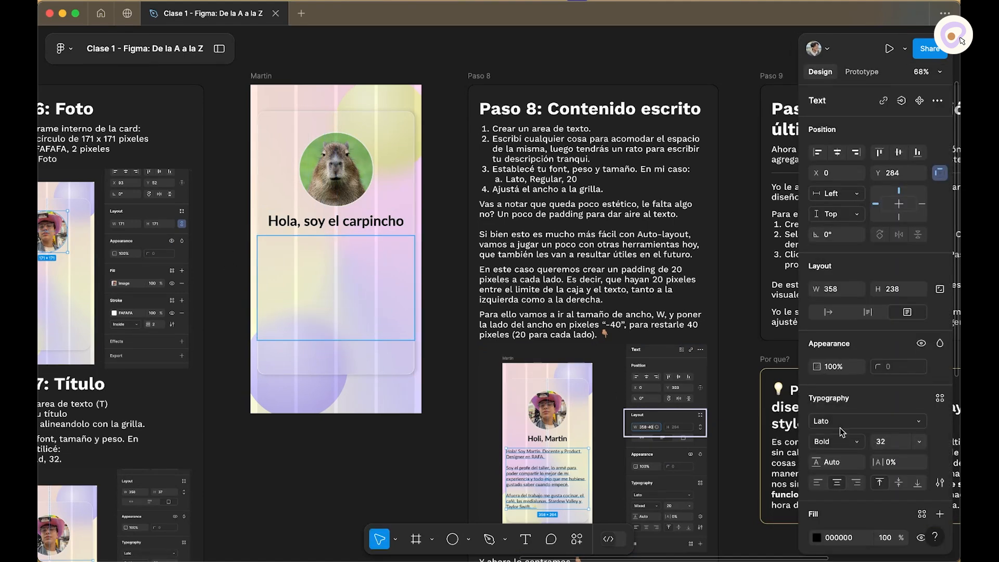
Step: Set the description text to Lato Regular, size 20, and fill it with the example card's three-paragraph introduction
click(851, 443)
click(859, 397)
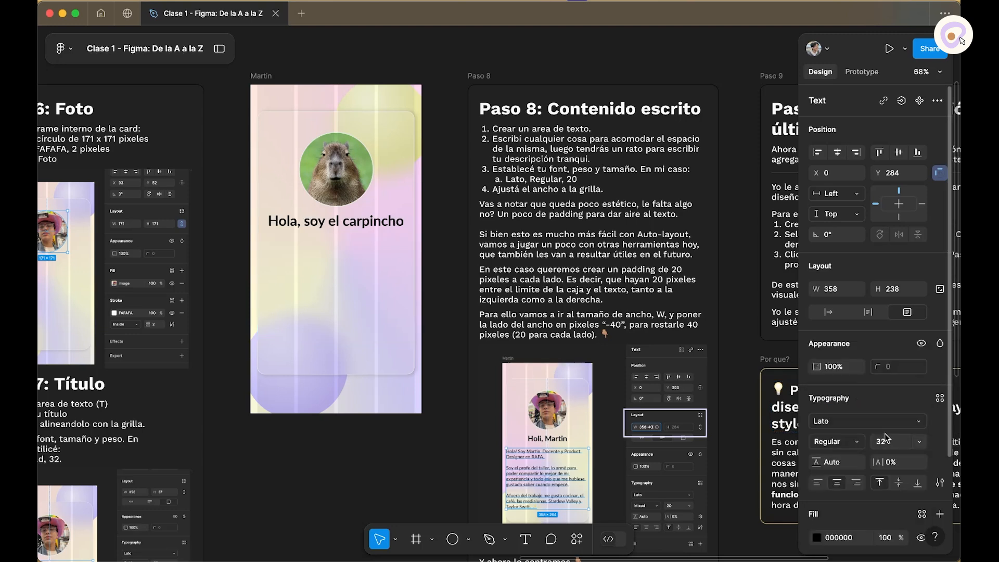
double_click(385, 245)
text(Hola! Soy Martin. Docente y Product Designer.  Soy el profe del taller, lo armé para poder compartir lo mejor de mi experiencia y todo eso que me hubiese gustado saber cuando empecé.  Afuera del trabajo me gusta cocinar, el café, las medialunas, Stardew Valley y Taylor Swift. ✨)
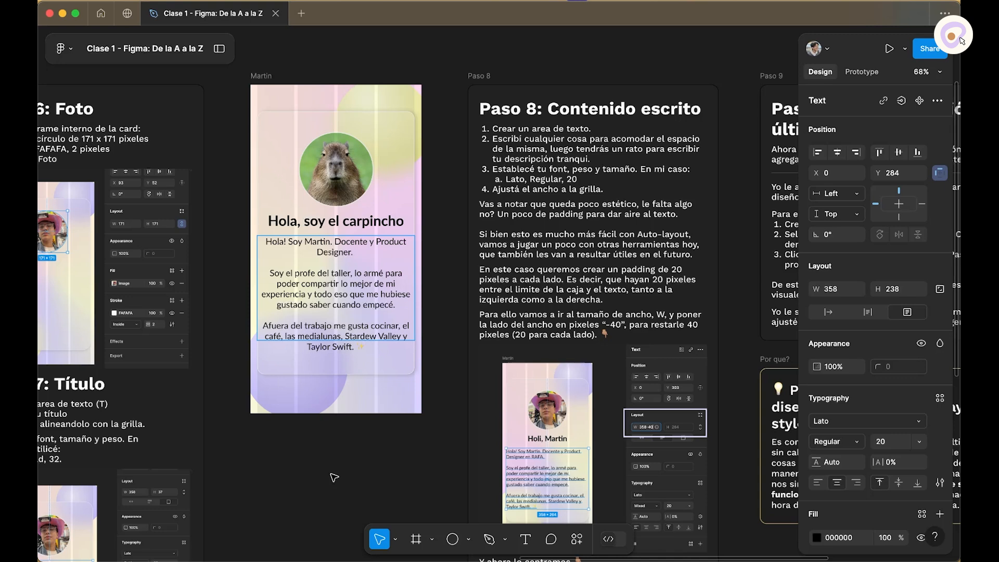
Step: Left-align the description text and switch its box to auto height
key(Escape)
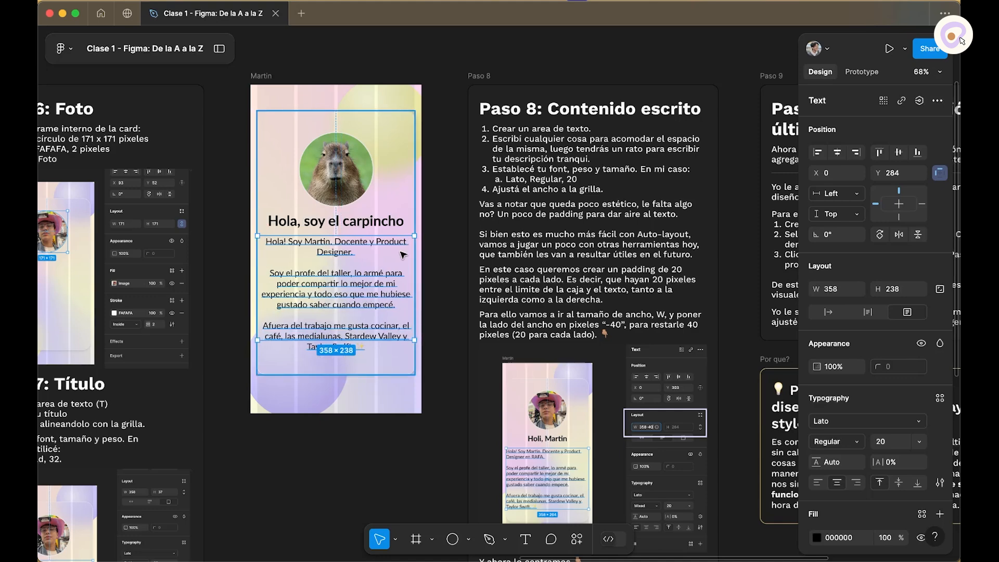
click(817, 483)
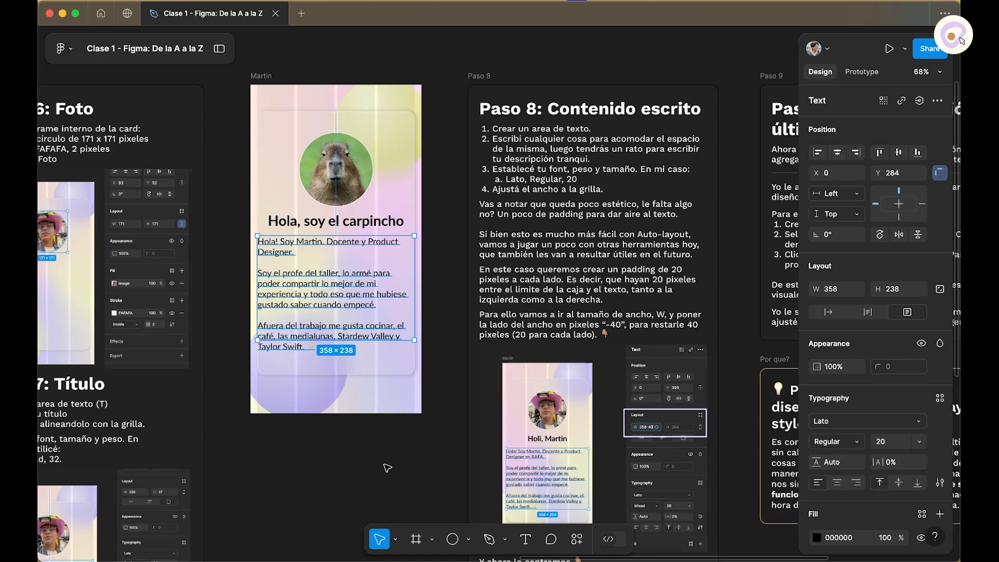
click(874, 318)
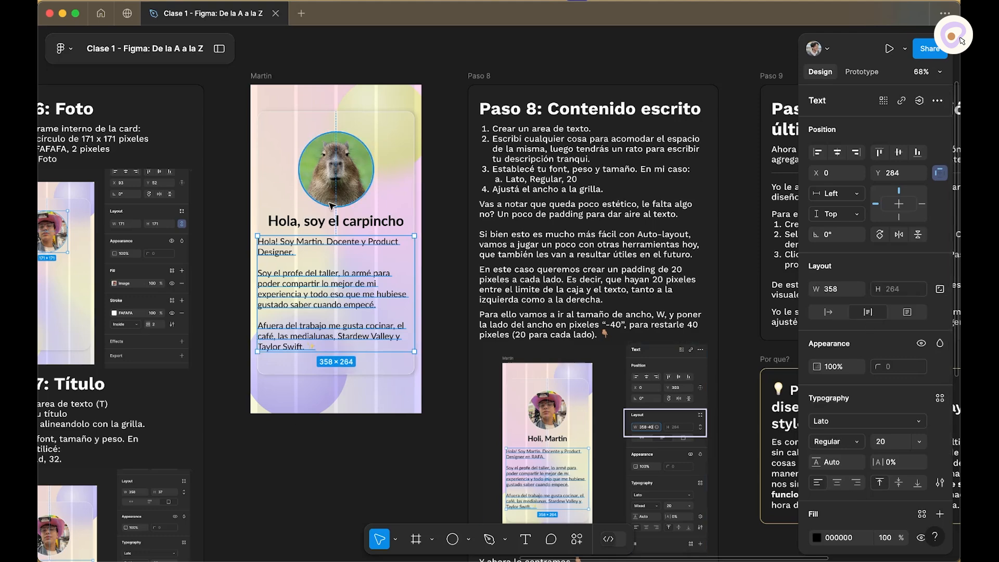
click(291, 469)
Step: Subtract 40 from the description text box's width, making it 318, following the Paso 8 padding instructions
scroll(260, 264, up, 3)
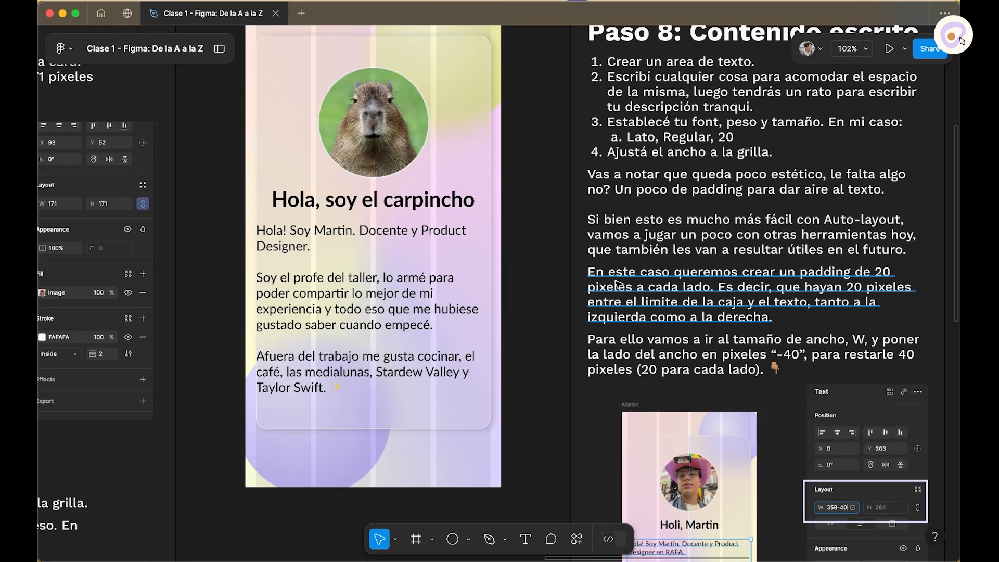
scroll(553, 280, down, 3)
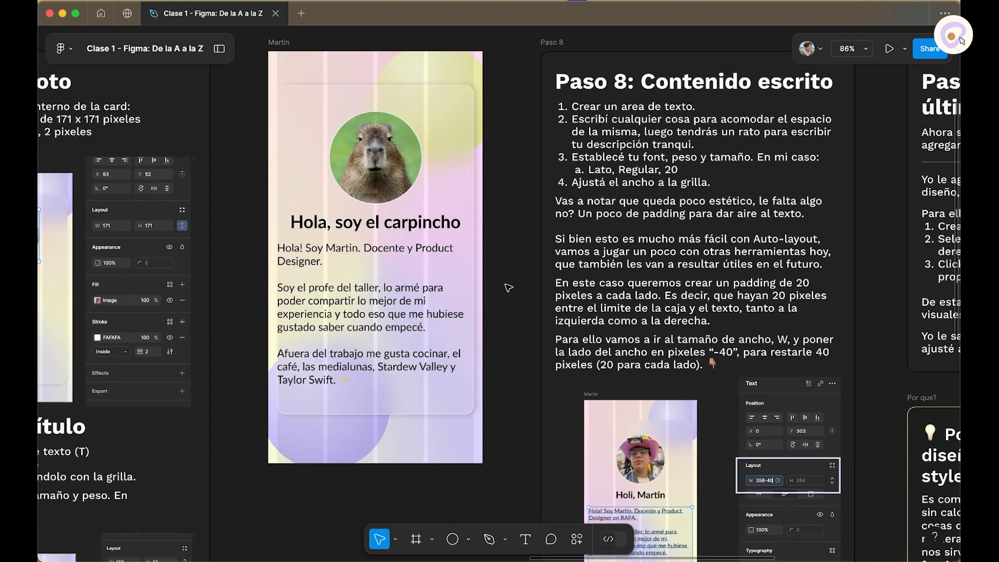
scroll(508, 288, right, 1)
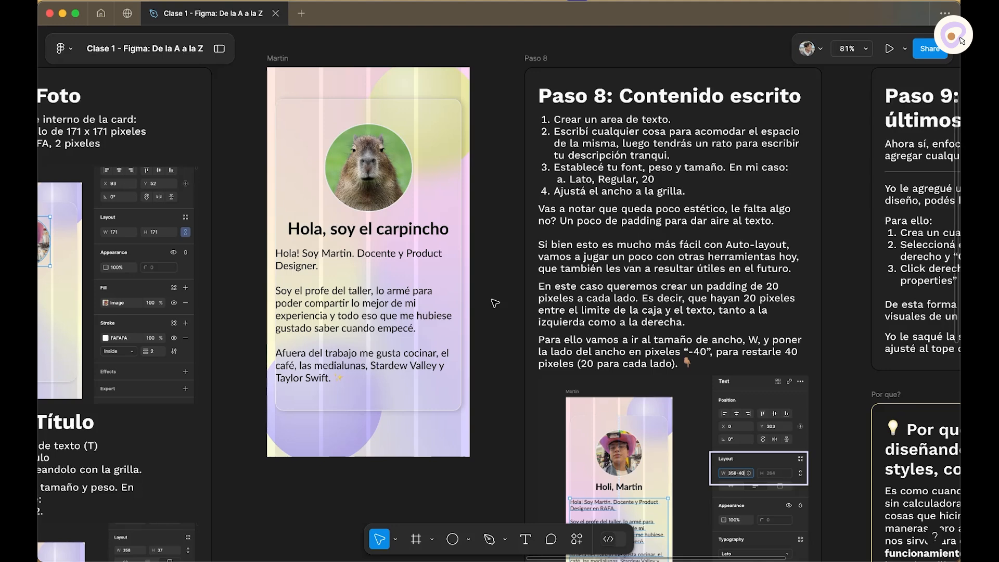
click(372, 313)
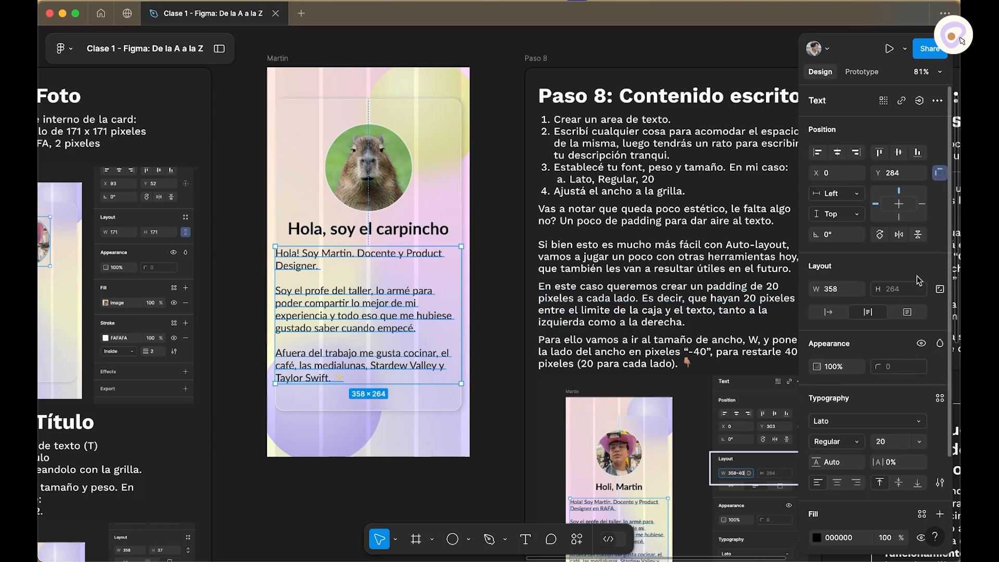
click(844, 290)
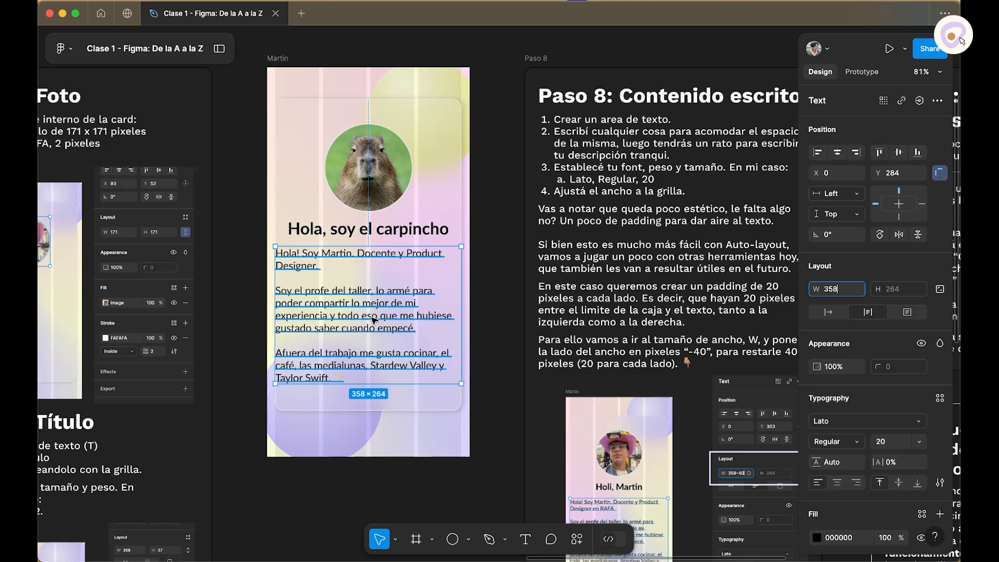
click(836, 292)
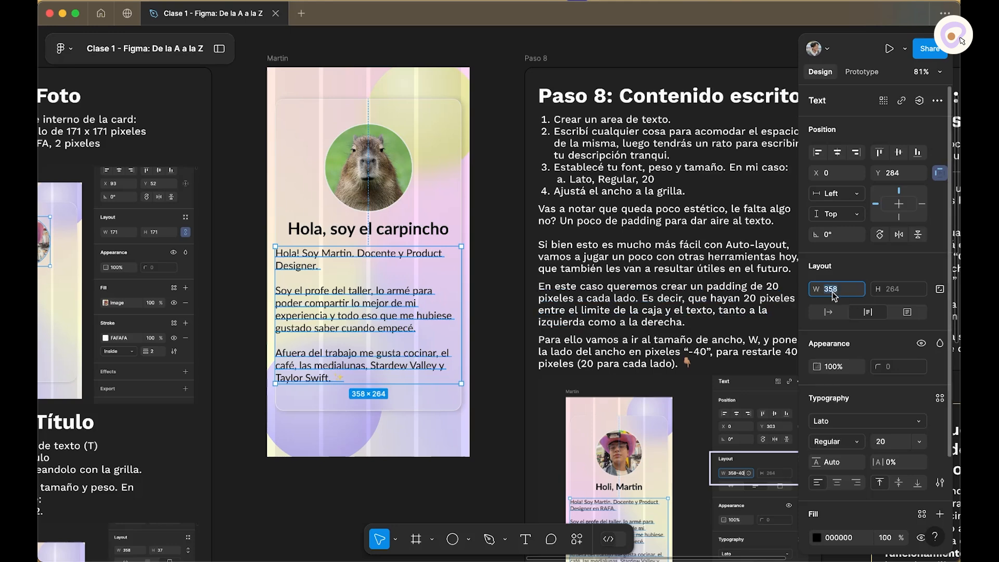
click(378, 397)
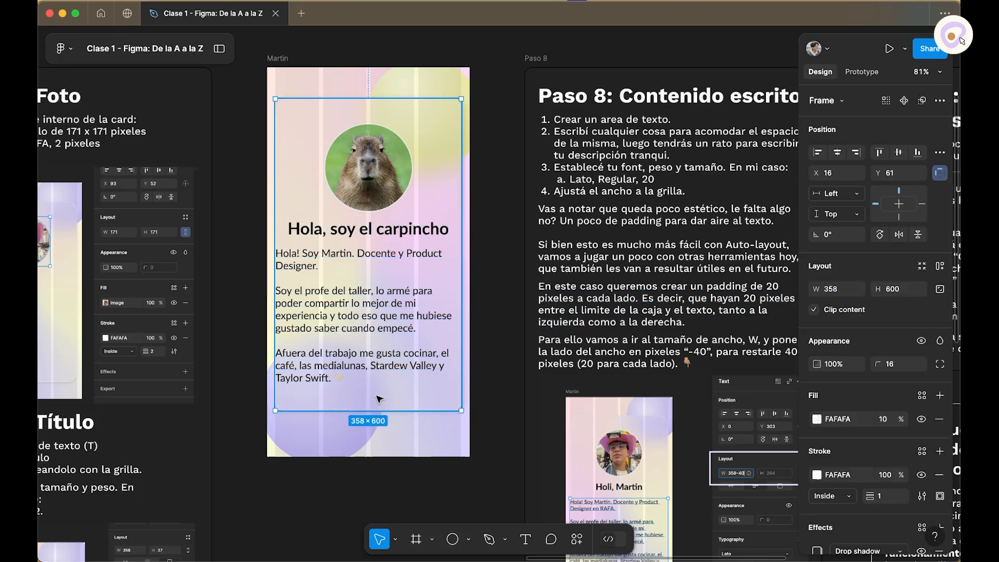
double_click(363, 337)
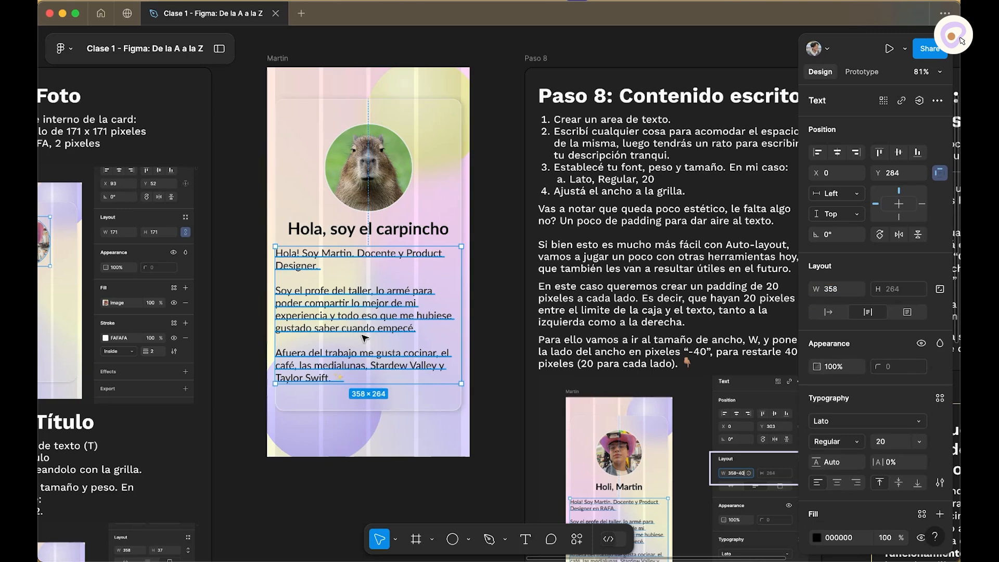
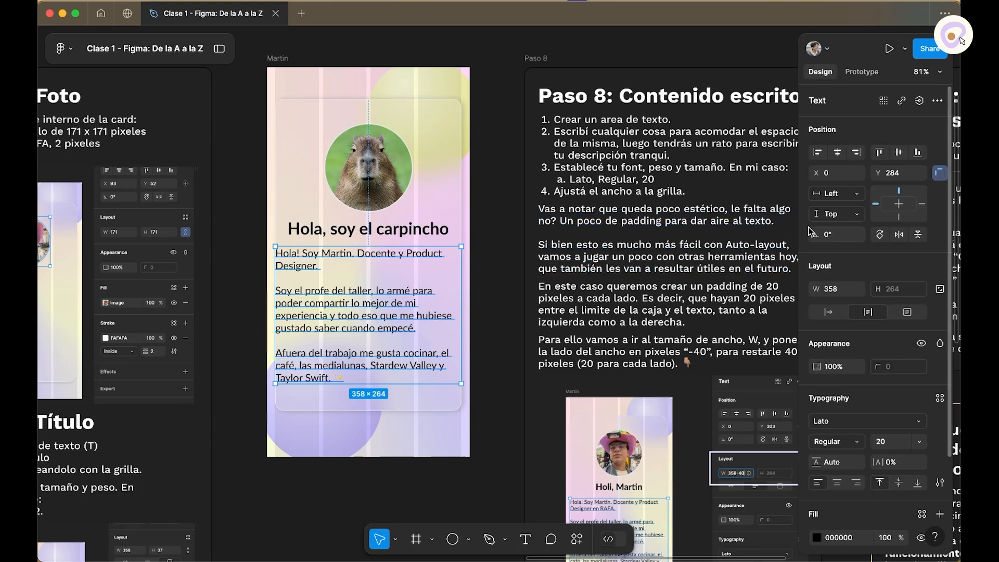
click(852, 290)
text(-40)
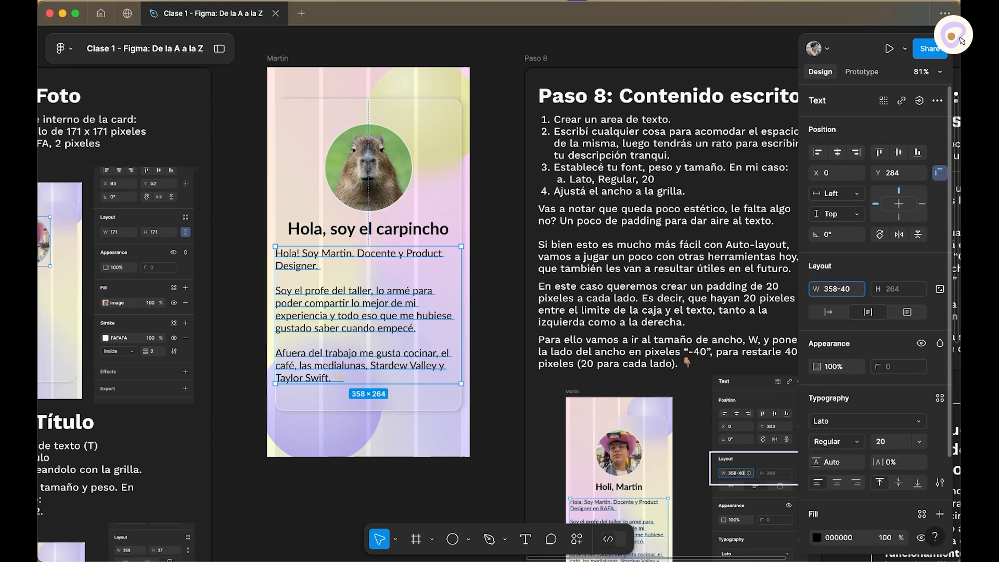
key(Return)
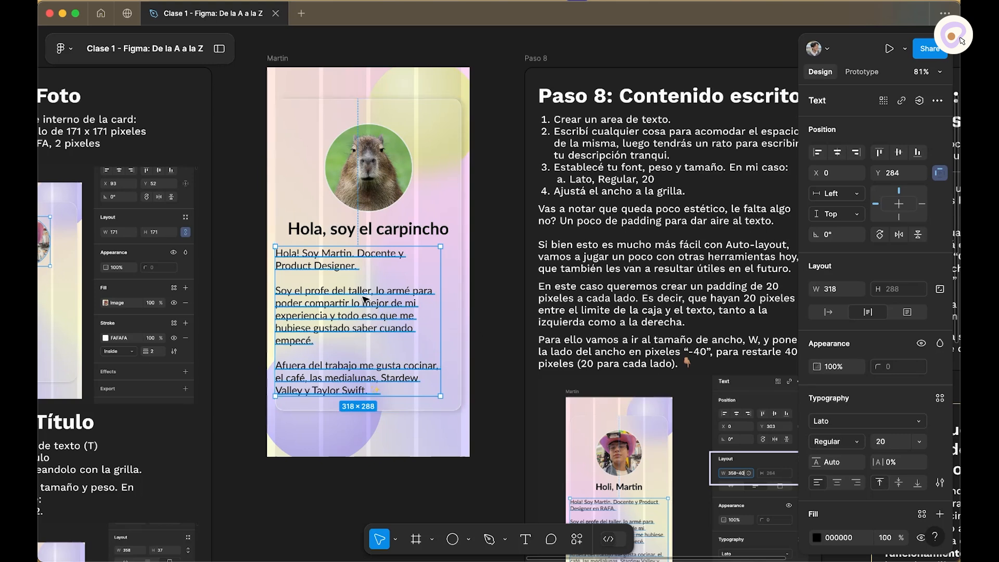
Step: Centre the description text box horizontally in the inner card and check its margins to the card's edges
key(alt)
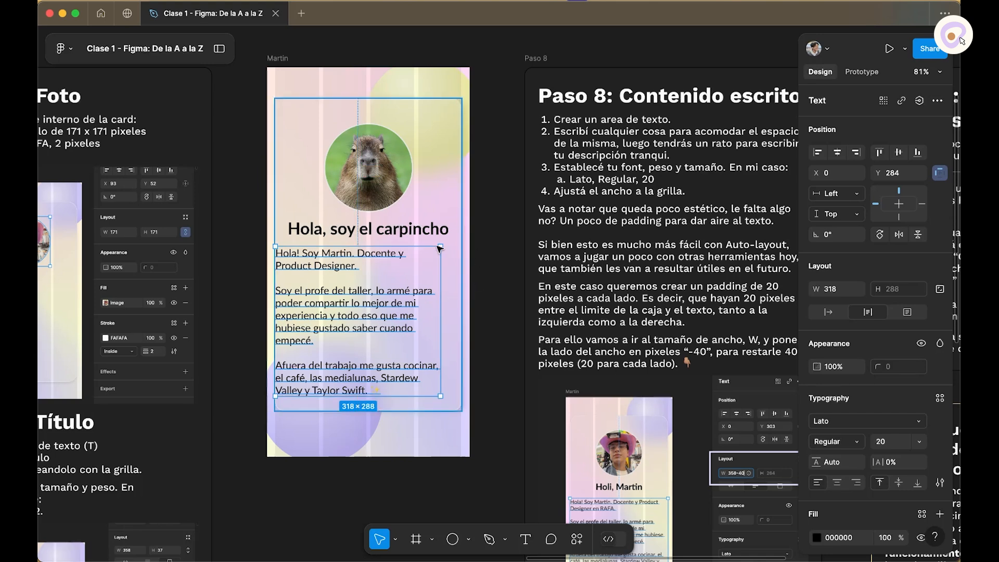
click(838, 153)
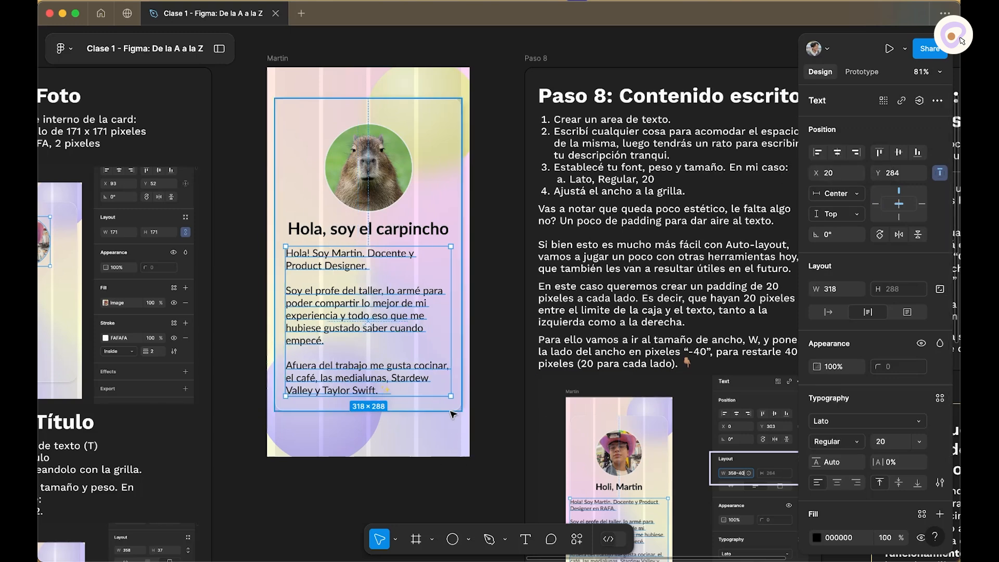
key(alt)
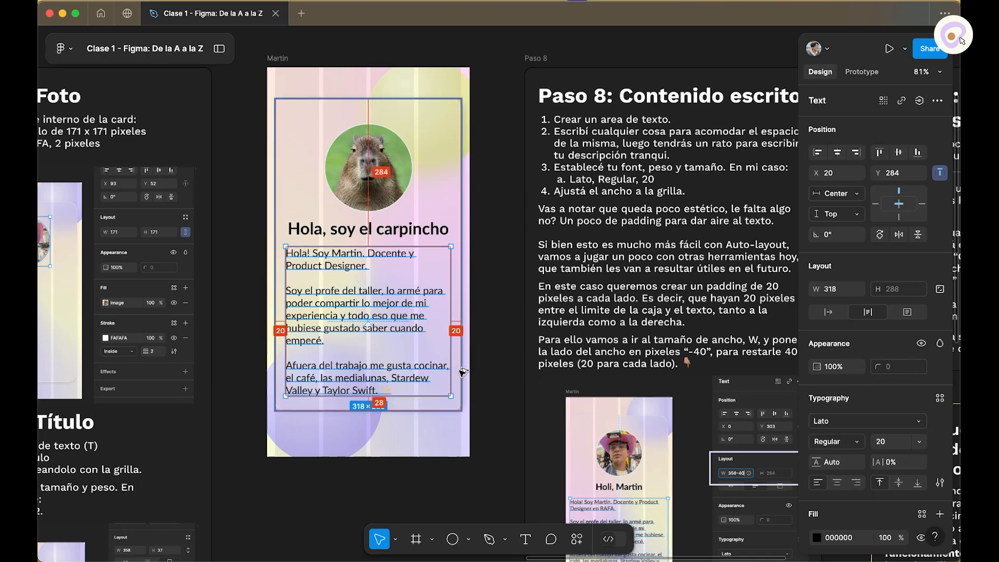
click(517, 370)
Step: Shorten the card's title to "Soy el carpincho"
scroll(504, 389, down, 1)
scroll(504, 388, right, 1)
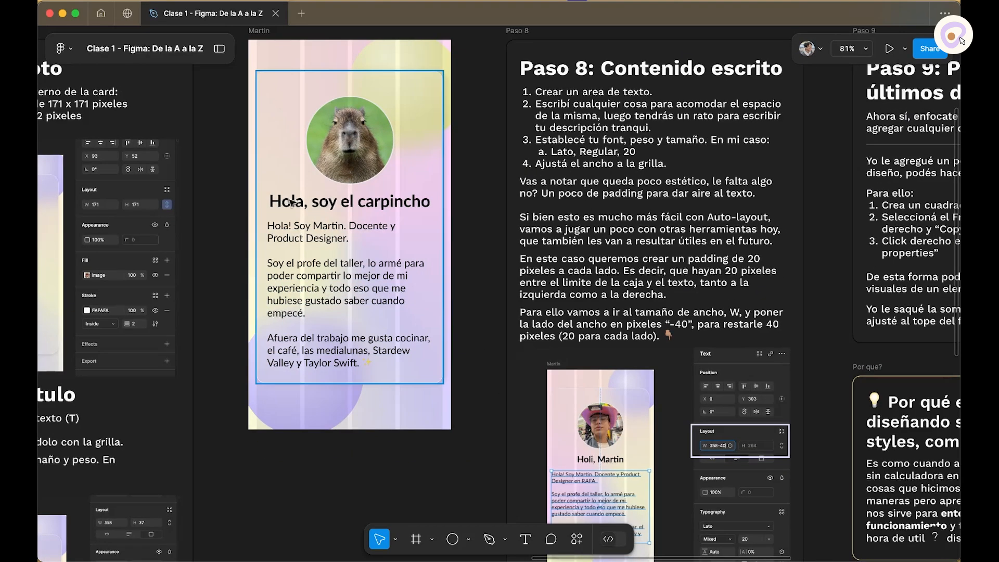
scroll(313, 208, right, 1)
double_click(310, 207)
drag(285, 208, 227, 209)
text(S)
click(438, 285)
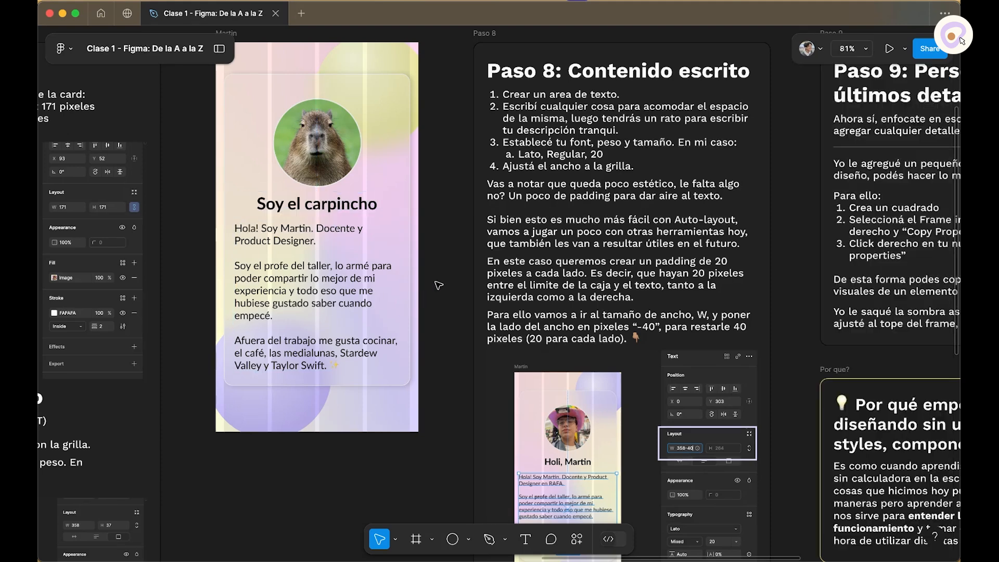
Step: Tighten the gap between the title and the description text, leaving the description at about Y 282
click(274, 240)
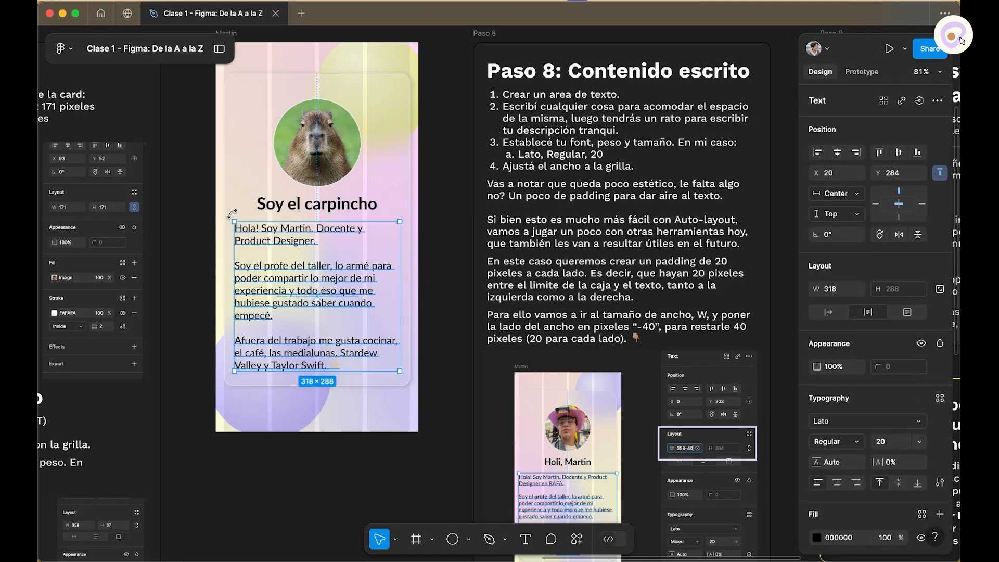
click(439, 167)
scroll(457, 189, down, 2)
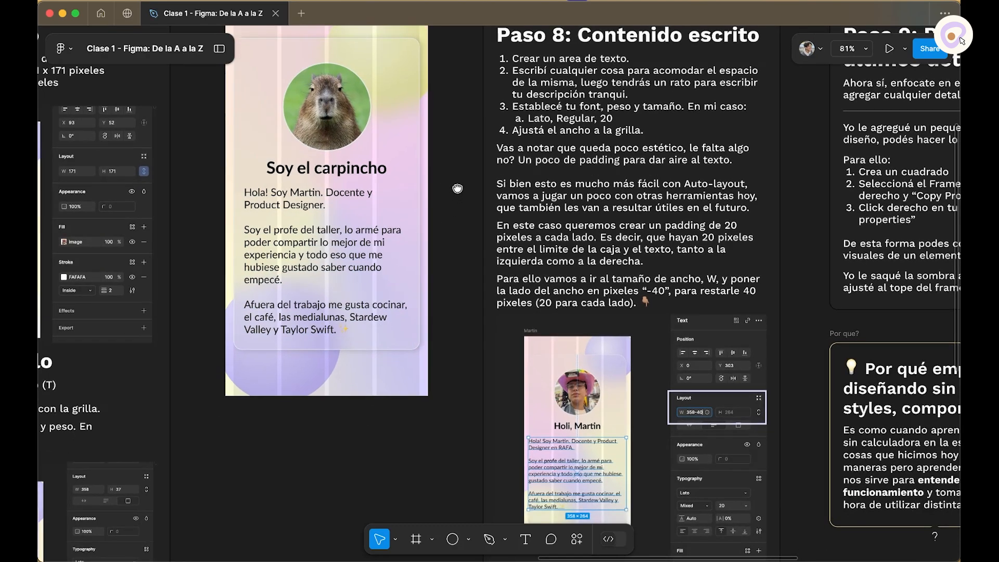
scroll(458, 189, up, 2)
click(333, 296)
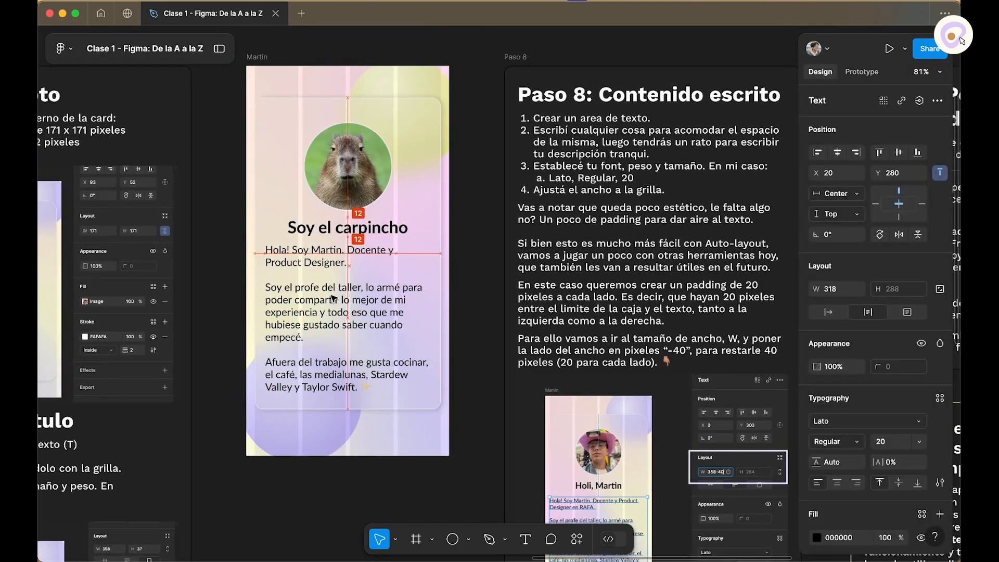
shift+click(372, 234)
drag(371, 233, 370, 232)
Step: Extend the inner card downward to a height of about 617
click(414, 178)
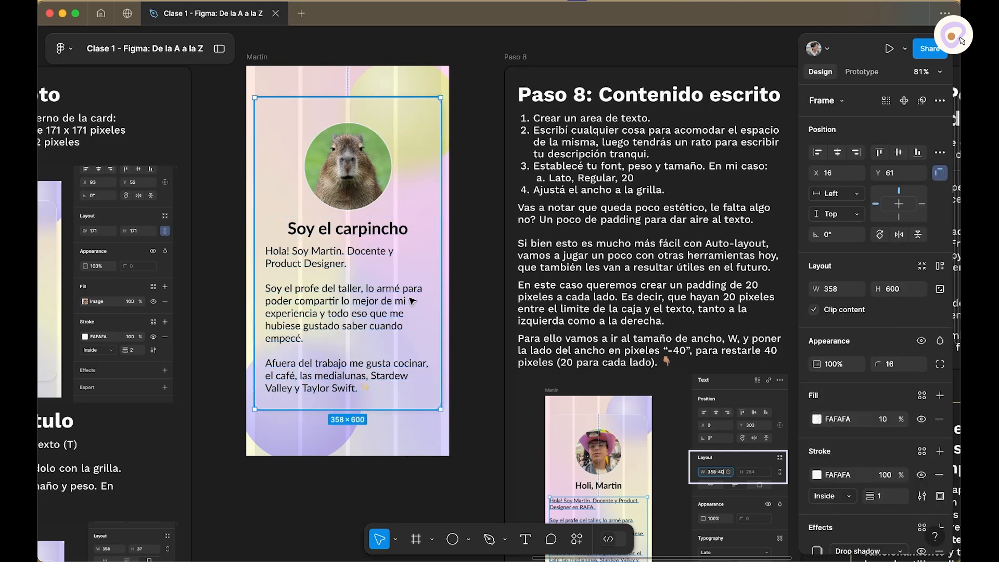
drag(390, 410, 391, 419)
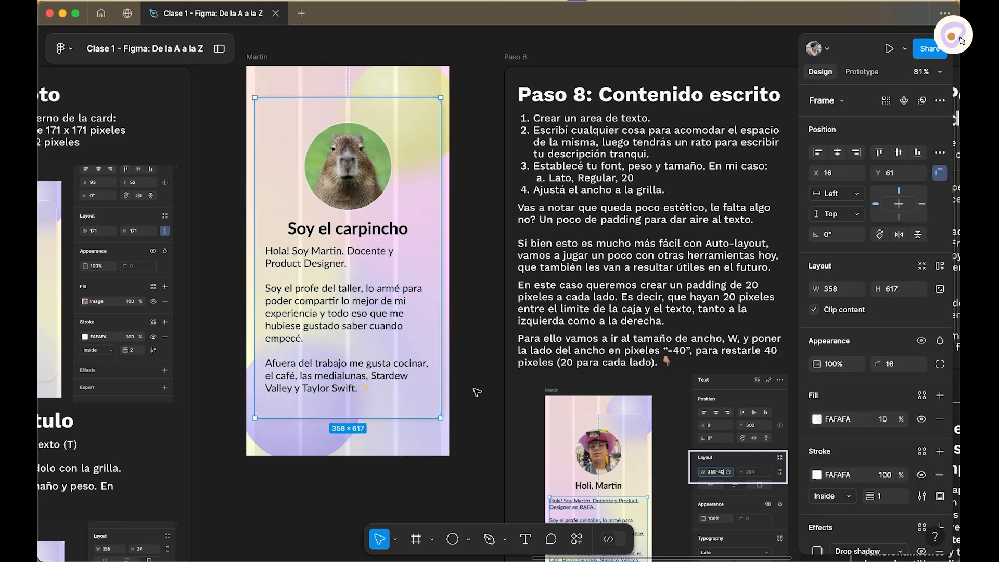
click(475, 390)
Step: Review the whole card's photo, title and description layout beside the Paso 8 and Paso 9 instructions
scroll(458, 250, down, 5)
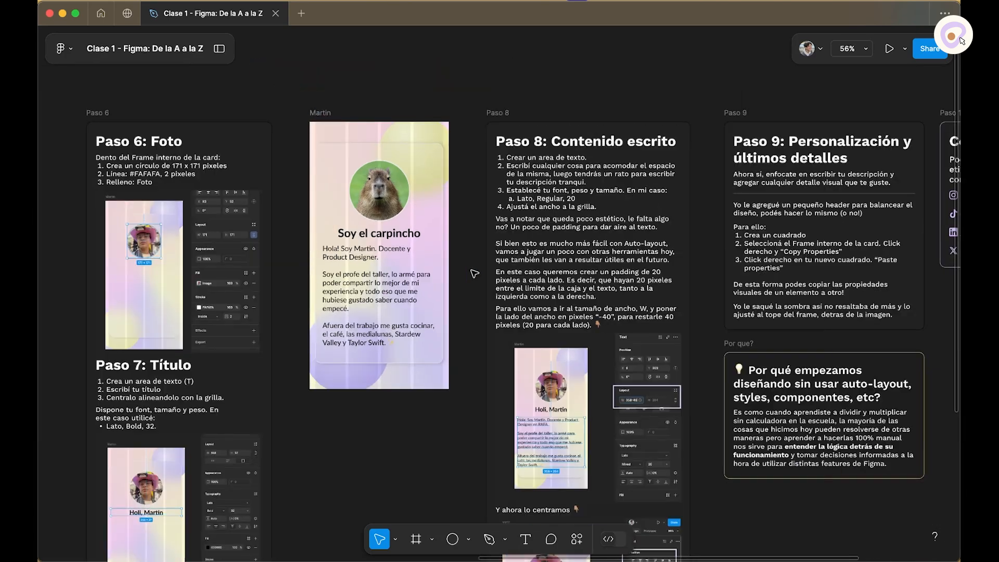
drag(470, 281, 504, 179)
drag(418, 175, 388, 241)
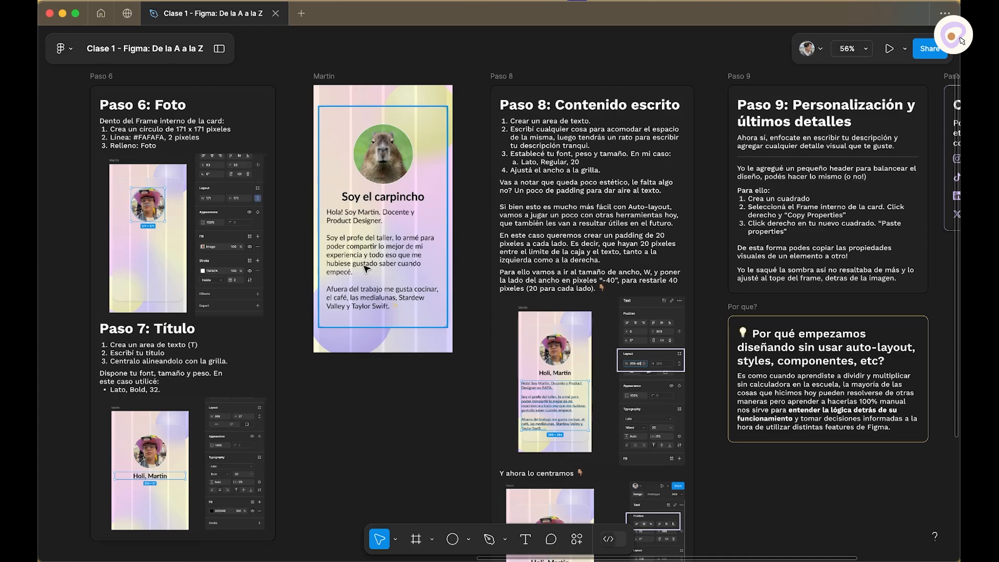
double_click(367, 270)
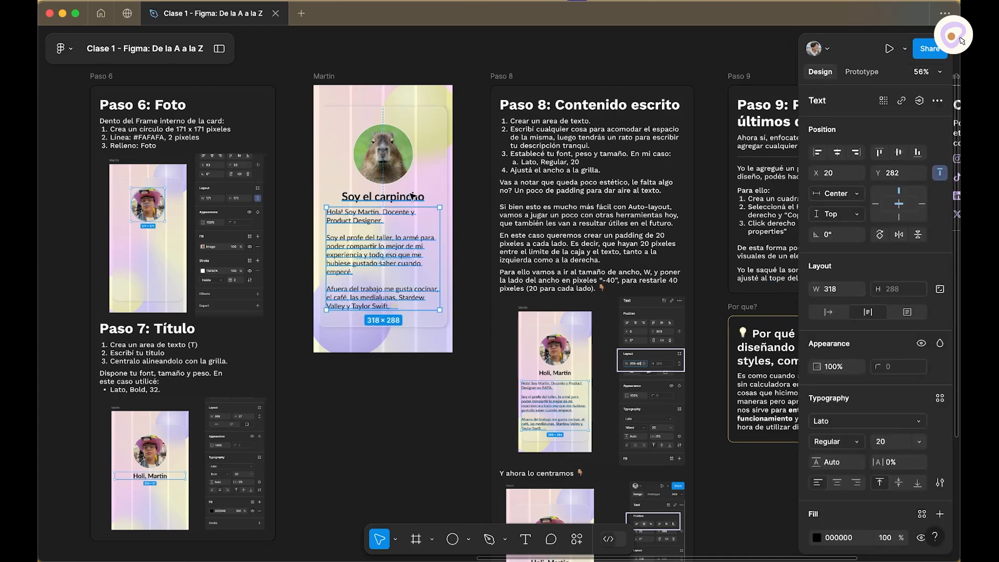
click(385, 151)
click(472, 181)
drag(471, 228, 379, 287)
drag(384, 332, 458, 328)
scroll(300, 216, up, 3)
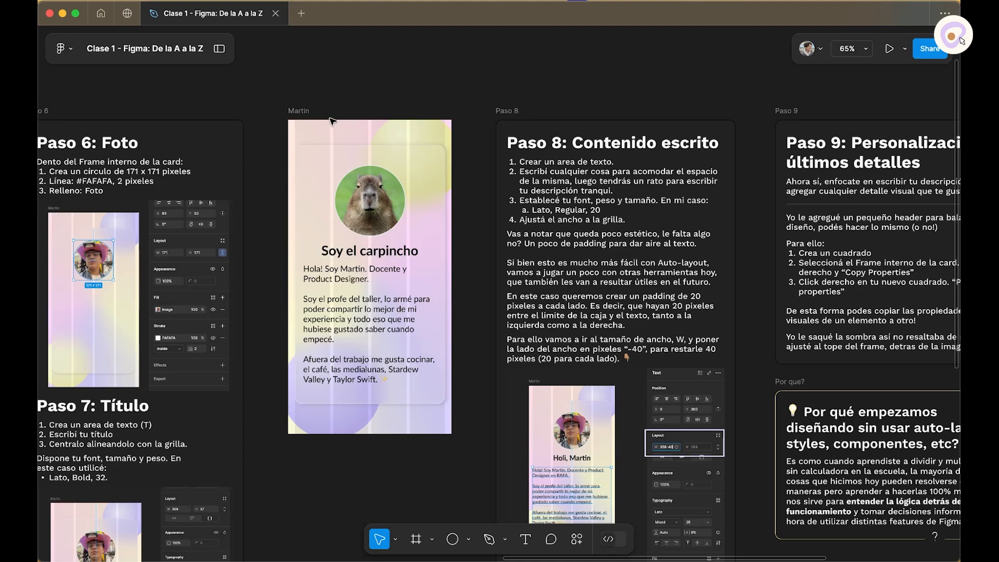
Step: Draw a frame about 358 × 130 across the top of the inner card, at X 0 and Y 0, with the layers shown
click(219, 48)
click(321, 194)
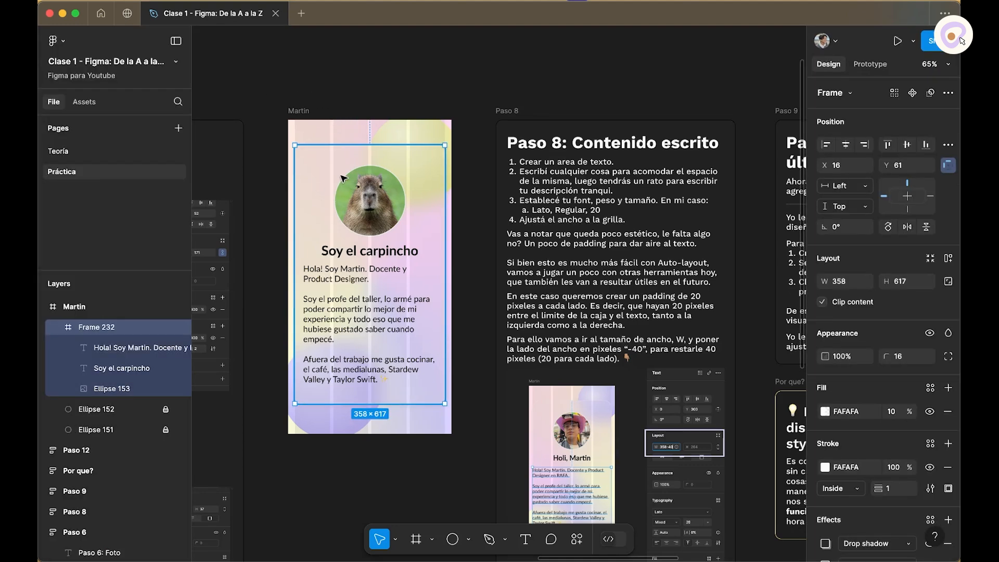
key(f)
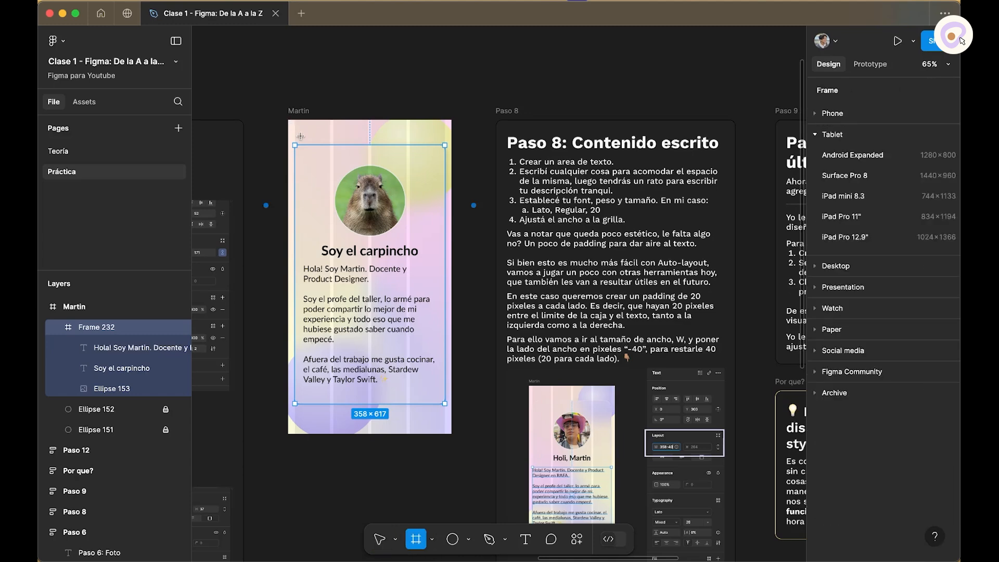
scroll(299, 143, up, 5)
drag(292, 216, 519, 140)
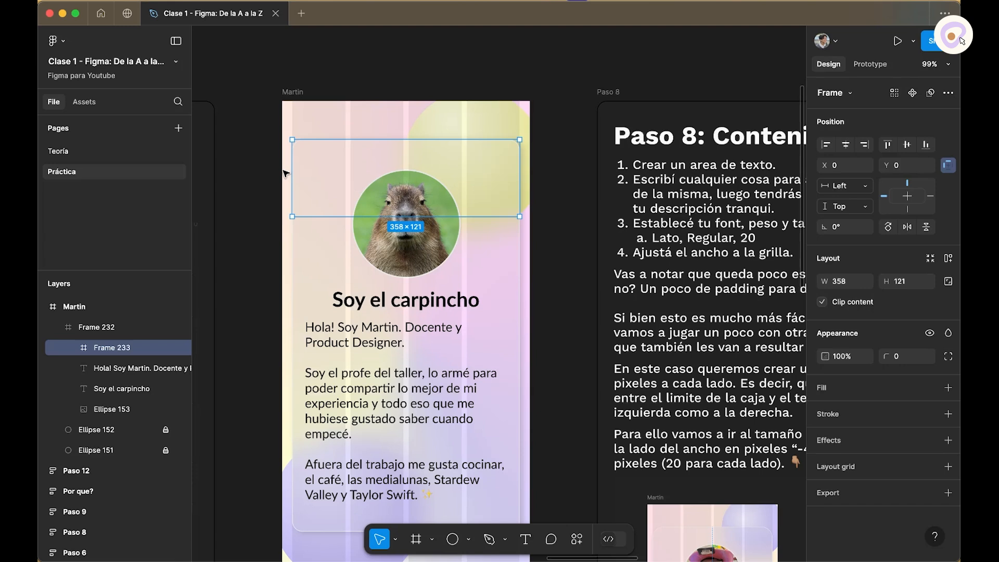
drag(404, 217, 404, 222)
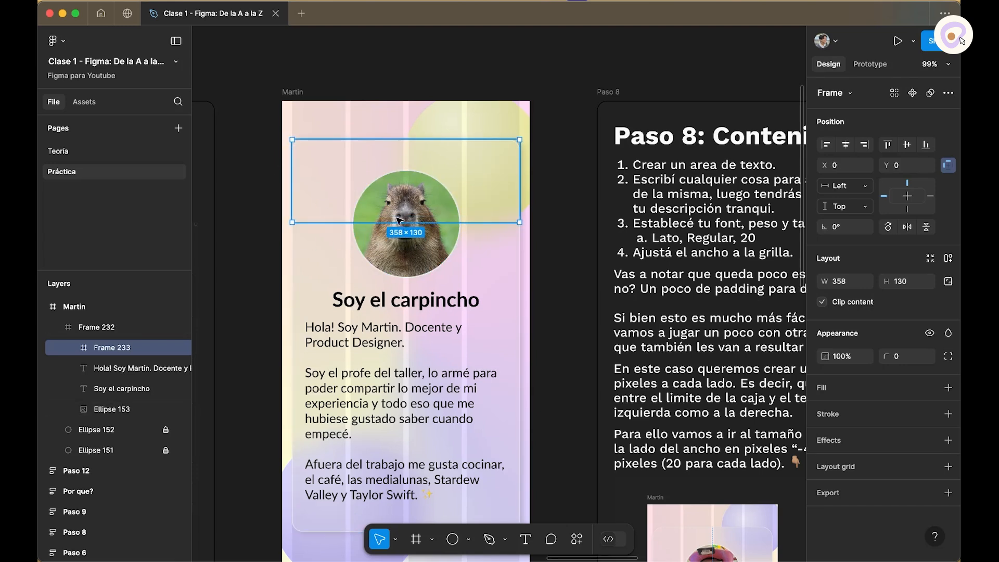
Step: Rename the inner card frame as "Contenido" and the new frame inside it as "Banner"
double_click(112, 329)
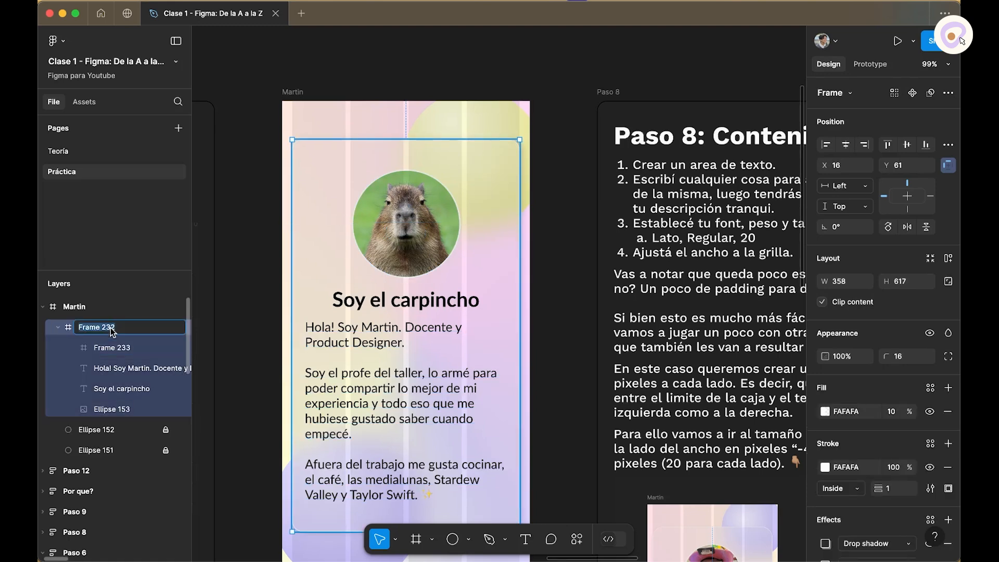
text(Conetenido)
key(Return)
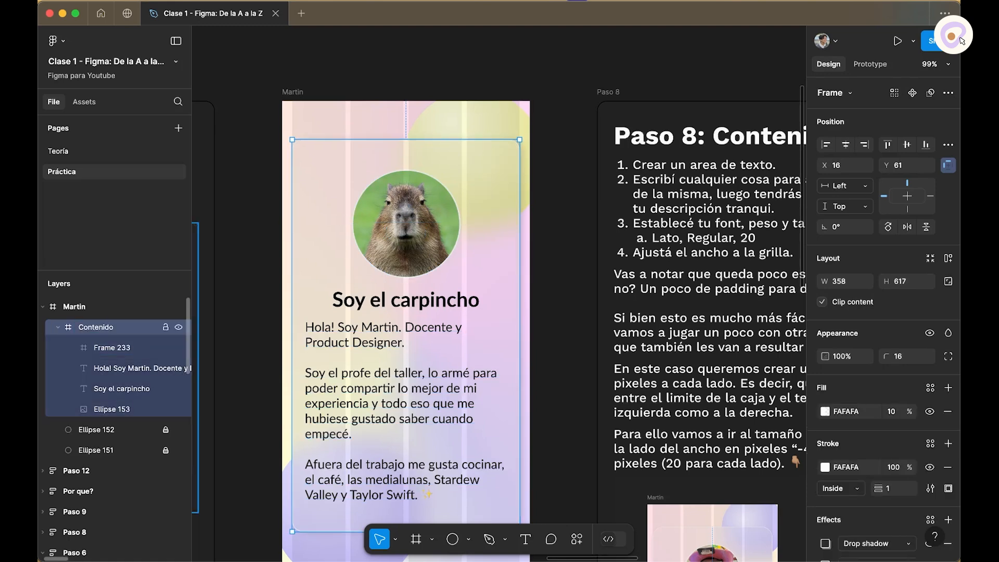
double_click(112, 348)
text(Banner)
key(Return)
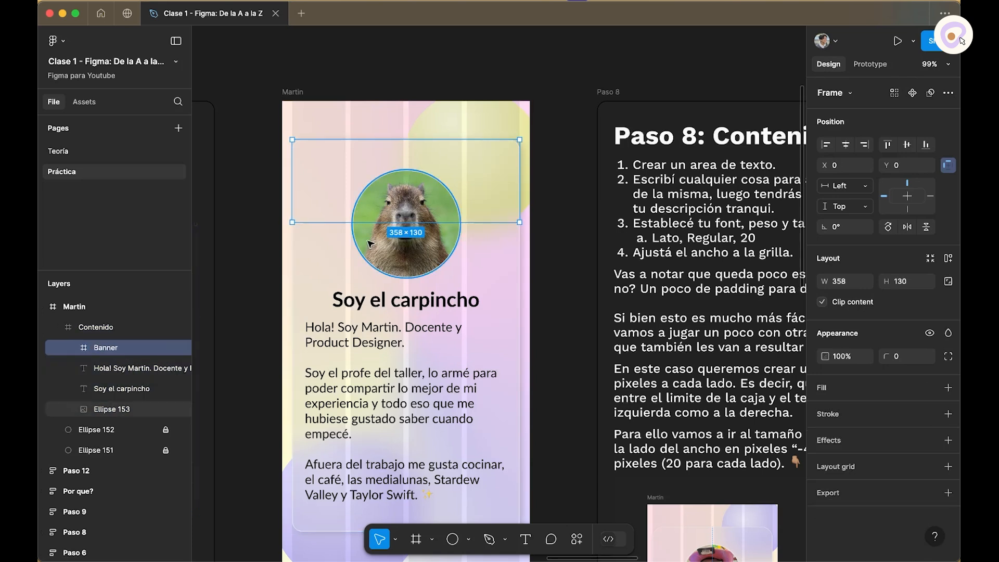
Step: Copy the properties of the Contenido frame and paste them onto the Banner frame
click(310, 267)
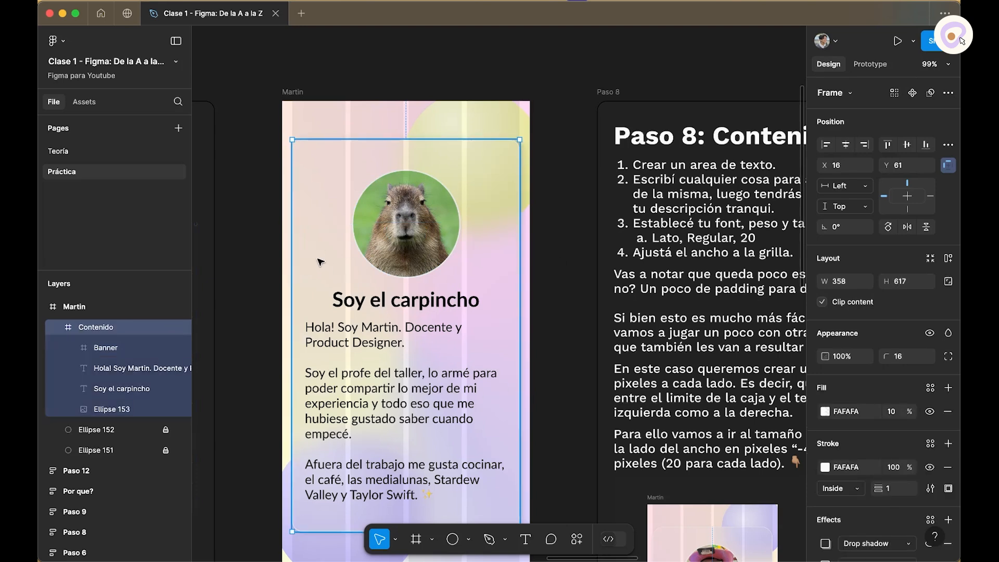
right_click(319, 261)
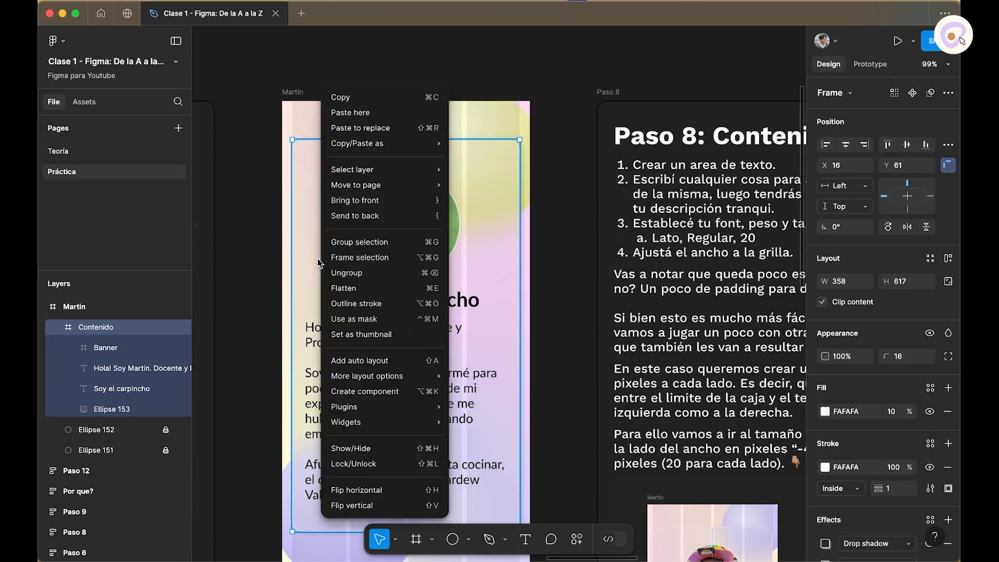
mouse_move(393, 145)
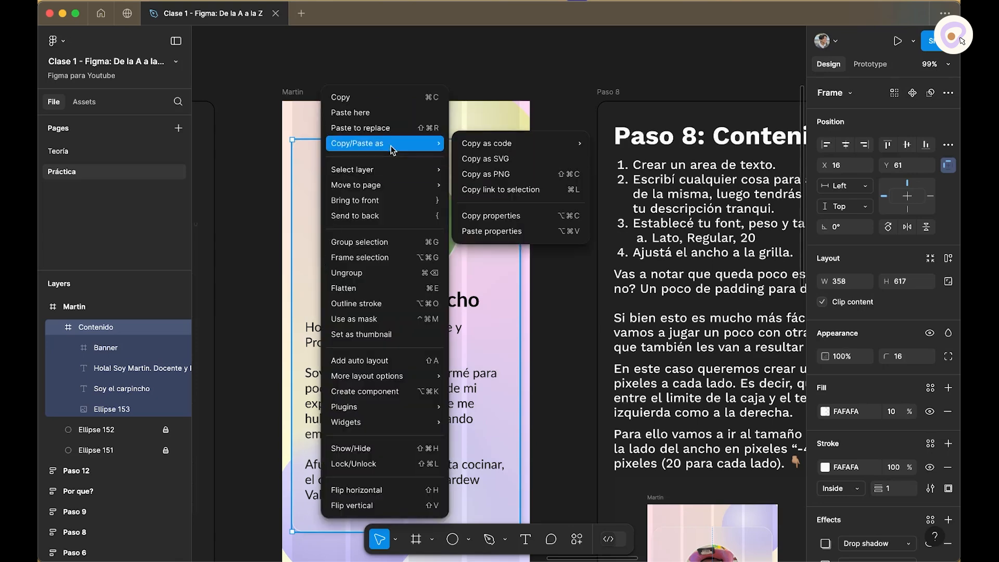
click(531, 224)
click(495, 195)
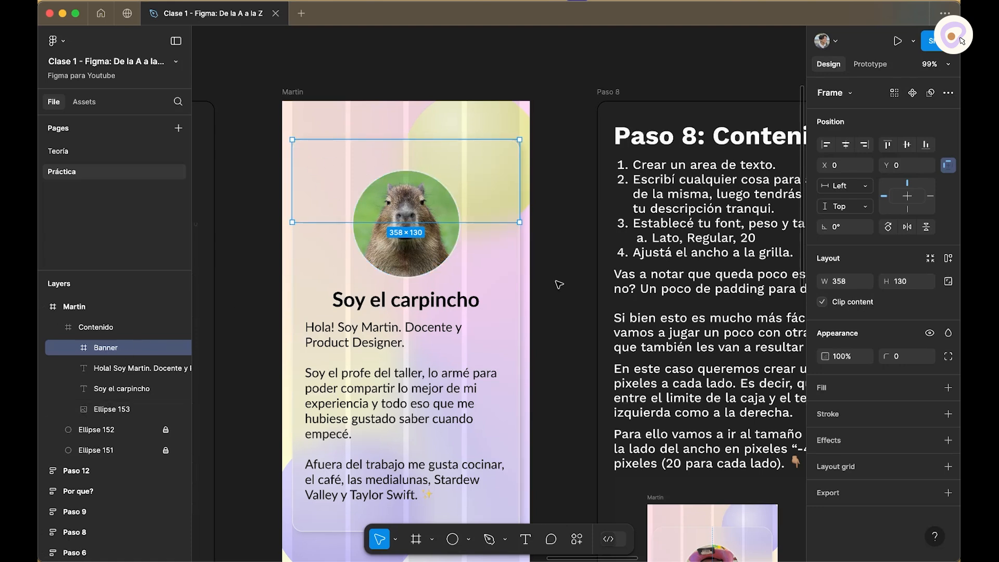
right_click(490, 119)
mouse_move(536, 177)
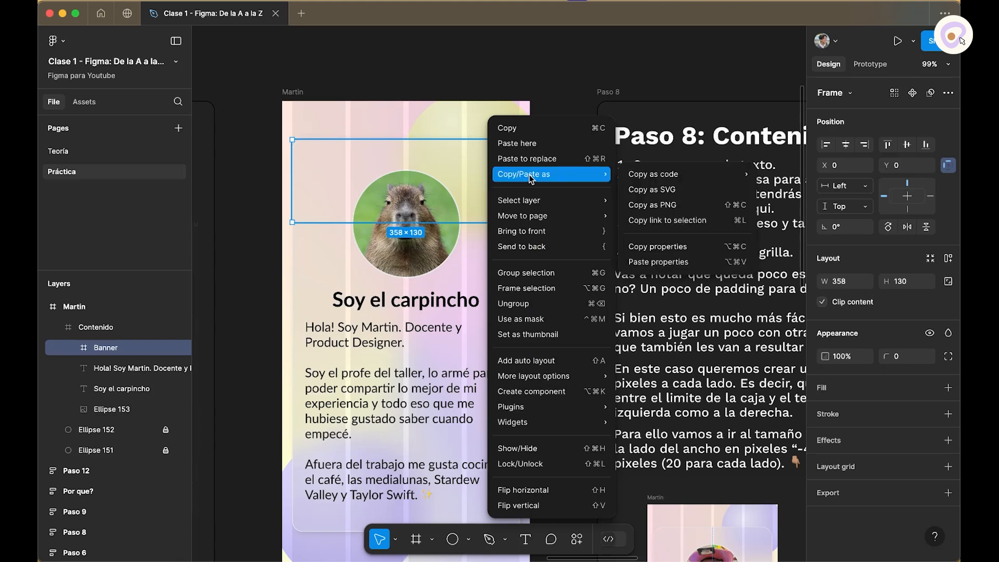
click(660, 262)
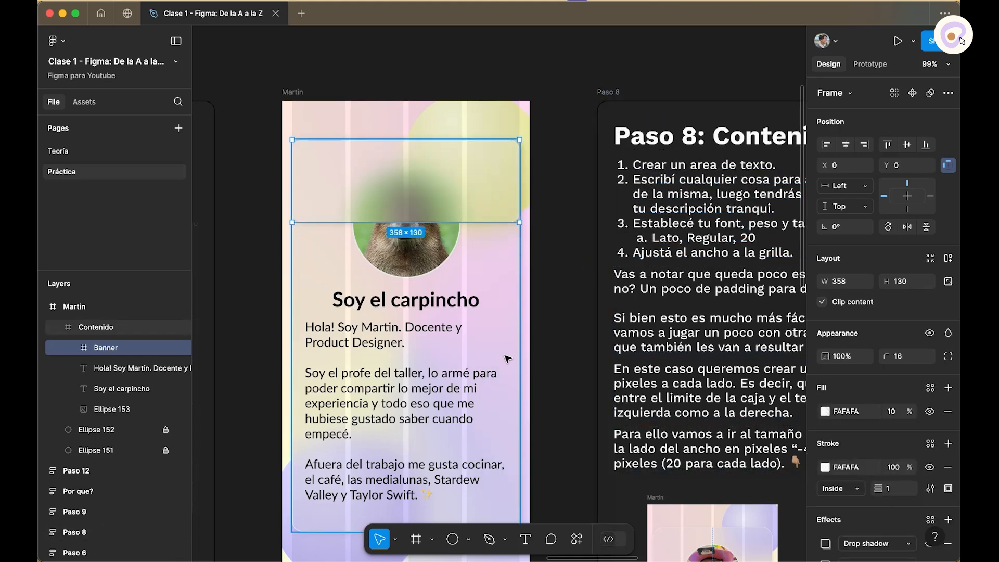
click(557, 332)
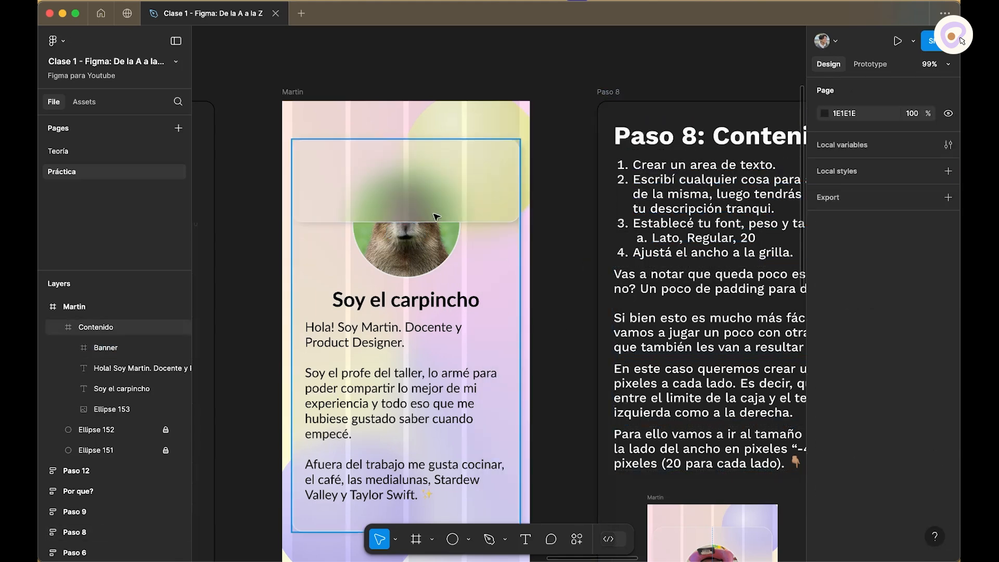
Step: Hide the Banner frame's drop shadow and move Banner beneath the Ellipse 153 photo in the layer order
double_click(445, 169)
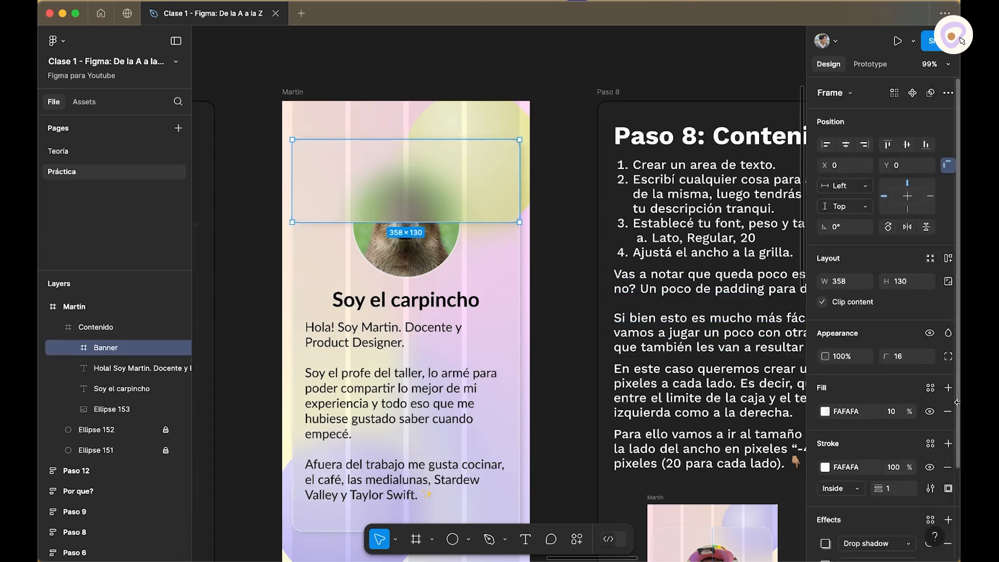
scroll(887, 280, down, 3)
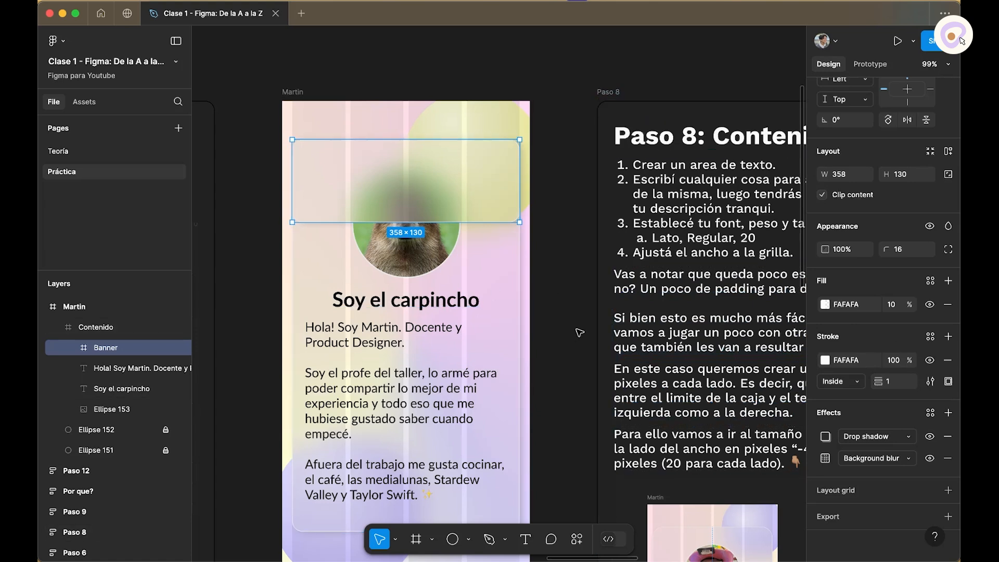
click(929, 437)
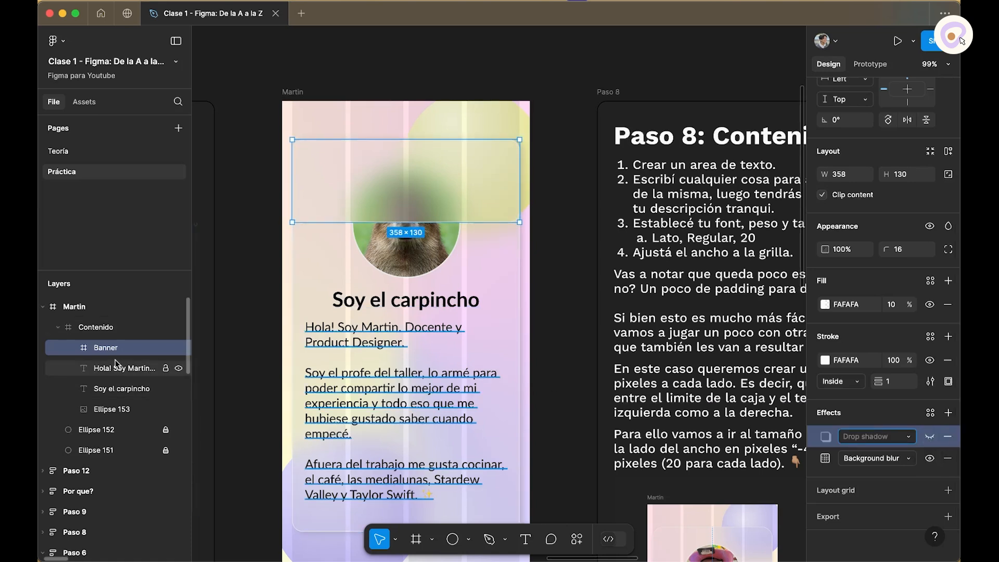
drag(109, 354, 114, 414)
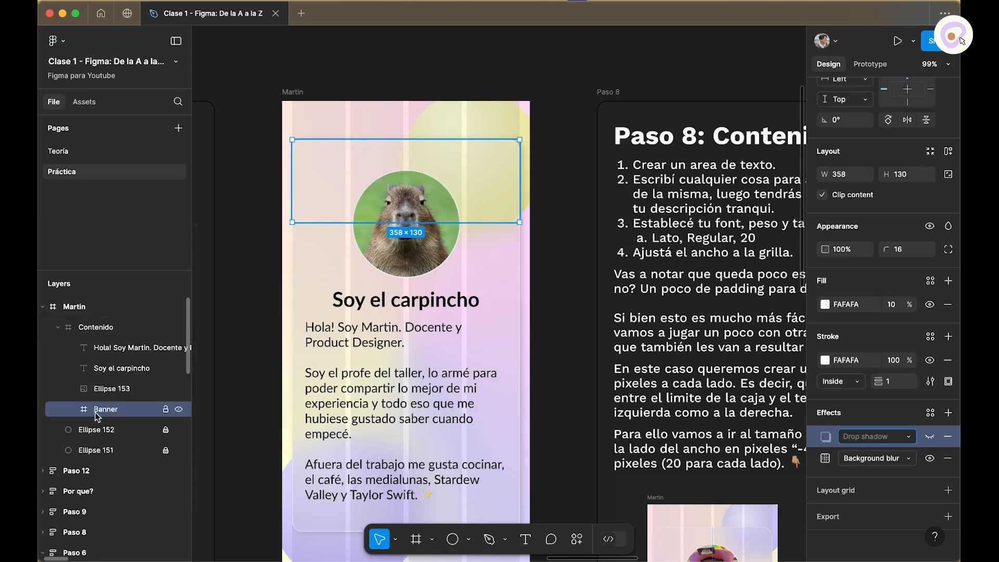
click(545, 283)
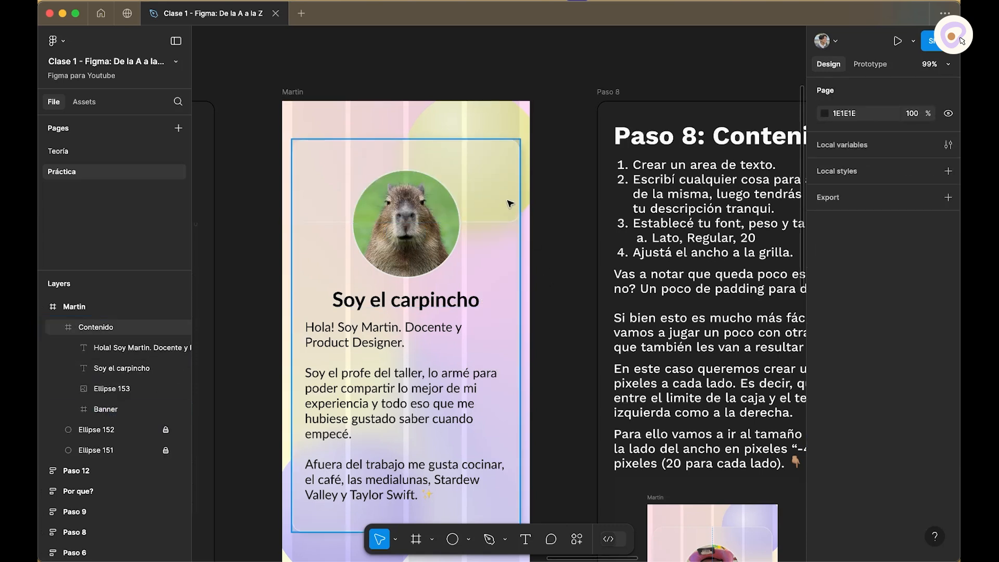
double_click(508, 203)
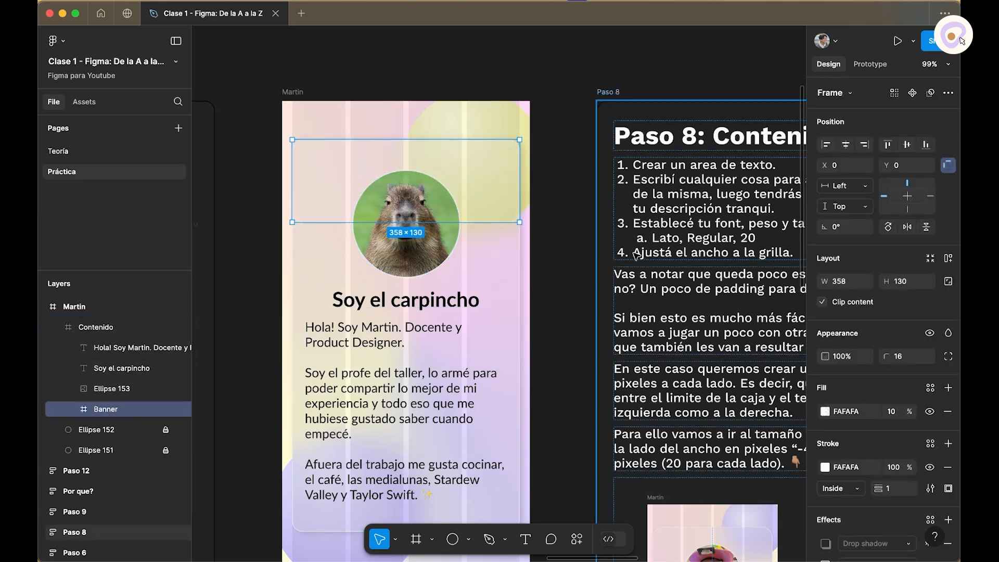
click(627, 219)
double_click(493, 192)
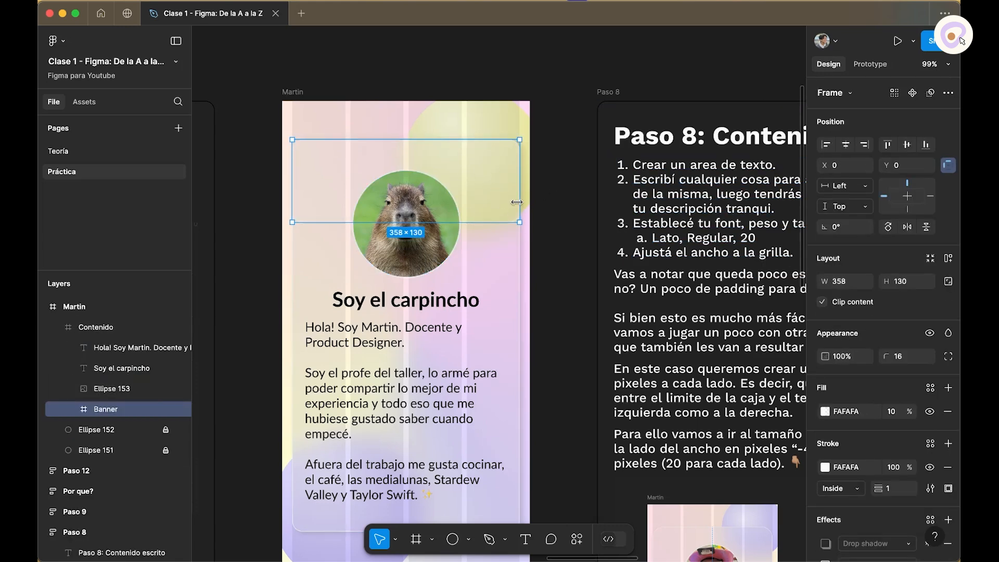
click(573, 246)
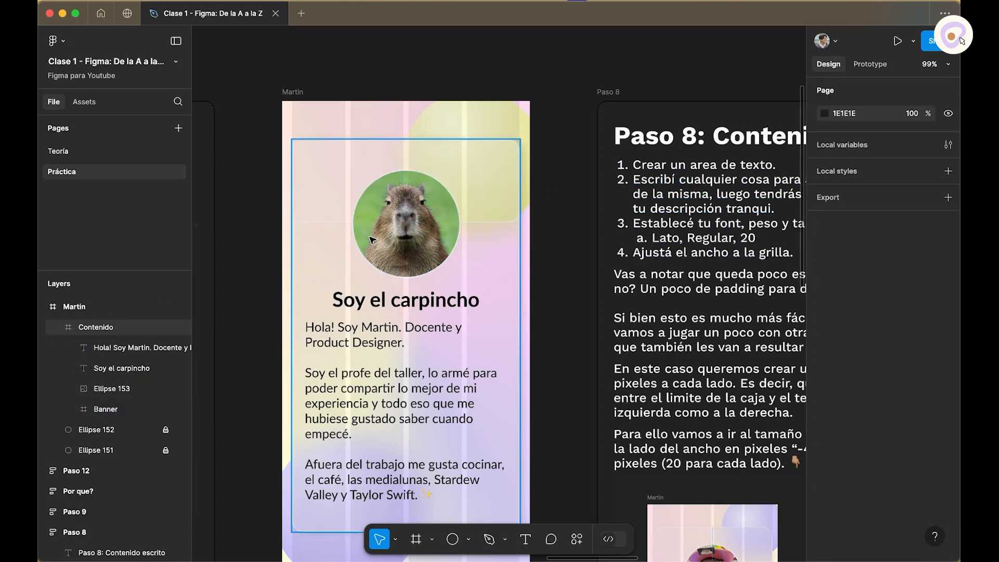
key(ctrl+super+space)
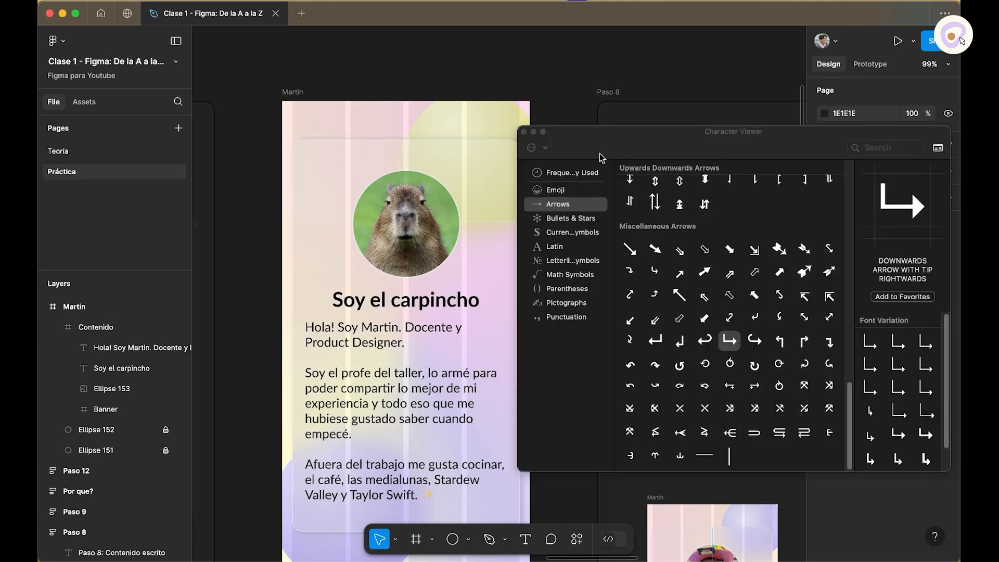
click(534, 141)
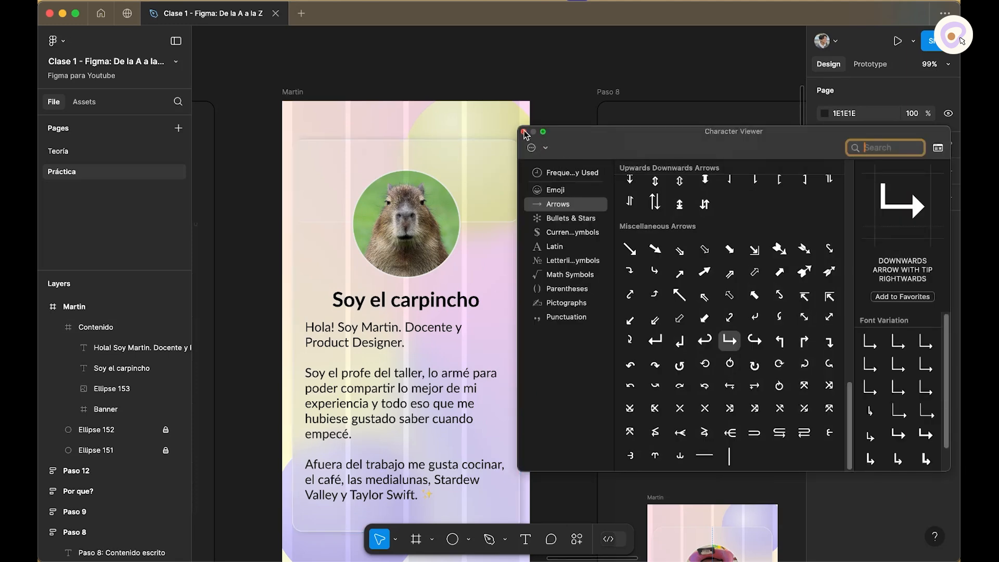
click(524, 133)
Step: Review the whole card at a smaller scale, checking its description, title, circular photo and banner area
scroll(560, 152, down, 5)
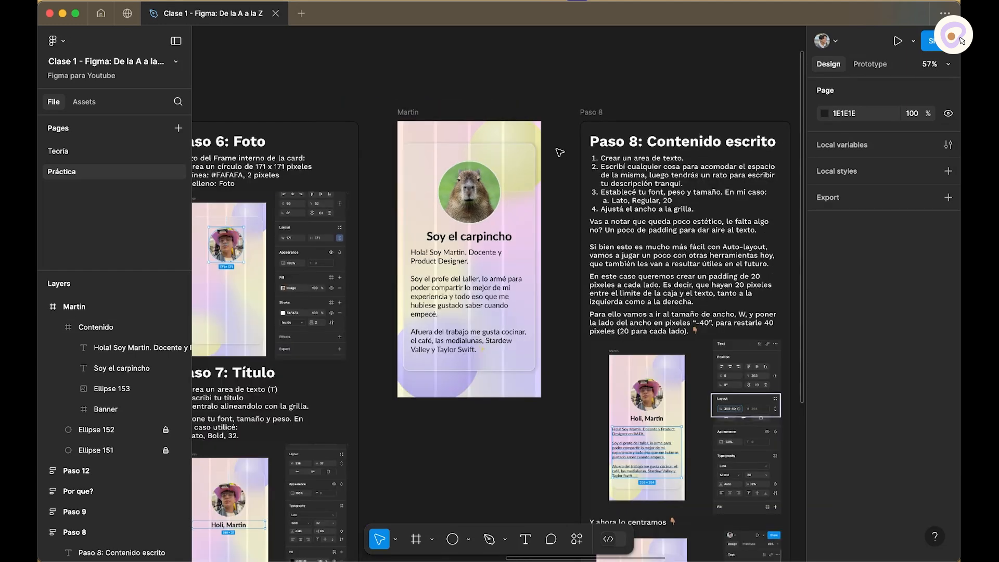
drag(568, 229, 489, 259)
click(394, 317)
double_click(395, 318)
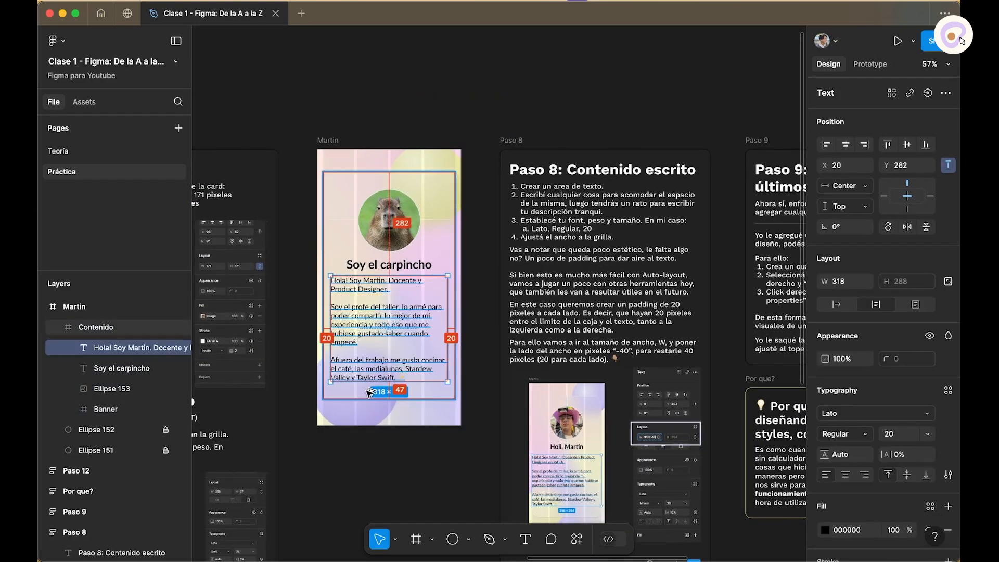
click(378, 265)
click(413, 229)
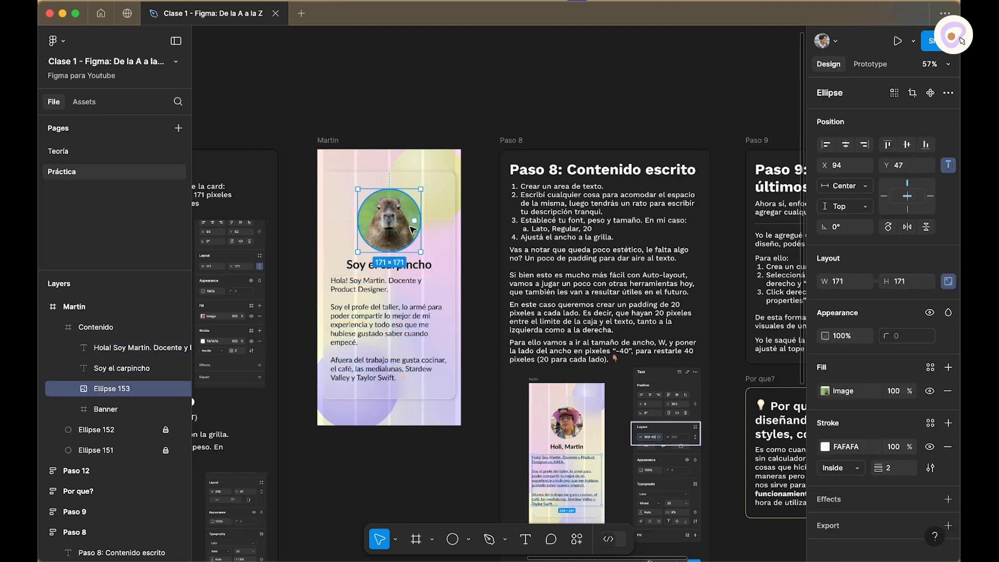
click(449, 212)
click(447, 249)
click(481, 244)
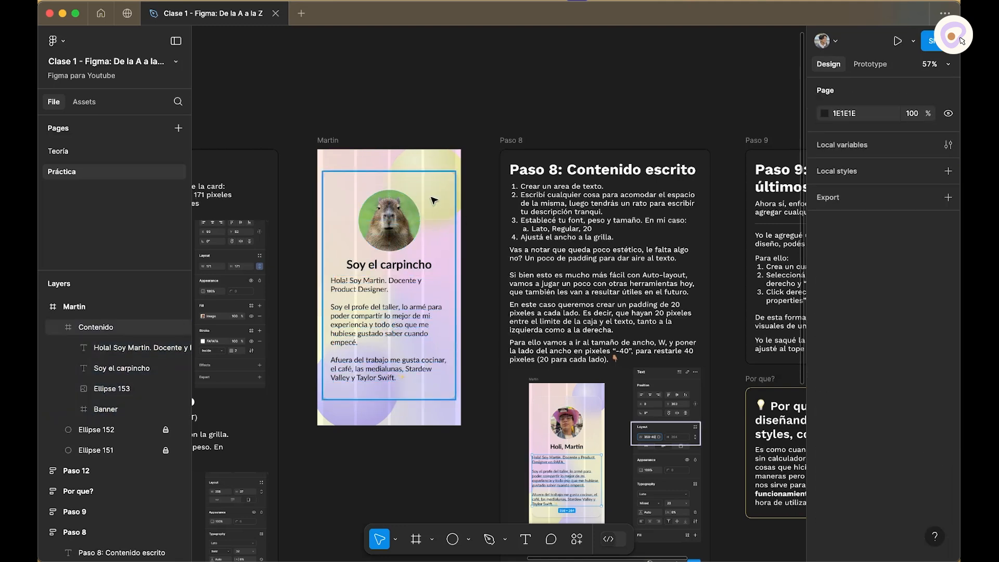
Step: Go past the Paso 9 instructions to the Paso 12 section on sharing the finished card
scroll(485, 145, down, 1)
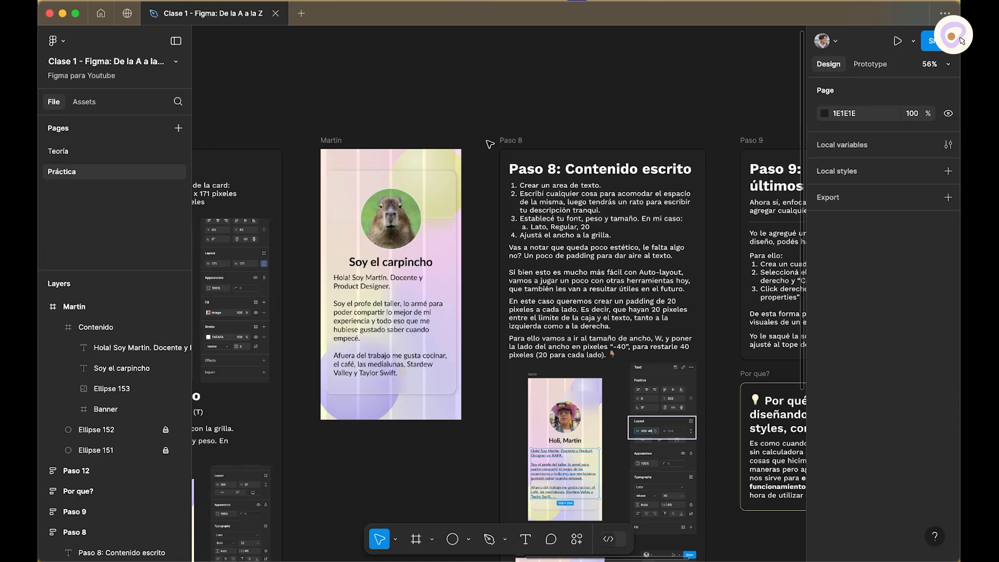
drag(680, 157, 280, 117)
scroll(572, 372, right, 5)
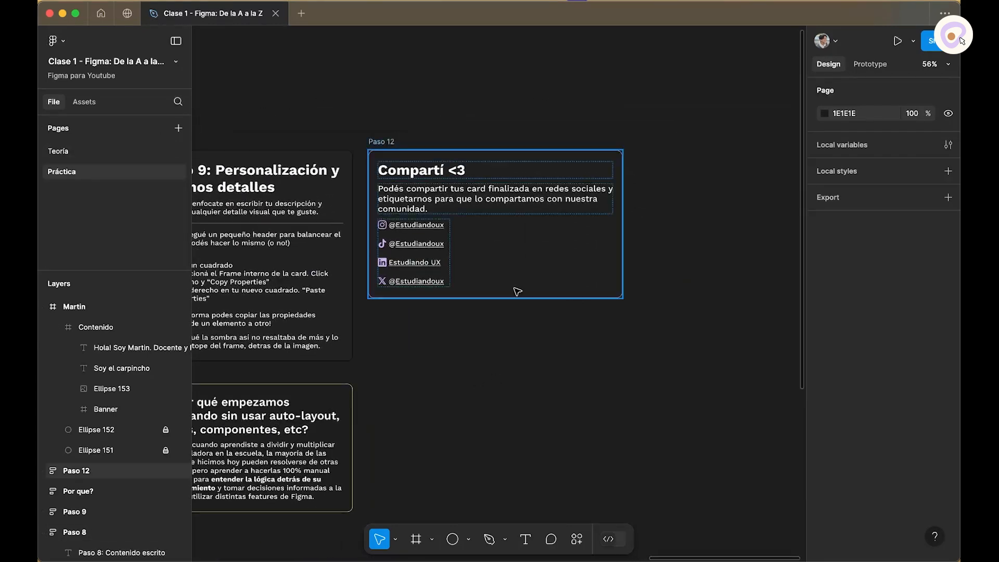